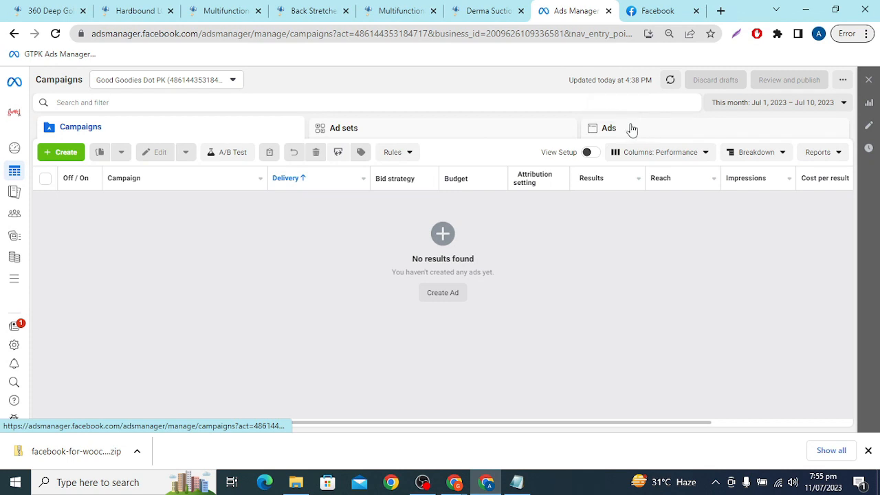
Step: Bring the Notepad CRO notes (Speed, Trust Factors) in front of the empty Campaigns page
left_click(516, 481)
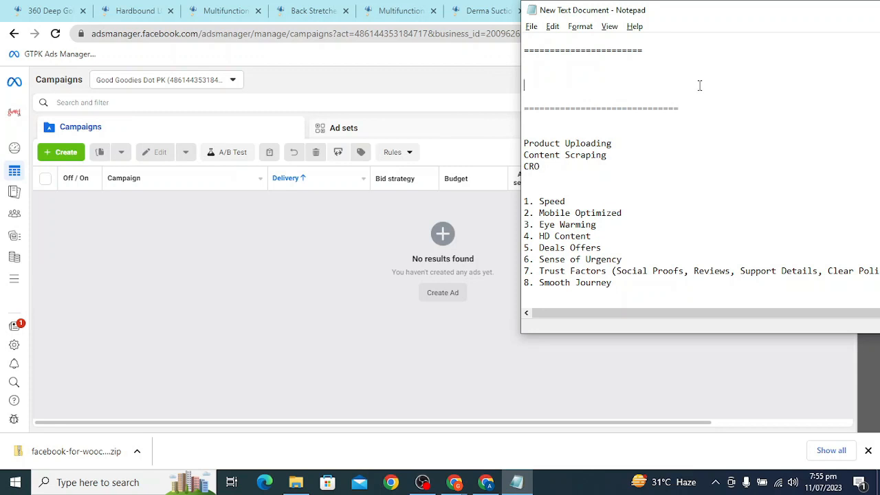
Step: Add the note 'Campaigns = Objective => Sales/Messages/Brand Awareness' under the top divider
key("Return")
key("Return")
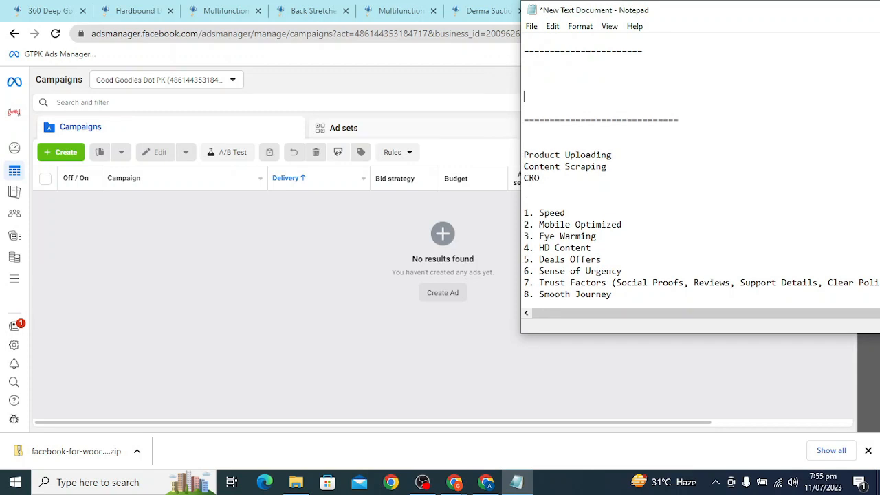
left_click(700, 86)
type("Campagi")
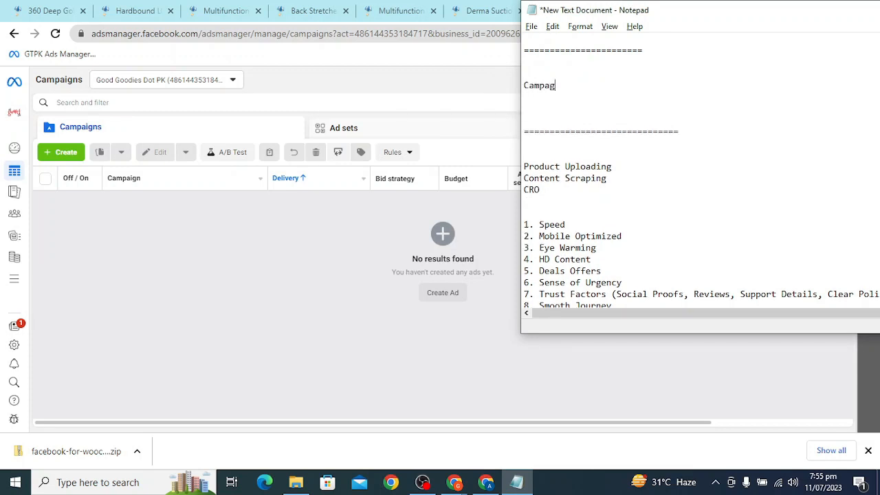
key("BackSpace")
key("BackSpace")
type("igns = Objective => Sales/Messages?")
key("BackSpace")
type("/Brand Awareness")
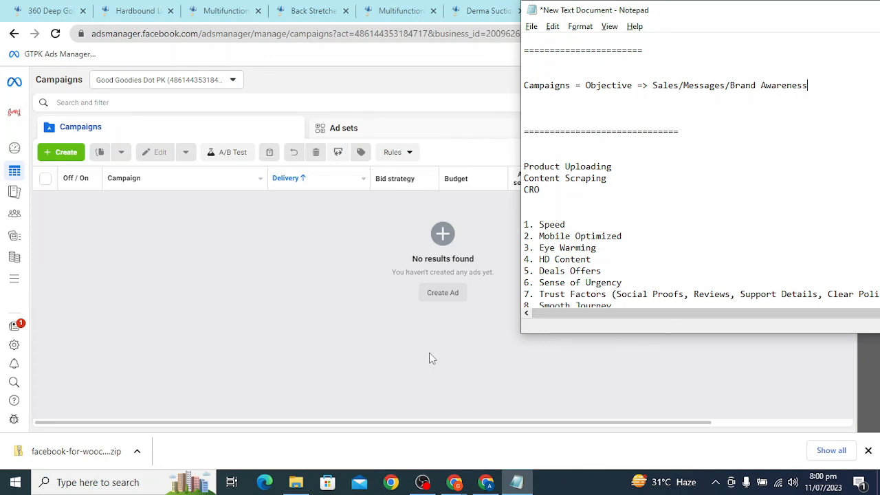
left_click(439, 336)
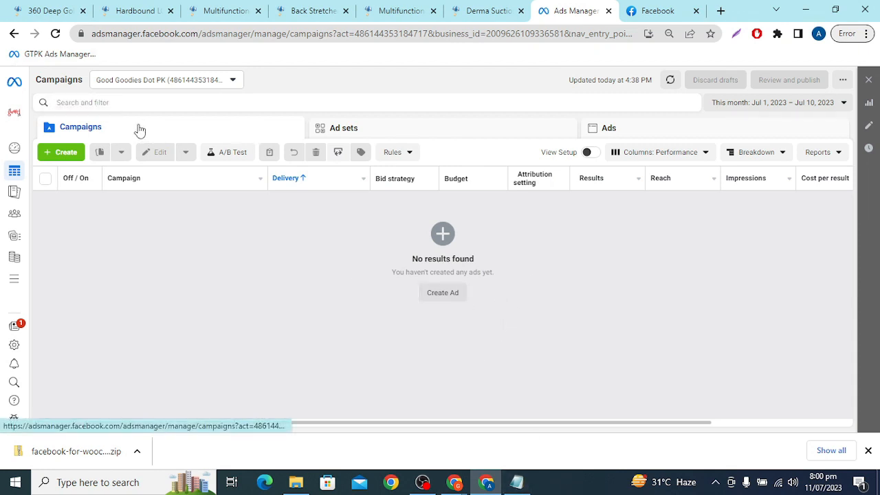
left_click(516, 482)
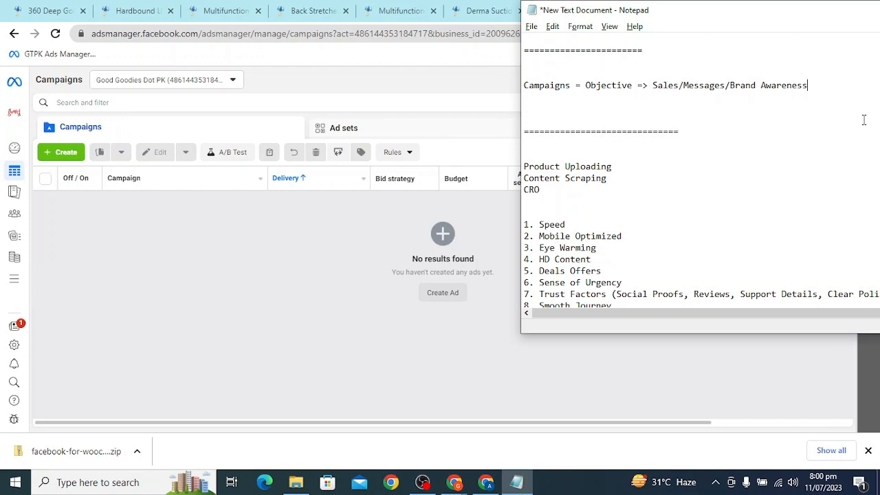
Step: Write 'Ad Set = Audience Targetting' on a new line below the Campaigns note
key("Return")
key("Return")
type("Ad Set = ")
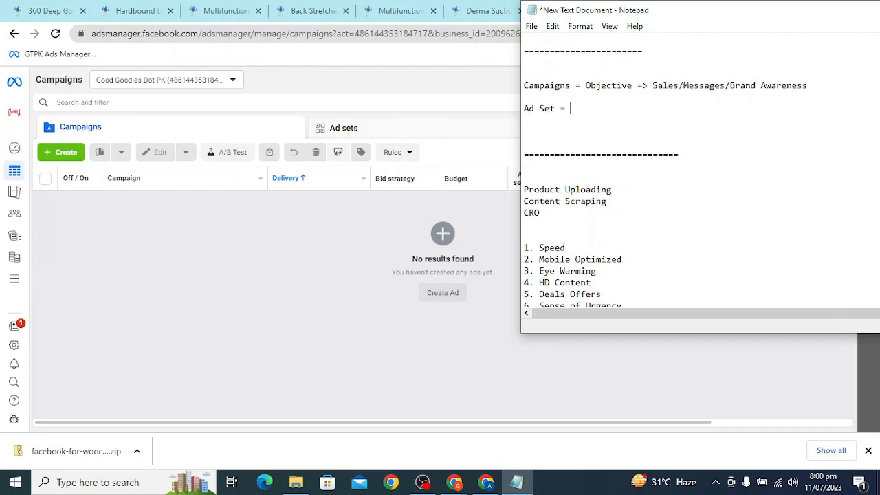
type("Audience")
type("Targetting")
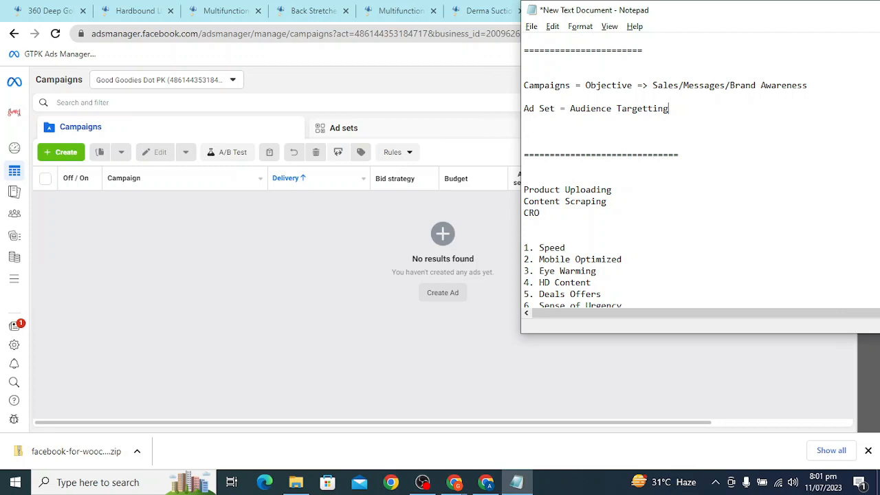
Step: Write the third note line 'Ads = Creative (Most Important)' below the Ad Set line
key("Return")
key("Return")
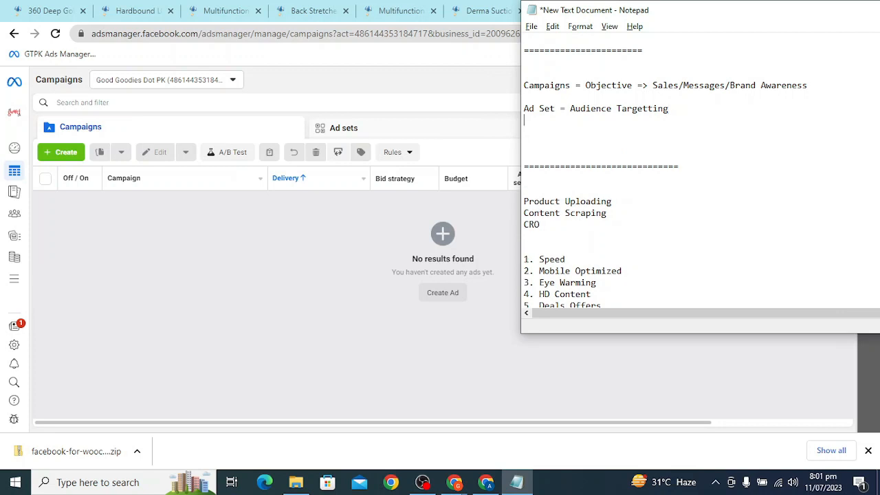
type("=")
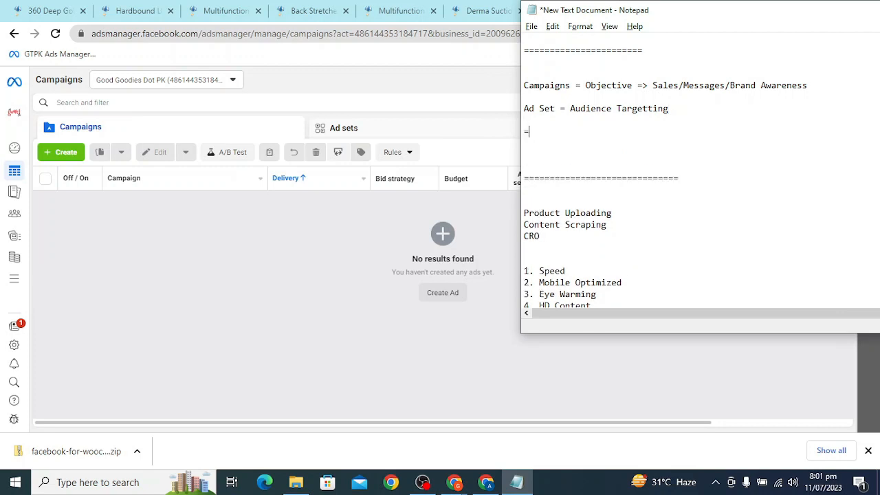
left_click(254, 292)
key("alt+Tab")
left_click(529, 128)
type("Ads")
key("End")
key("Return")
key("BackSpace")
type("Creative")
type("()")
key("Left")
type("Most Impo")
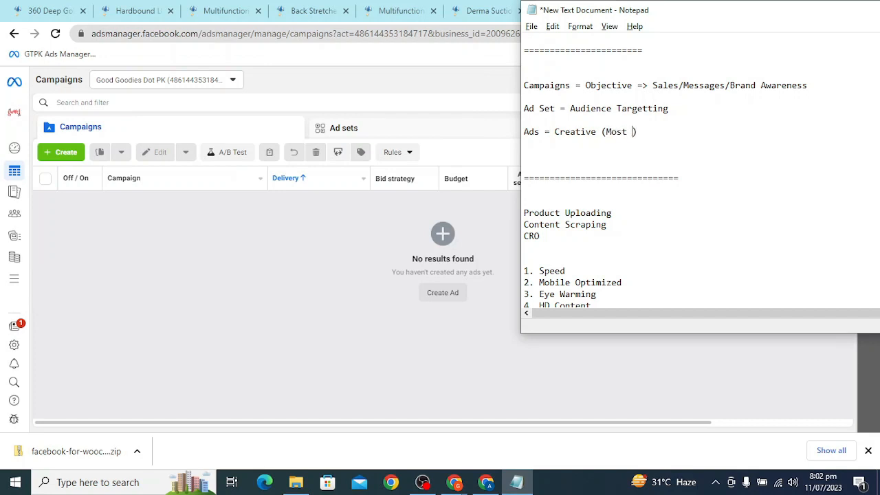
type("rtant")
Step: Highlight and deselect the Ad Set line, then return to the Ads Manager page
left_click_drag(536, 108, 673, 108)
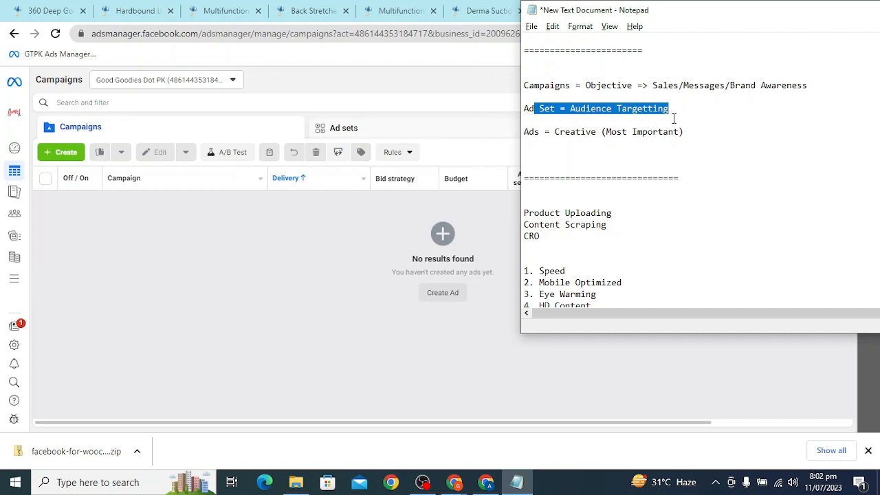
left_click(612, 85)
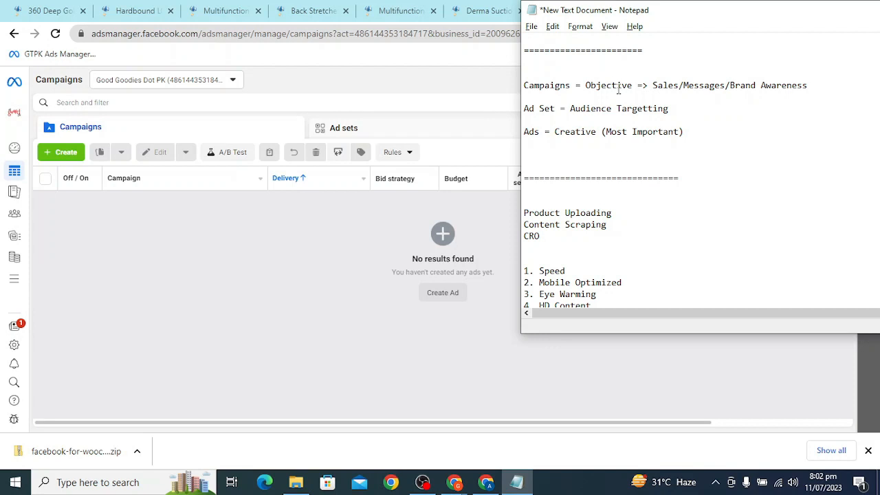
left_click(279, 251)
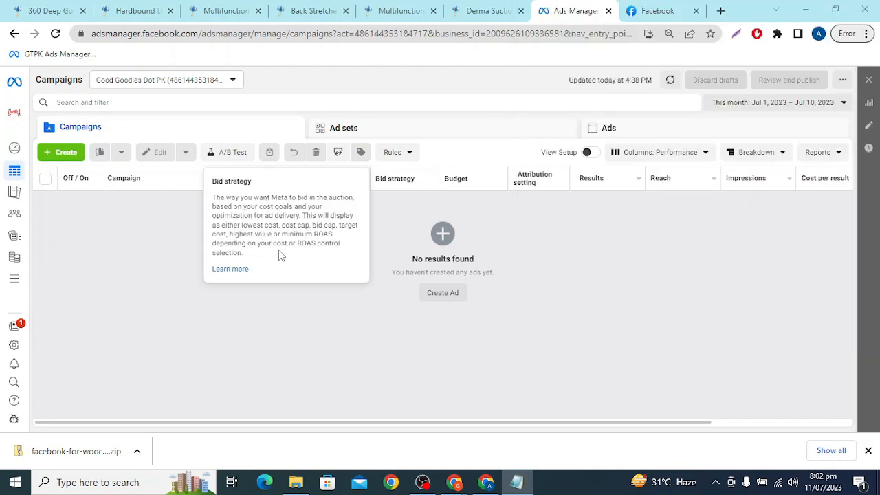
Step: Start a new campaign with Create Ad and scroll through all six campaign objectives
left_click(446, 294)
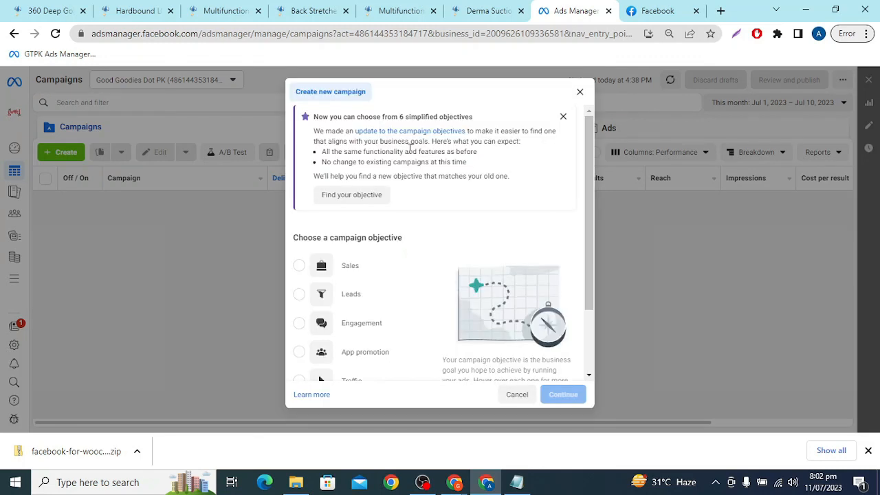
scroll(410, 147, "down", 2)
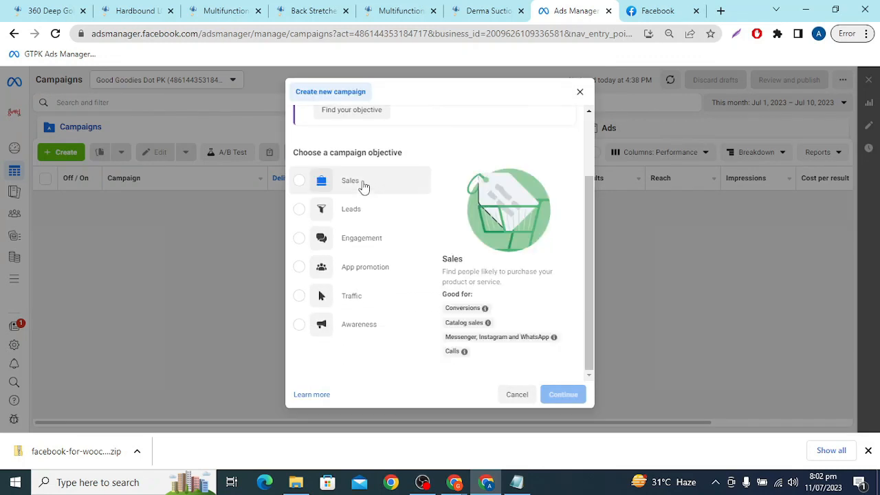
mouse_move(349, 195)
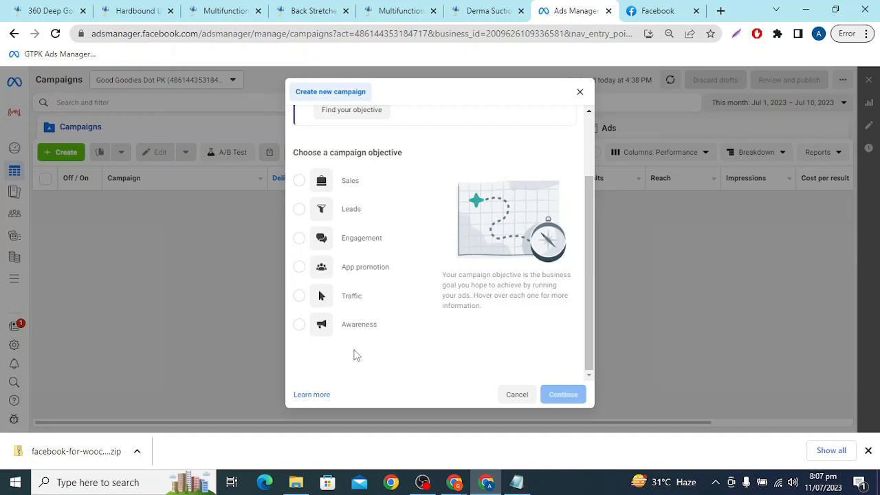
mouse_move(371, 335)
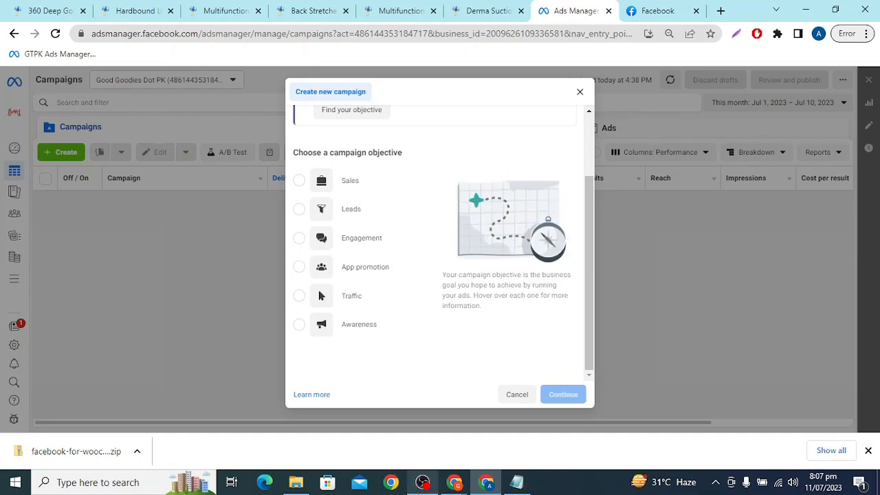
mouse_move(422, 482)
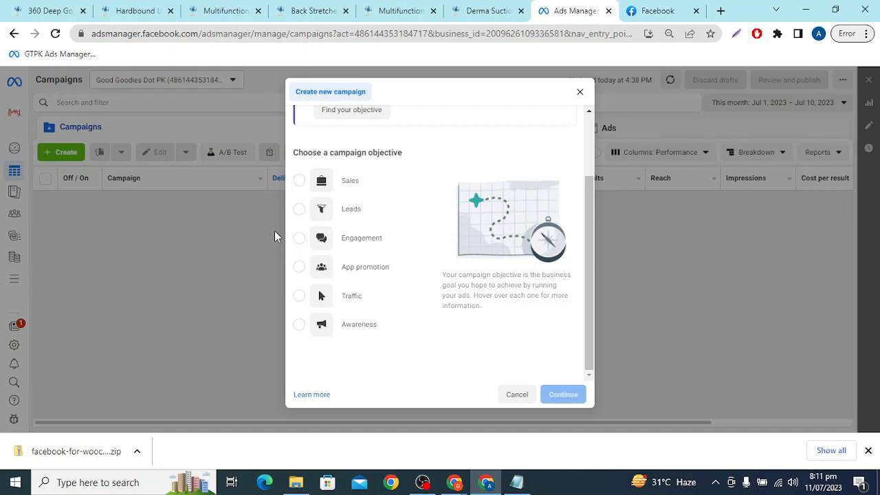
mouse_move(405, 283)
mouse_move(357, 343)
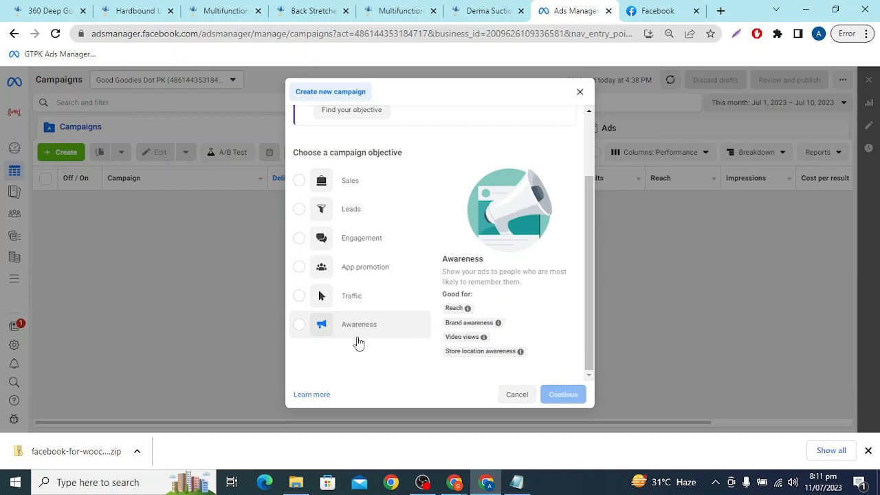
Step: Choose Sales as the campaign objective and continue to the setup options
left_click(349, 181)
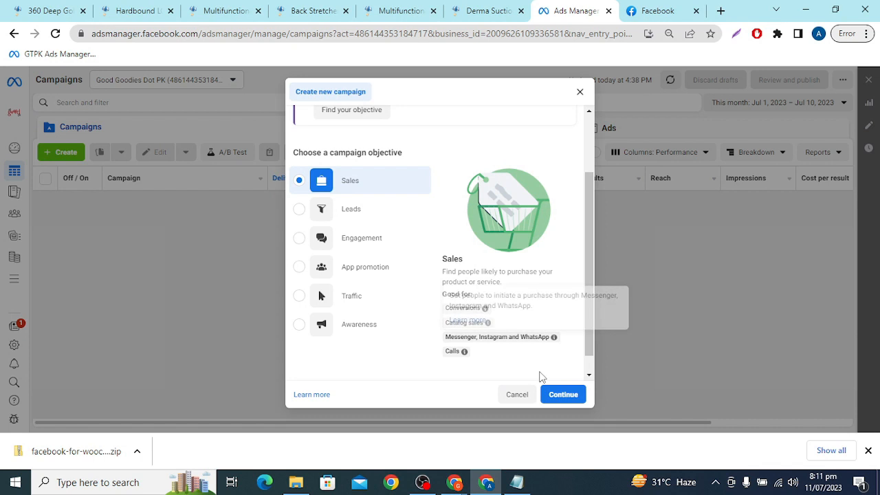
left_click(560, 394)
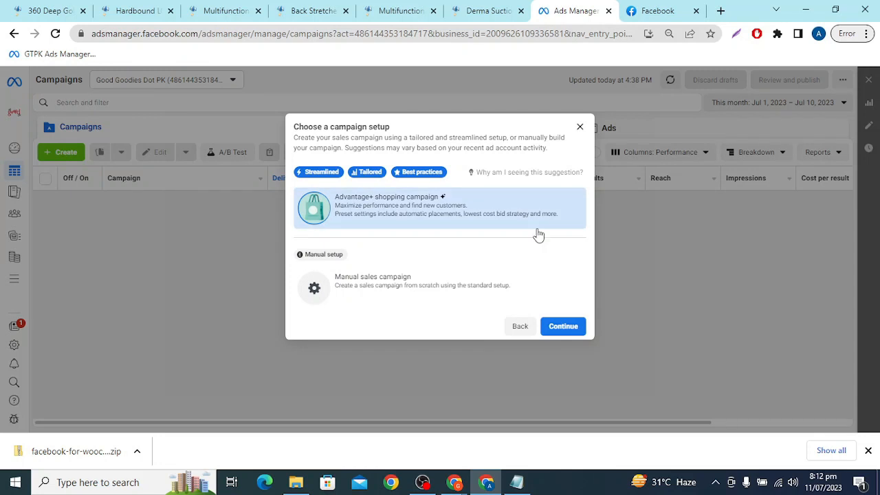
Step: Pick Manual sales campaign rather than Advantage+ shopping campaign
mouse_move(479, 174)
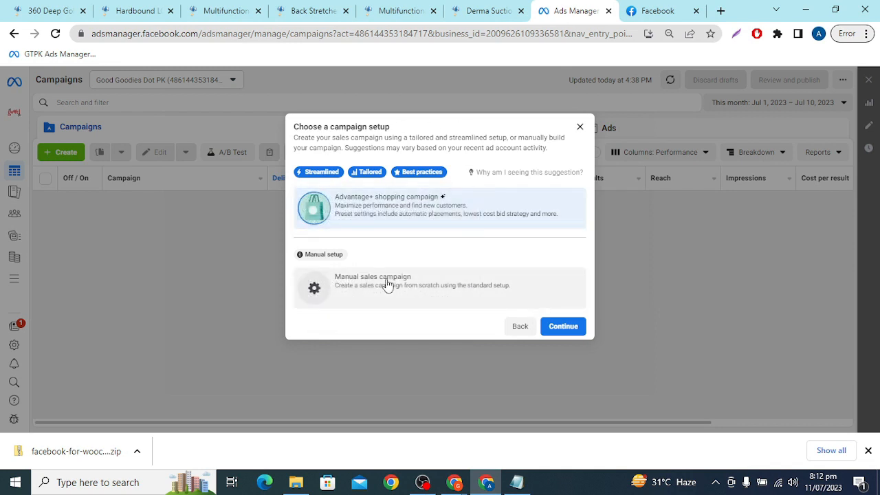
left_click(419, 294)
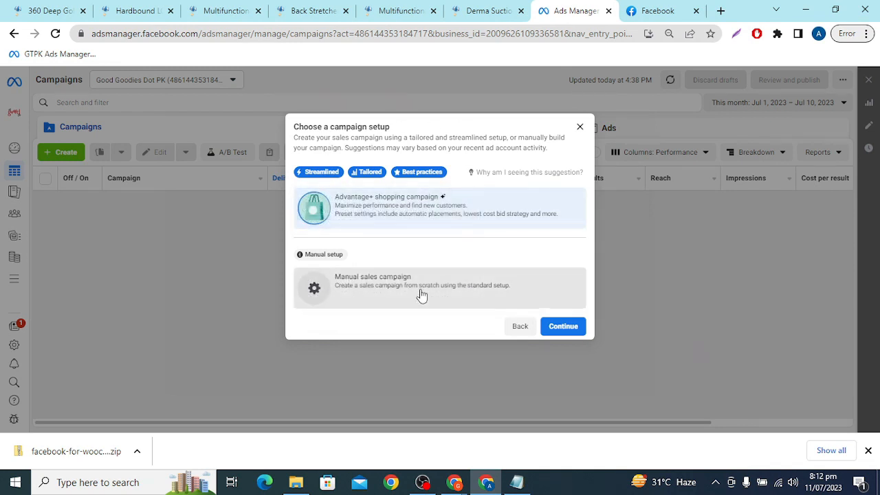
Step: Create the New Sales Campaign draft and bring the Notepad notes forward below the Campaigns line
left_click(575, 327)
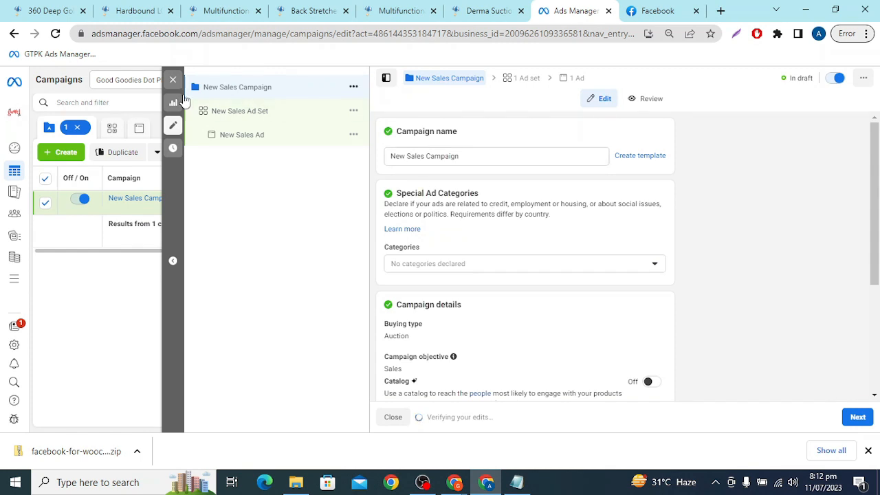
left_click(516, 482)
left_click(548, 93)
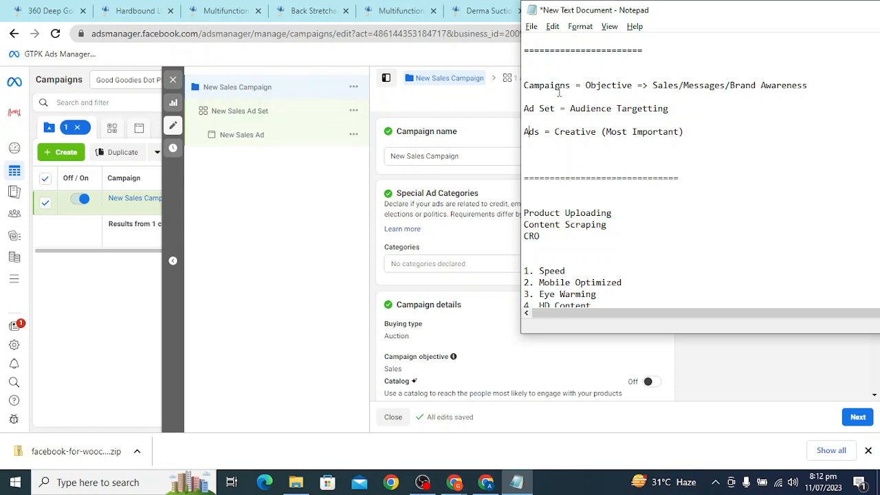
Step: Change the Ad Set note to 'Karachi' with Golf Brush and Mini FAN listed beneath
double_click(559, 88)
left_click(546, 109)
left_click_drag(525, 109, 673, 106)
left_click_drag(591, 110, 611, 111)
left_click(575, 118)
left_click(541, 109)
left_click_drag(569, 108, 683, 107)
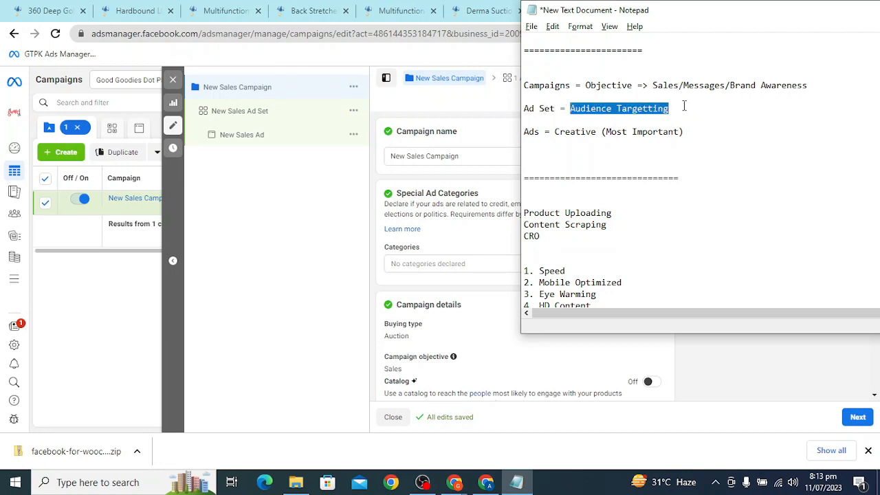
type("Karachi")
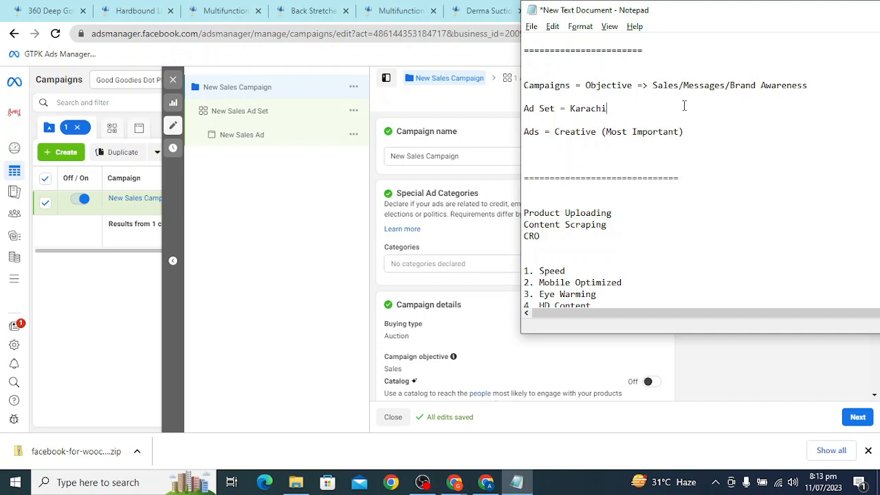
key("Down")
type("===== Golf Brush")
key("Return")
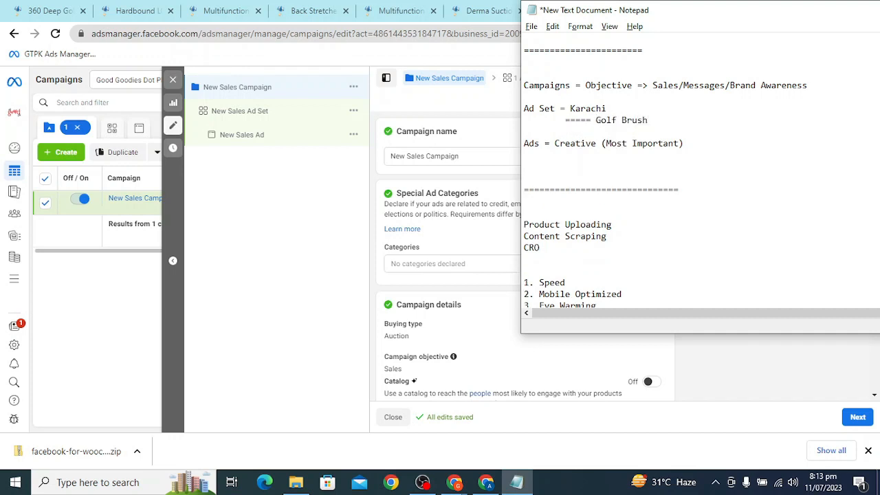
type("======== Mini FAN")
Step: Add 'Ad Set 2 = Lahore' with indented '==== Golf Brush' and '==== Mini Fan' lines
key("Return")
key("Return")
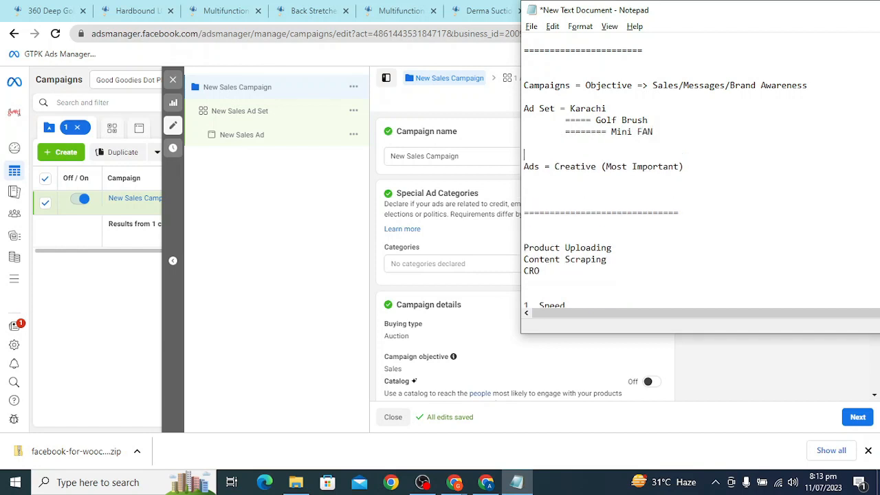
key("Up")
type("Ad Set 2 = Lahore")
key("Return")
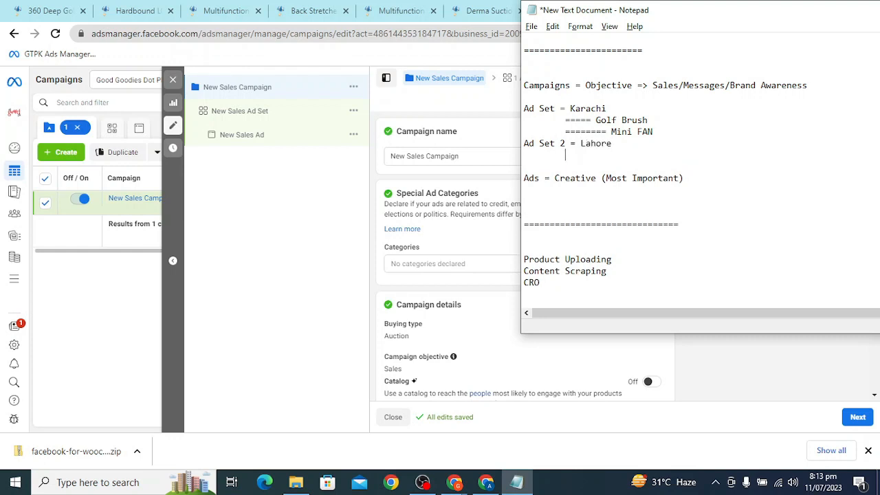
type("==== Gol")
type("f")
key("BackSpace")
type("f Brush")
key("Return")
key("Tab")
type("==== ")
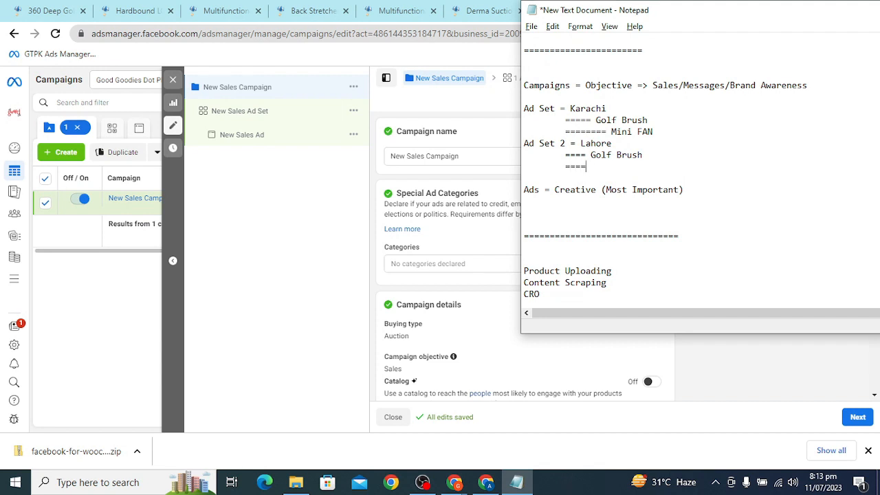
type("Mini Fan")
Step: Give Karachi and Lahore 1500rs budgets and Lahore's Golf Brush and Mini Fan 750rs each
left_click_drag(527, 109, 568, 118)
left_click(607, 109)
type("()")
type("1500")
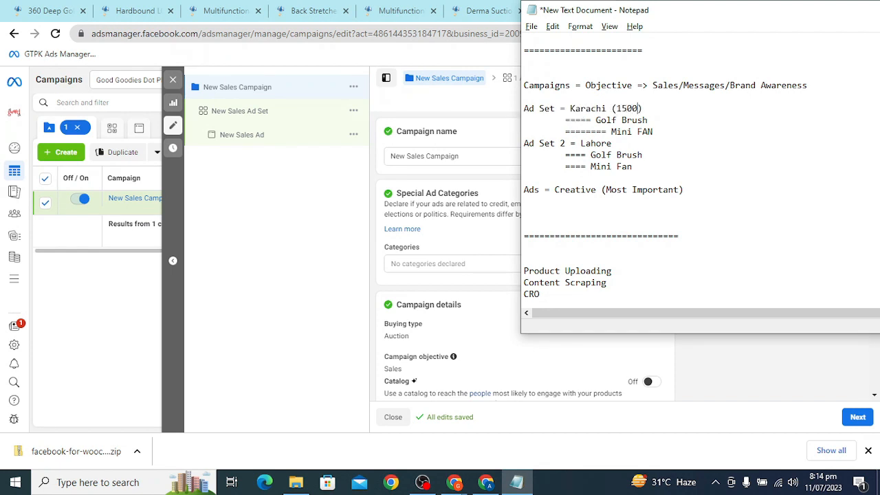
type("rs")
key("Down")
key("Down")
key("Down")
type("(1500)")
key("Left")
type("1500")
type("rs")
type(" = ")
type("()")
key("Left")
type("()")
key("Left")
type("750rs")
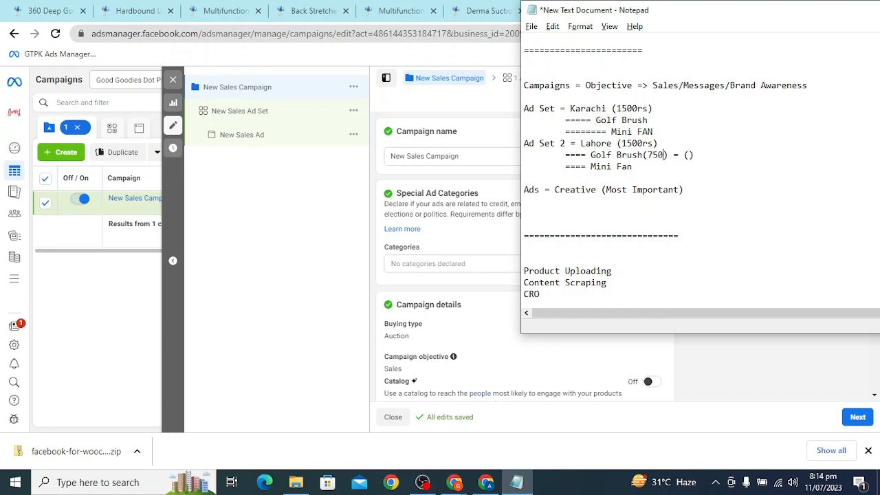
key("Down")
type("()")
type("750")
type("rs")
Step: Add product counts: Lahore Golf Brush (3), Mini Fan (1); Karachi Golf Brush (1), Mini FAN (5)
key("Up")
key("Right")
key("Right")
key("Right")
key("Right")
key("Right")
key("Right")
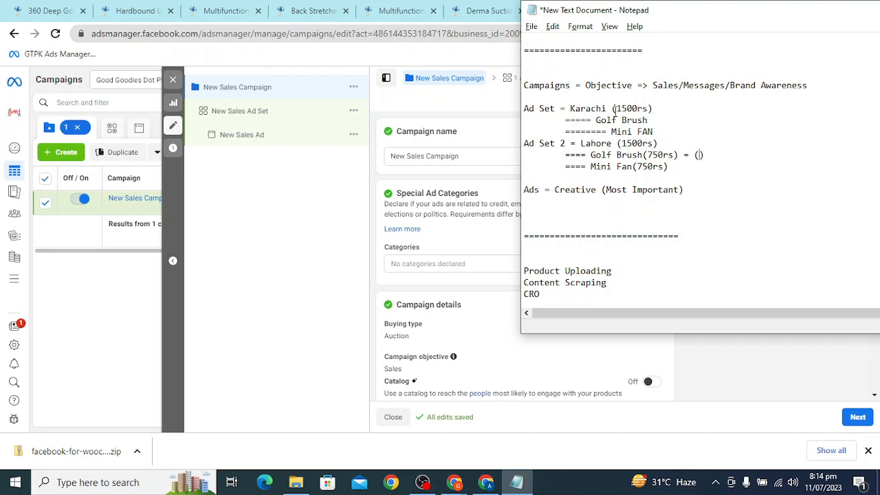
type("3")
key("Down")
type("= (1)")
key("Left")
type("1")
key("BackSpace")
left_click(669, 124)
type("()1")
left_click(672, 128)
type("()")
key("Left")
type("5")
key("Left")
key("Left")
key("Left")
key("Left")
Step: In the notes, mark Lahore Mini Fan '=off' and Lahore Golf Brush '= budget increase'
left_click_drag(611, 131, 701, 134)
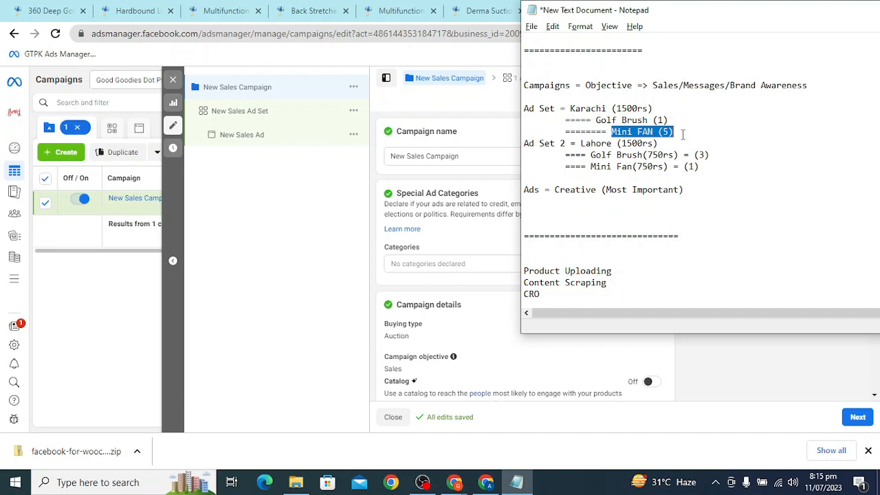
left_click(668, 138)
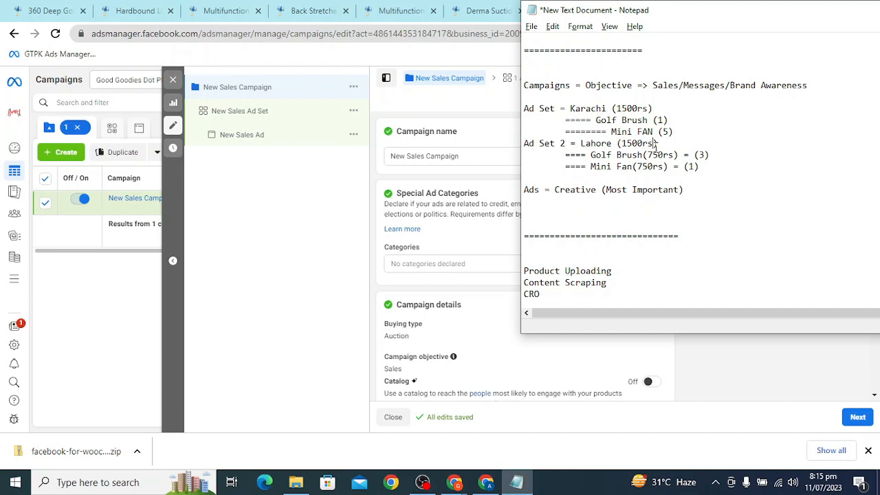
left_click_drag(692, 156, 709, 157)
left_click(678, 167)
left_click(703, 168)
type("=off")
left_click(717, 155)
type("= budget increase")
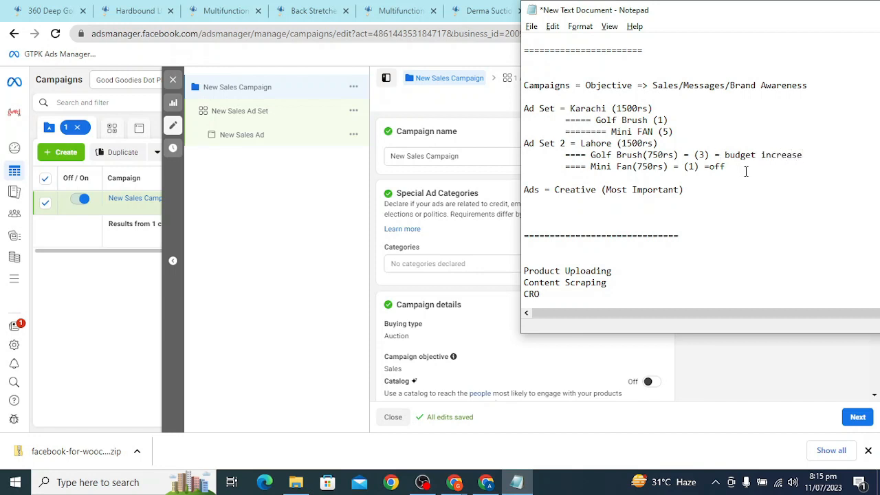
left_click(689, 135)
type("= brudget increase")
left_click(686, 123)
type("= off")
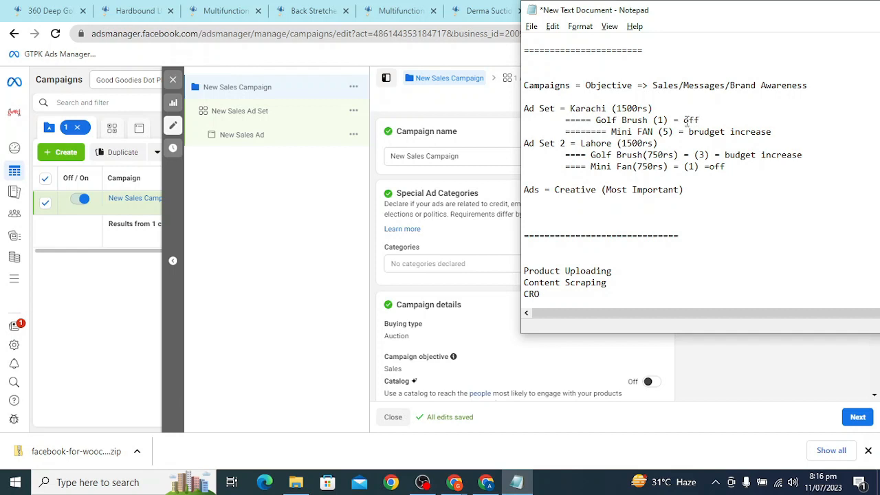
double_click(592, 108)
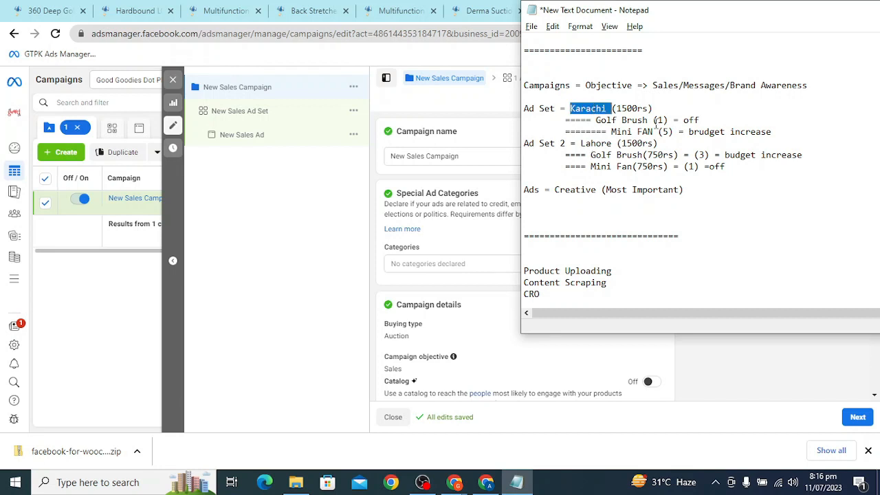
double_click(626, 121)
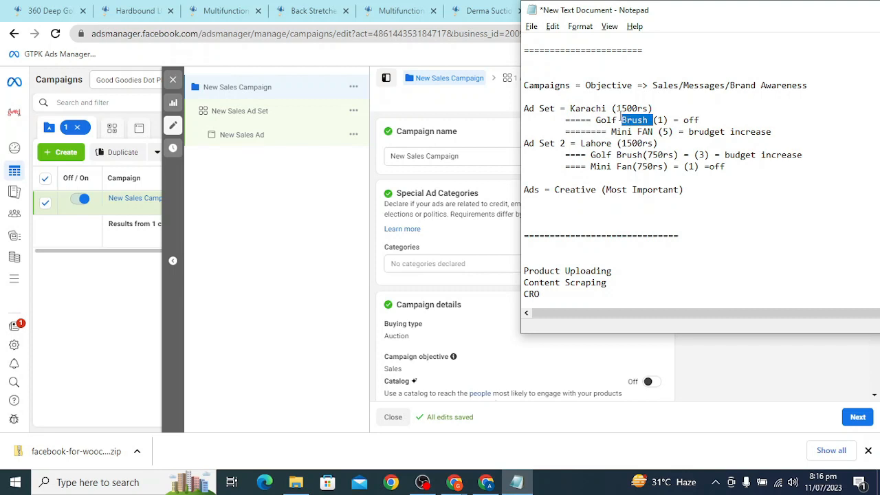
left_click(606, 143)
left_click(616, 143)
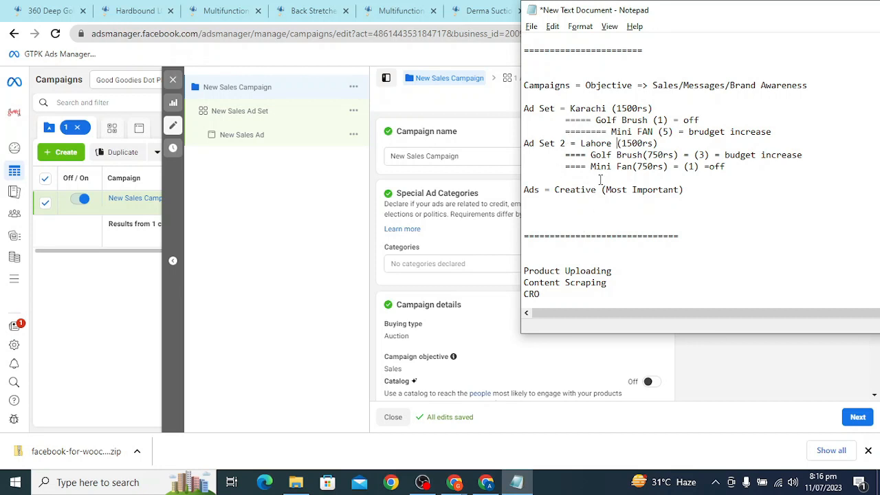
left_click(677, 200)
Step: Rename the campaign 'Conversions 1st - 11-July' and open the special ad categories list
left_click(424, 182)
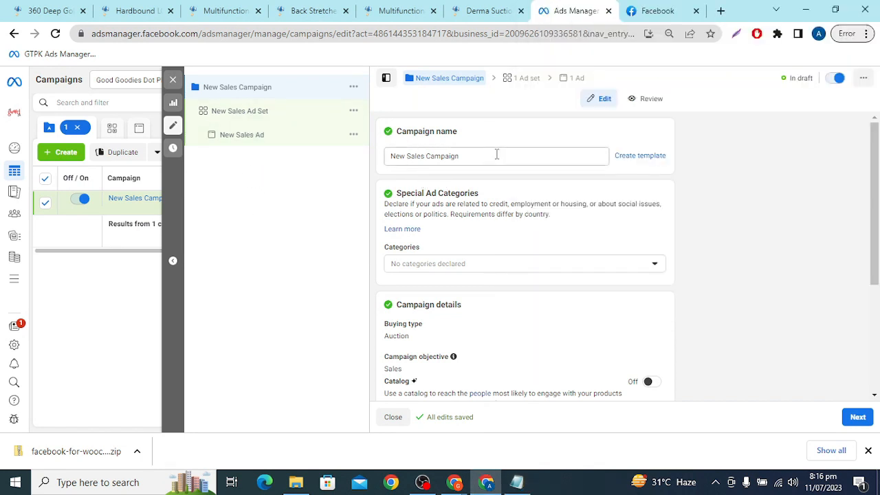
double_click(459, 156)
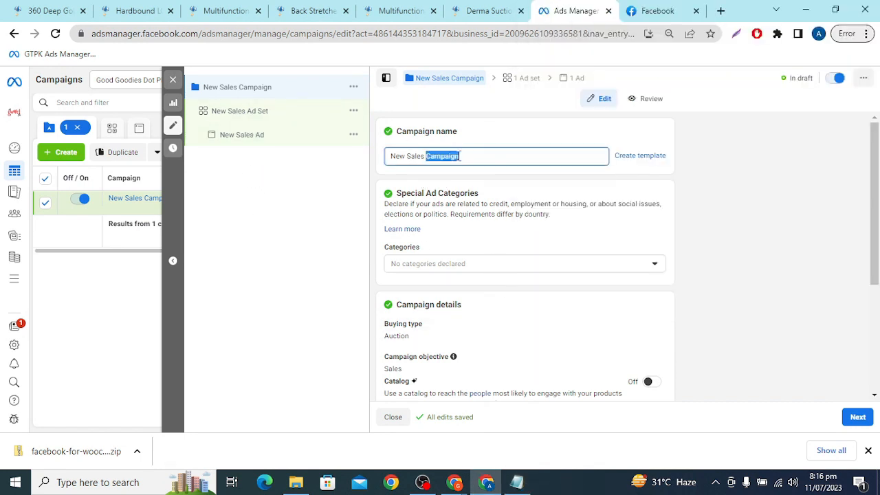
triple_click(459, 156)
type("Campaign")
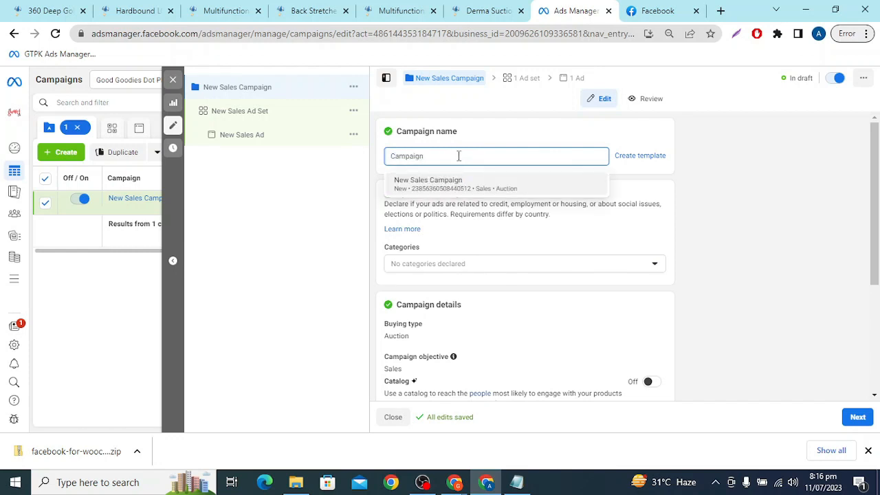
type(" First C")
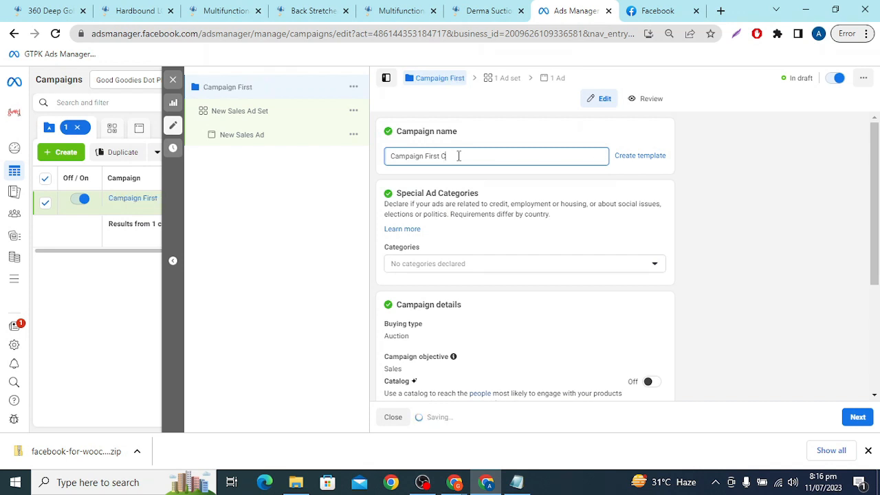
type("onversions")
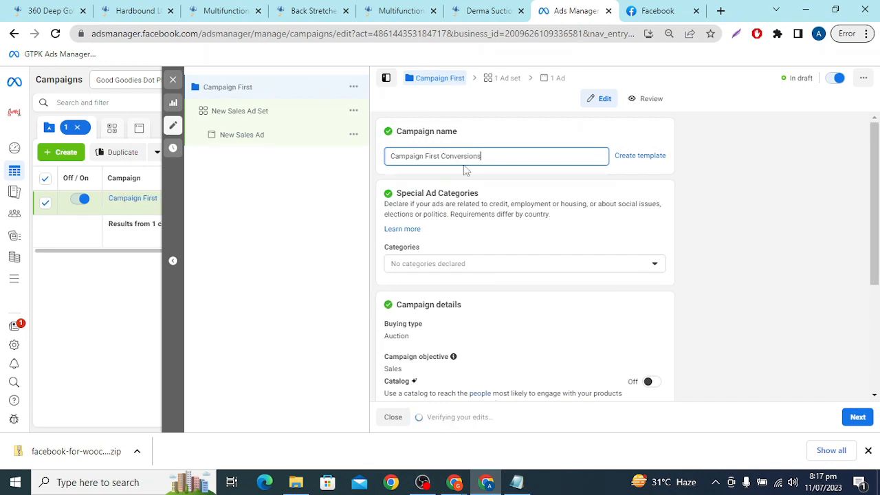
left_click_drag(441, 156, 391, 156)
key("BackSpace")
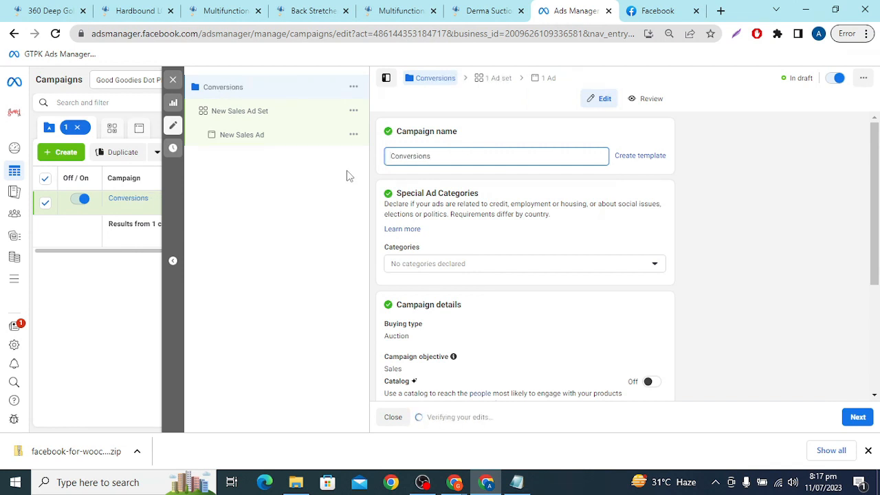
type("1st -")
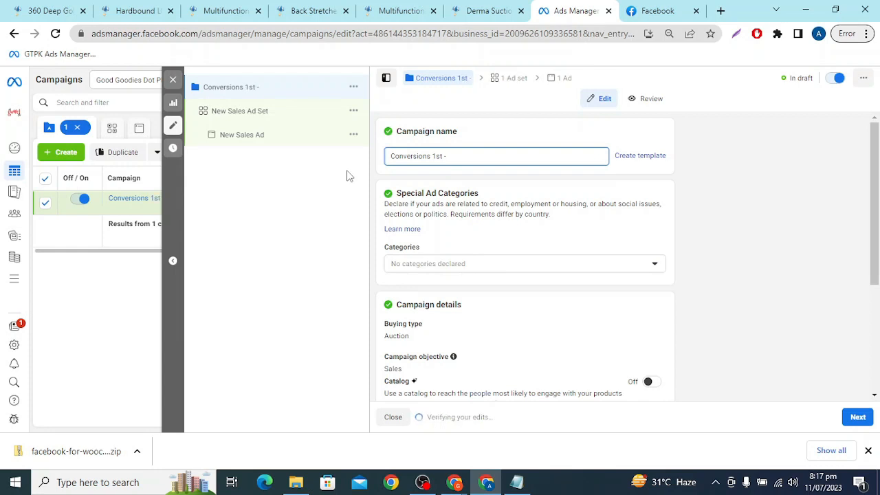
type(" 11-July")
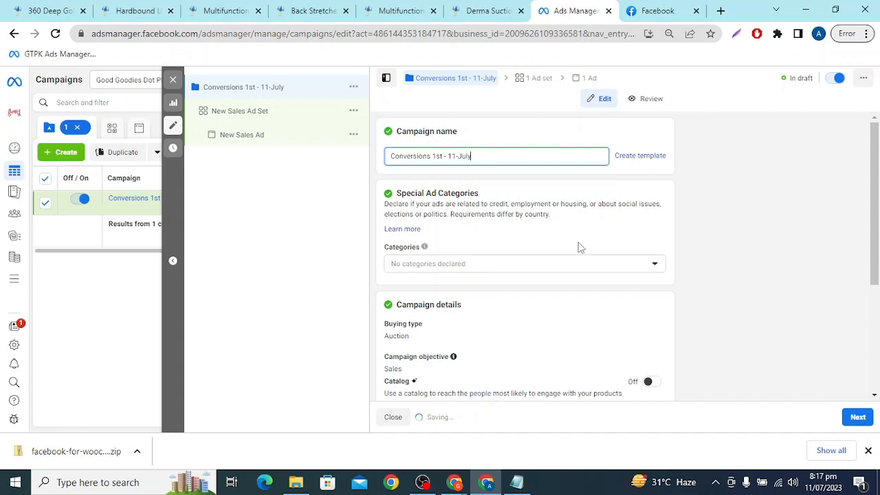
scroll(492, 182, "down", 2)
left_click(495, 138)
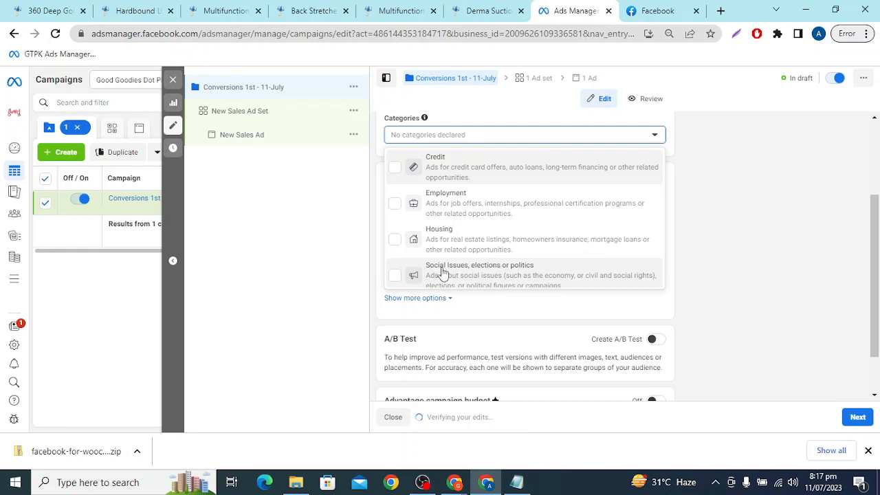
Step: Close the categories list with none chosen, then review the Karachi, Lahore and ads plan notes
left_click(512, 138)
scroll(550, 184, "down", 1)
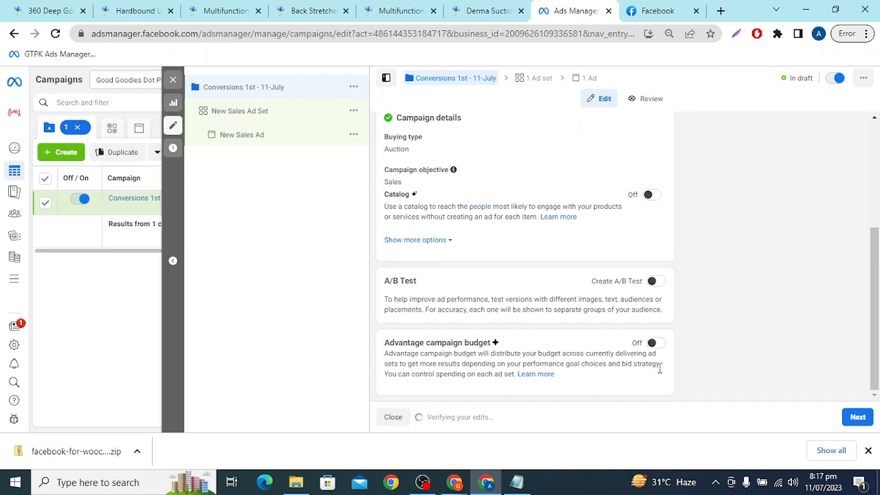
left_click(516, 482)
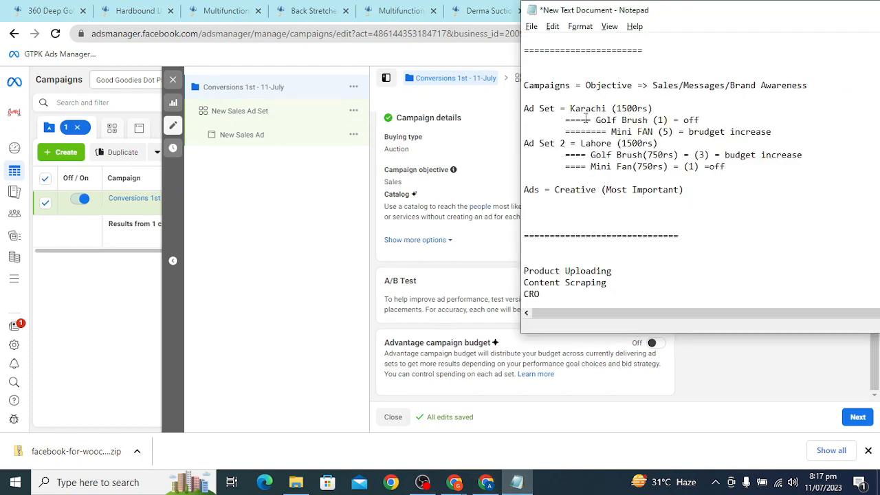
left_click(591, 143)
left_click(591, 183)
left_click(586, 108)
left_click(586, 143)
left_click(579, 191)
Step: Return to the Ads Manager campaign form, glancing at the plan notes once more
left_click(333, 252)
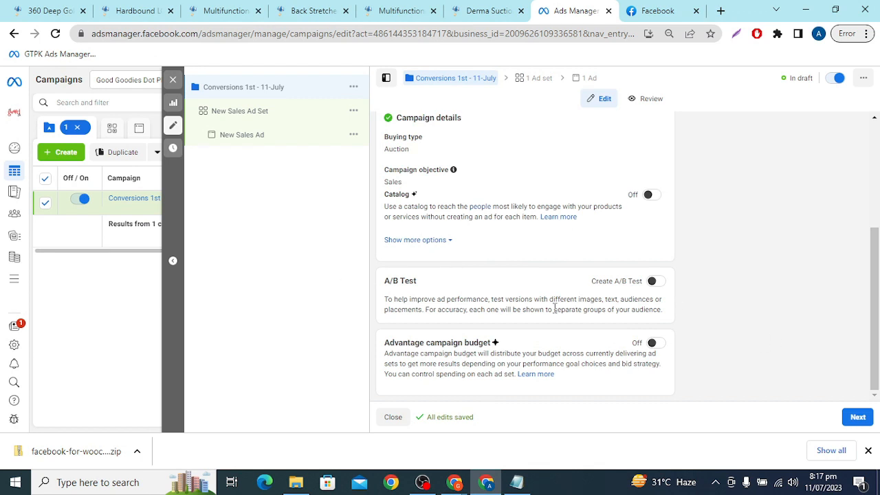
scroll(502, 236, "up", 3)
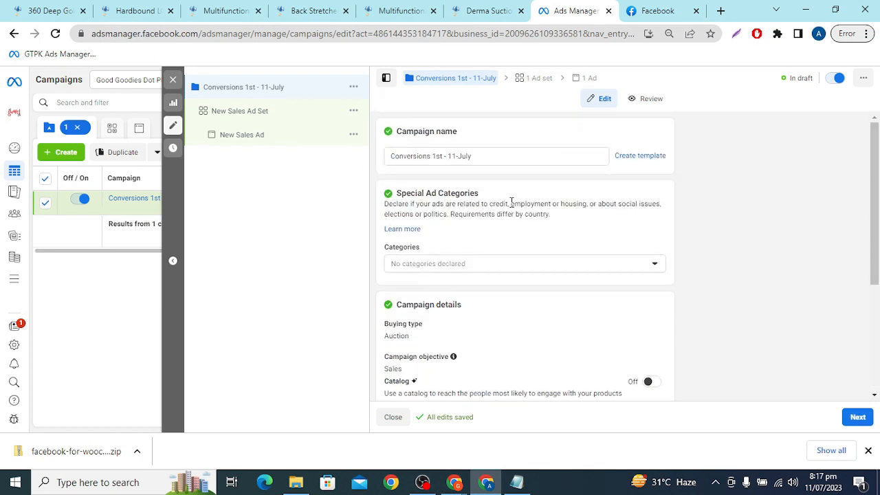
scroll(522, 216, "down", 1)
left_click(517, 482)
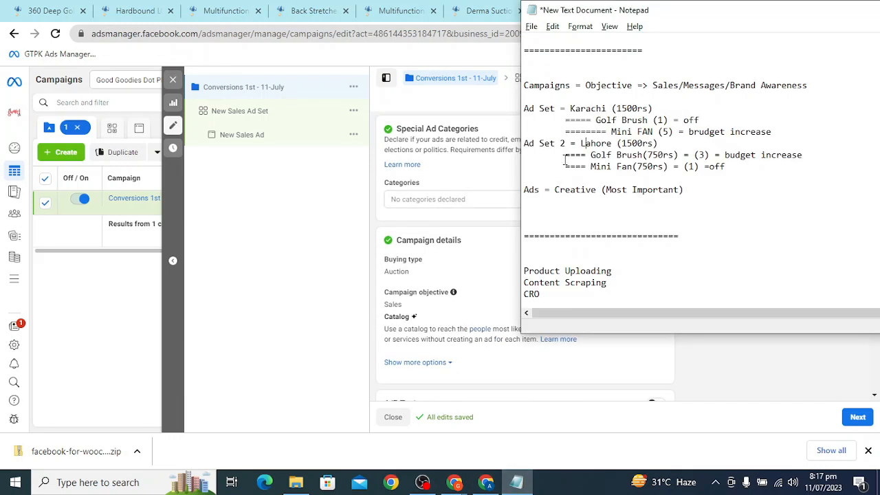
left_click(352, 282)
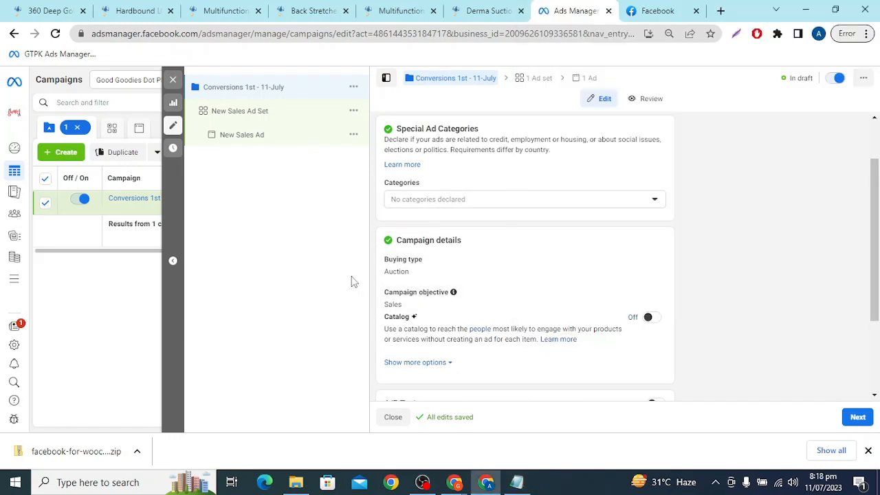
scroll(752, 305, "down", 2)
Step: Continue to the ad set and select its name, checking the ad set plan in the notes
left_click(858, 417)
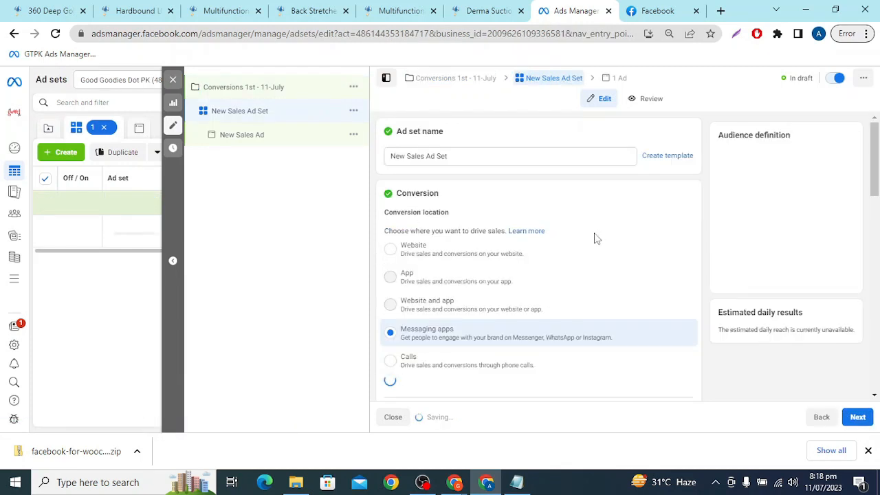
triple_click(481, 156)
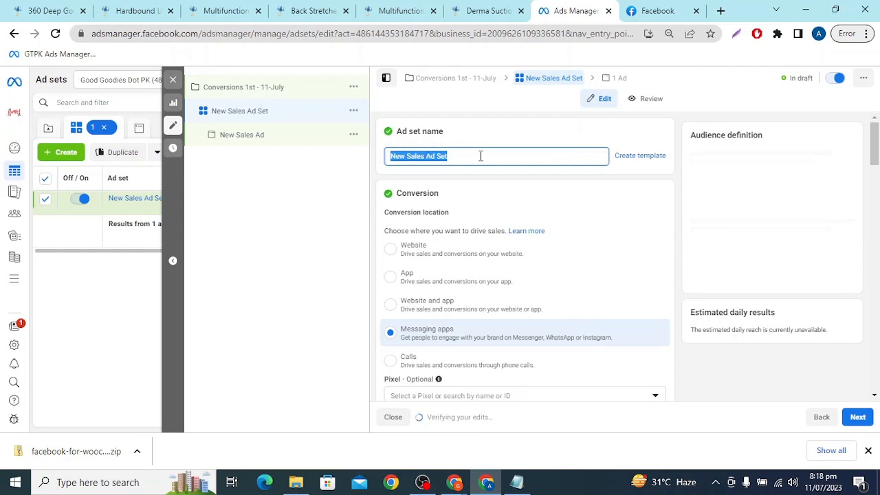
key("alt+Tab")
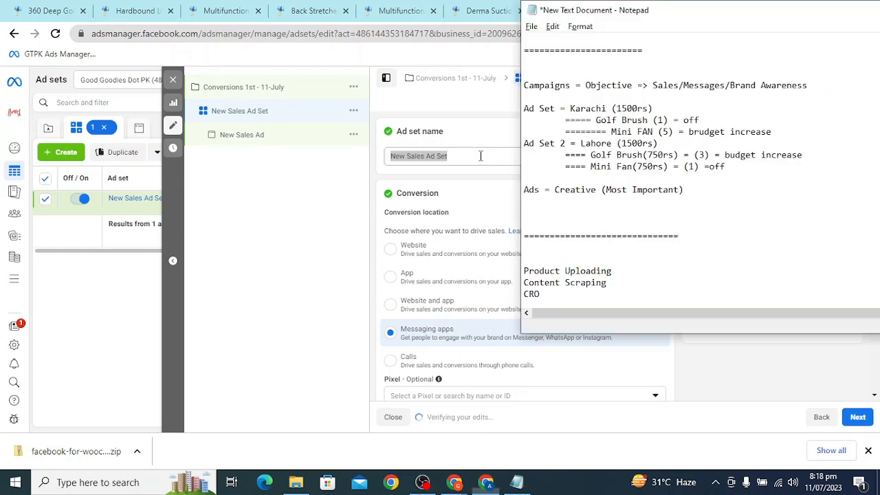
left_click(617, 119)
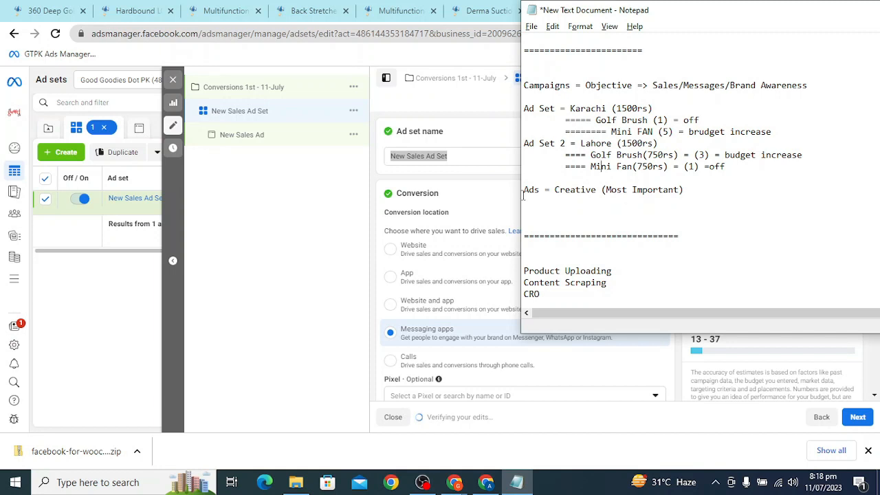
key("alt+Tab")
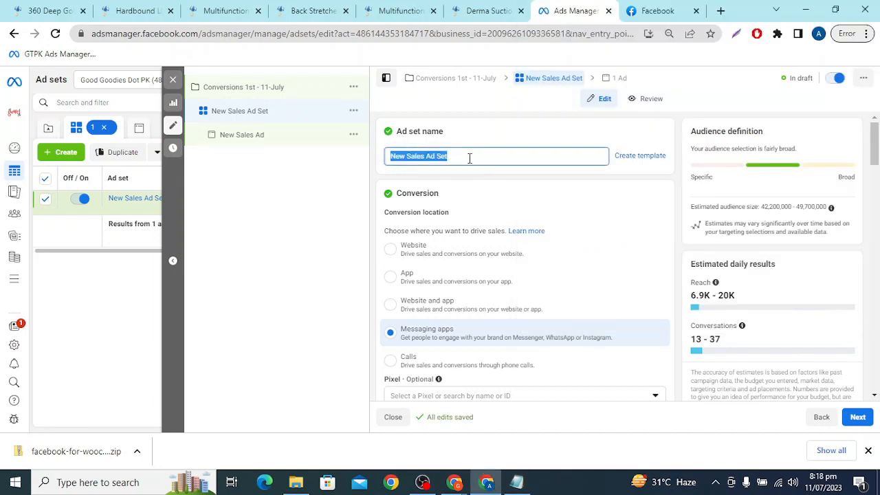
Step: Name the ad set '18-25 - MF - Major Cities' and set Website as the conversion location
type("18-")
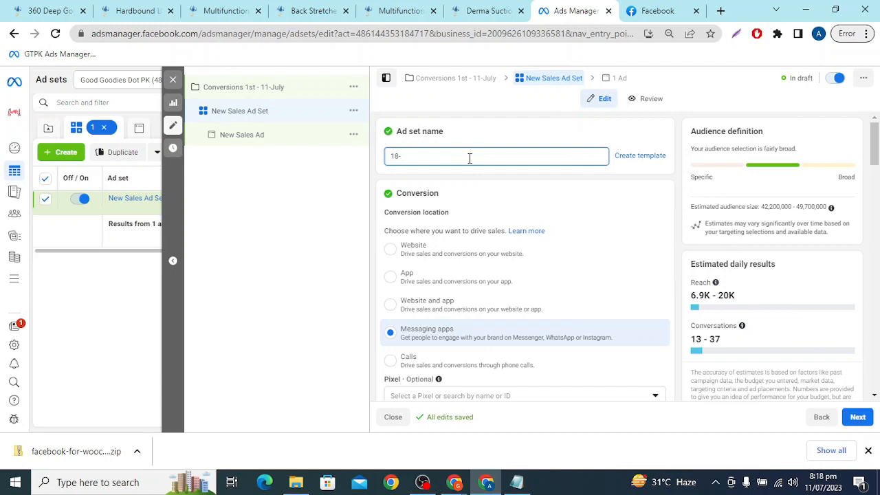
type("250")
key("BackSpace")
type("- MF")
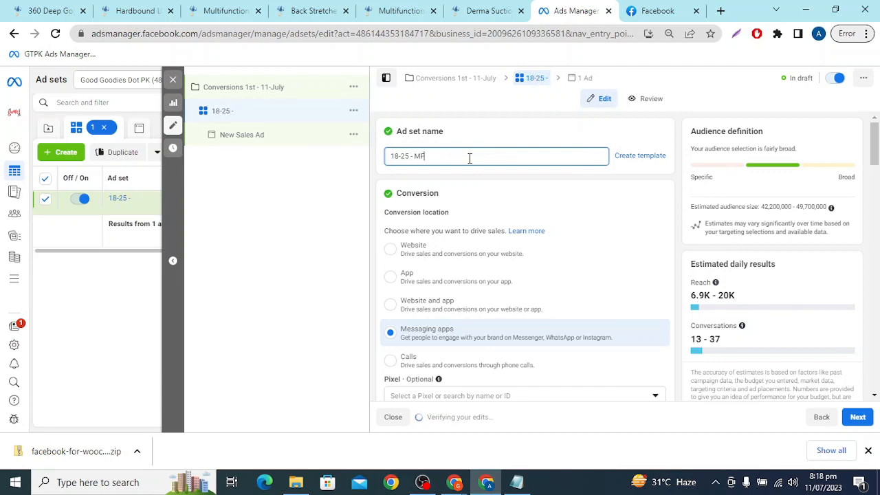
type(" - Majo")
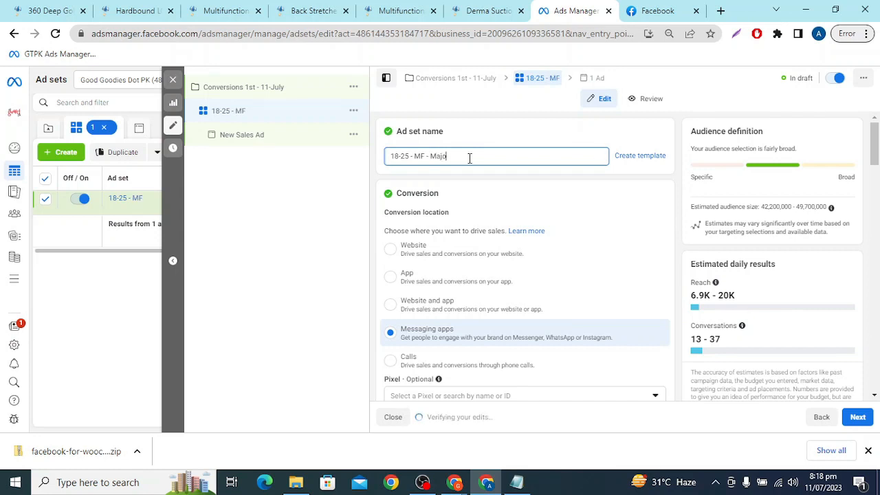
type("r Cities")
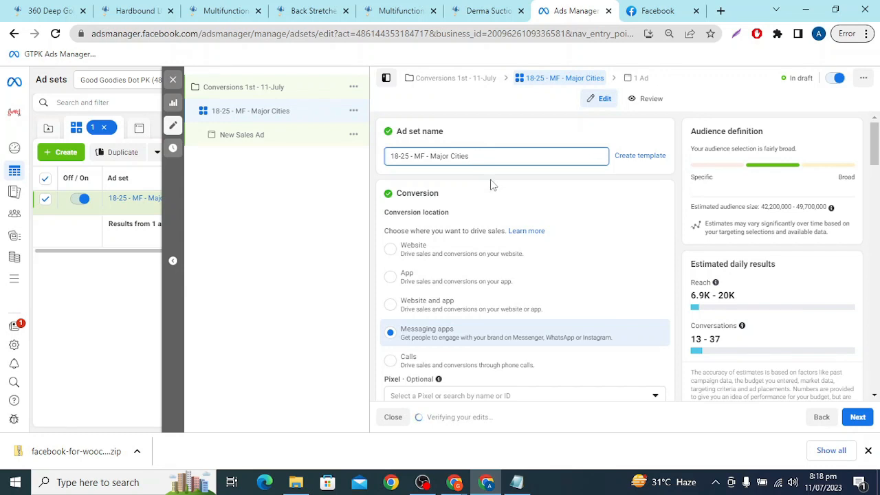
left_click(410, 253)
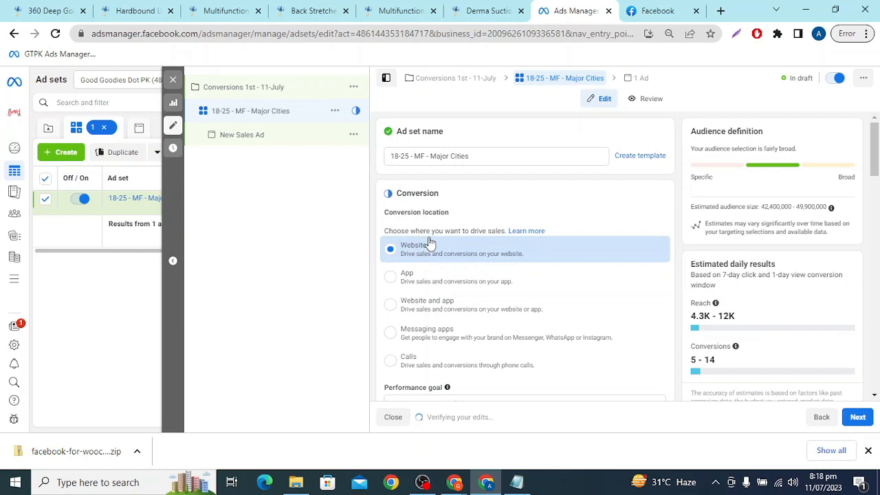
Step: Open the Performance goal list, showing Maximize number of conversions, and scroll through the ad set form
scroll(426, 241, "down", 2)
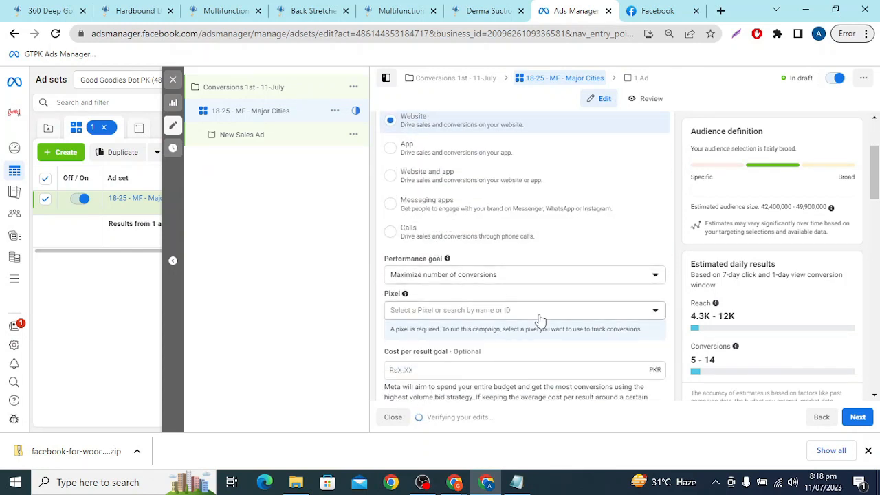
left_click(540, 275)
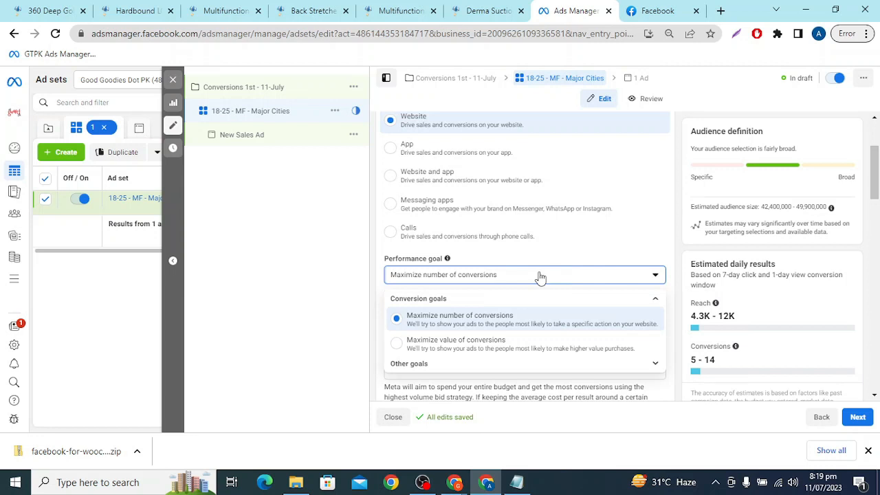
scroll(540, 276, "down", 1)
scroll(529, 241, "up", 3)
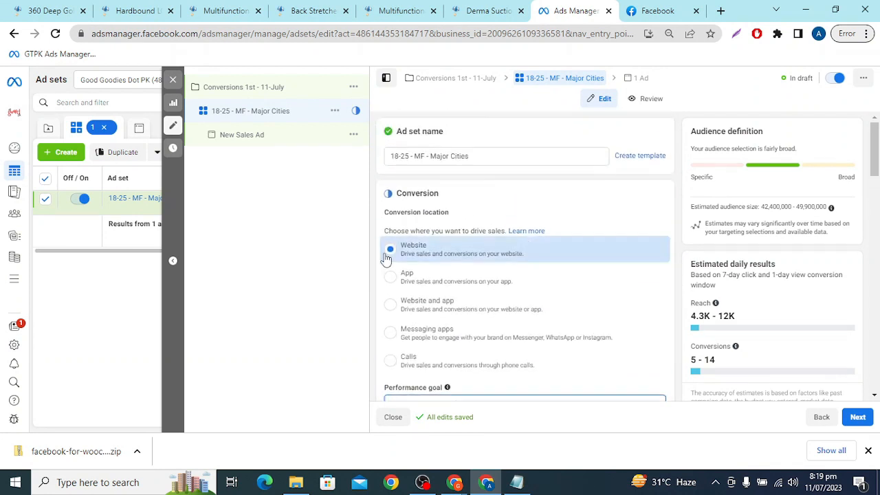
scroll(494, 251, "down", 7)
scroll(602, 231, "down", 10)
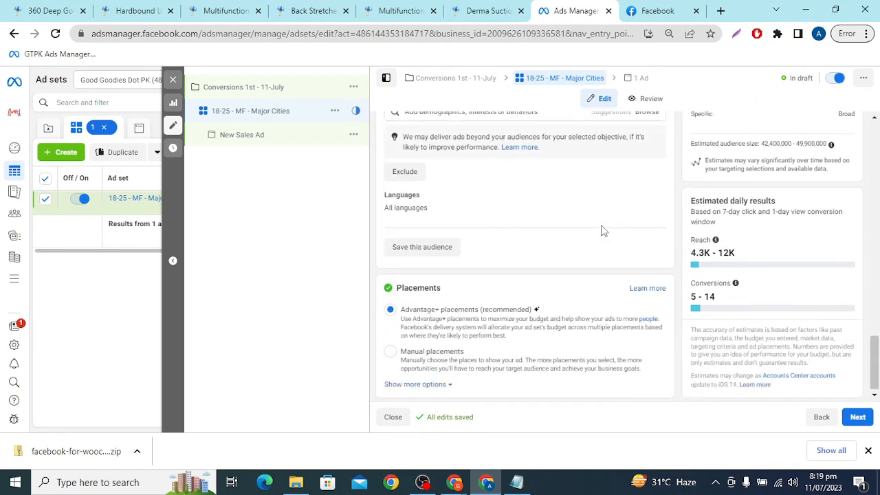
scroll(603, 230, "up", 10)
scroll(603, 230, "up", 3)
scroll(603, 230, "down", 3)
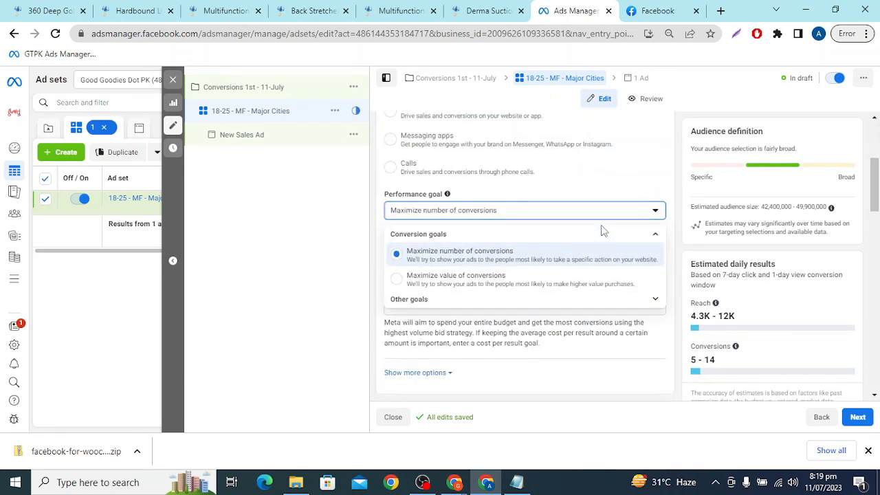
scroll(602, 231, "up", 2)
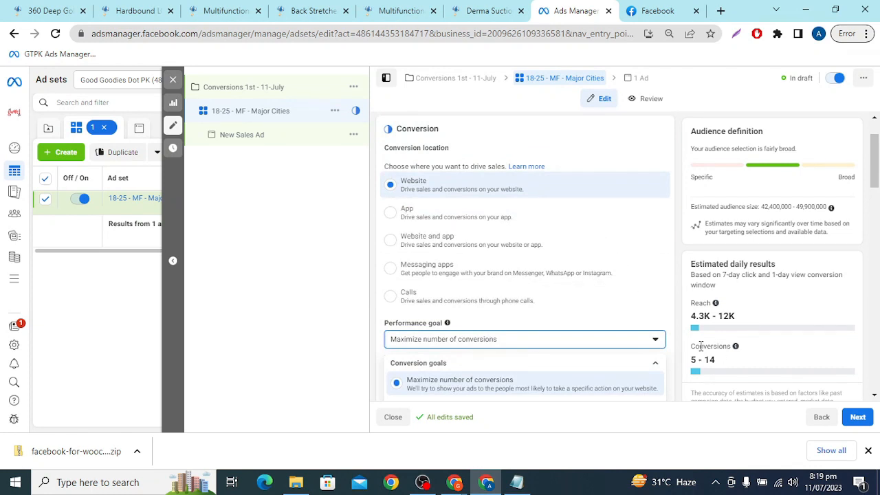
Step: Keep the current performance goal and choose Good Goodies Pixel for conversion tracking
left_click(711, 364)
mouse_move(737, 347)
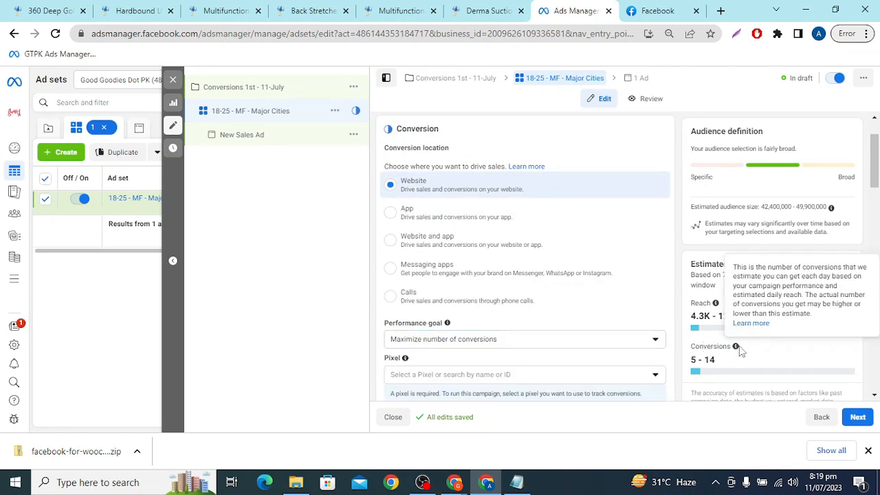
scroll(498, 182, "down", 2)
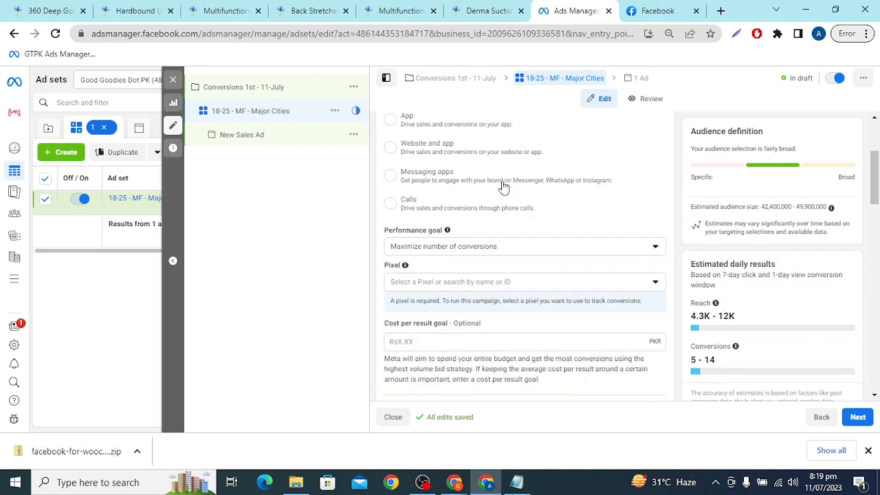
left_click(522, 245)
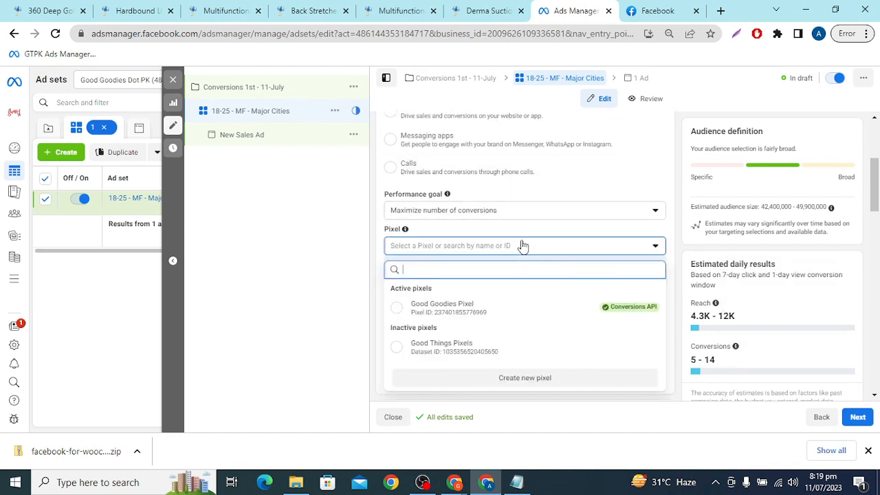
left_click(486, 311)
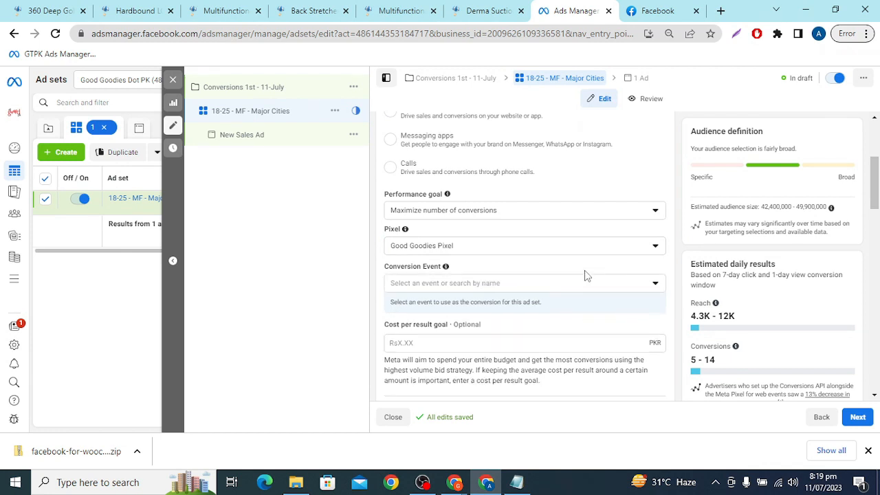
Step: Set Purchase as the ad set's conversion event
left_click(495, 284)
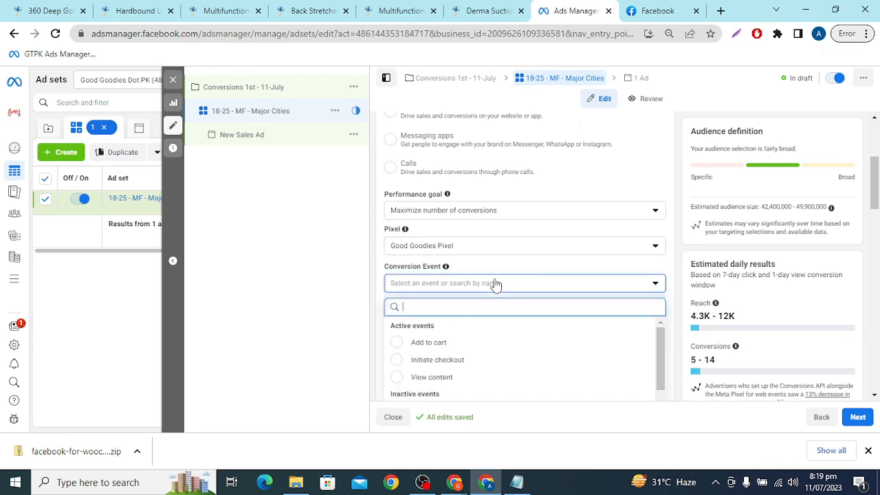
scroll(457, 365, "down", 2)
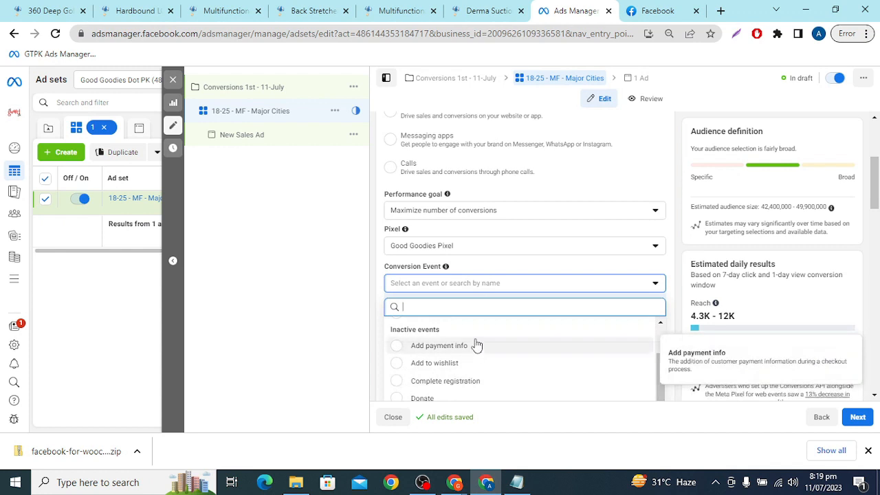
scroll(484, 351, "down", 2)
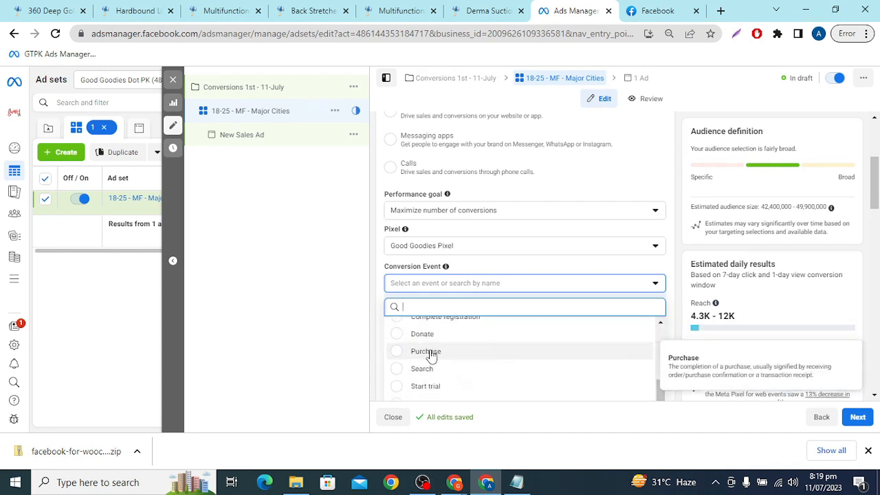
left_click(448, 351)
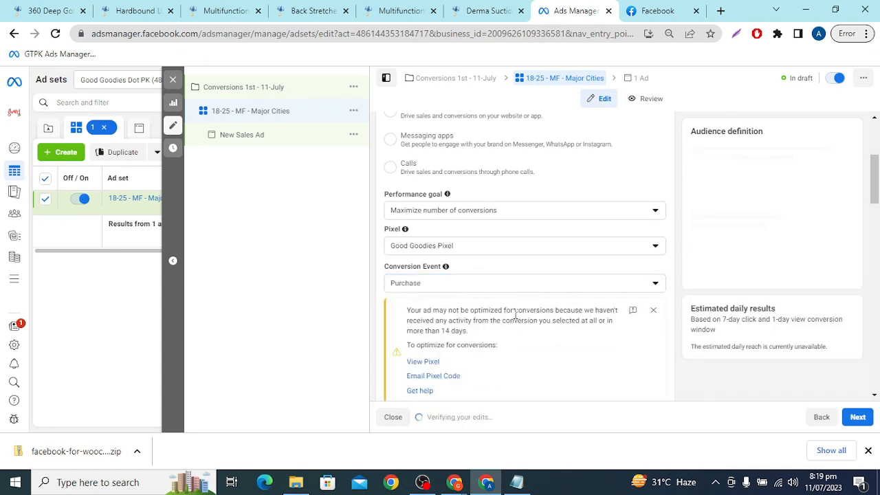
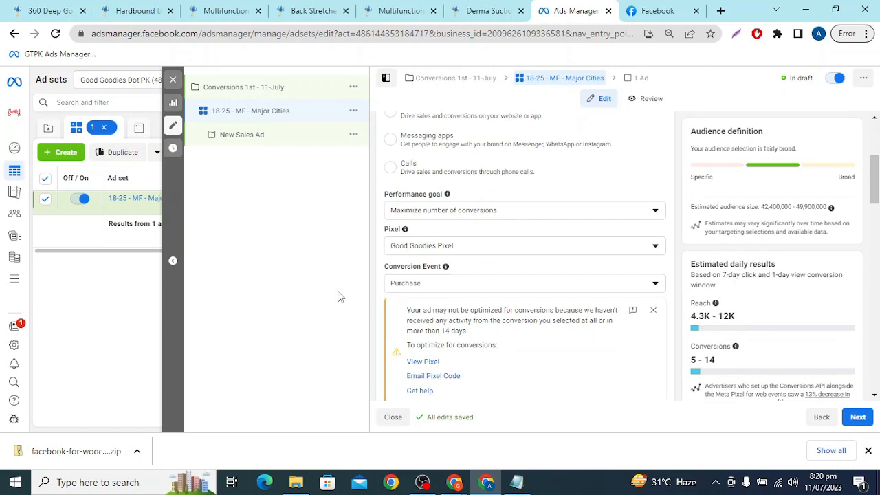
Step: Change the '18-25 - MF - Major Cities' daily budget from Rs2,100.00 to Rs1,500.00
scroll(609, 255, "down", 1)
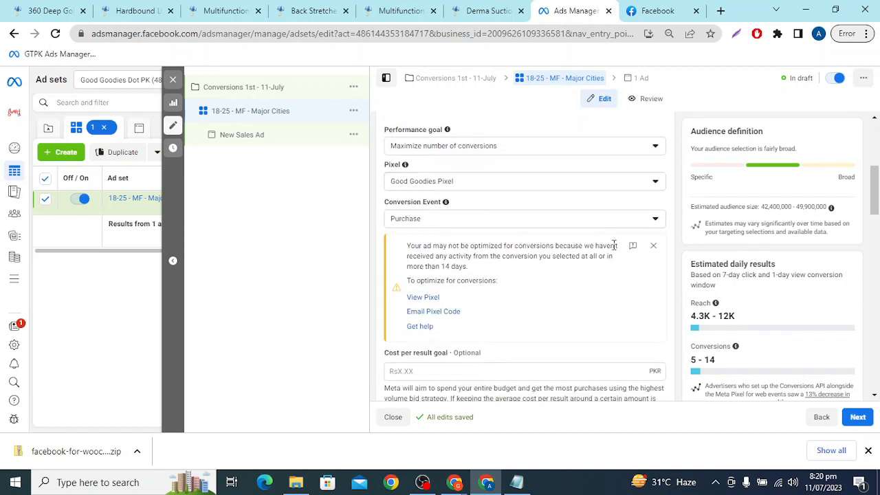
scroll(575, 240, "down", 3)
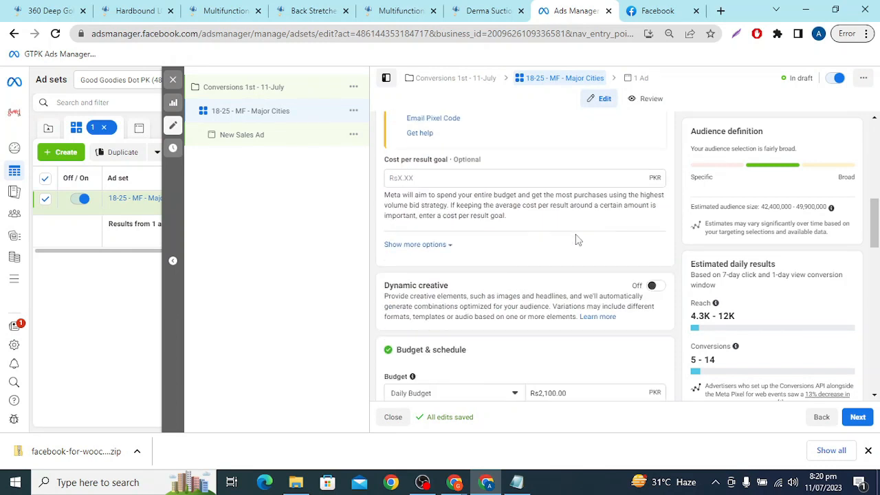
scroll(483, 192, "down", 2)
scroll(481, 208, "down", 1)
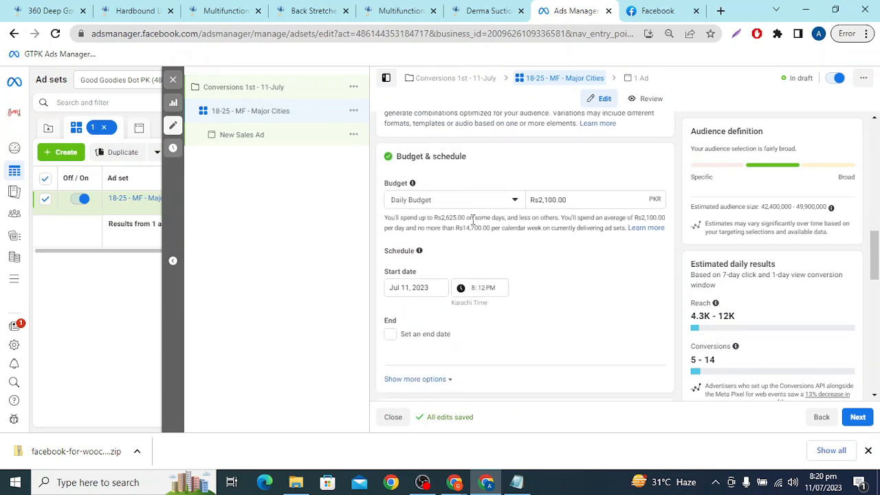
double_click(549, 199)
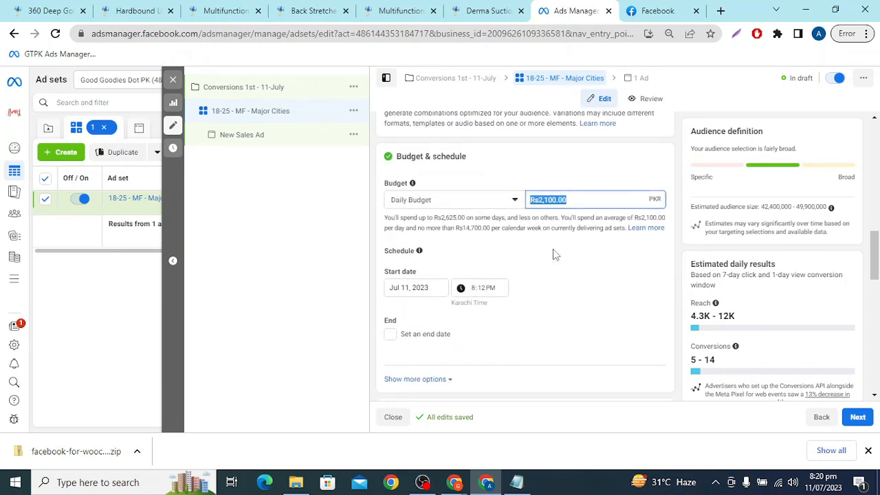
type("1500")
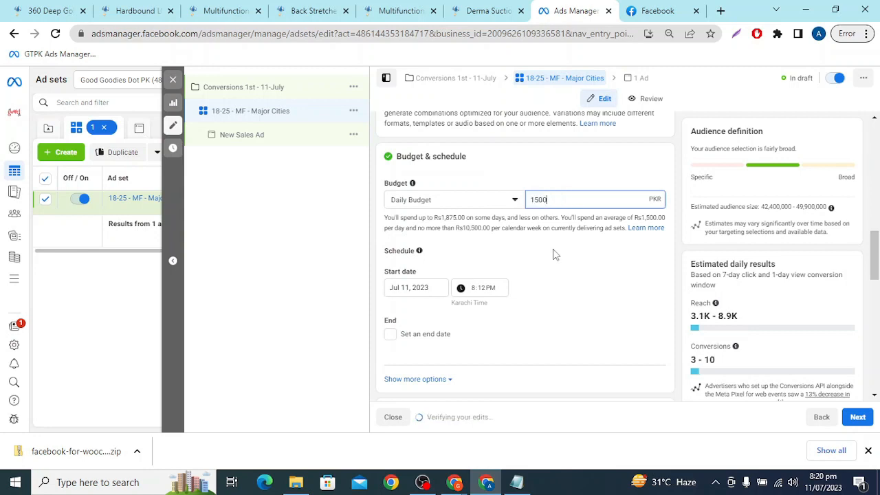
left_click(555, 165)
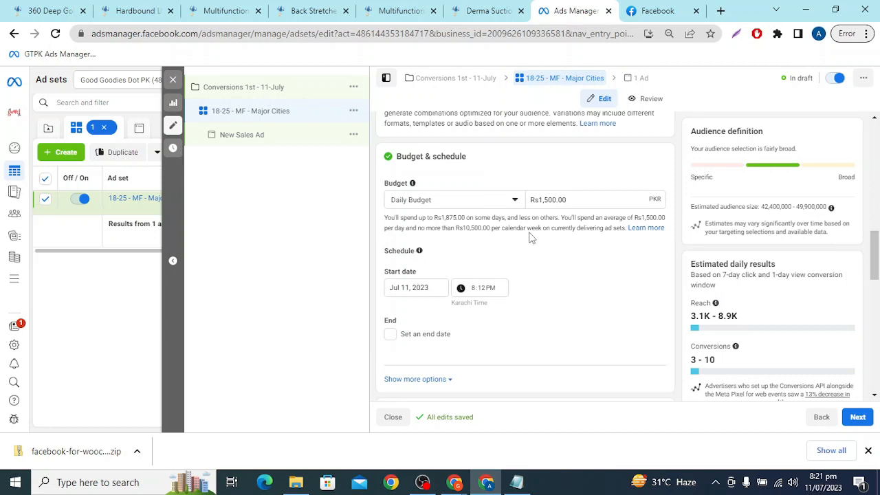
Step: Scroll down to the Audience section, reading the Customer acquisition explanation on the way
scroll(529, 237, "down", 3)
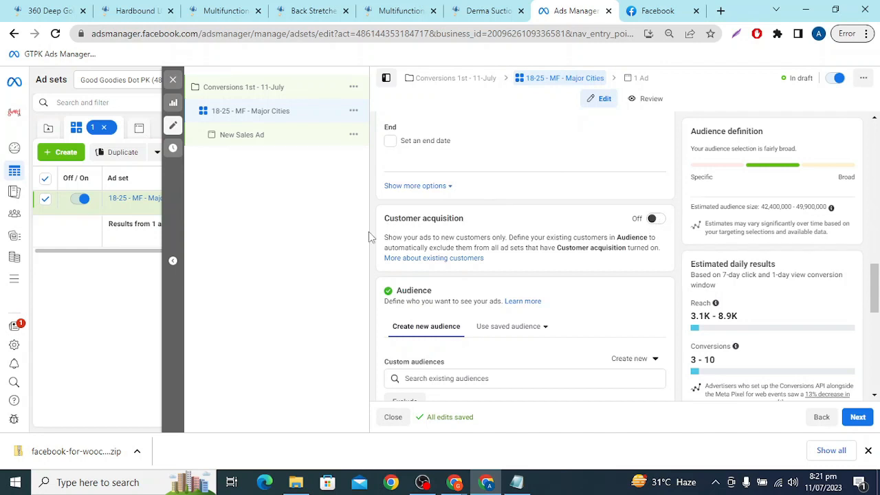
left_click_drag(387, 237, 624, 251)
left_click(616, 268)
scroll(618, 220, "down", 2)
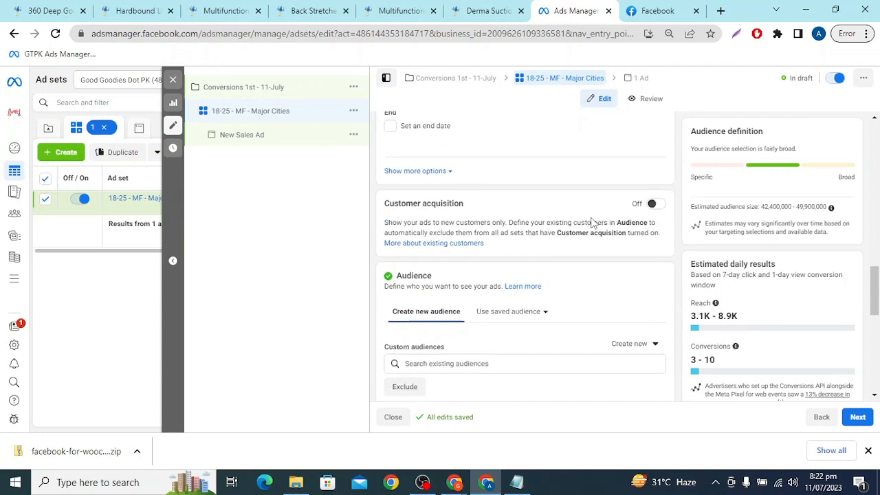
scroll(446, 200, "down", 2)
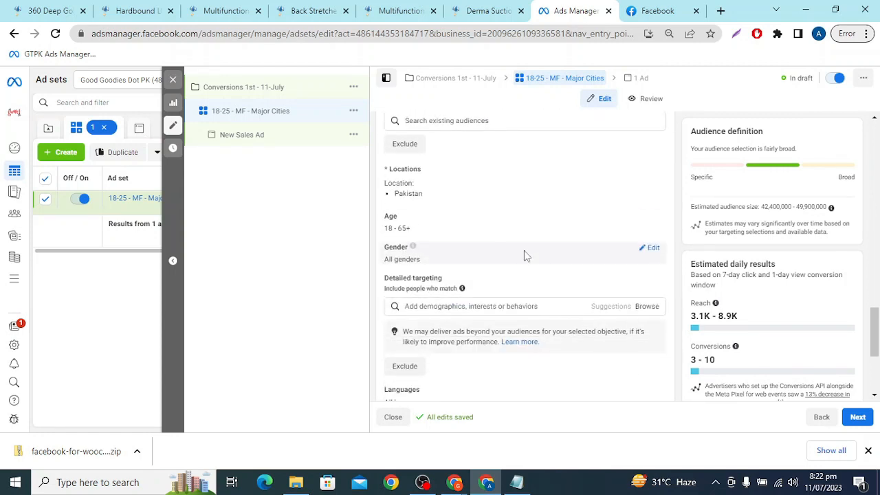
scroll(543, 258, "up", 1)
Step: Try 'Karachi' in the existing-audiences search, clear it, and open Locations for editing
left_click(465, 185)
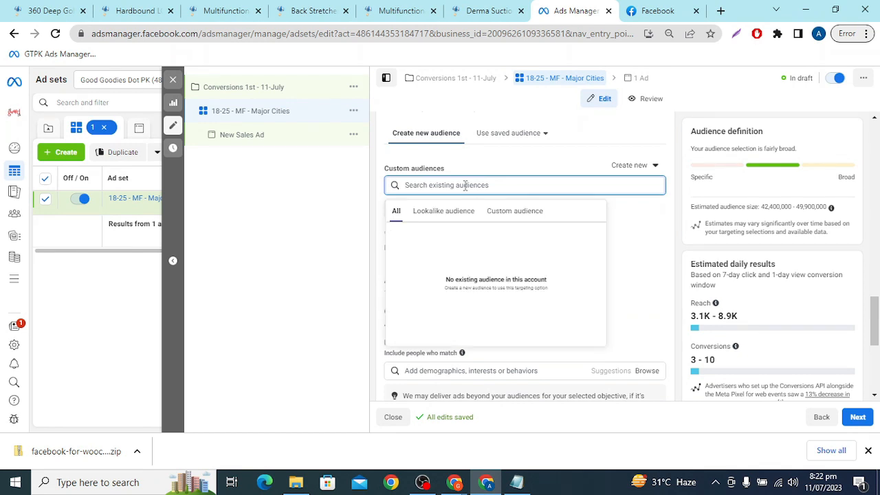
type("Karachi")
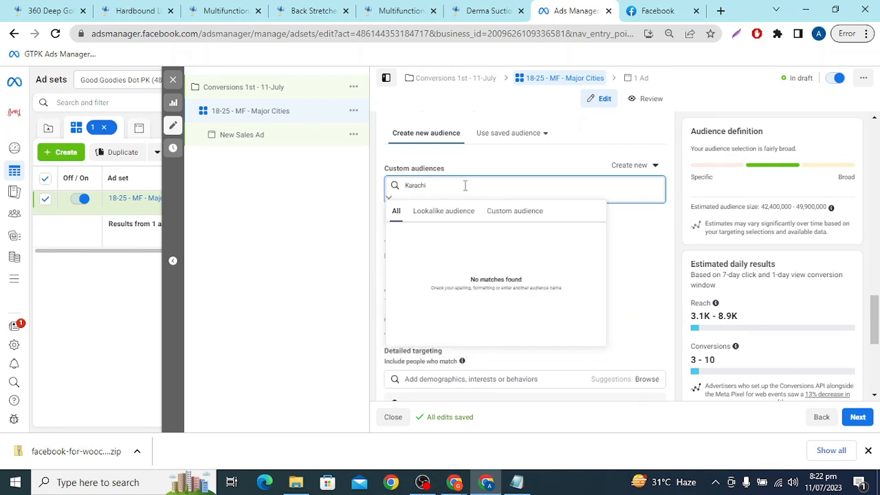
double_click(464, 186)
key("BackSpace")
left_click(516, 163)
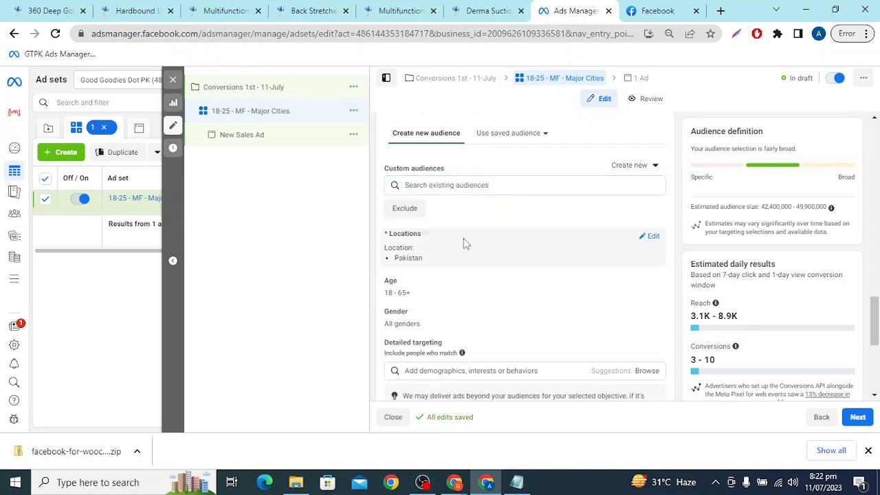
left_click(651, 239)
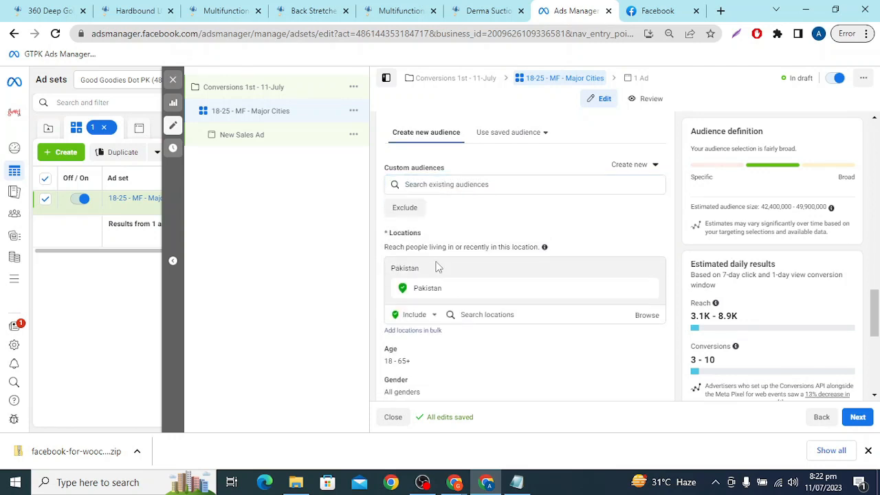
scroll(438, 266, "down", 1)
Step: Add Karachi, Sindh, then remove it and re-add Pakistan as an included location
left_click(541, 253)
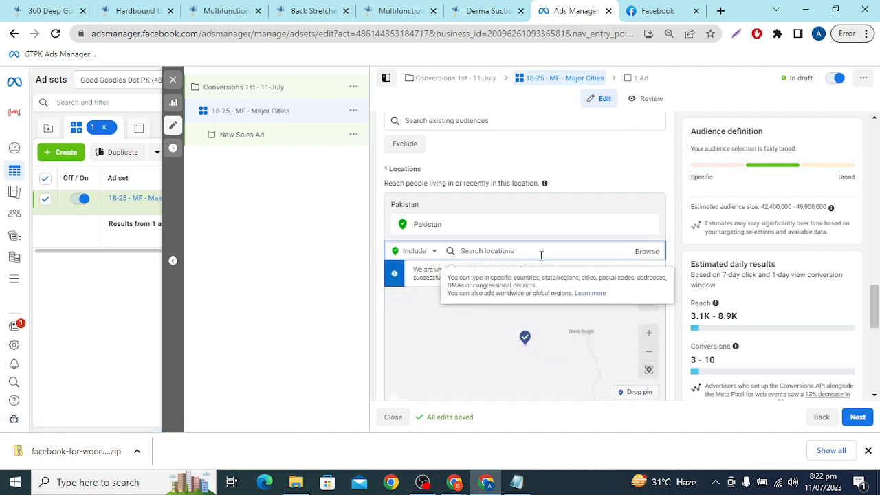
type("Karachi")
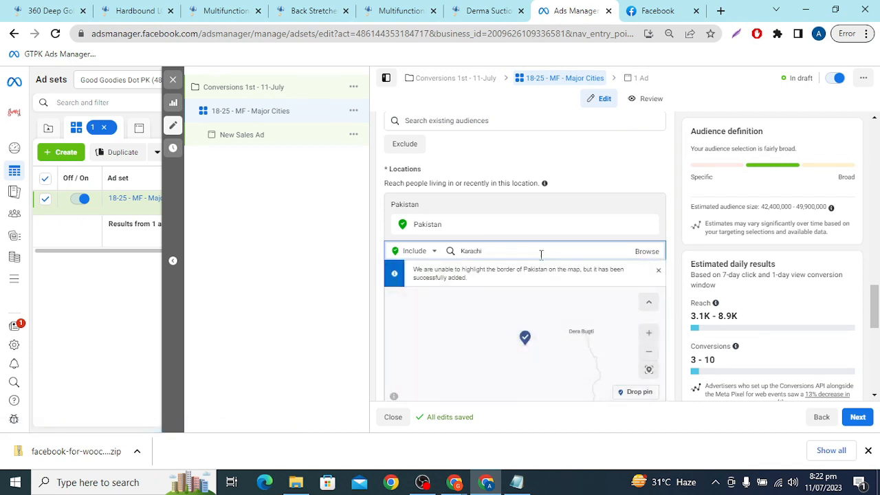
left_click(481, 273)
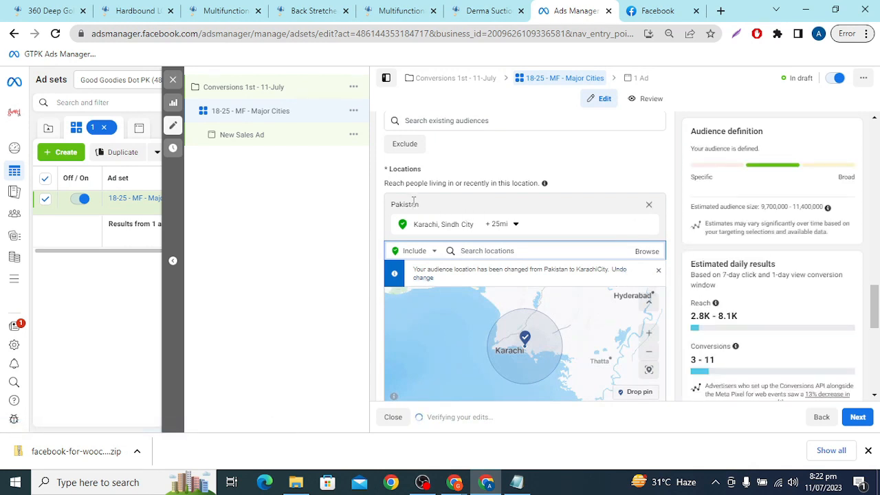
left_click(649, 225)
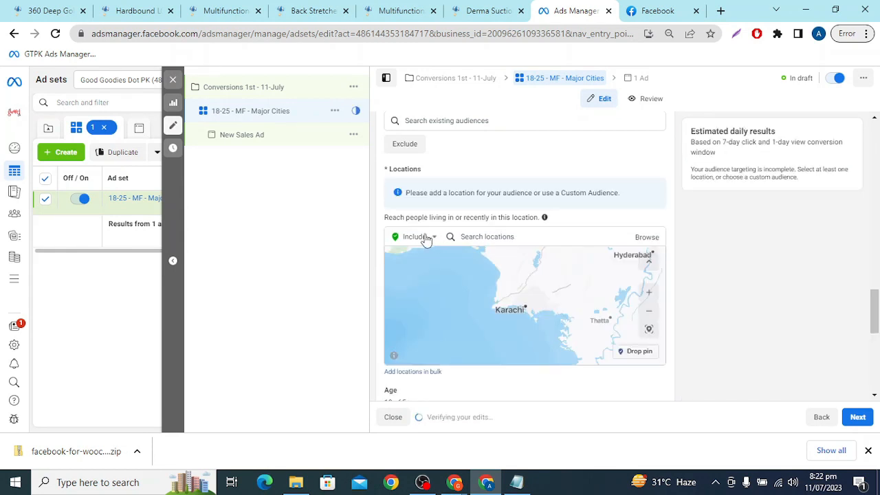
left_click(425, 237)
left_click(517, 236)
type("Pakista")
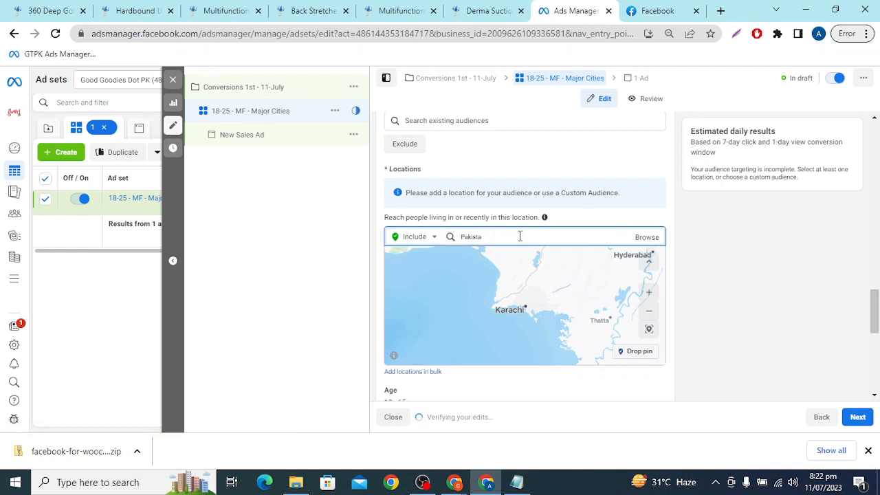
type("n")
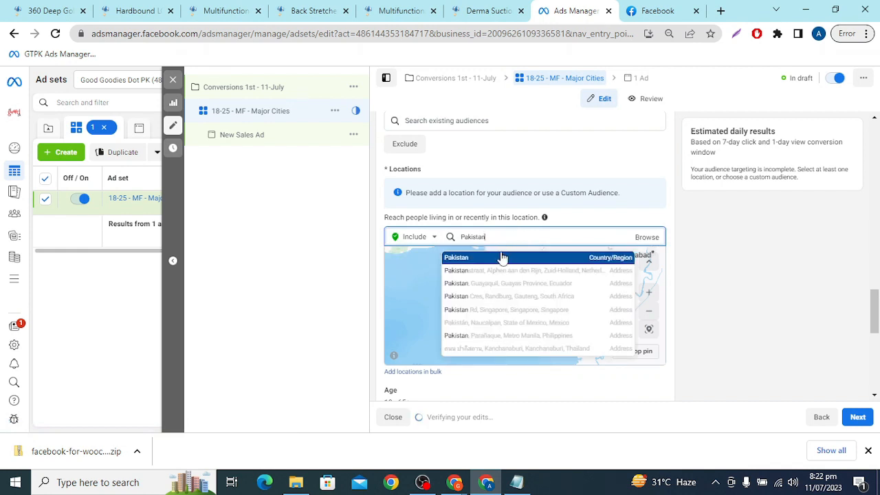
left_click(500, 262)
Step: Switch to Exclude and exclude Lahore, Punjab (+25 mi) from the audience
left_click(424, 251)
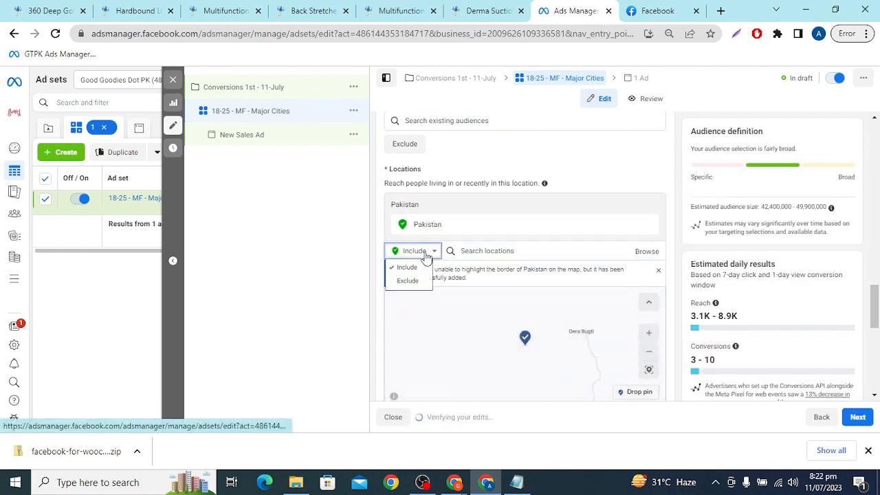
left_click(416, 282)
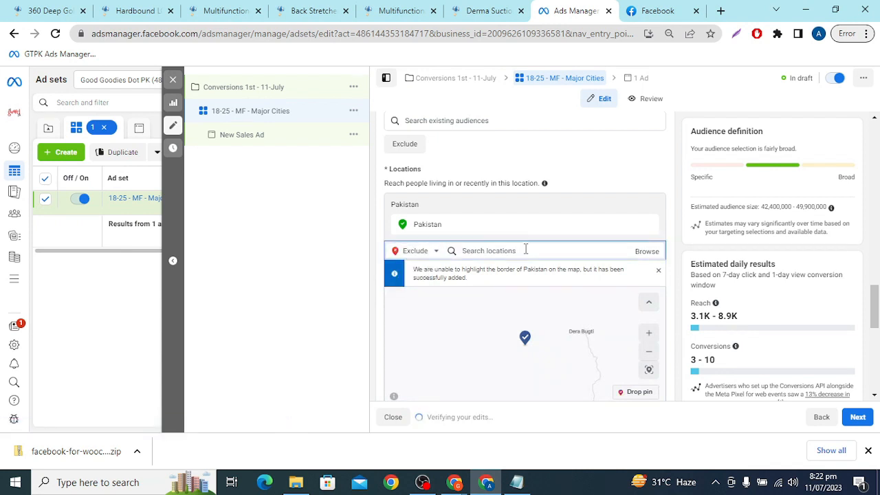
left_click(526, 250)
type("Lahore")
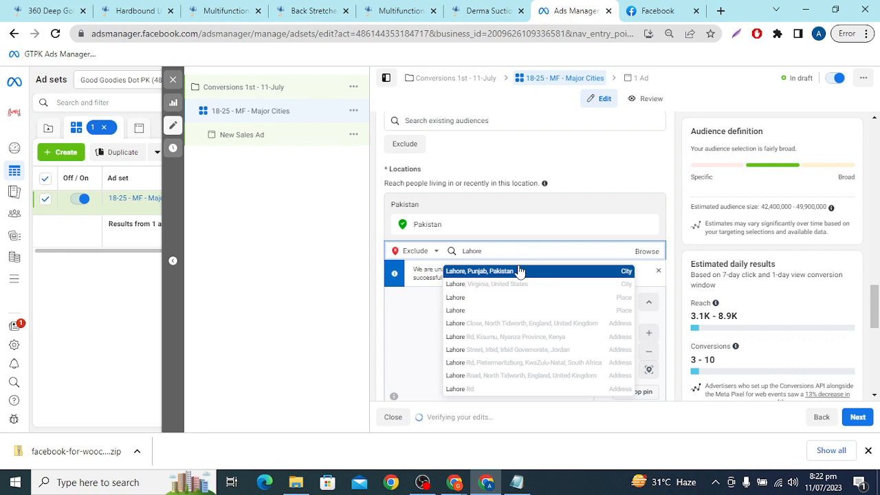
left_click(519, 271)
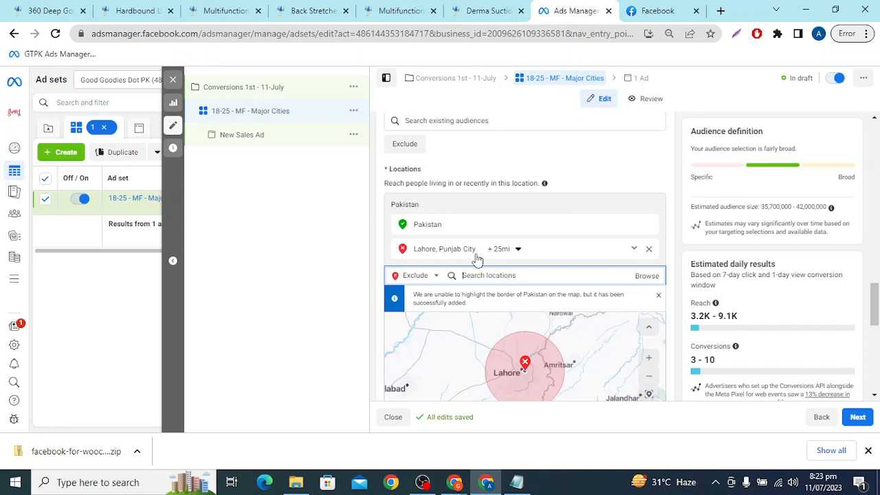
Step: Remove the Lahore exclusion and limit Pakistan to major cities above a minimum population (17 cities)
left_click(649, 250)
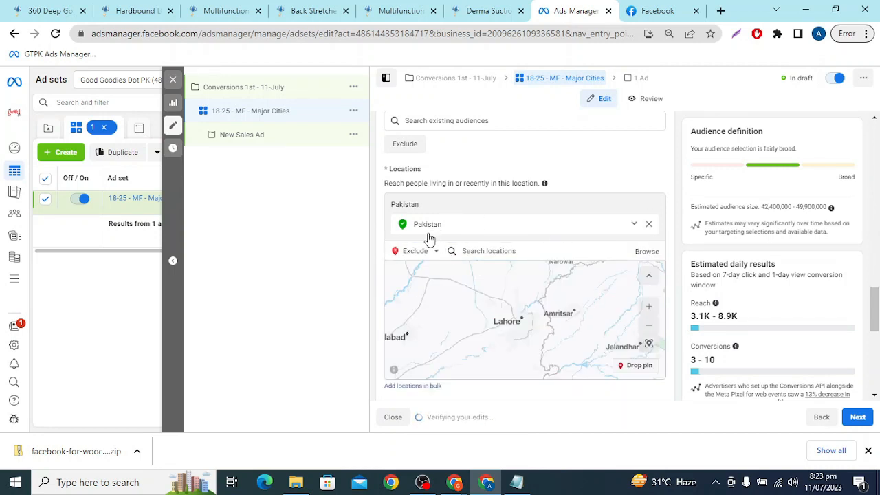
left_click(635, 226)
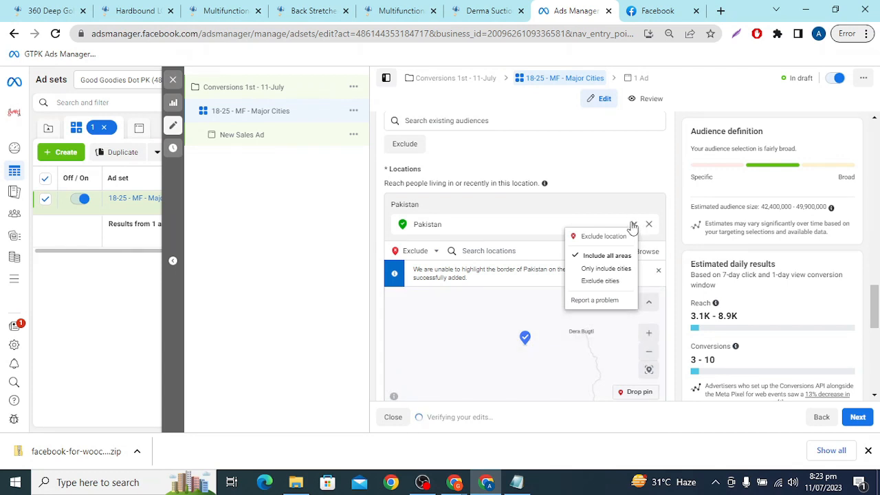
left_click(603, 269)
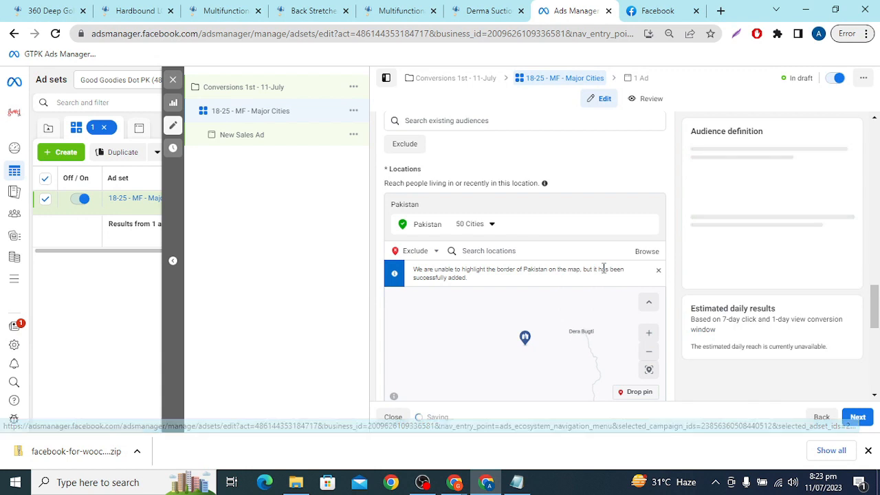
left_click(477, 224)
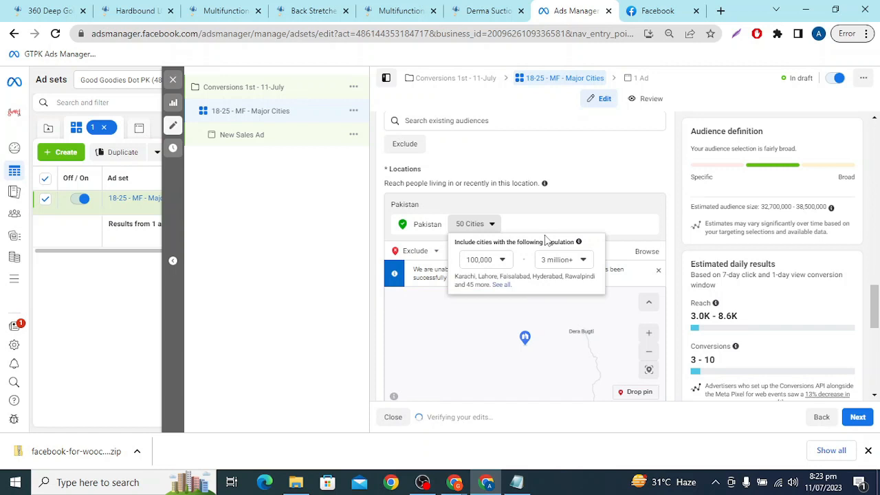
left_click(504, 260)
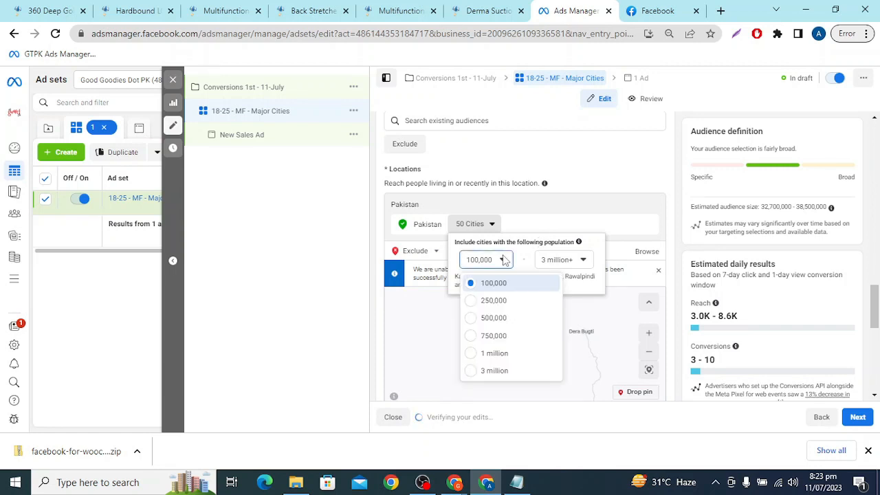
left_click(496, 356)
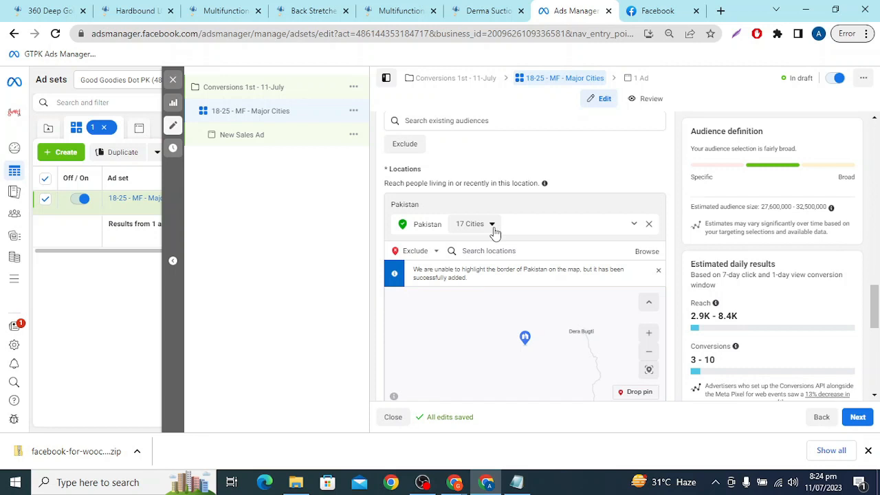
scroll(575, 216, "down", 3)
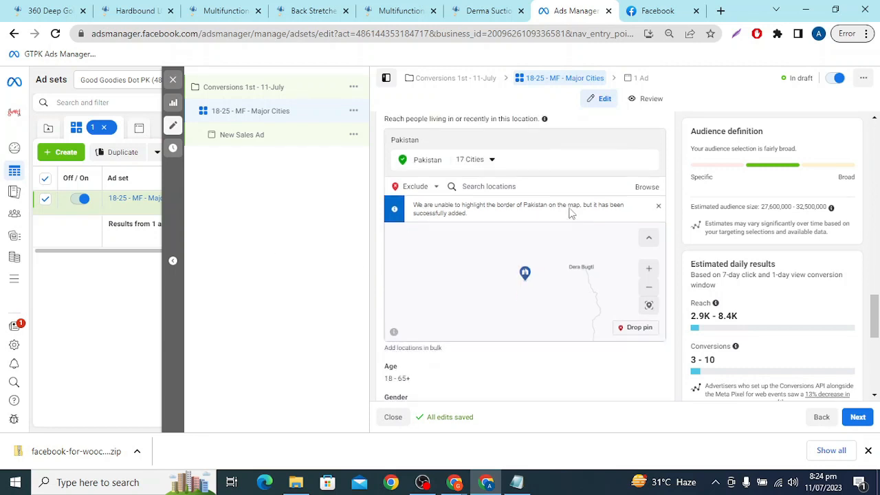
Step: Set the audience age range to 18–50
scroll(525, 309, "down", 1)
scroll(591, 274, "down", 2)
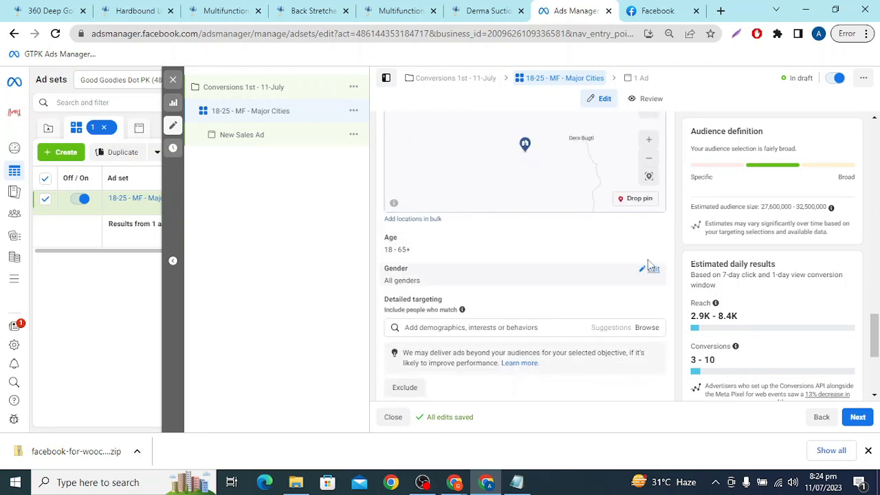
left_click(648, 237)
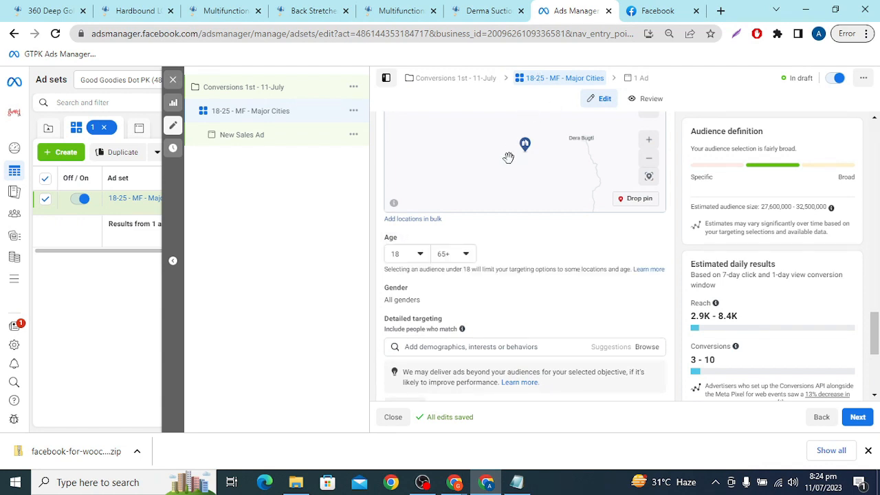
left_click(469, 257)
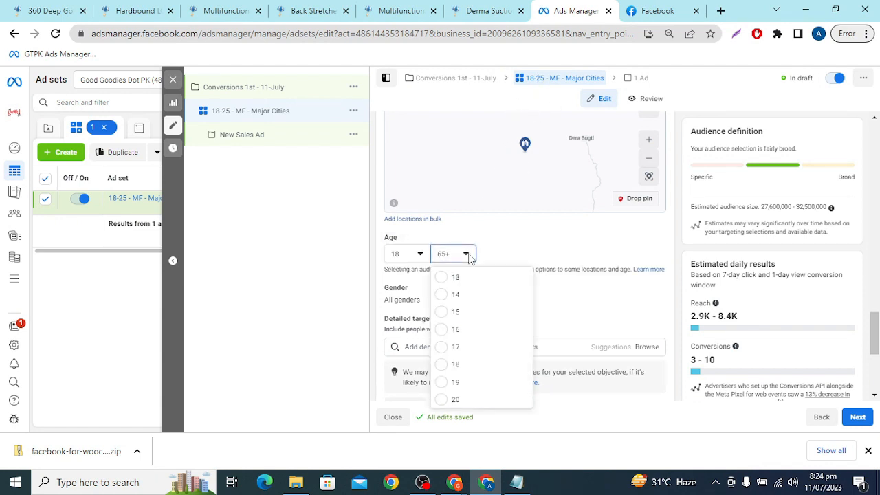
scroll(467, 353, "up", 3)
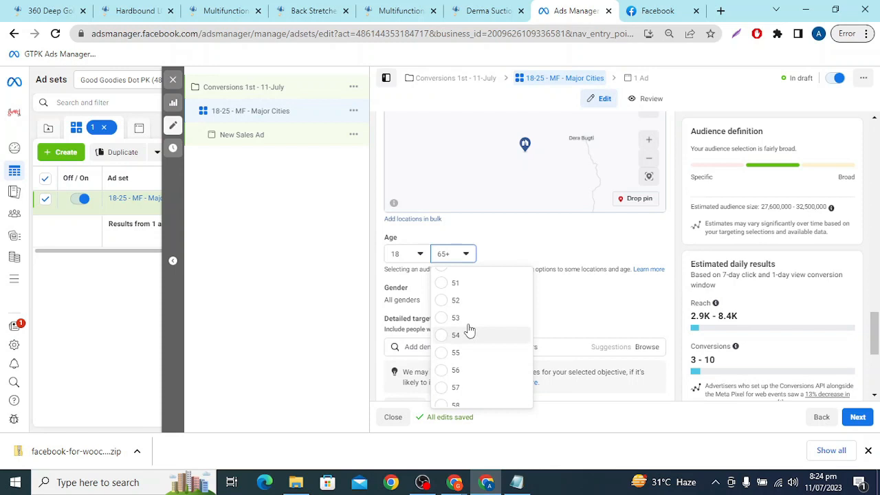
scroll(467, 303, "up", 1)
left_click(459, 329)
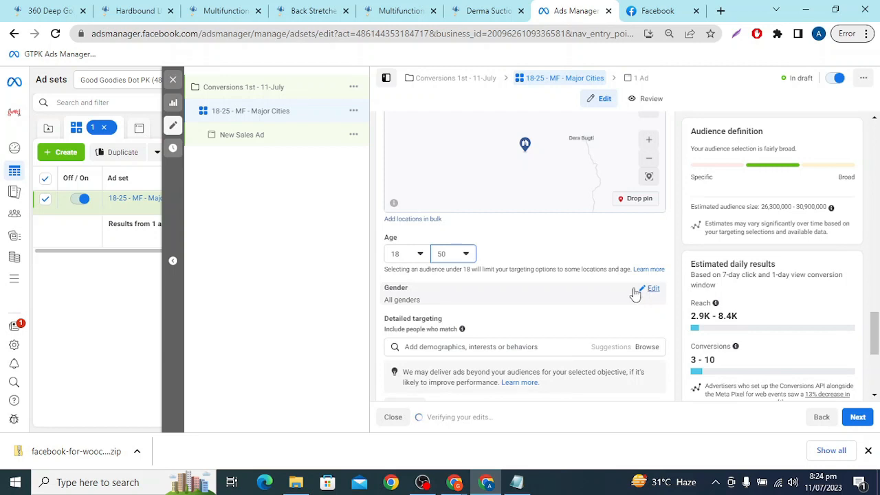
left_click(557, 261)
scroll(550, 247, "down", 2)
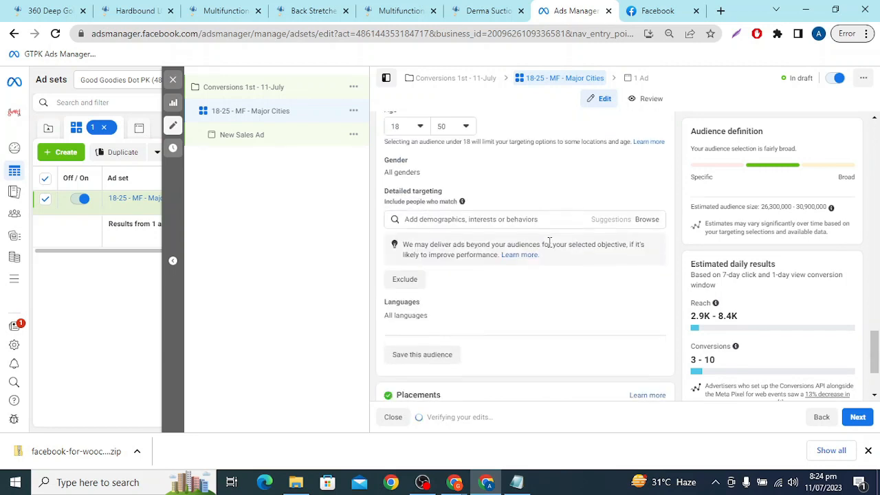
scroll(550, 247, "up", 1)
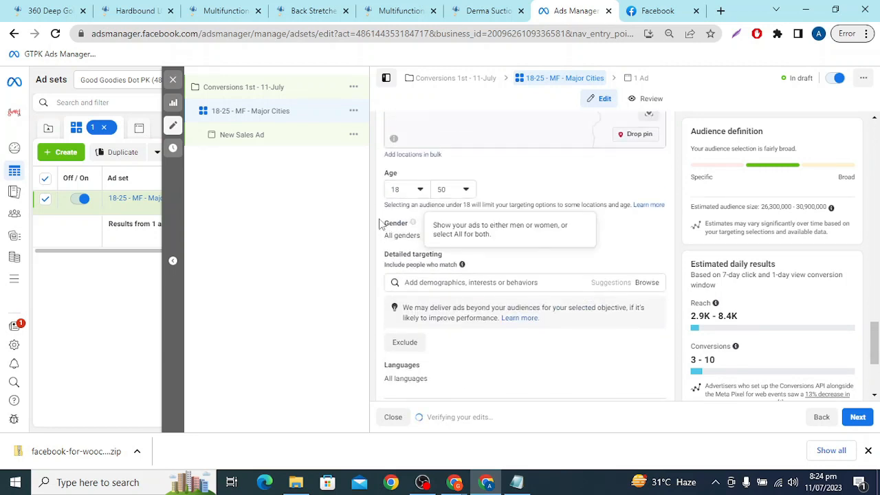
Step: Restrict gender targeting to Women only
left_click(648, 225)
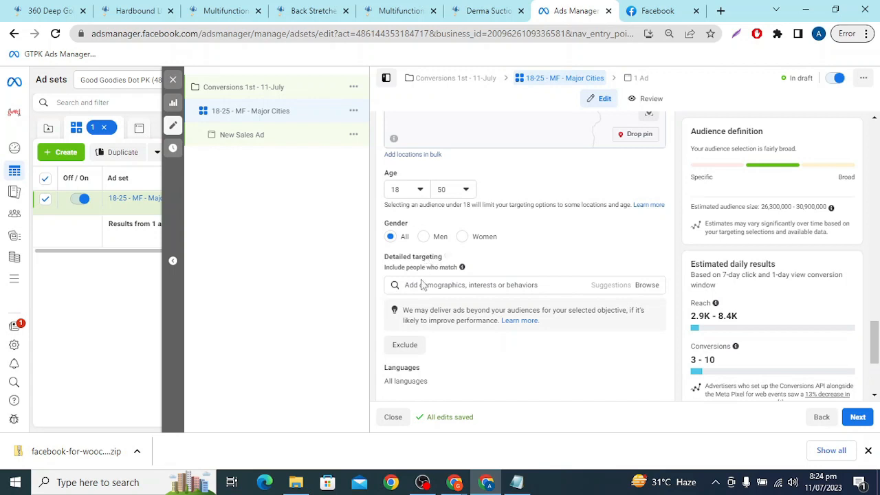
mouse_move(462, 267)
left_click(476, 238)
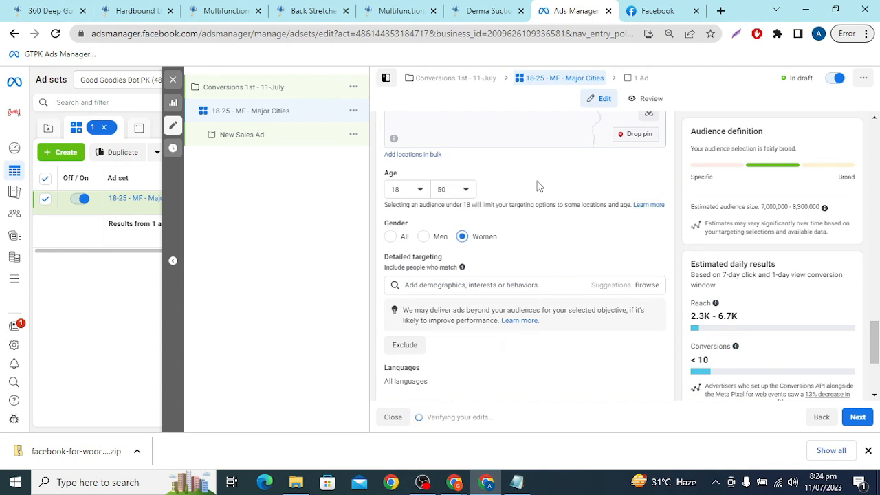
scroll(560, 256, "down", 1)
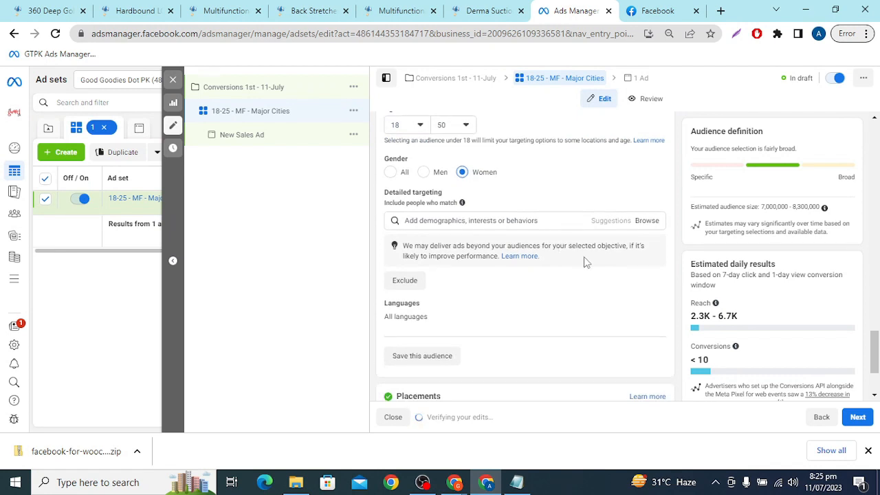
scroll(609, 263, "down", 1)
scroll(523, 277, "up", 1)
left_click(492, 221)
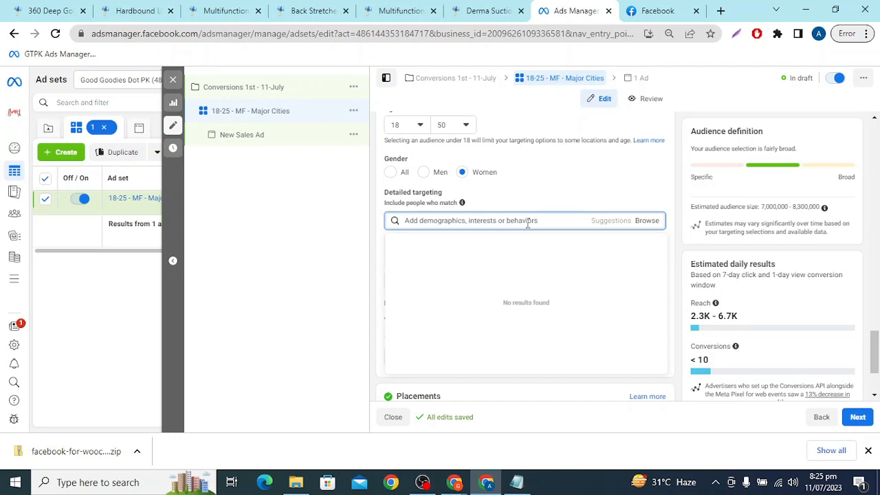
left_click(648, 220)
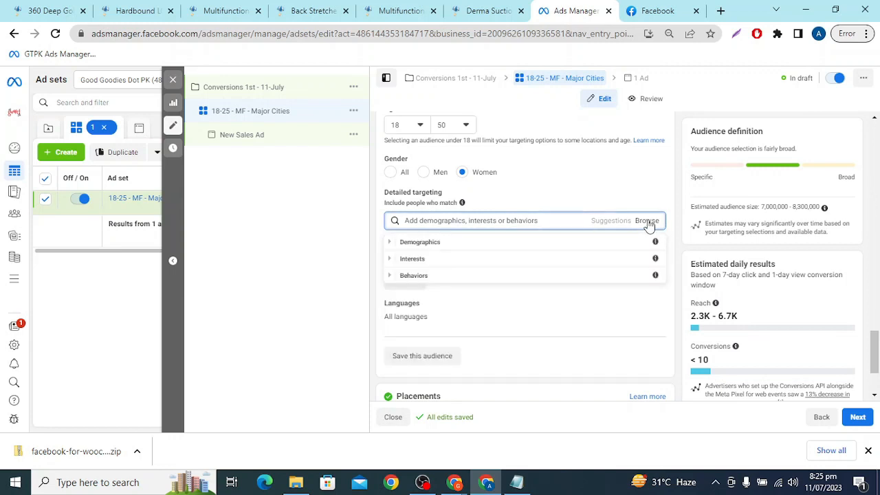
left_click(420, 243)
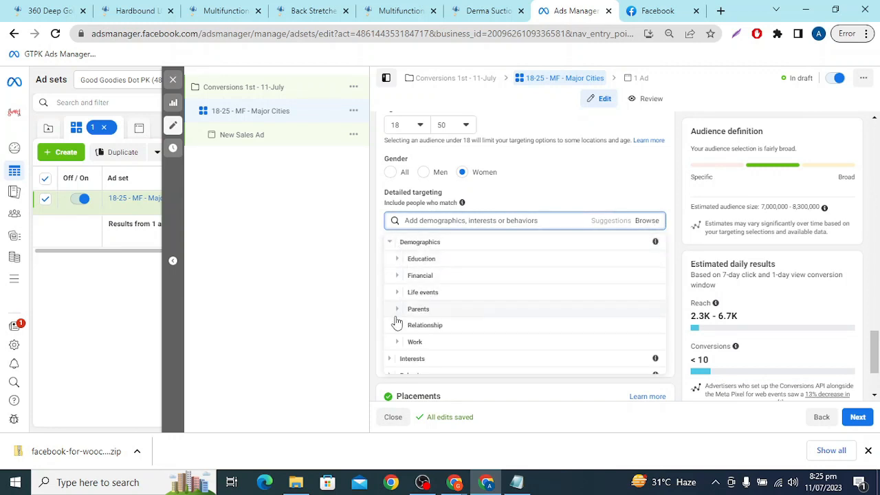
left_click(397, 326)
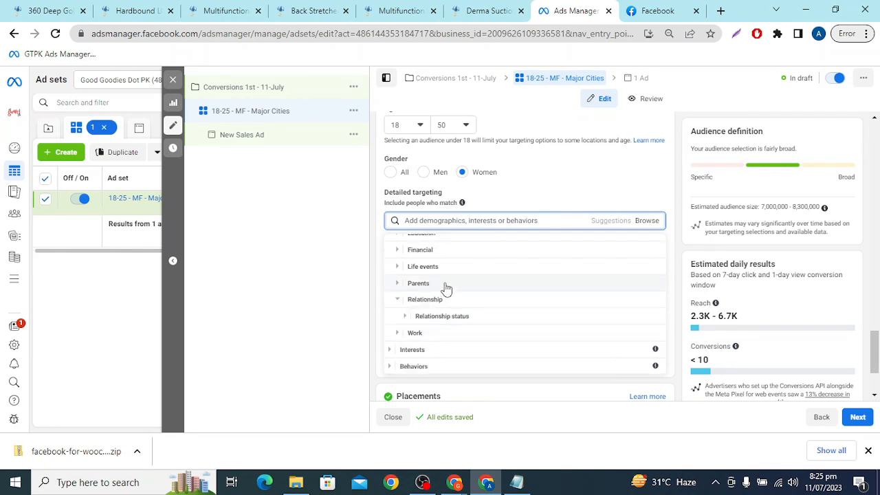
left_click(410, 320)
scroll(410, 324, "down", 2)
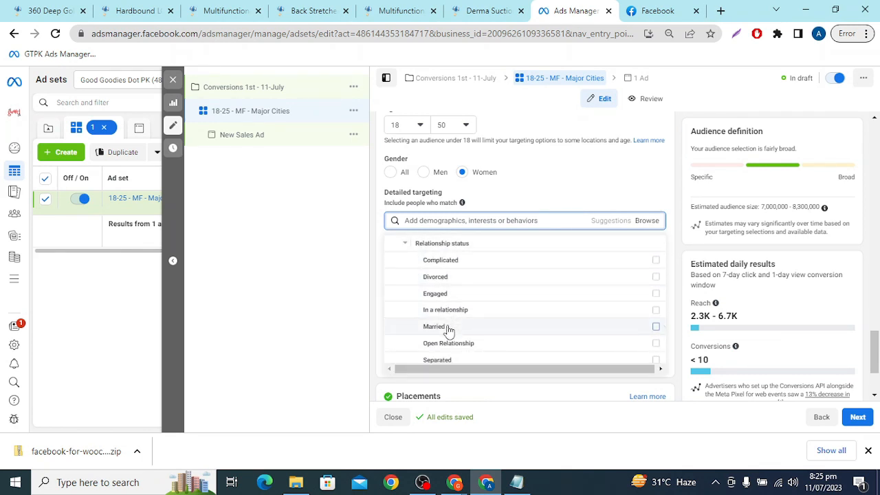
mouse_move(448, 330)
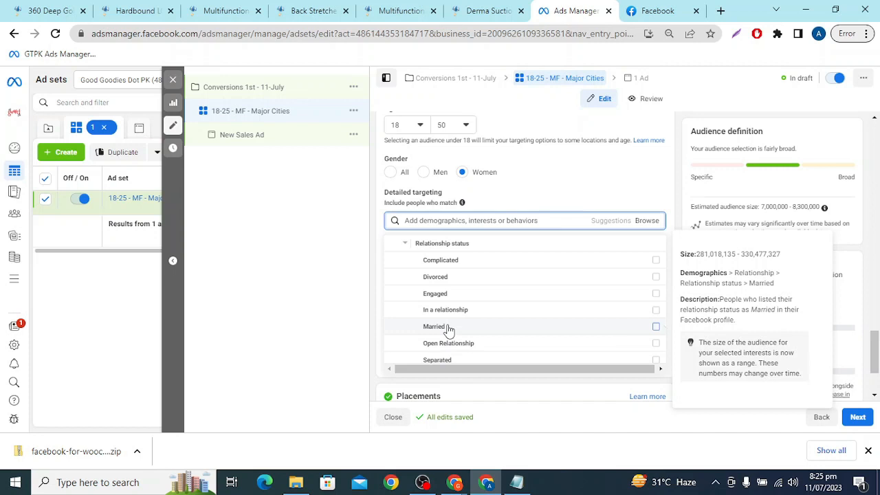
scroll(473, 308, "down", 2)
scroll(475, 309, "up", 2)
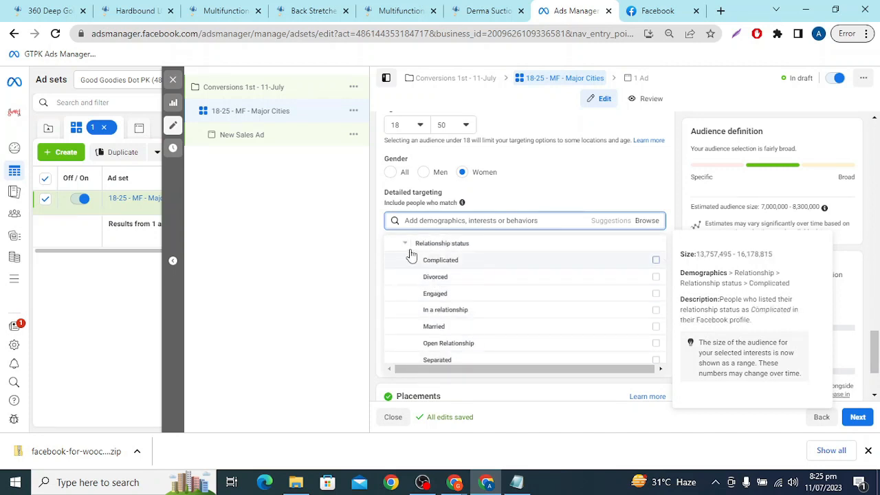
scroll(408, 255, "up", 3)
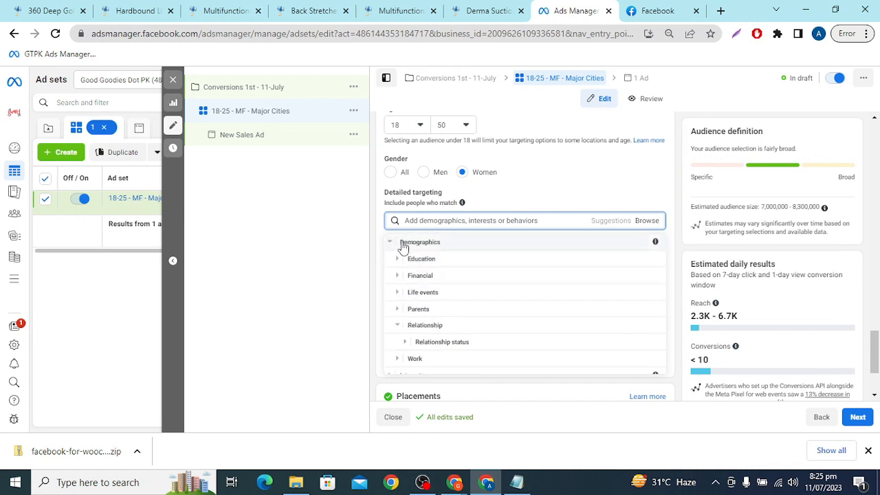
left_click(398, 327)
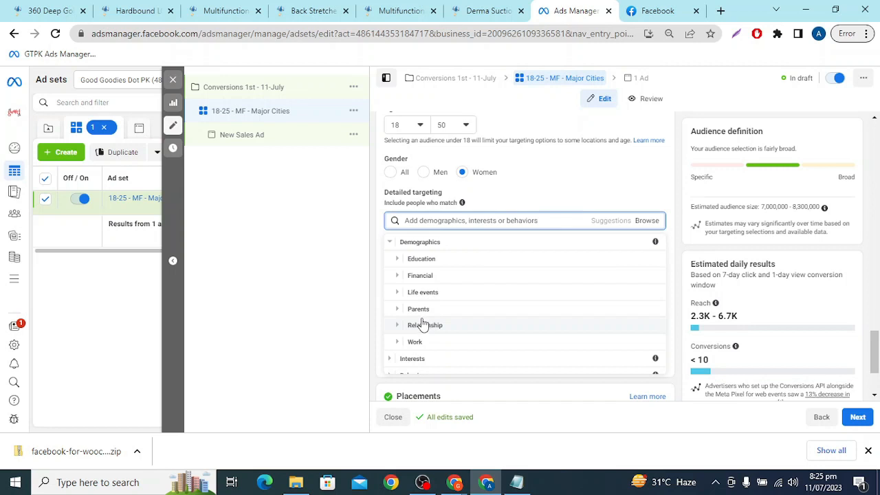
scroll(409, 340, "down", 1)
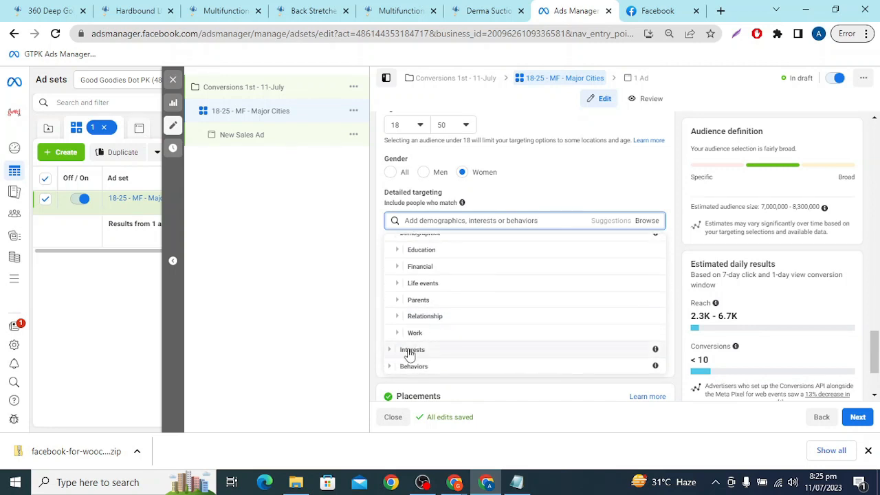
left_click(399, 333)
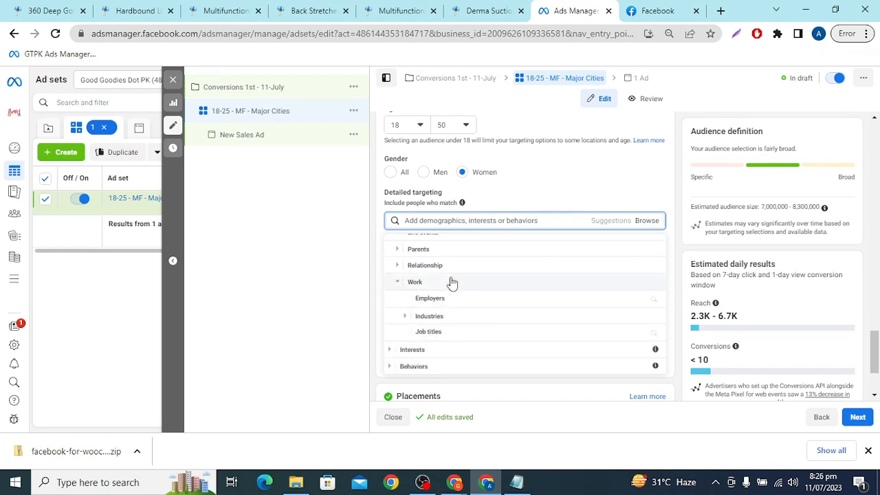
left_click(378, 238)
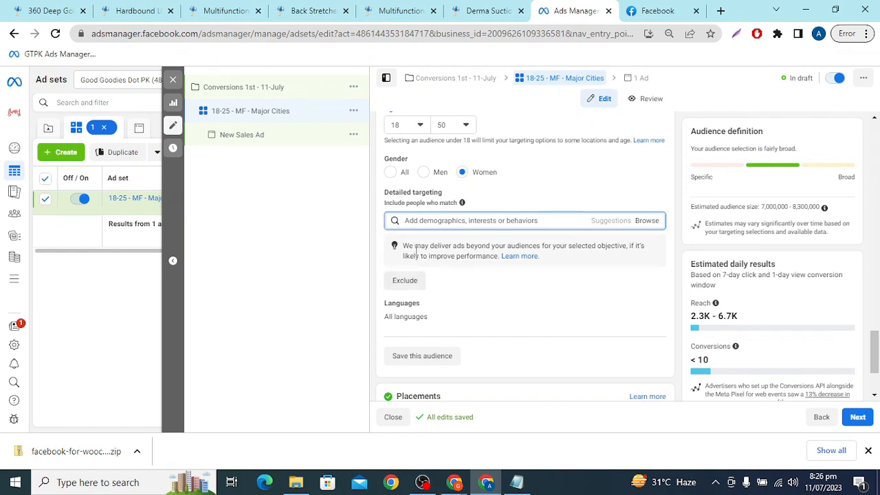
left_click(428, 222)
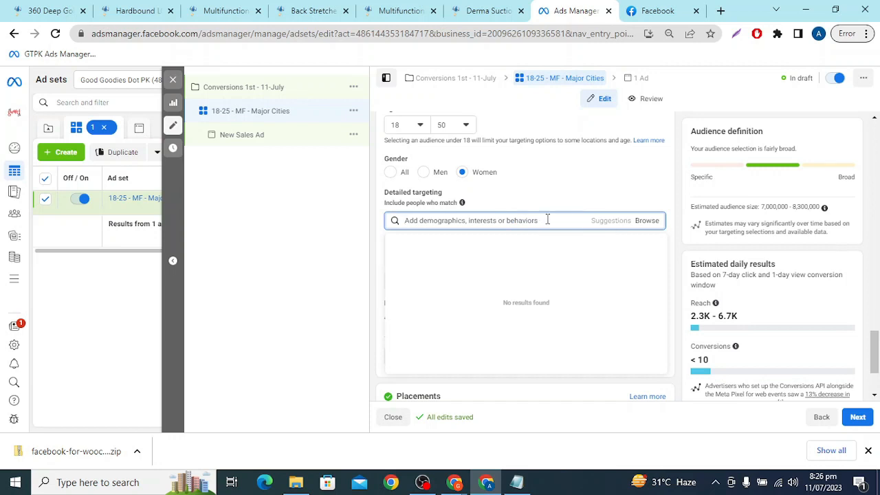
Step: Expand and collapse the Interests category in the detailed targeting browser
left_click(647, 220)
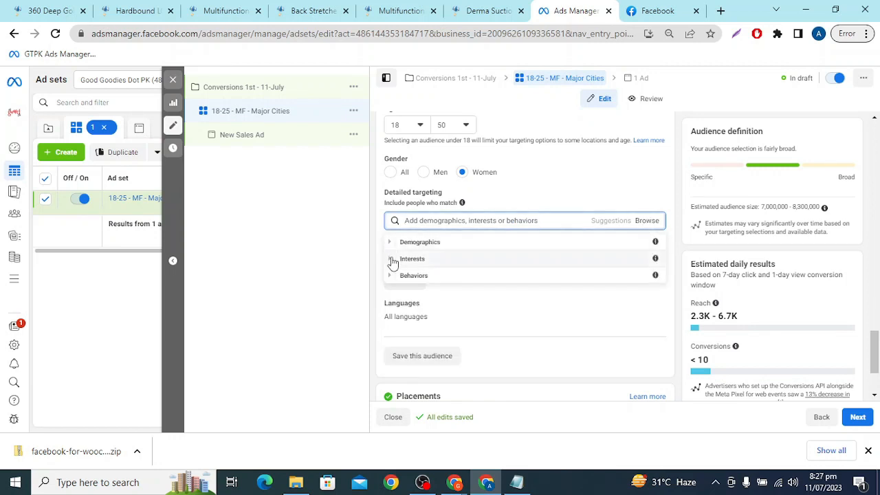
left_click(392, 260)
left_click(392, 242)
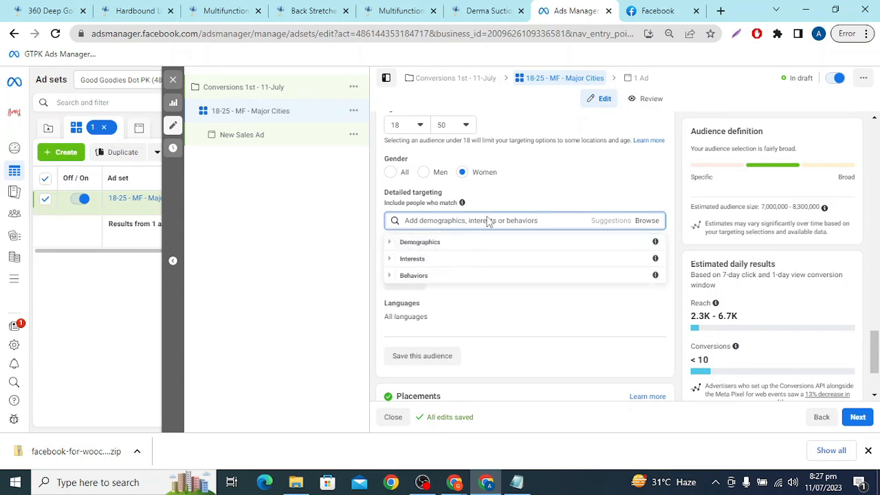
left_click(488, 220)
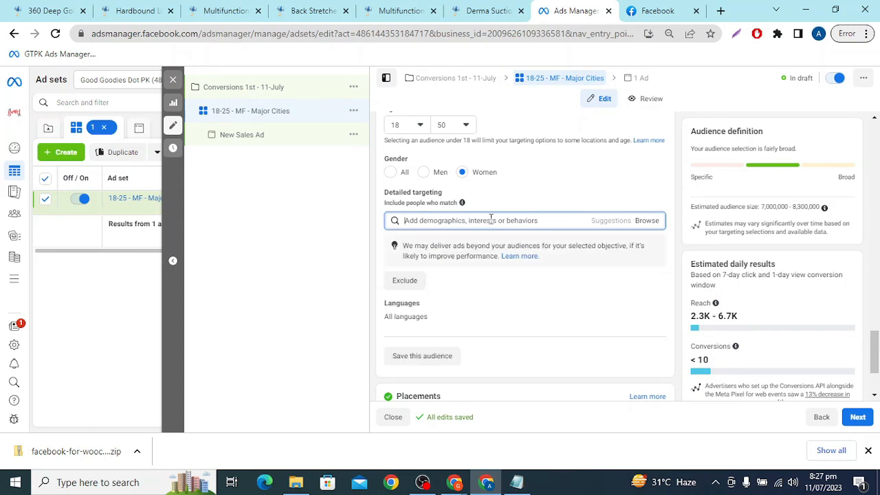
Step: Search detailed targeting for 'cooking', then clear the search
type("cookingh")
key("BackSpace")
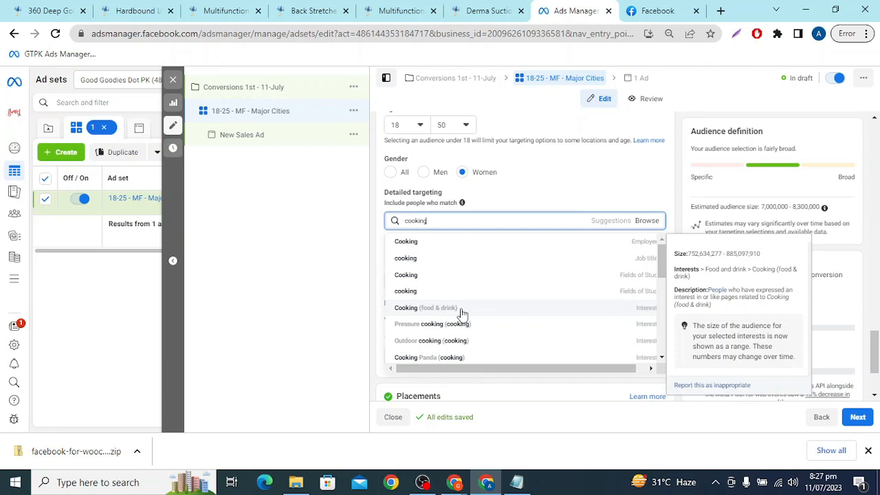
double_click(414, 220)
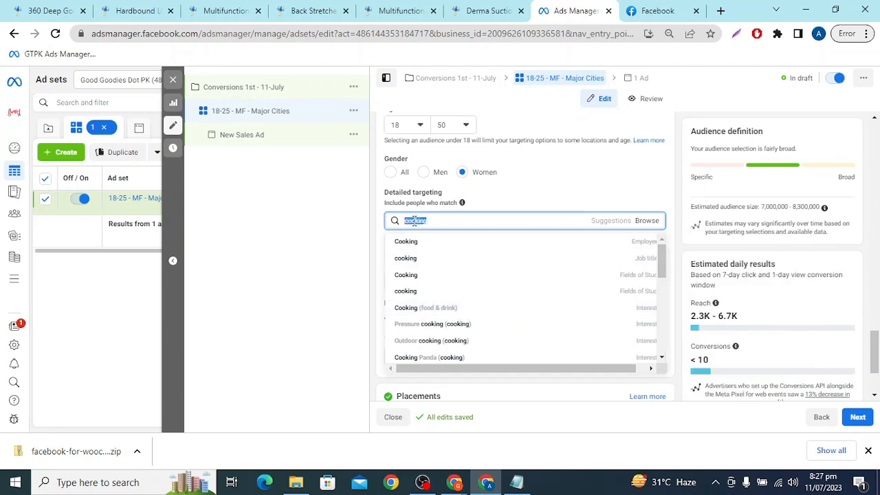
key("BackSpace")
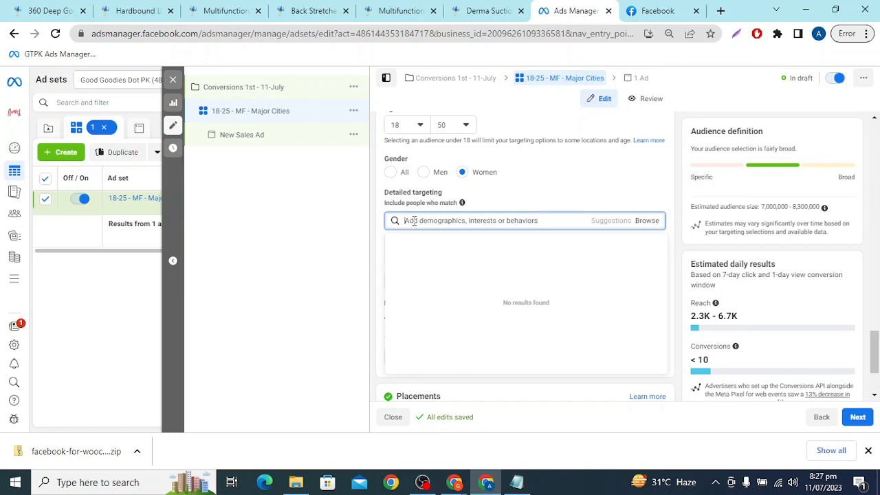
Step: Search 'Bathroom', then 'houshcleaning', and scroll through the cleaning-related suggestions
type("Bathroom")
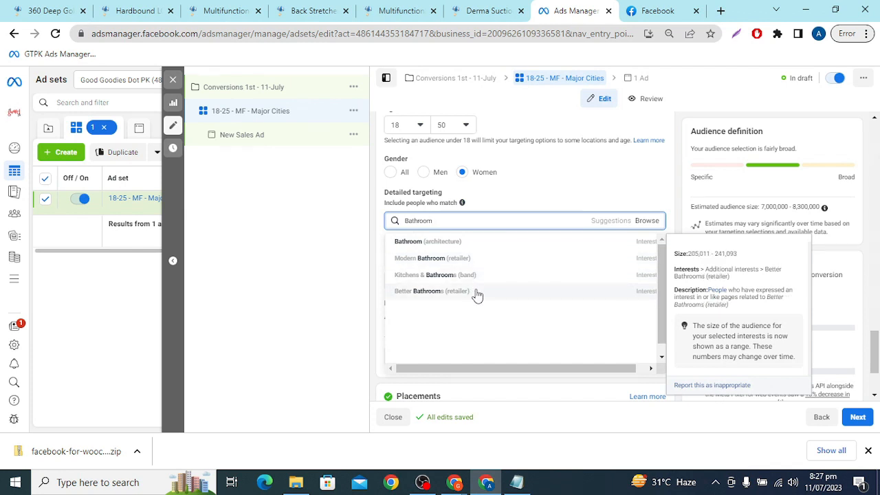
double_click(411, 220)
type("housh")
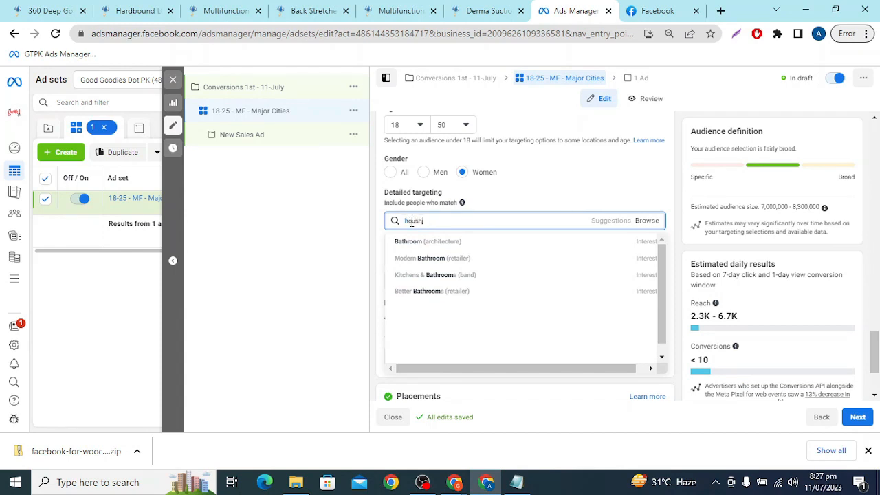
type("cleaning")
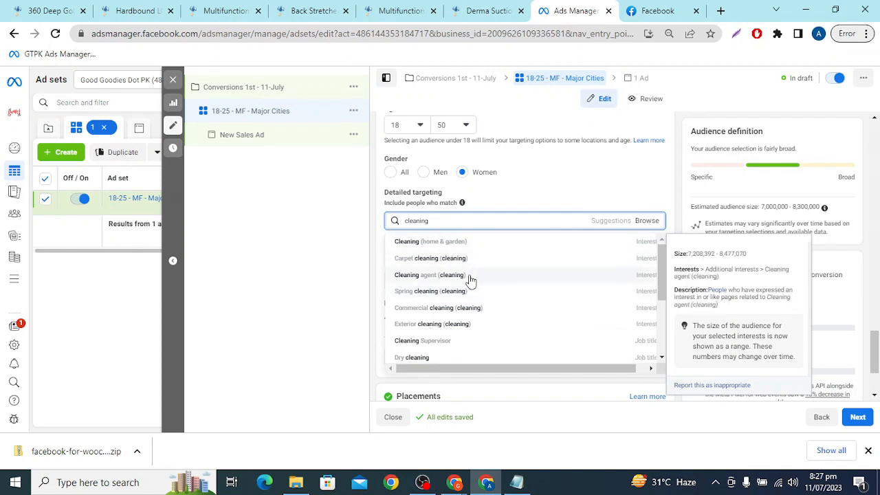
scroll(501, 297, "down", 1)
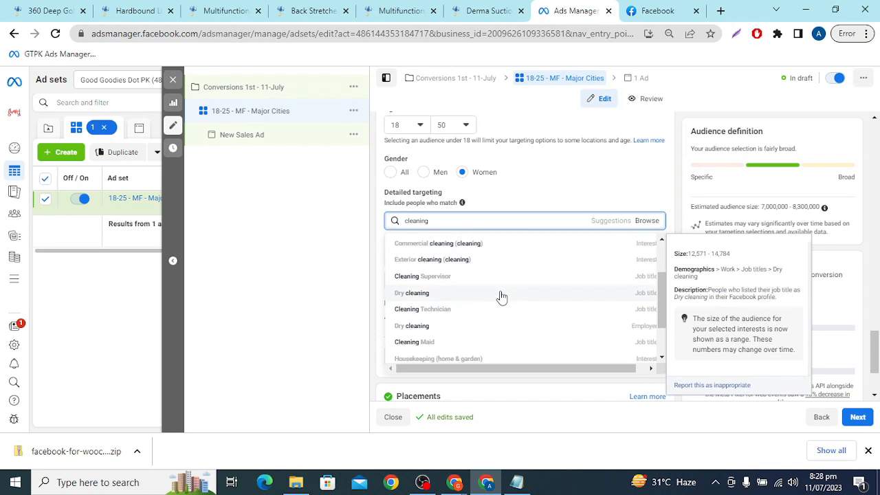
scroll(454, 330, "down", 1)
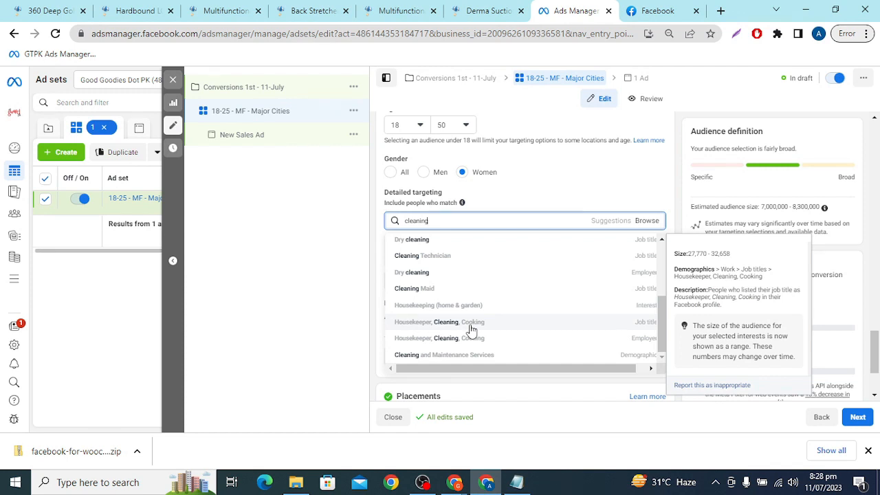
scroll(470, 328, "down", 1)
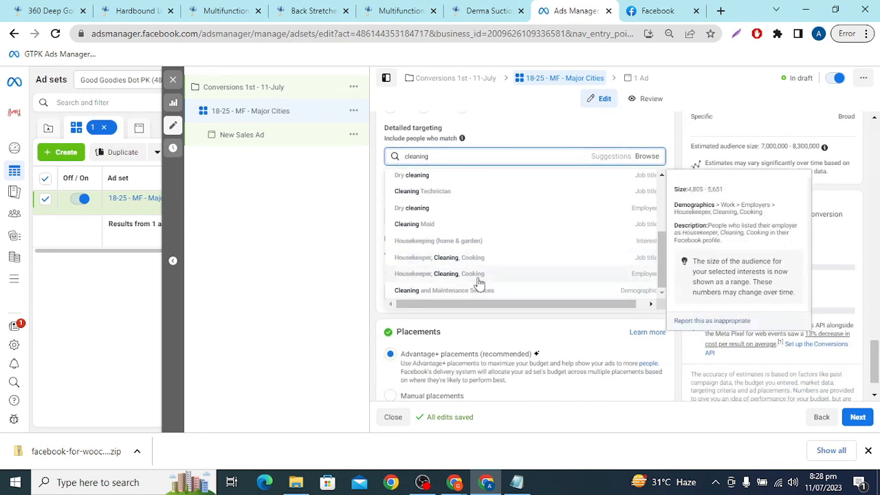
Step: Add the 'Housekeeper, Cleaning, Cooking' job title, then scroll through further targeting suggestions
left_click(448, 261)
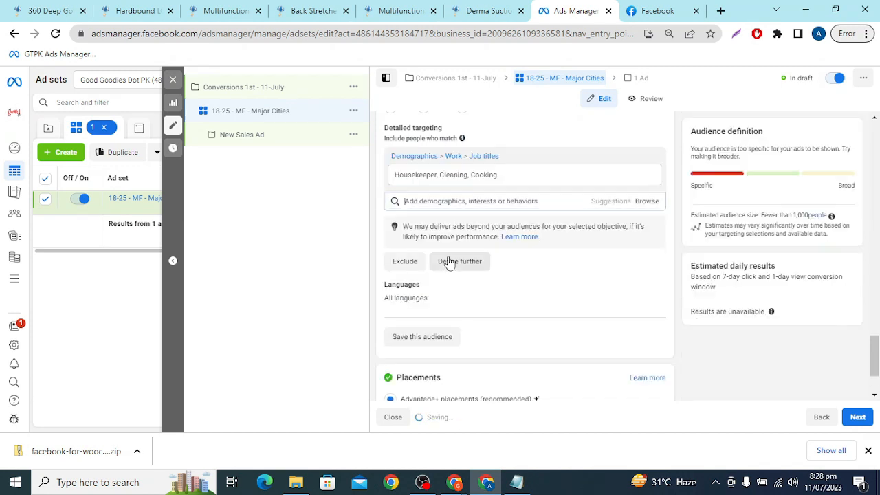
left_click(603, 204)
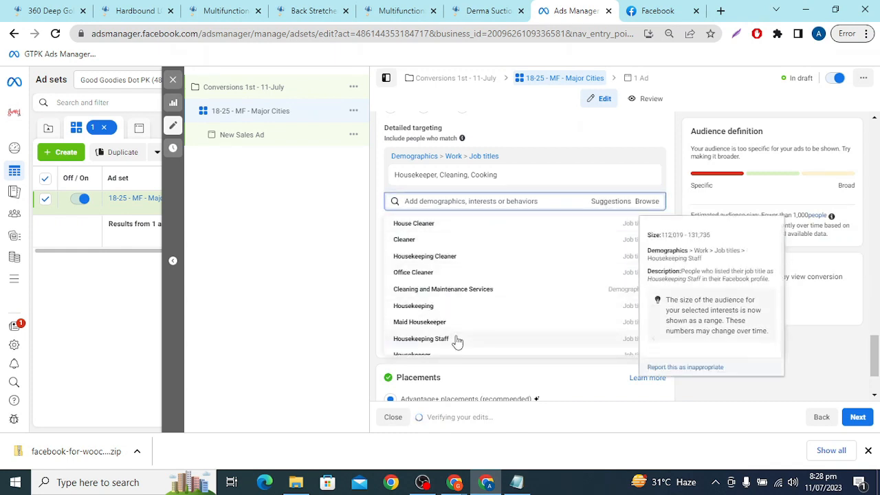
scroll(470, 313, "down", 1)
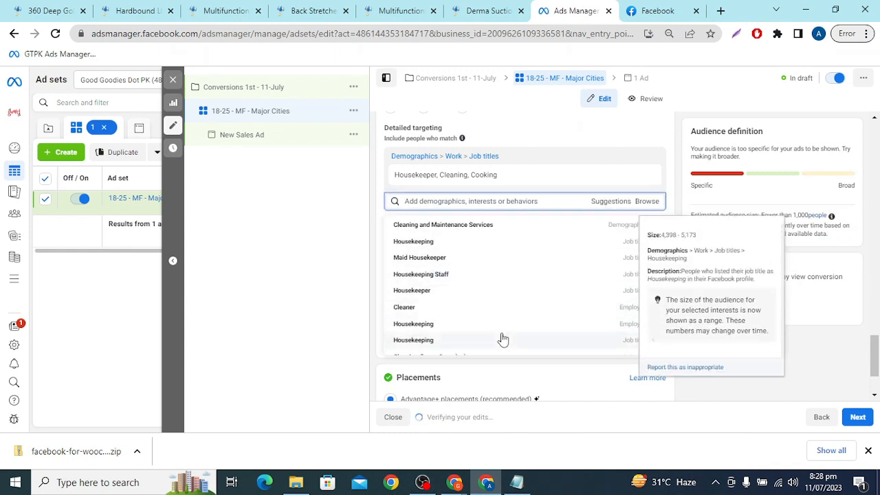
scroll(500, 337, "down", 2)
scroll(508, 344, "down", 2)
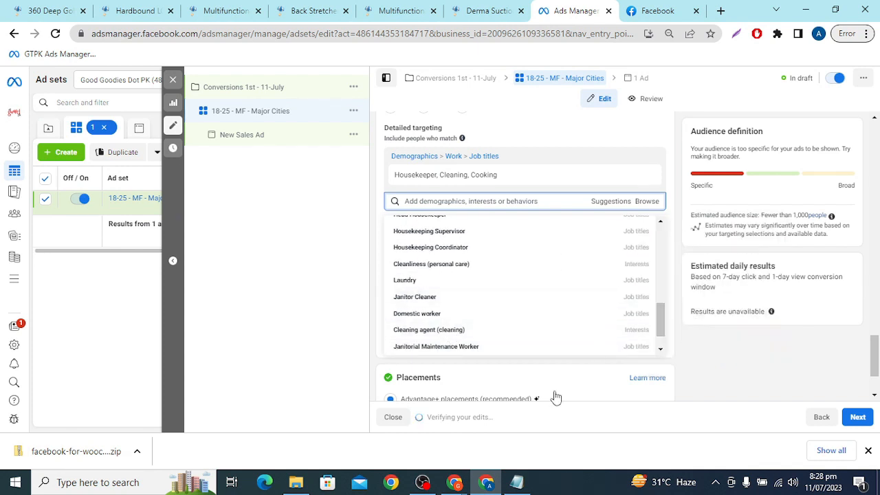
scroll(546, 318, "down", 1)
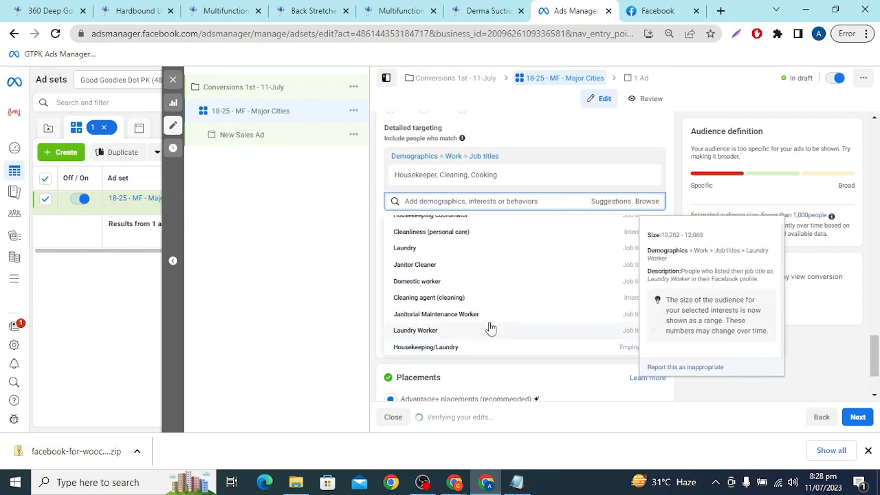
scroll(488, 329, "up", 3)
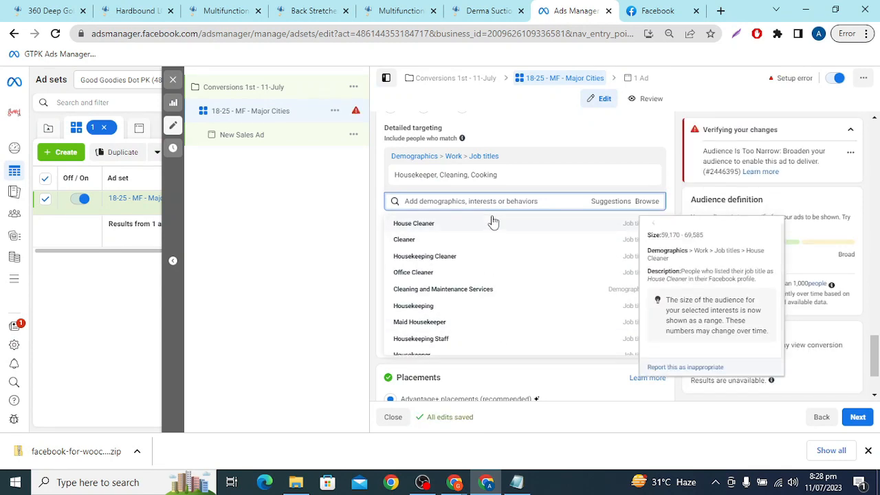
scroll(532, 286, "down", 5)
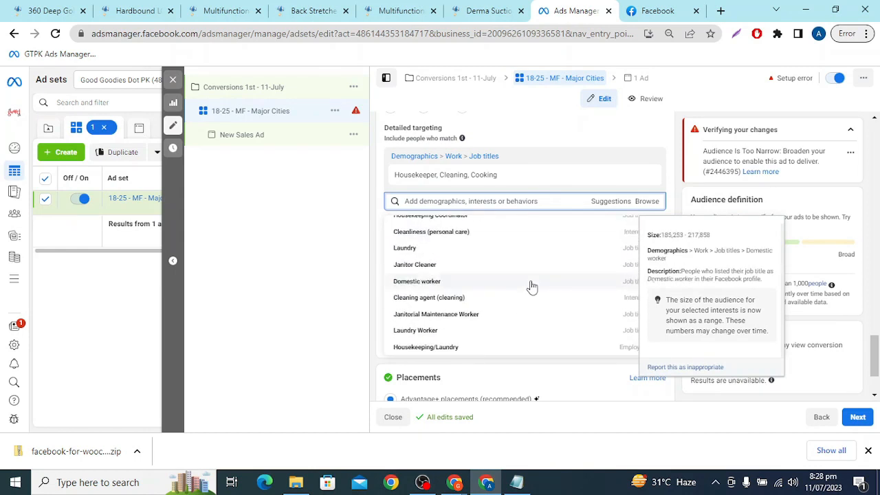
scroll(531, 287, "up", 5)
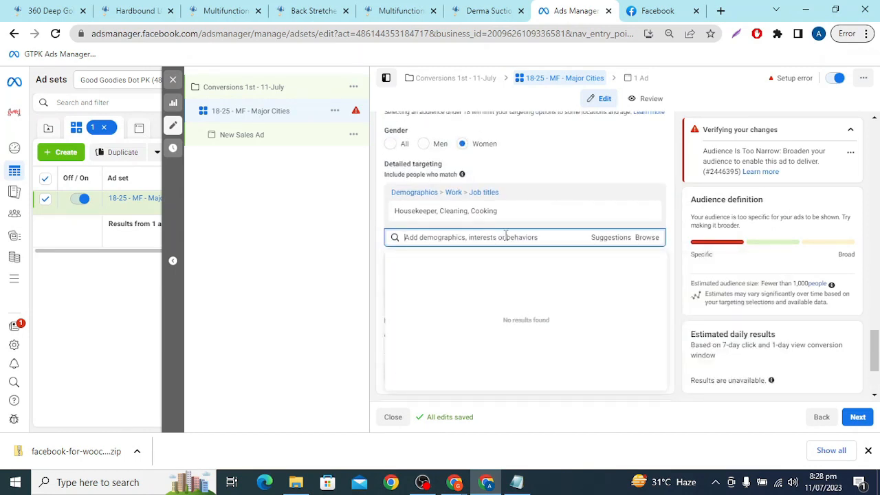
Step: Try 'household sup' and 'household prod' as targeting searches, then clear the box
type("household")
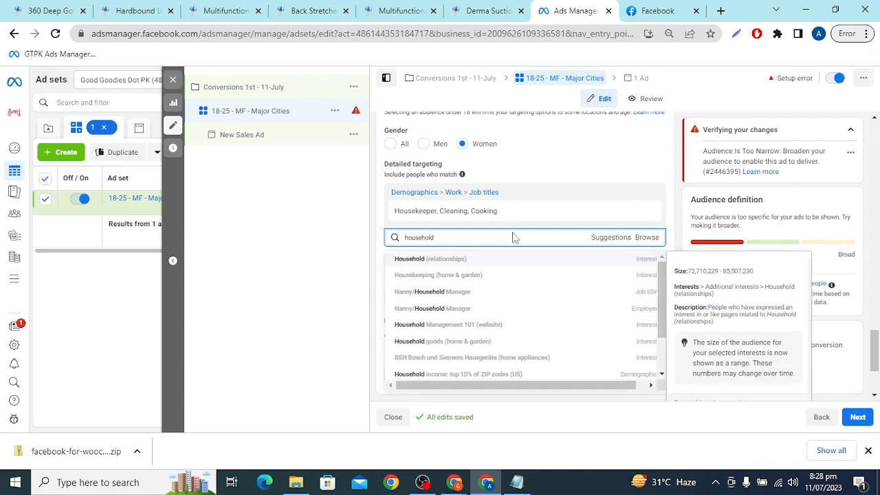
type(" sup")
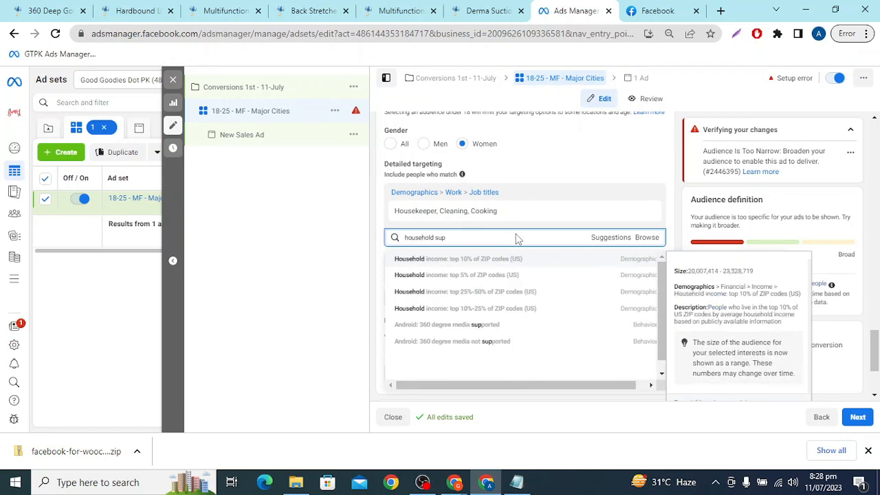
key("BackSpace")
key("BackSpace")
key("BackSpace")
type("prod")
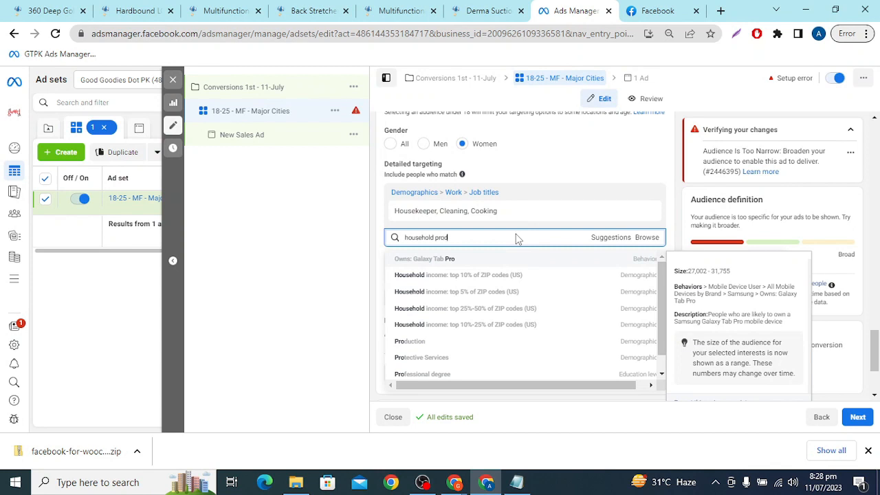
key("ctrl+a")
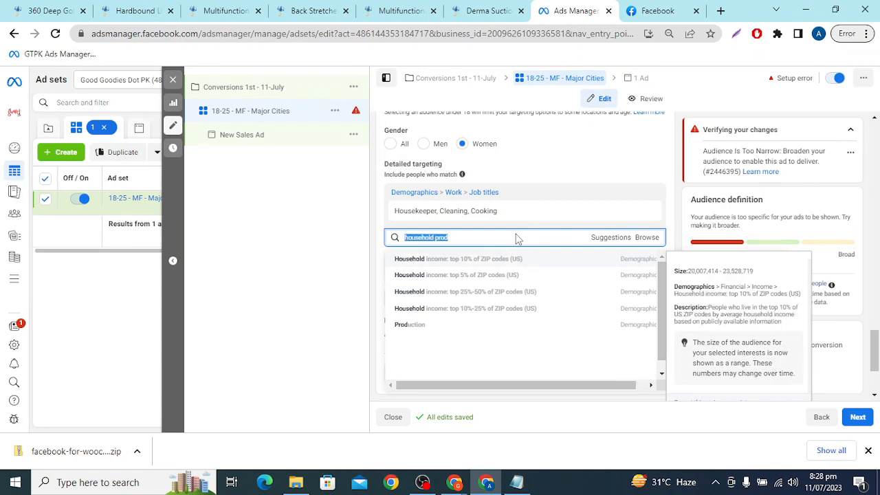
key("BackSpace")
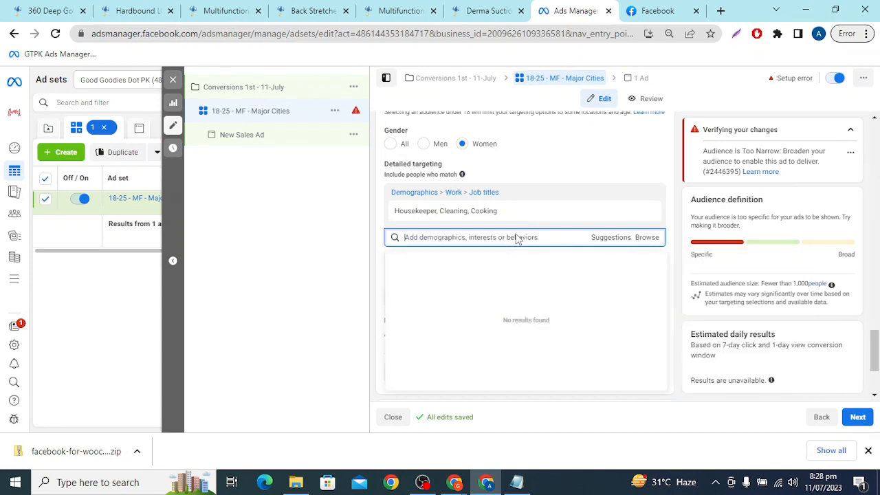
Step: Search 'brush', clear it, then search 'deterg' to list detergent interests
type("d")
key("BackSpace")
type("brush")
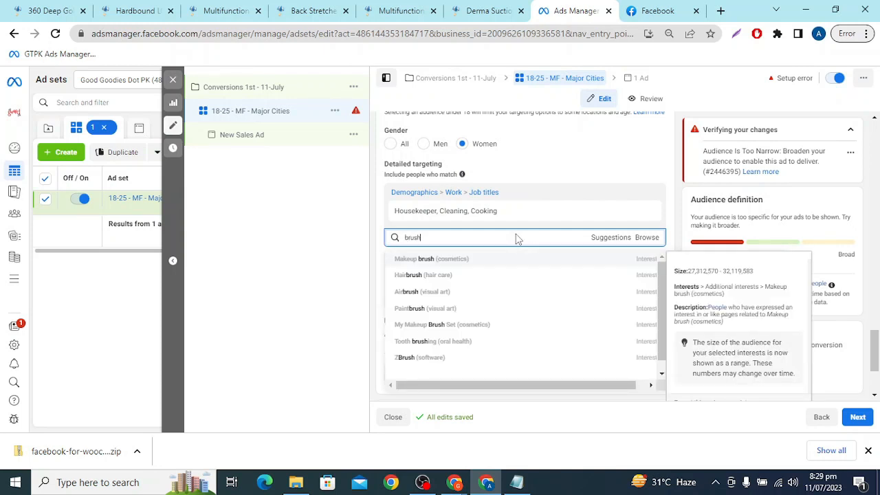
key("ctrl+a")
key("BackSpace")
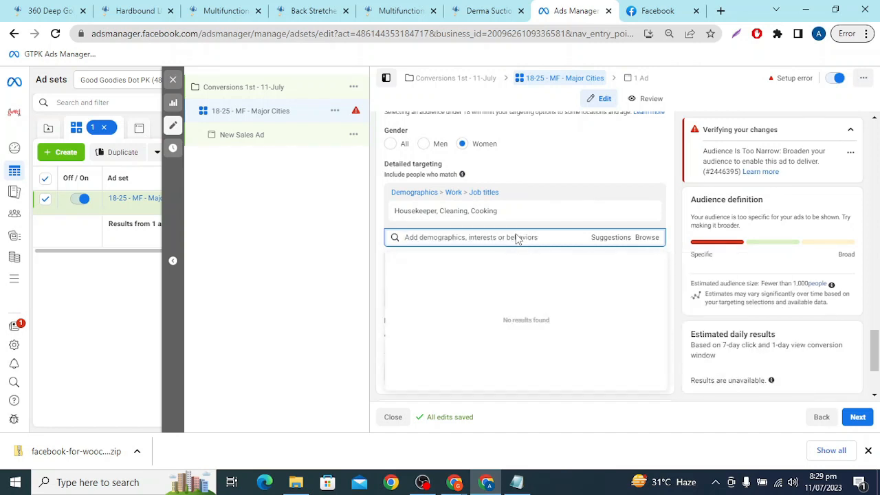
type("deterg")
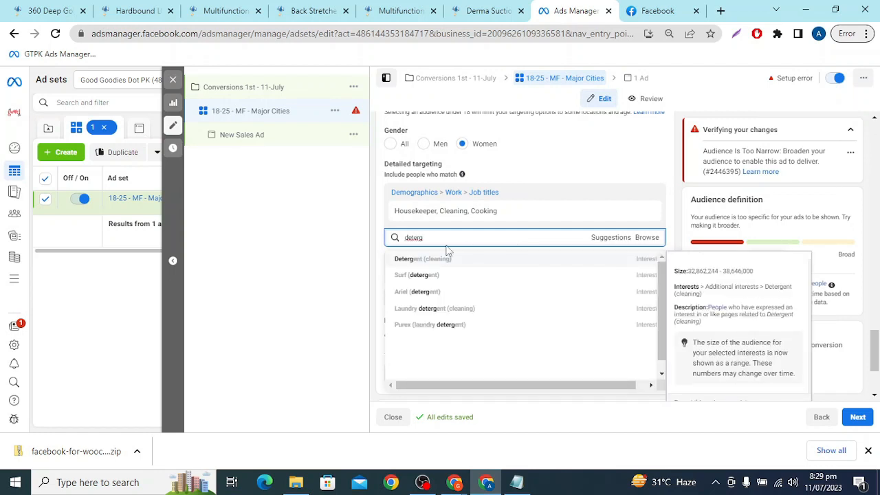
Step: Add Detergent (cleaning), Cleaning (home & garden) and Laundry (cleaning) as targeted interests
left_click(602, 258)
left_click(601, 274)
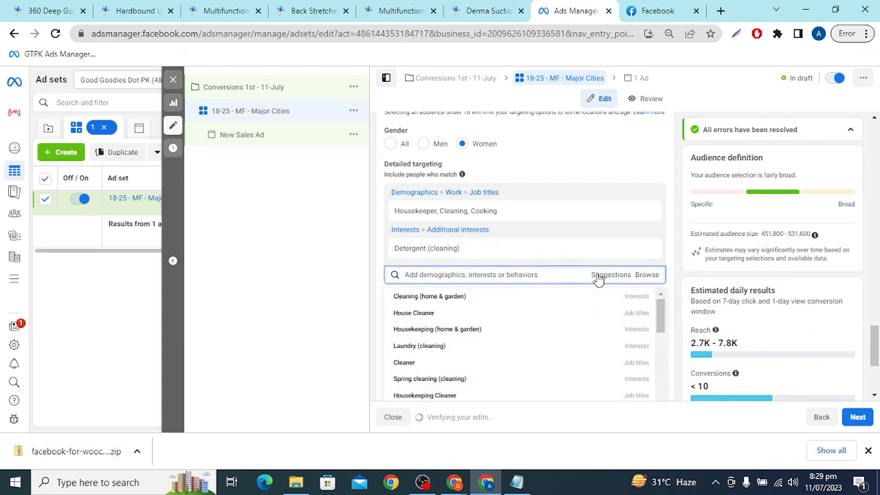
mouse_move(429, 253)
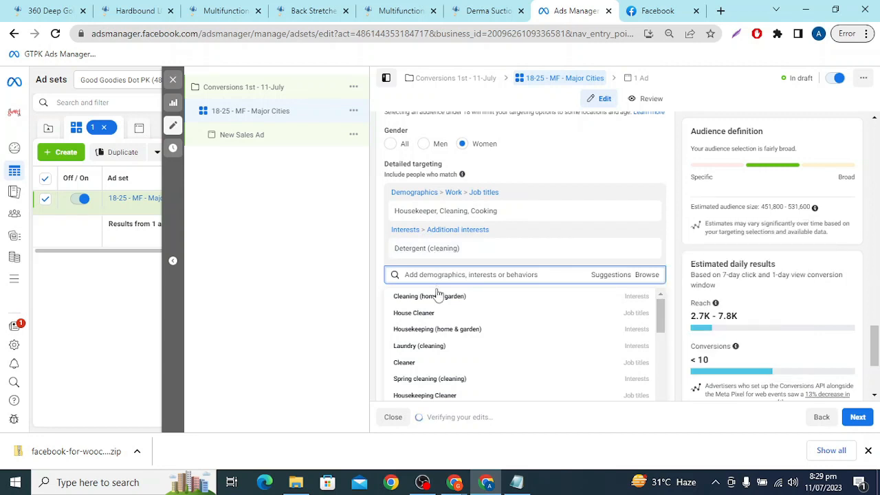
left_click(617, 292)
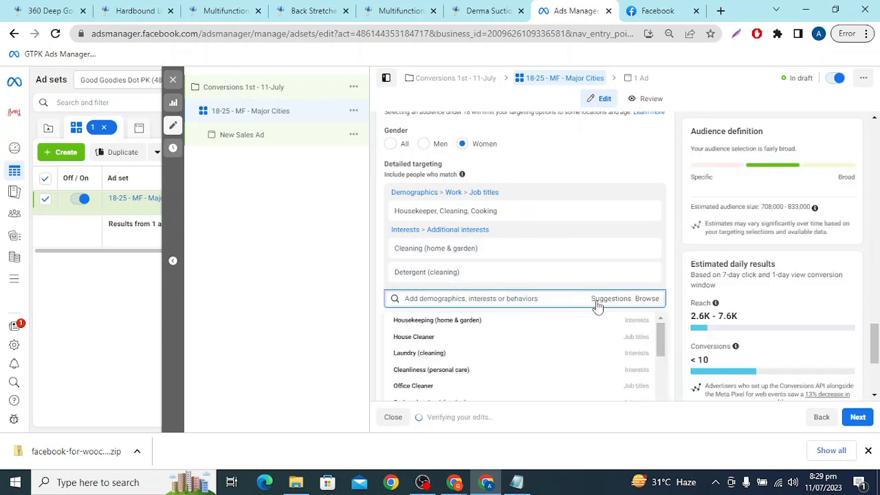
mouse_move(431, 357)
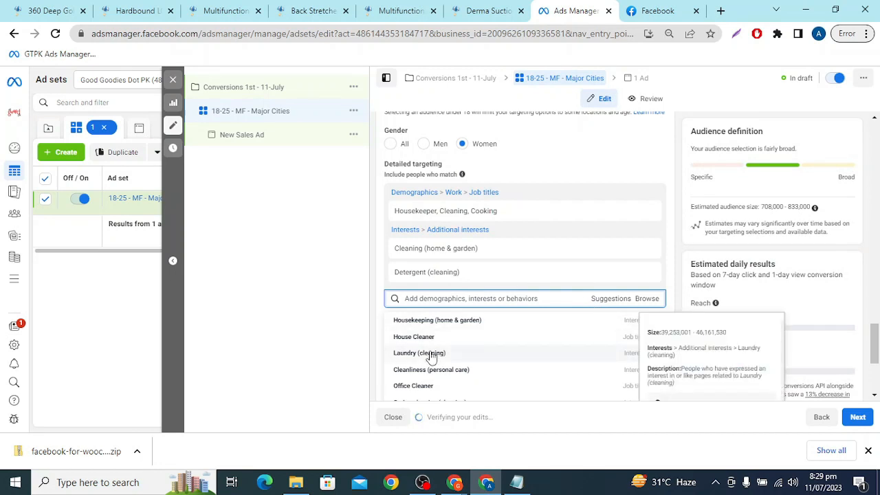
left_click(431, 355)
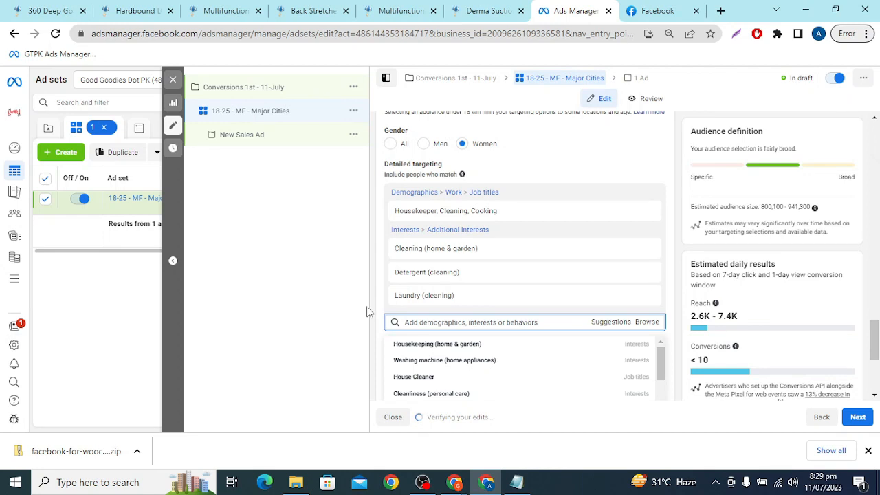
Step: Add the Housekeeping job title, bringing the estimated audience to 799,900–941,100
scroll(567, 206, "down", 2)
mouse_move(498, 260)
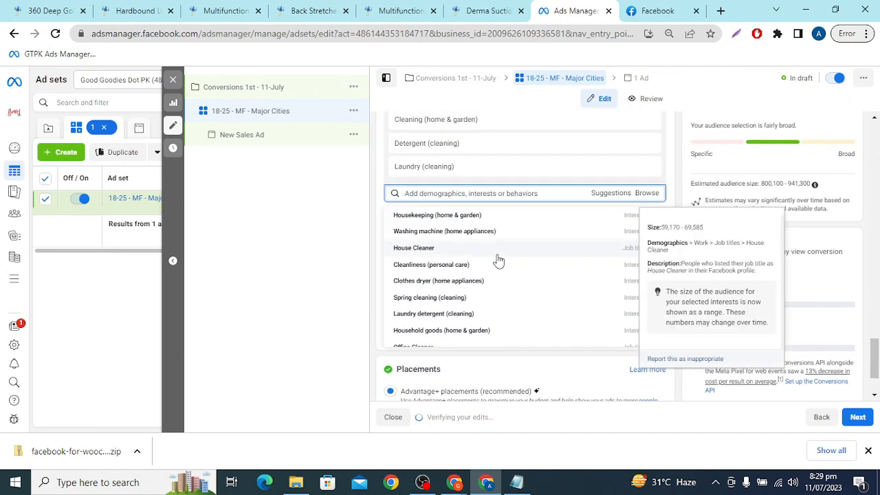
scroll(496, 259, "down", 3)
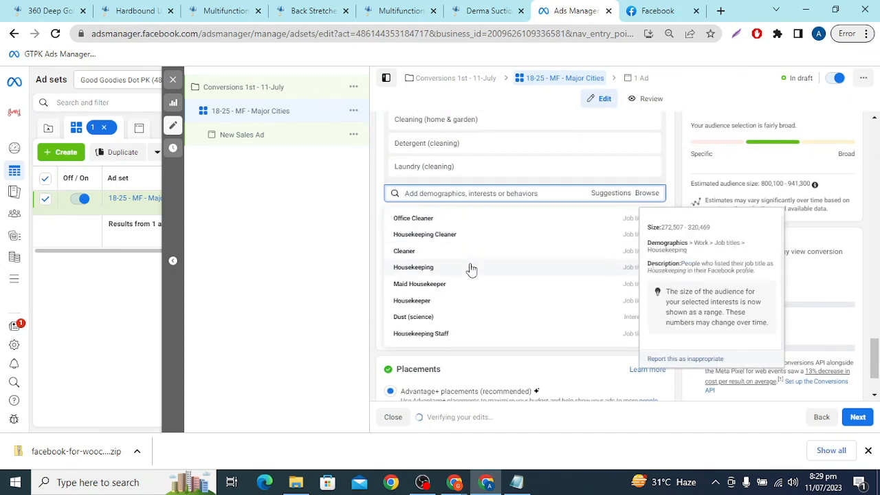
scroll(465, 288, "down", 2)
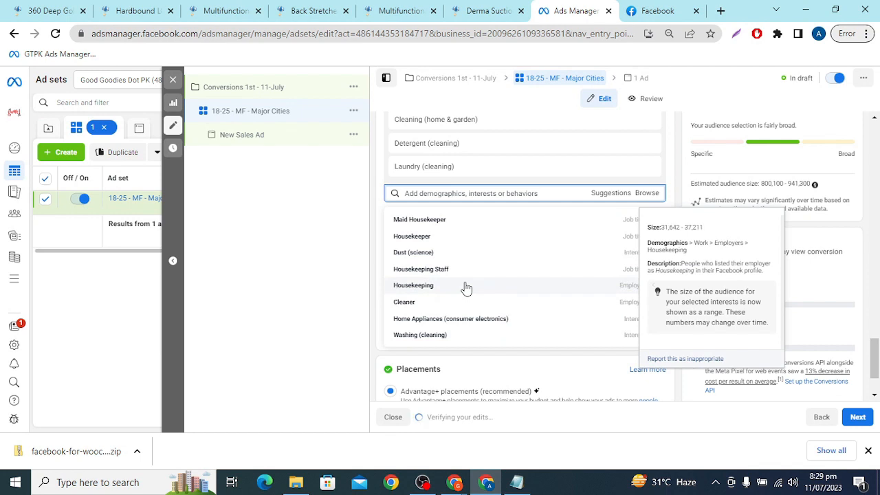
scroll(465, 287, "down", 2)
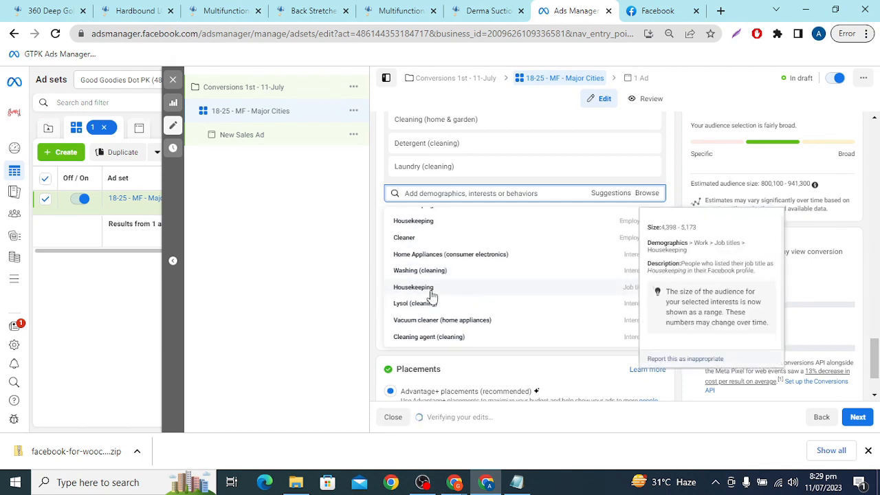
left_click(592, 282)
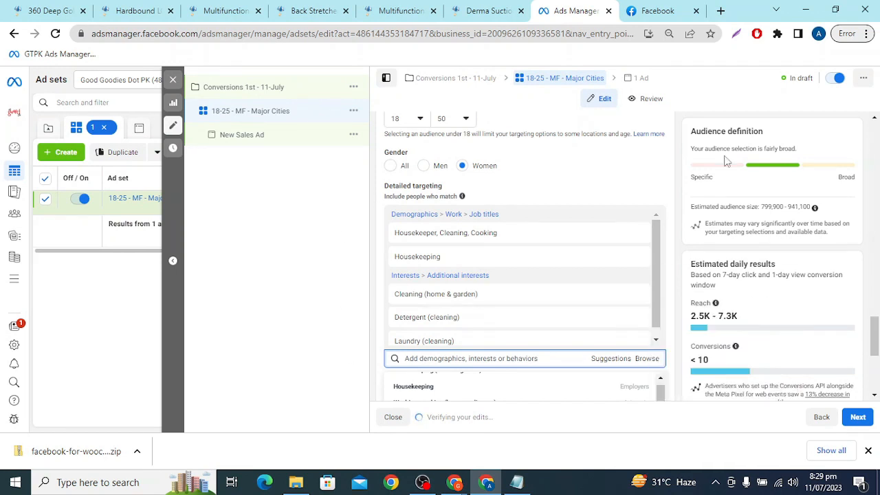
scroll(613, 195, "down", 2)
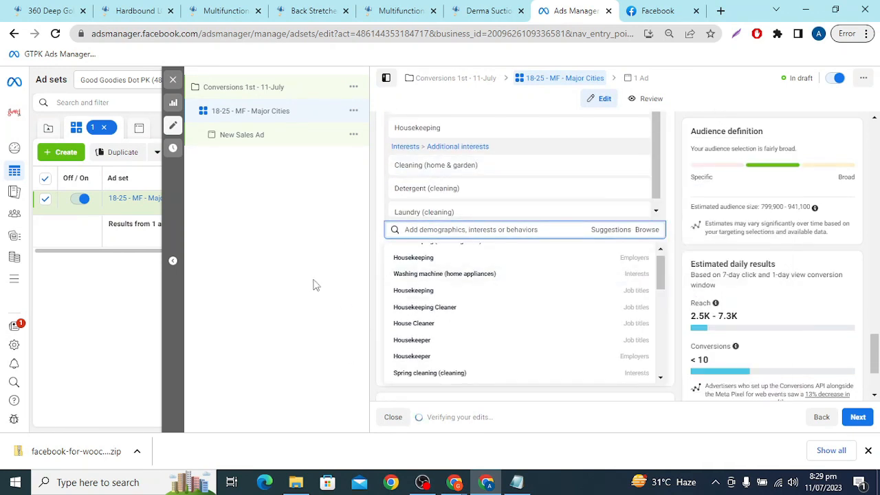
left_click(313, 285)
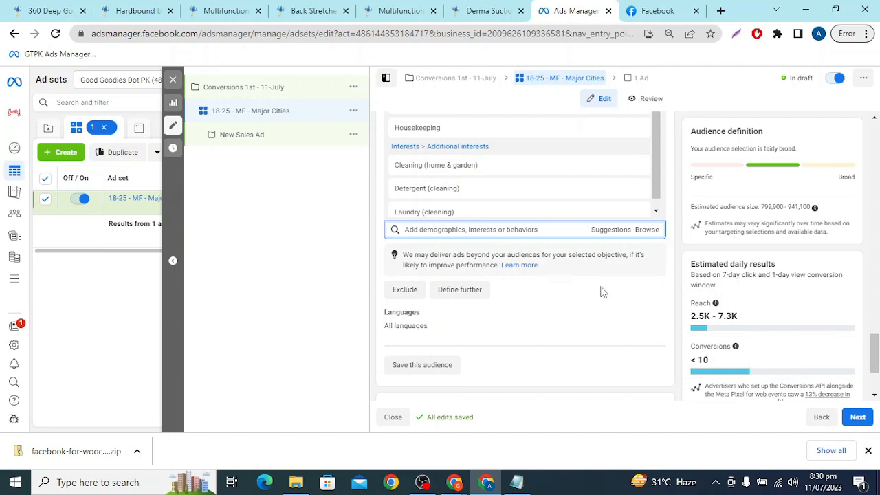
Step: Review Languages and the Advantage+ placements, then continue to the ad setup with Next
scroll(602, 291, "down", 1)
scroll(591, 245, "down", 1)
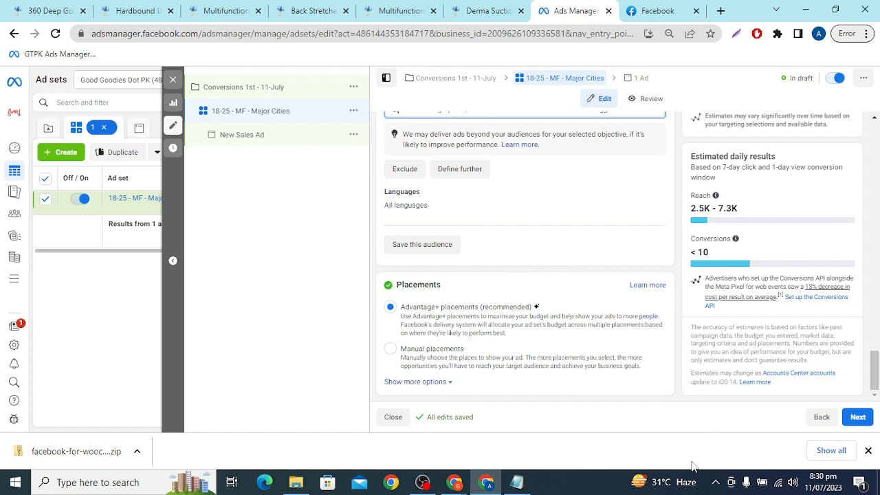
scroll(609, 199, "up", 10)
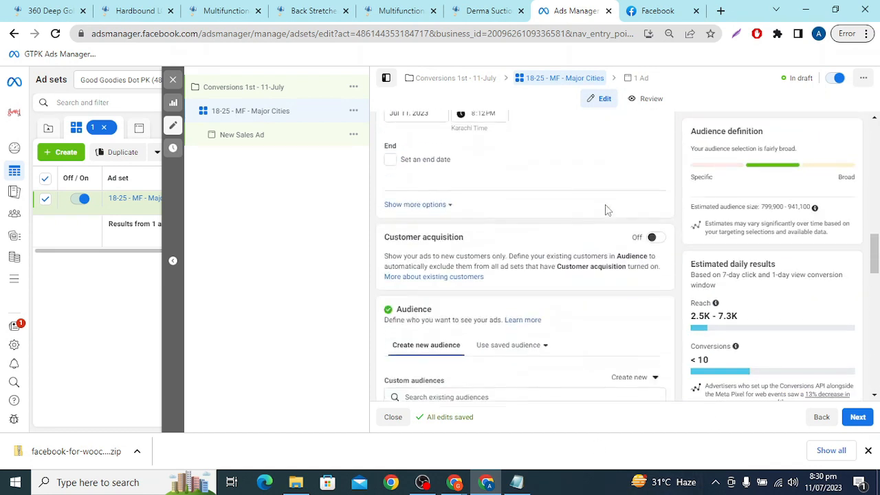
scroll(606, 209, "up", 10)
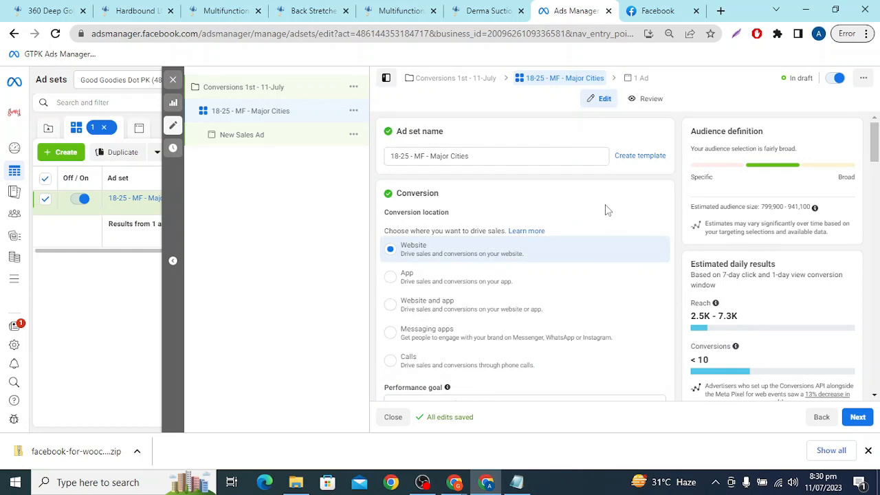
scroll(606, 209, "down", 15)
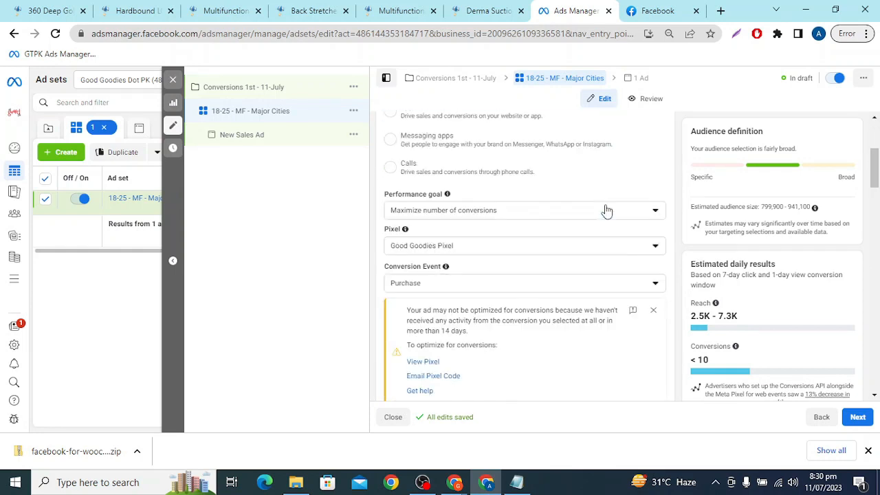
scroll(606, 210, "down", 5)
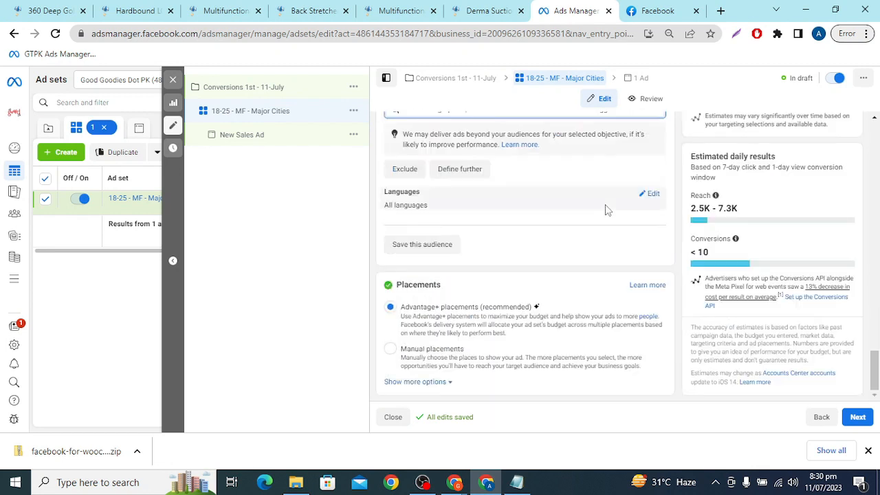
left_click(857, 418)
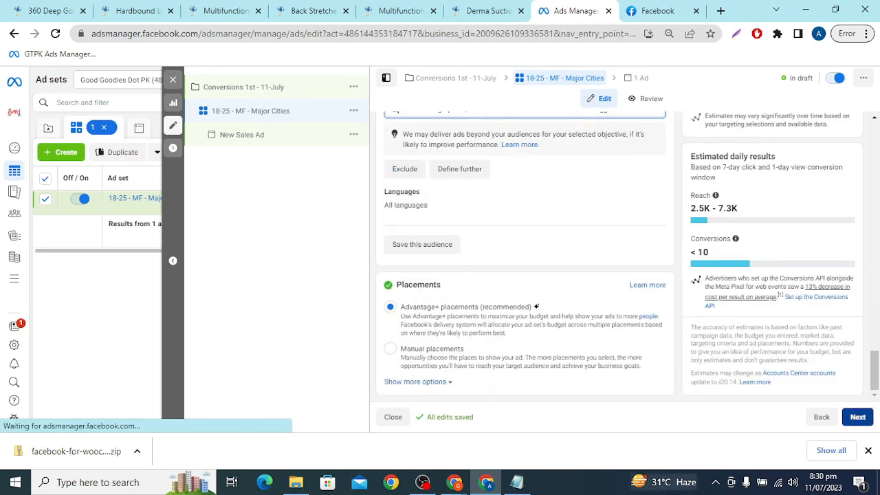
Step: Search the page list for 'good' and pick Good Goodies, which auto-fills the goodgoodiesdotpk Instagram account
left_click(422, 483)
left_click(423, 483)
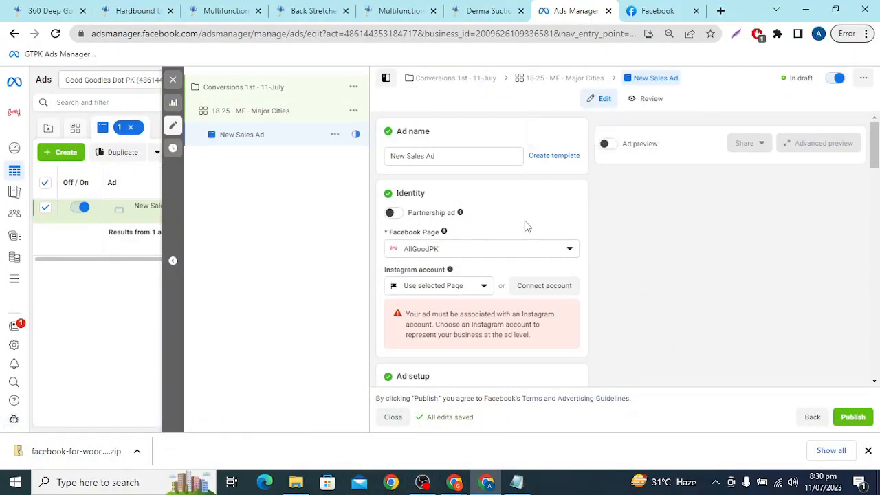
left_click(501, 251)
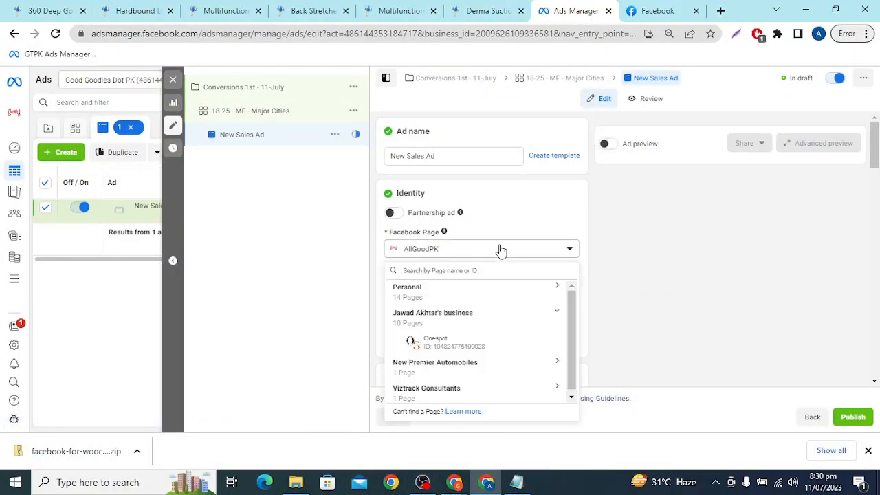
left_click(533, 321)
left_click(532, 320)
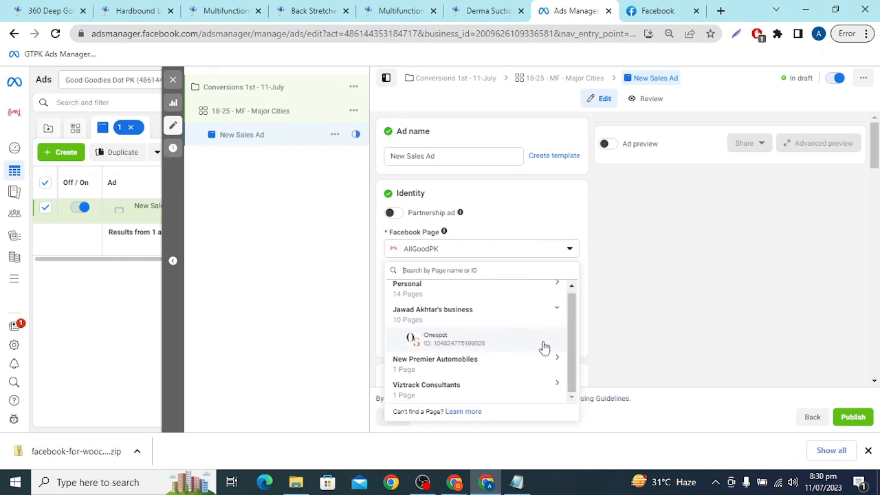
left_click(458, 270)
type("good")
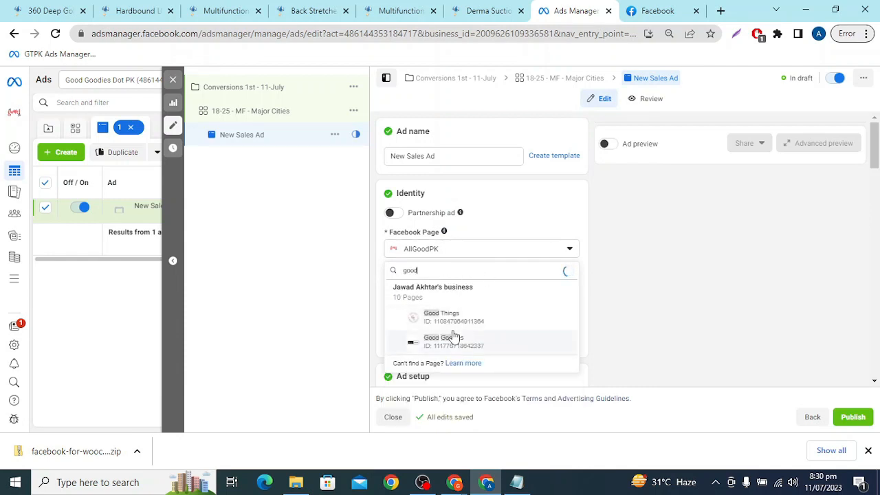
left_click(451, 346)
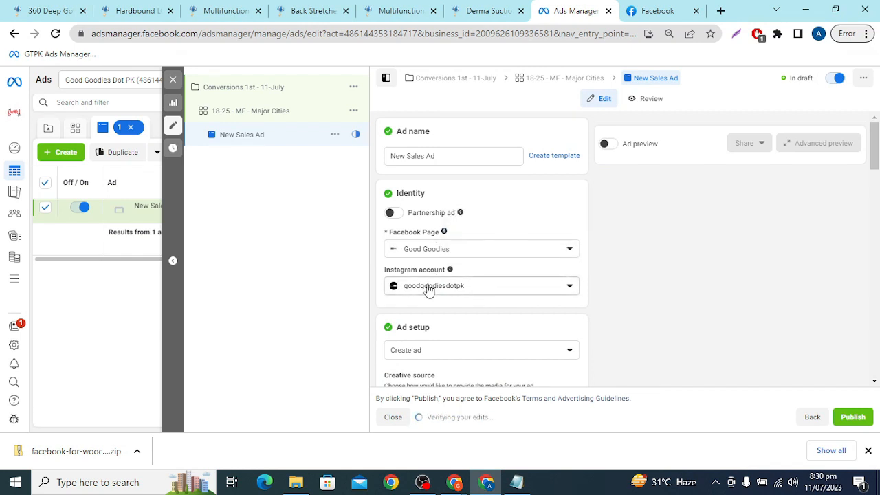
scroll(520, 314, "down", 1)
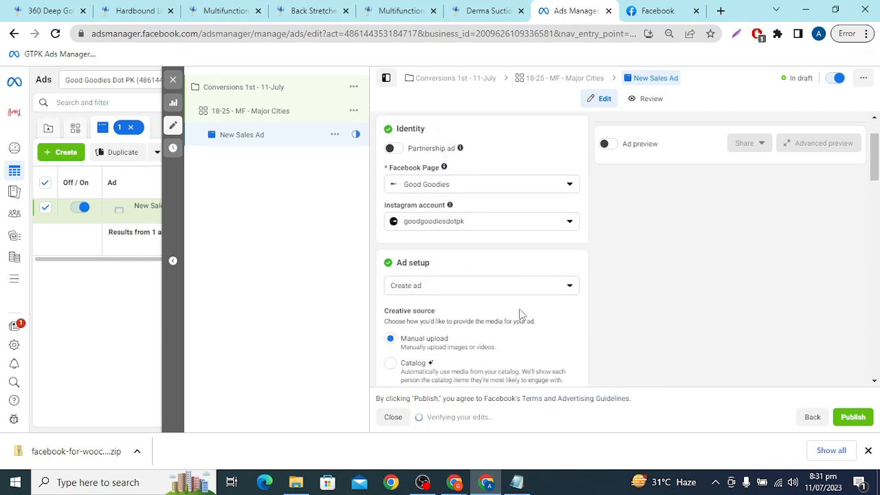
left_click(519, 300)
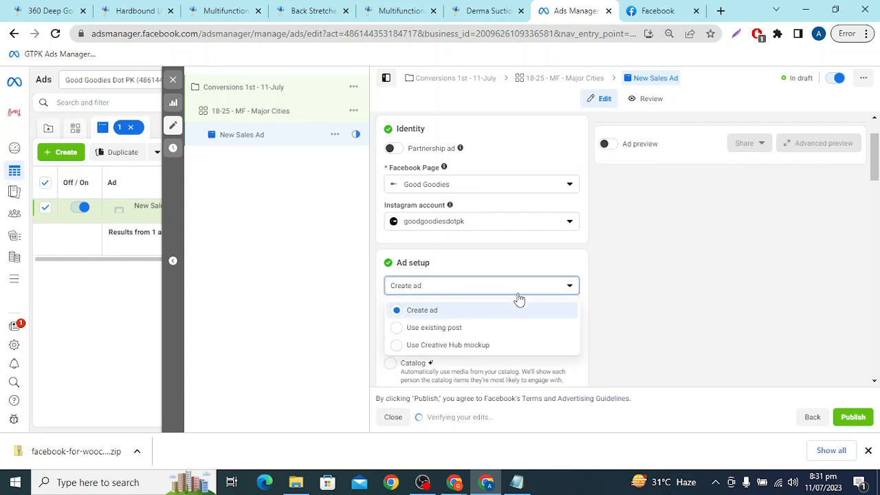
left_click(518, 299)
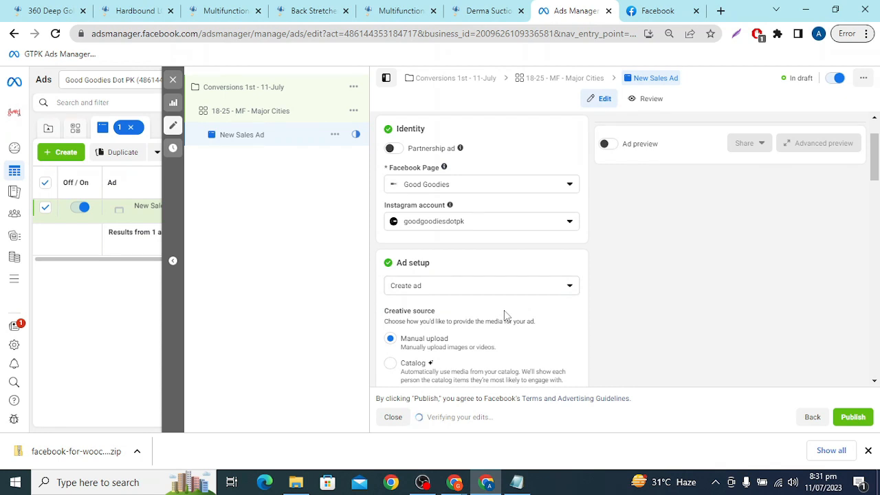
scroll(481, 263, "down", 1)
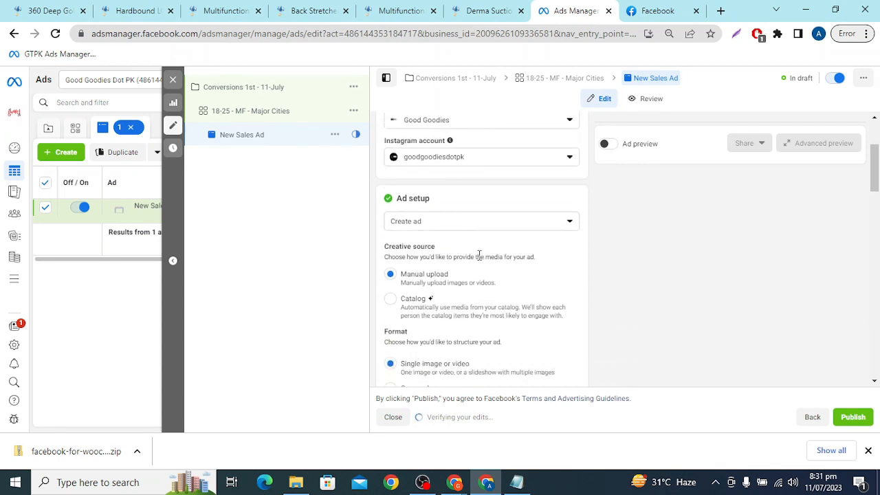
scroll(464, 252, "down", 1)
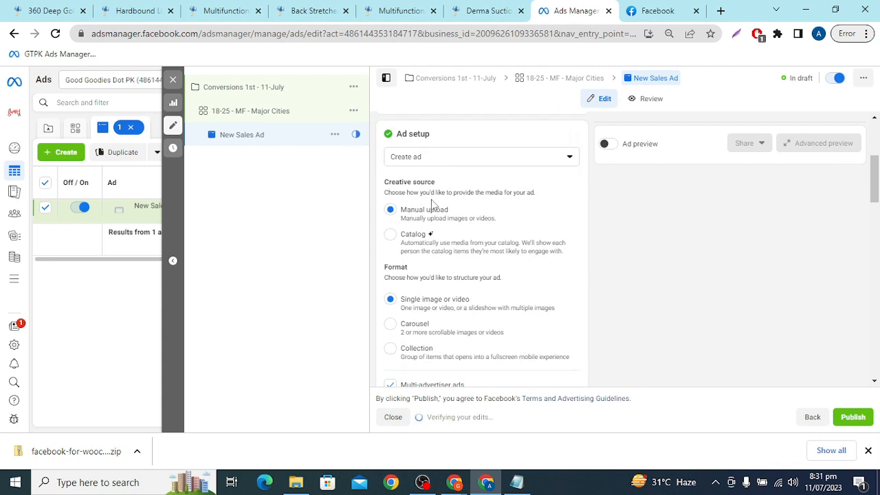
left_click(434, 158)
left_click(435, 161)
left_click(677, 6)
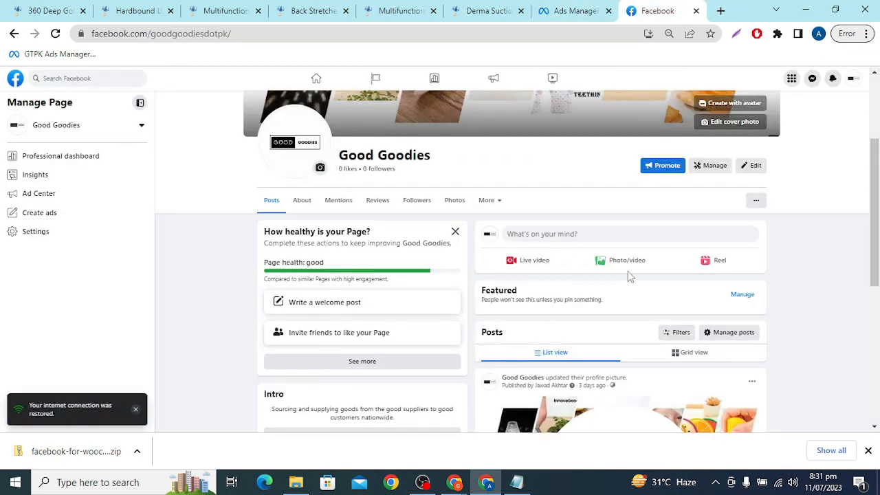
left_click(574, 10)
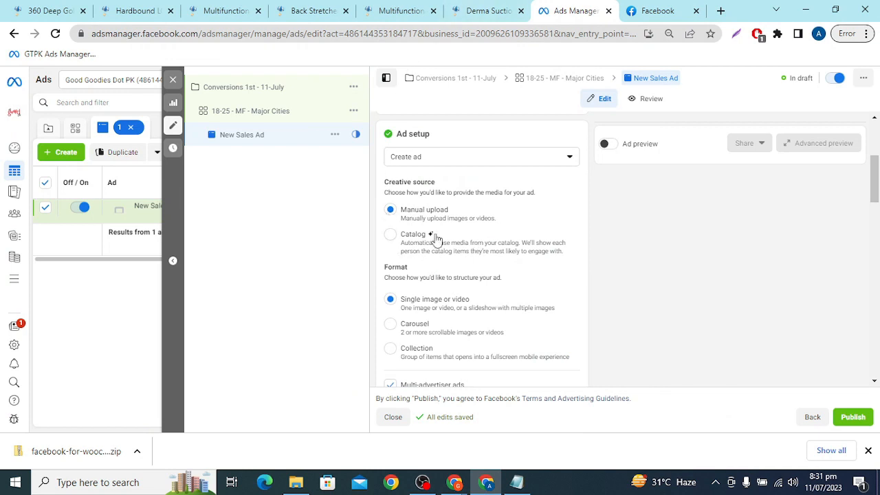
left_click(467, 156)
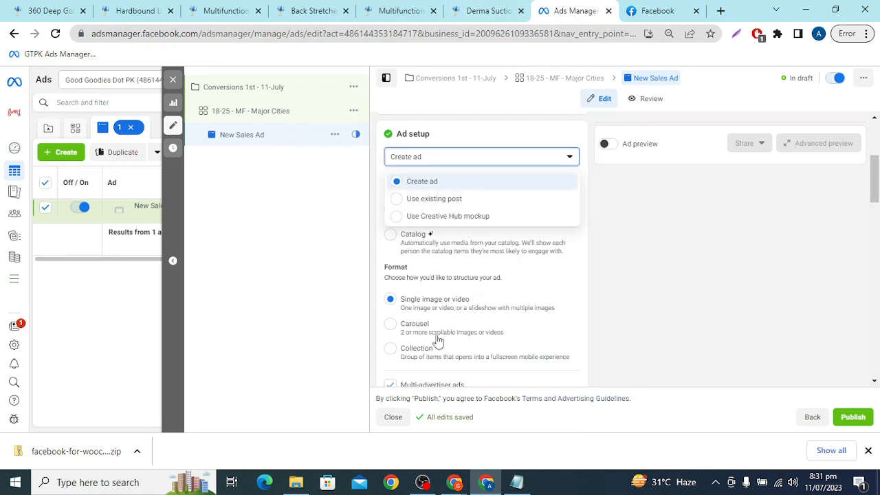
left_click(424, 181)
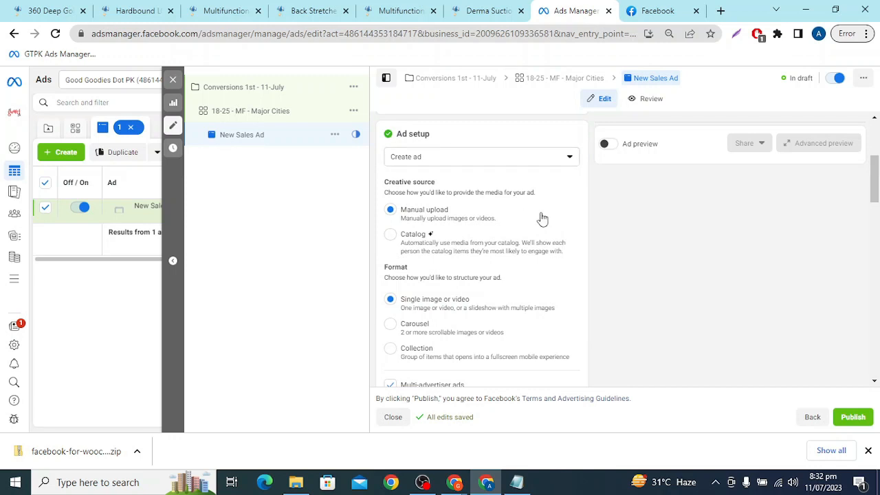
Step: Scroll to Ad creative and choose Add media > Add video to open Account Videos
scroll(540, 216, "down", 1)
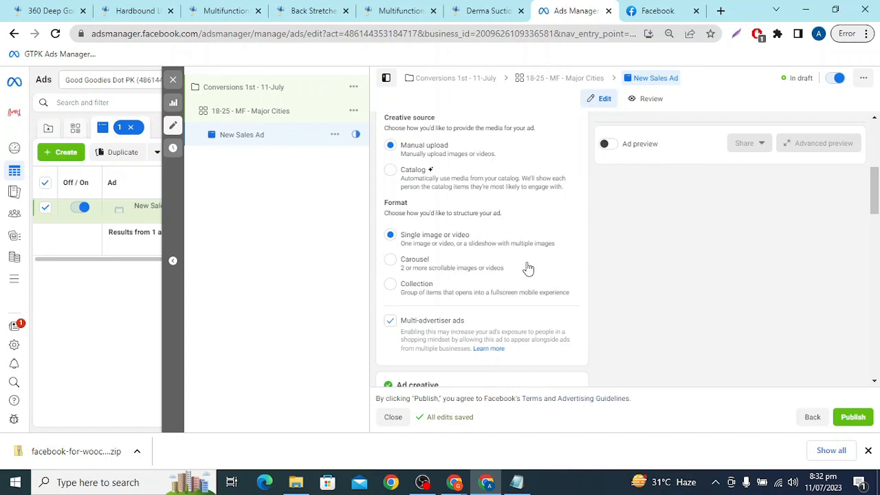
scroll(528, 268, "down", 1)
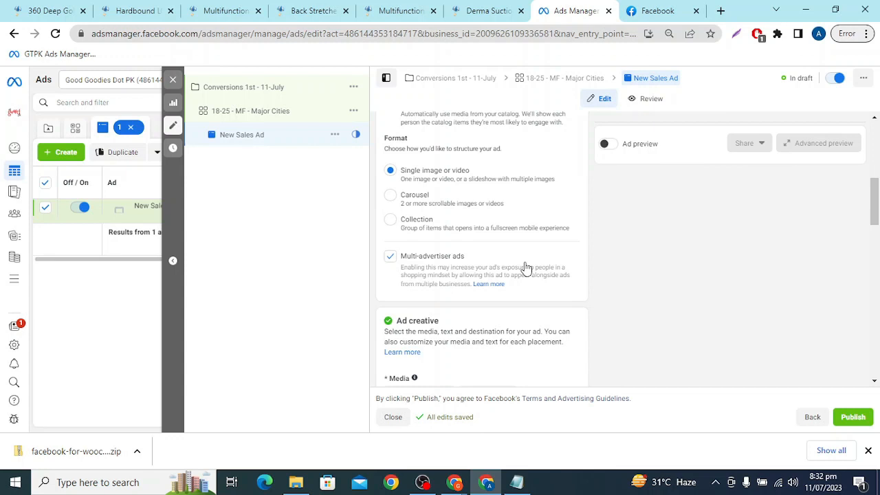
scroll(504, 241, "down", 1)
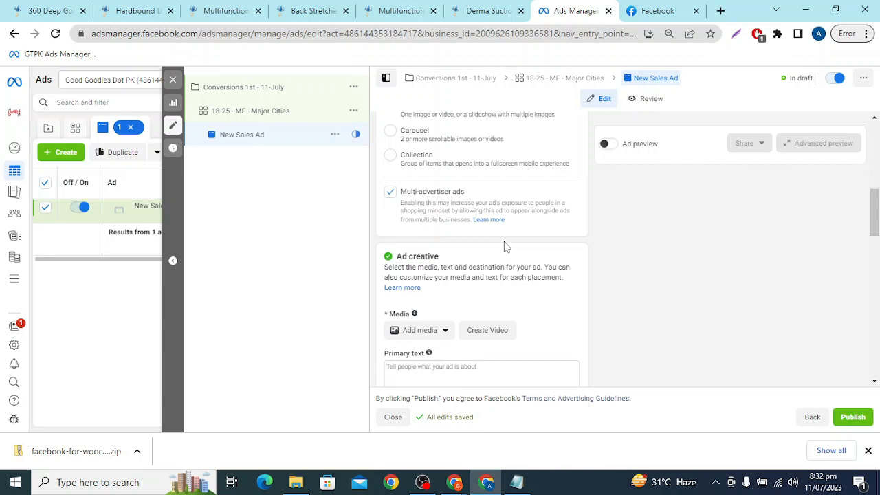
scroll(505, 246, "down", 1)
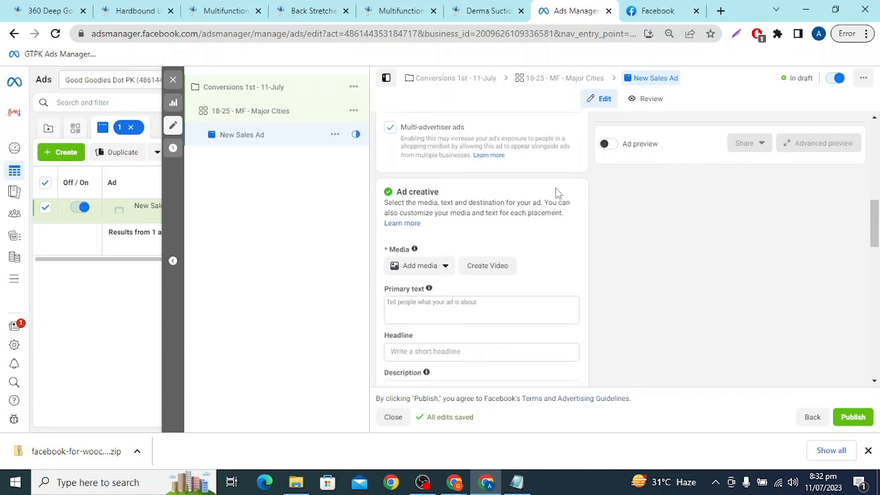
scroll(488, 206, "down", 1)
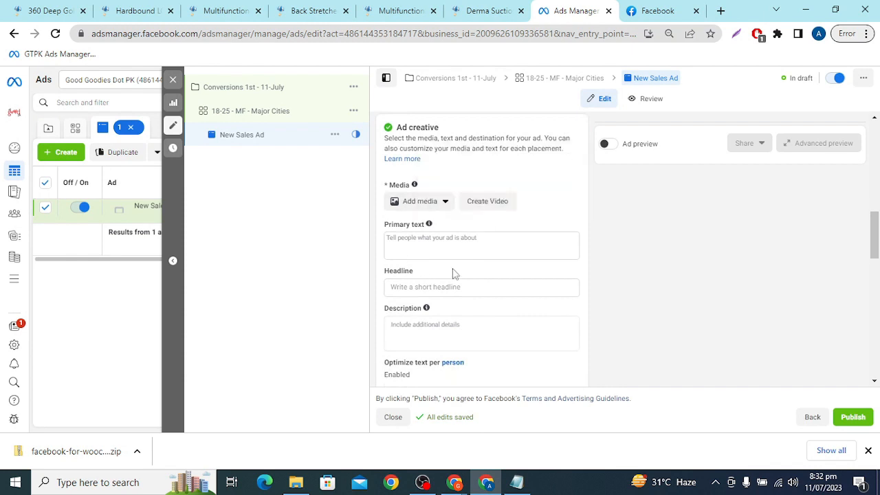
left_click(440, 203)
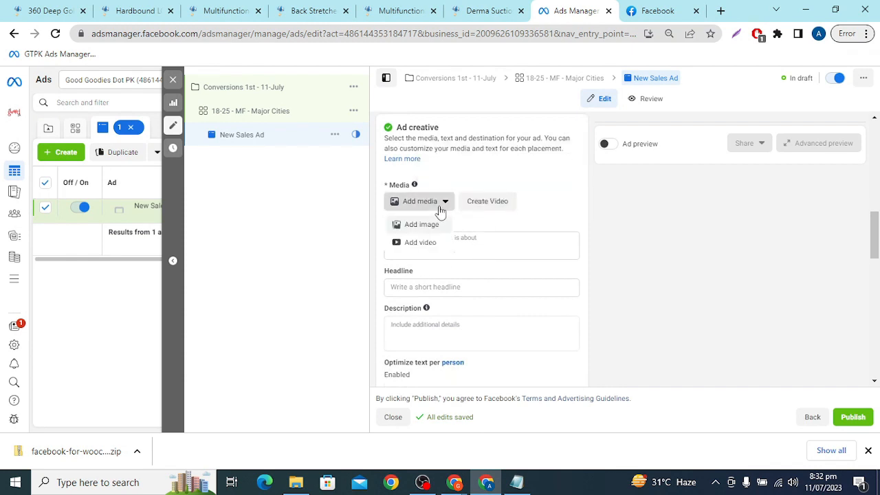
left_click(420, 247)
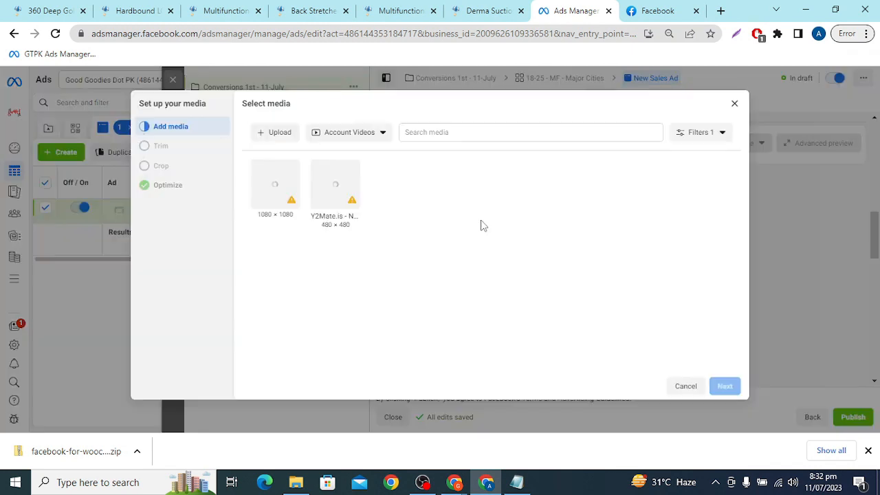
Step: Upload Creative Video from Course 3 > cONTENT > Golf Head Brush, which ends as Upload Failed
left_click(287, 134)
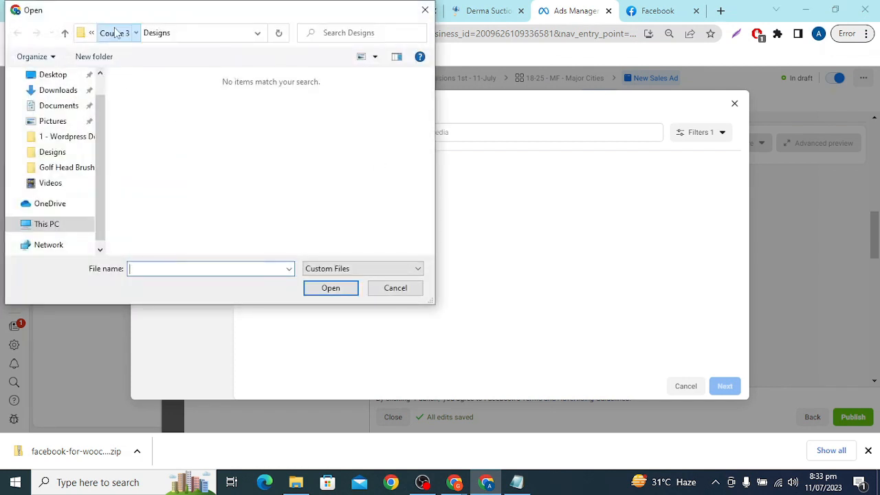
left_click(117, 33)
double_click(330, 131)
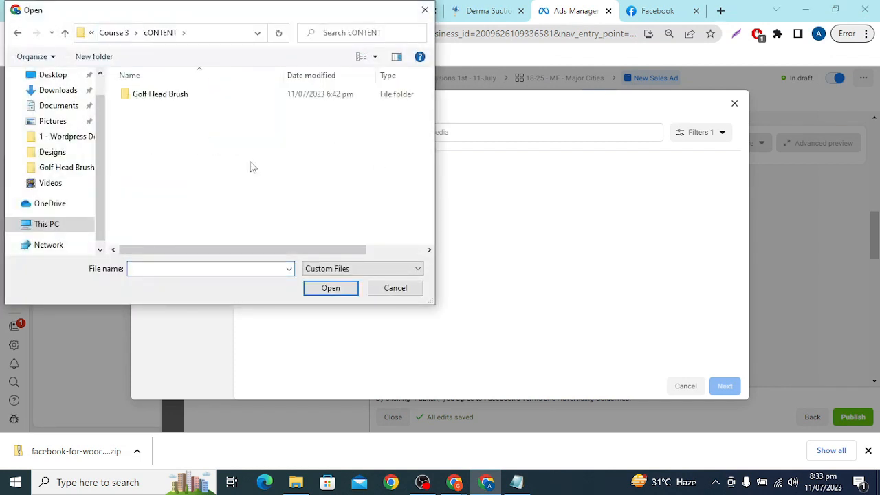
double_click(163, 101)
left_click(227, 135)
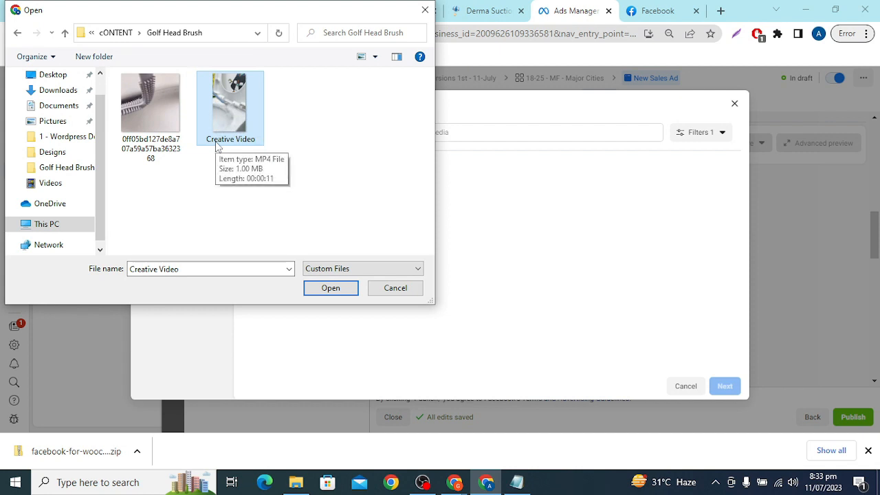
left_click(326, 292)
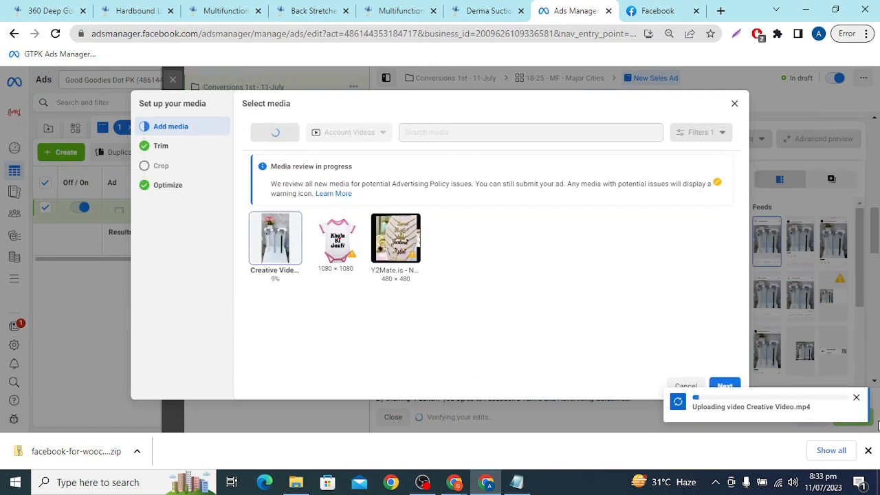
left_click(854, 399)
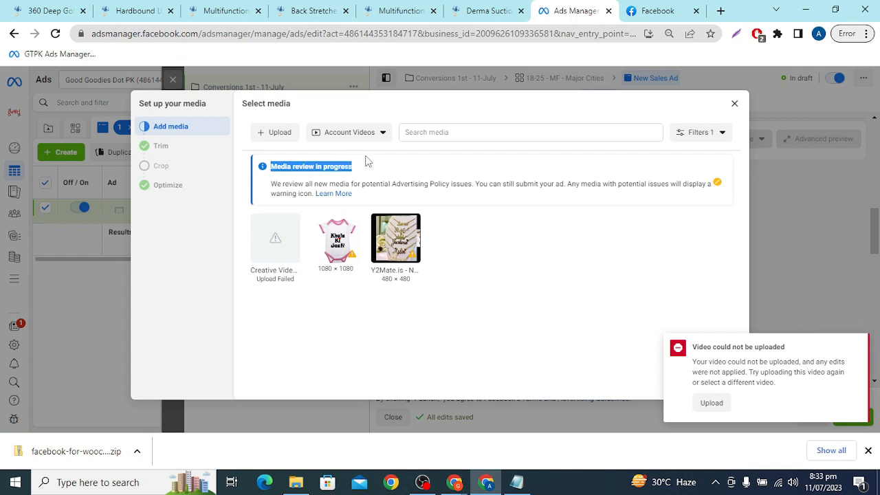
Step: Google 'facebook ads' together with the pasted media review message
left_click(720, 11)
type("Media review in progress")
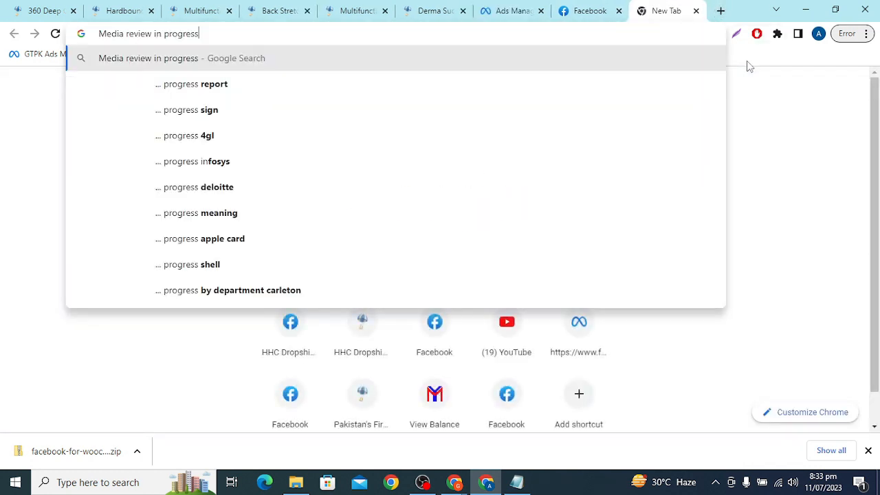
key("Up")
key("ctrl+a")
type("fa")
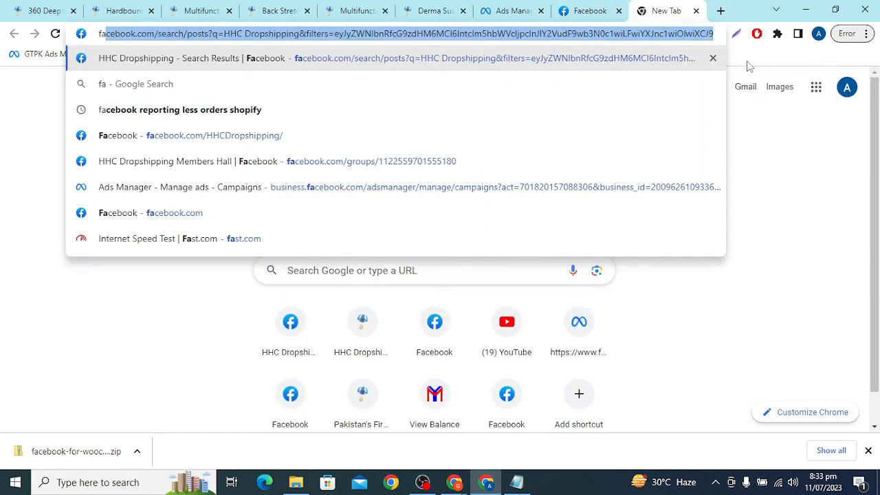
type("cebook ads")
type("Media review in progress")
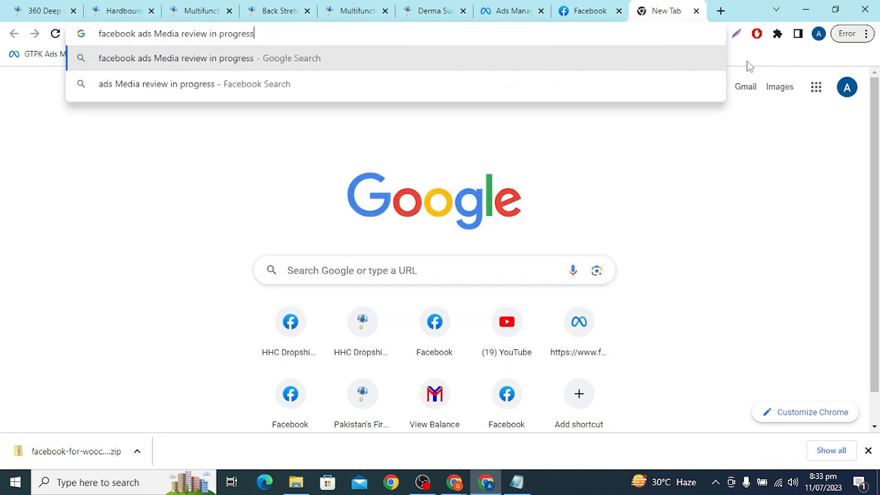
key("Return")
Step: Read through the results, then return to Ads Manager and start a new media upload
scroll(457, 187, "down", 2)
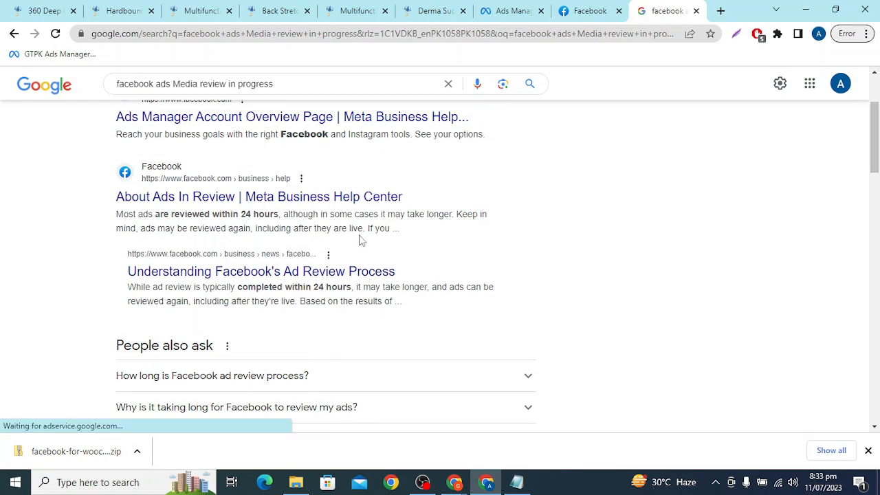
scroll(369, 224, "down", 3)
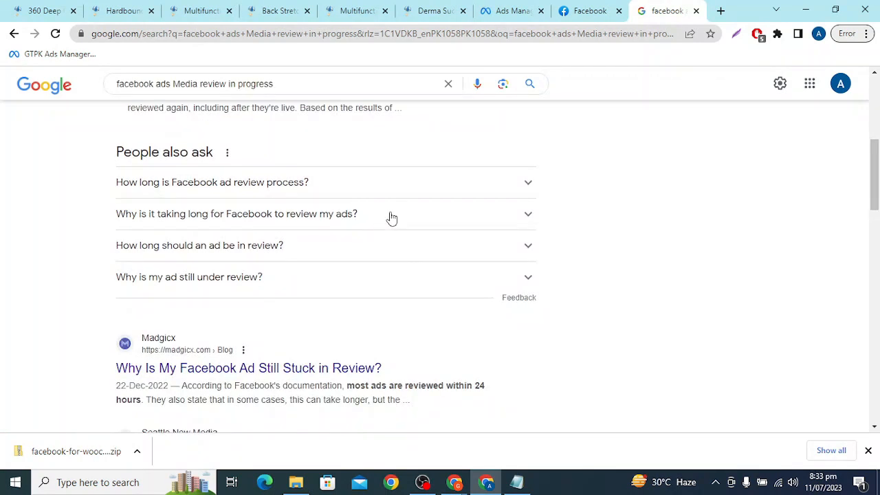
scroll(391, 219, "down", 2)
scroll(390, 217, "down", 2)
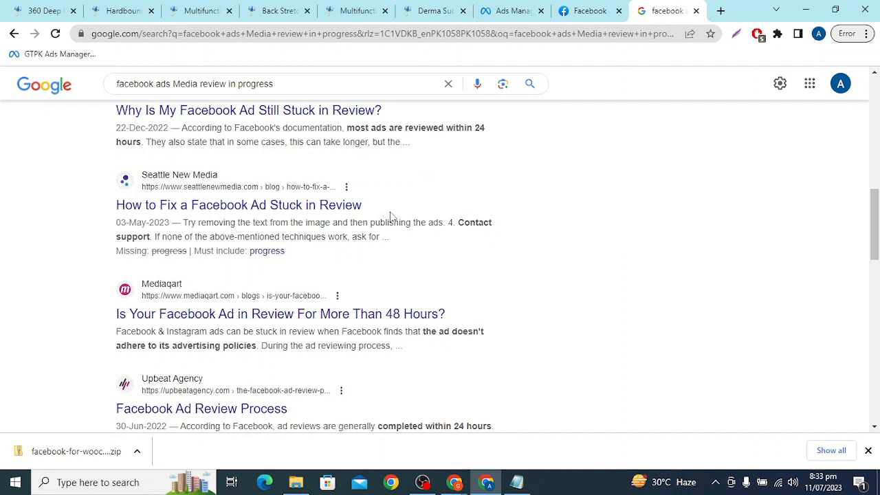
scroll(391, 216, "down", 4)
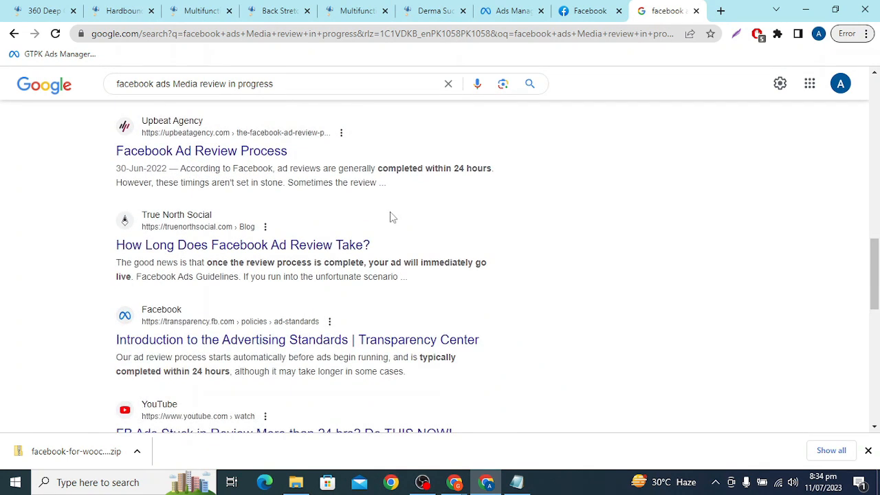
left_click(575, 7)
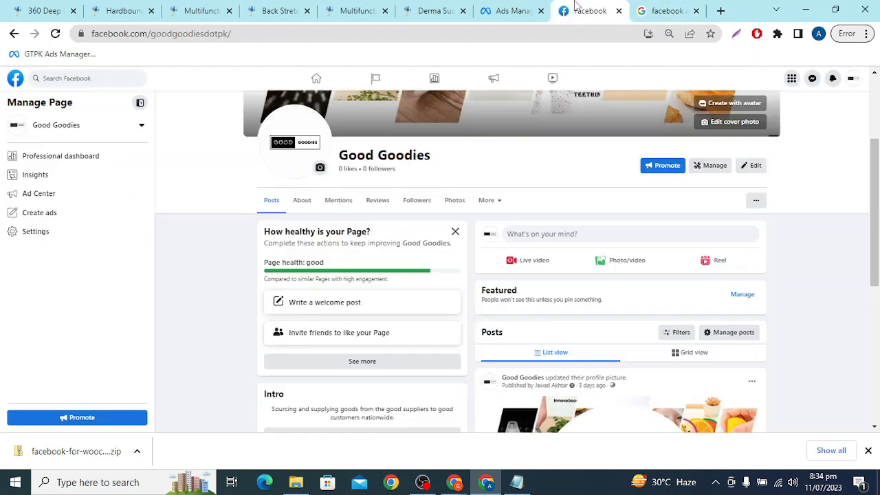
left_click(512, 10)
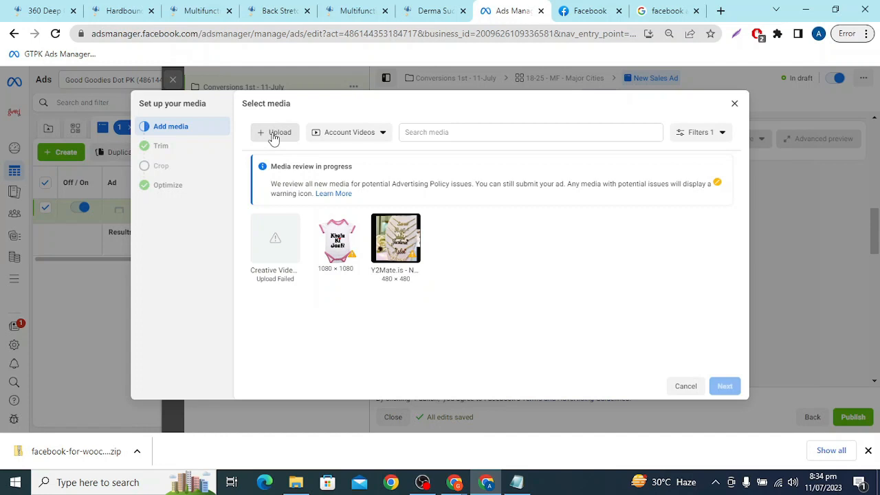
left_click(295, 481)
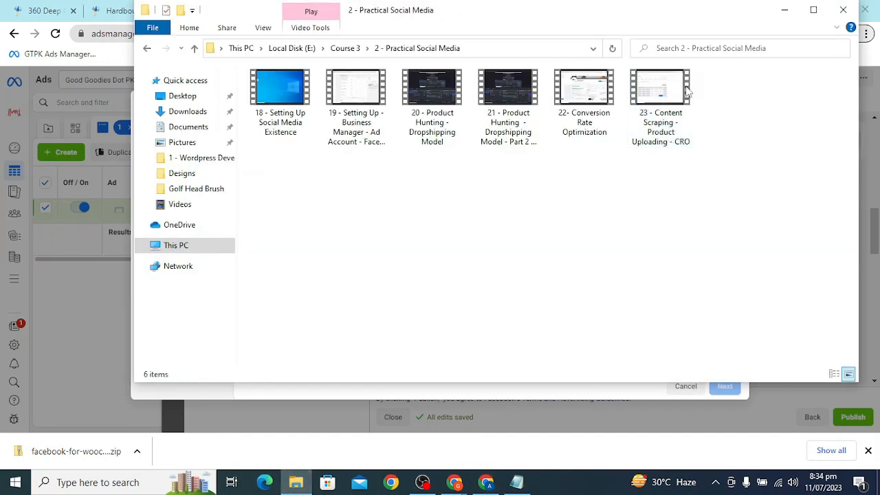
Step: Browse to E:\Course 3\cONTENT\Golf Head Brush and play Creative Video to preview it
left_click(172, 246)
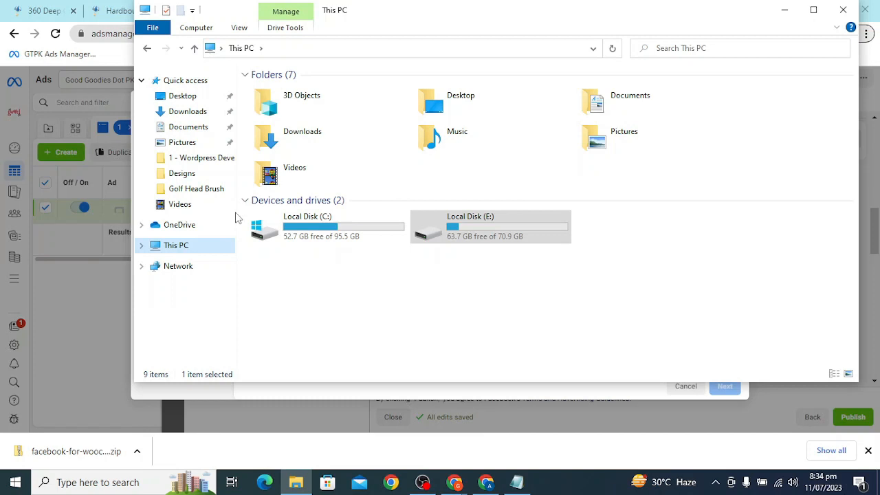
double_click(475, 227)
left_click(287, 93)
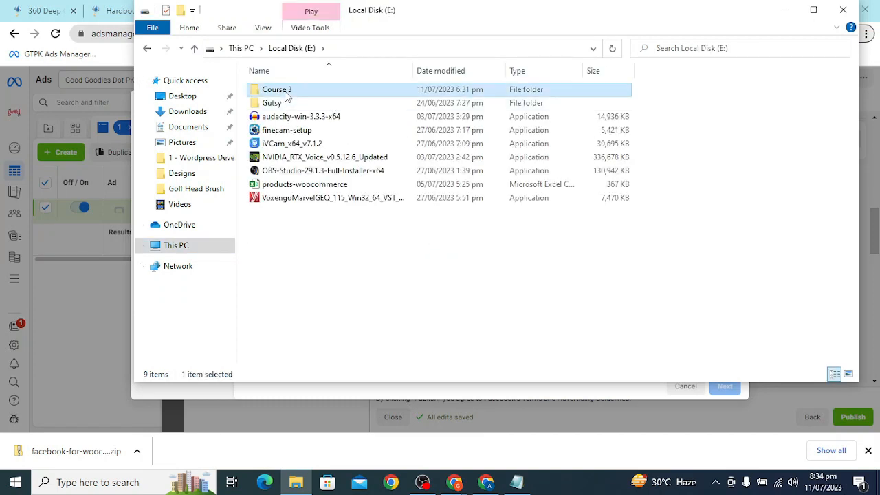
double_click(287, 94)
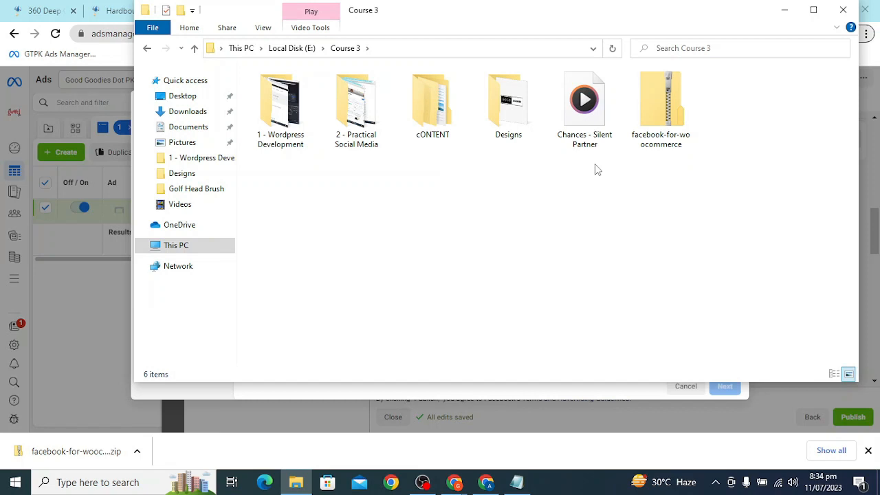
double_click(464, 108)
double_click(313, 92)
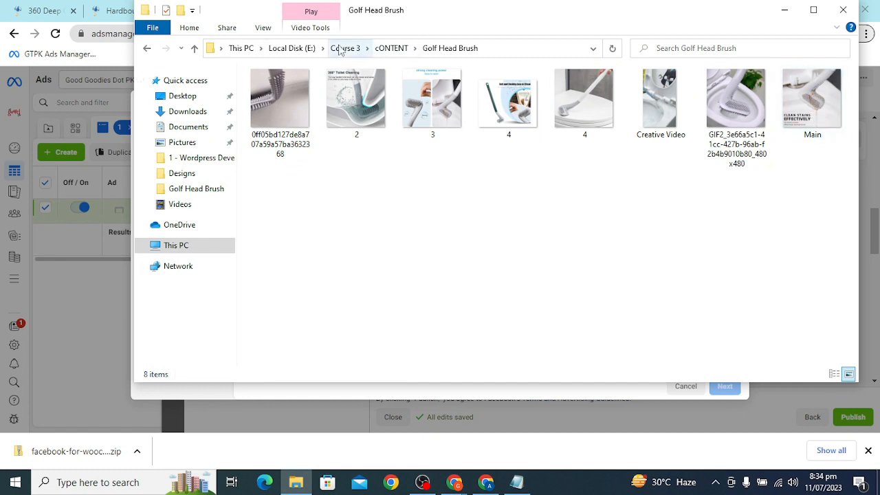
double_click(682, 108)
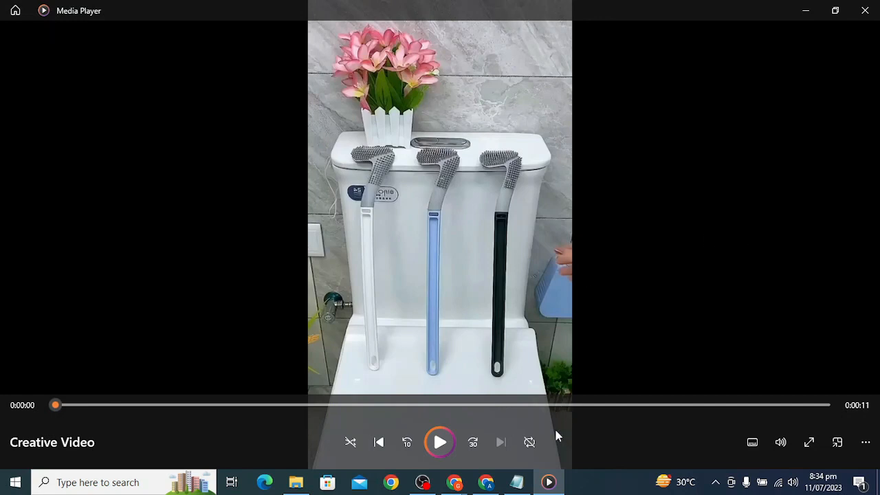
Step: Cancel the file picker without uploading and bring up the Golf Head 360 Toilet Brush product page
left_click(554, 483)
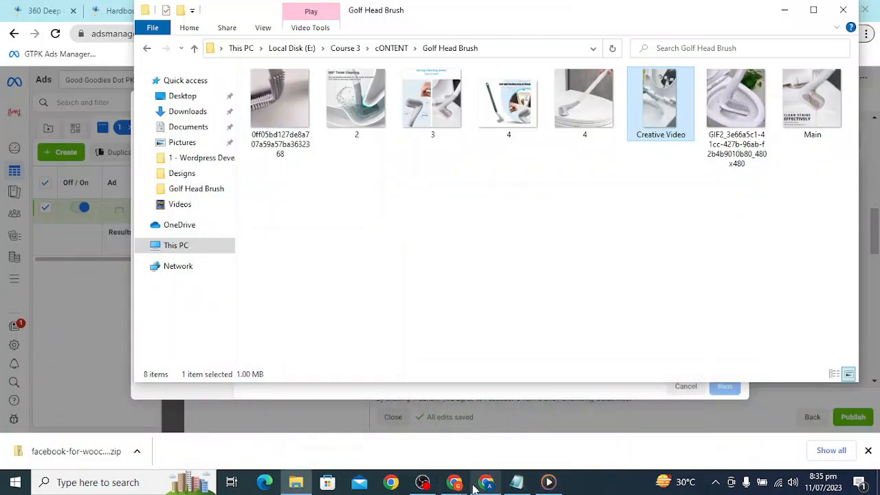
left_click(488, 483)
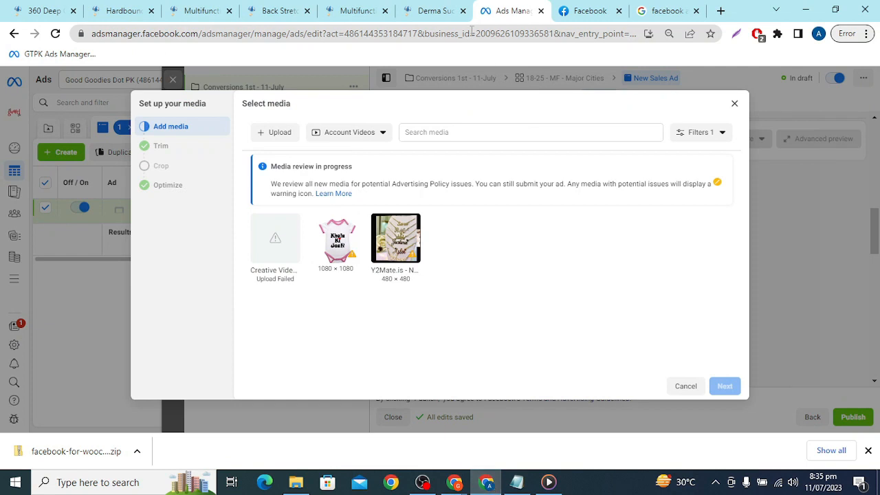
left_click(666, 11)
left_click(597, 34)
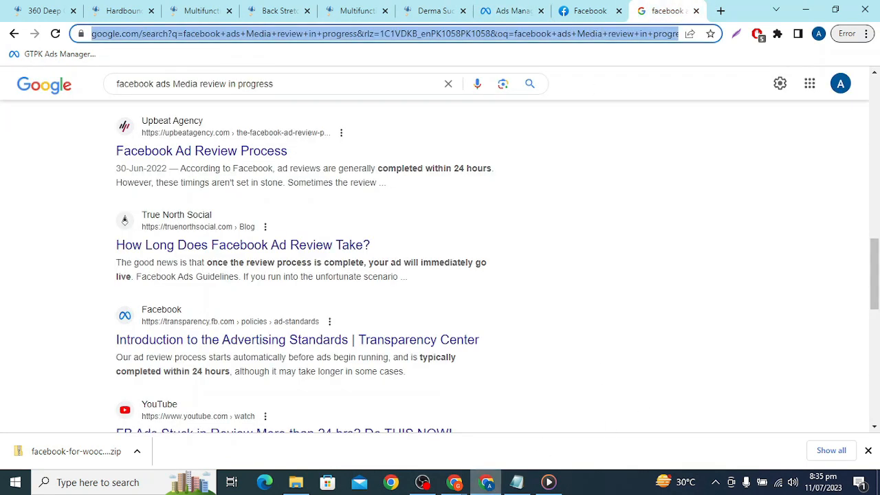
left_click(454, 484)
left_click(383, 426)
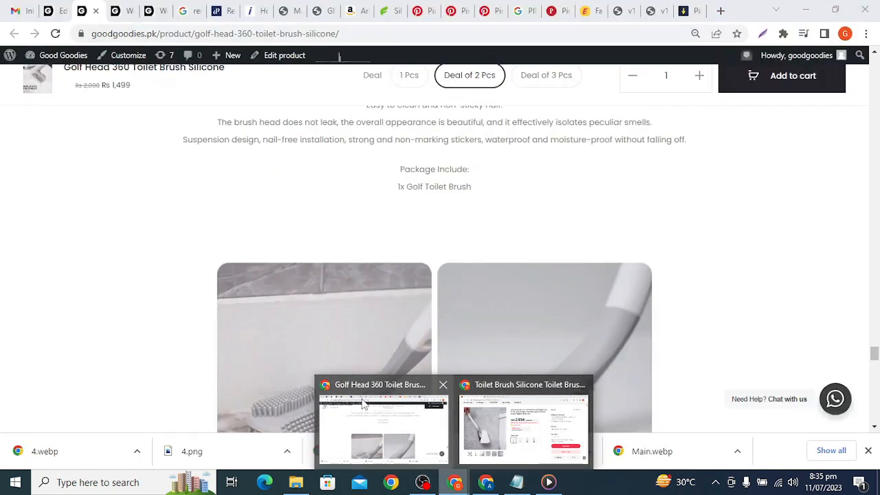
Step: Browse the Pinterest golf toilet brush video pins, opening a couple including the shopavello.de one
left_click(422, 10)
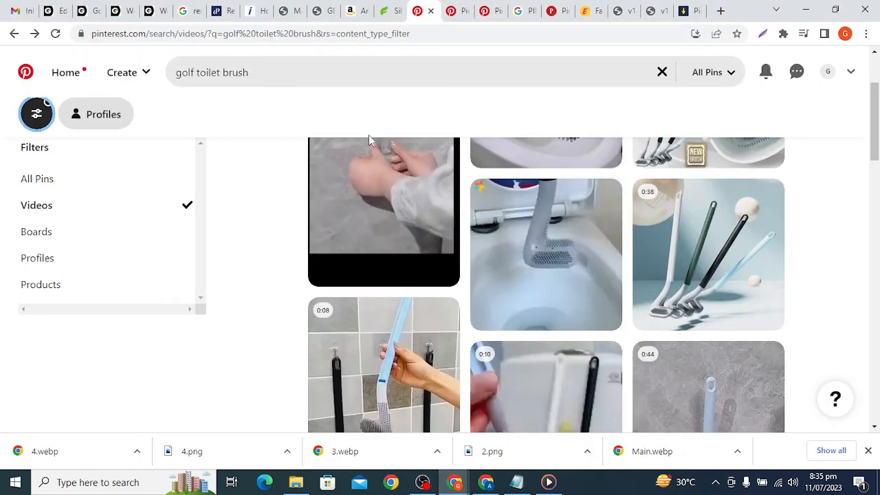
scroll(728, 288, "down", 3)
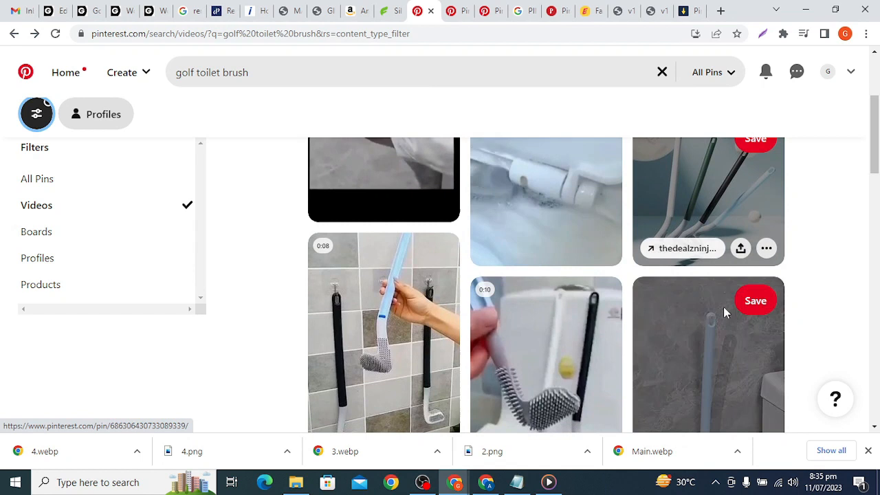
left_click(526, 228)
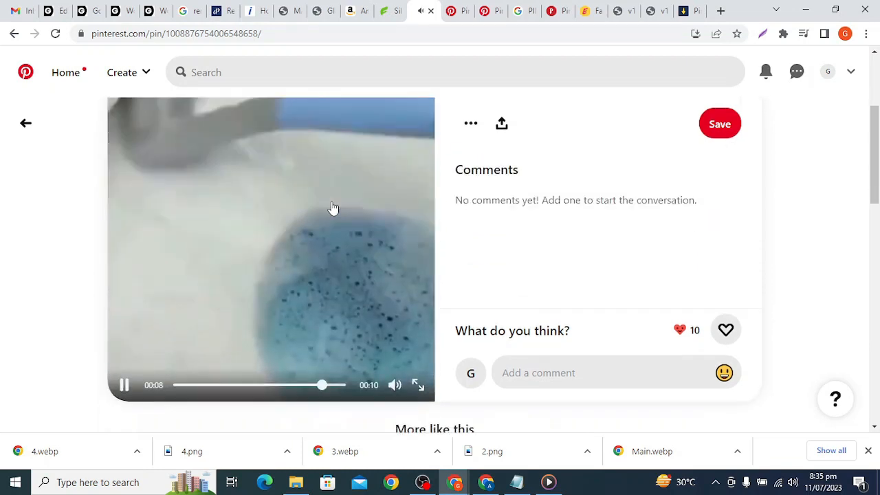
left_click(15, 33)
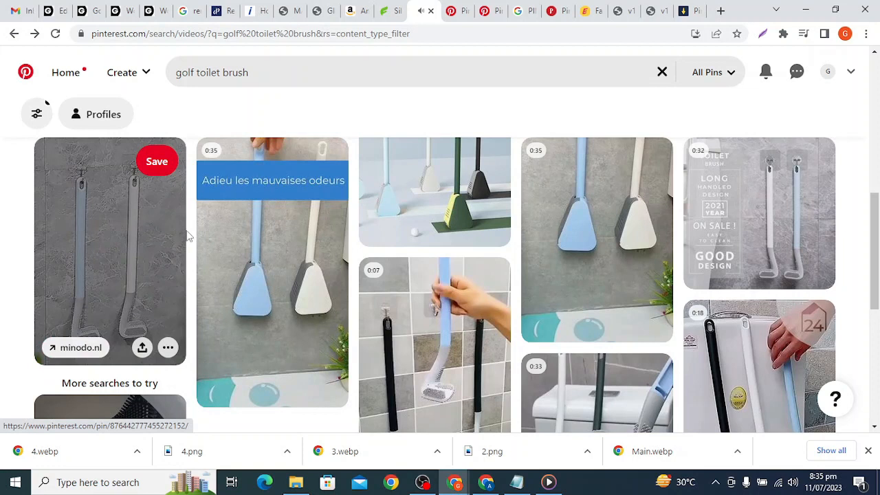
scroll(130, 251, "down", 2)
scroll(768, 246, "down", 1)
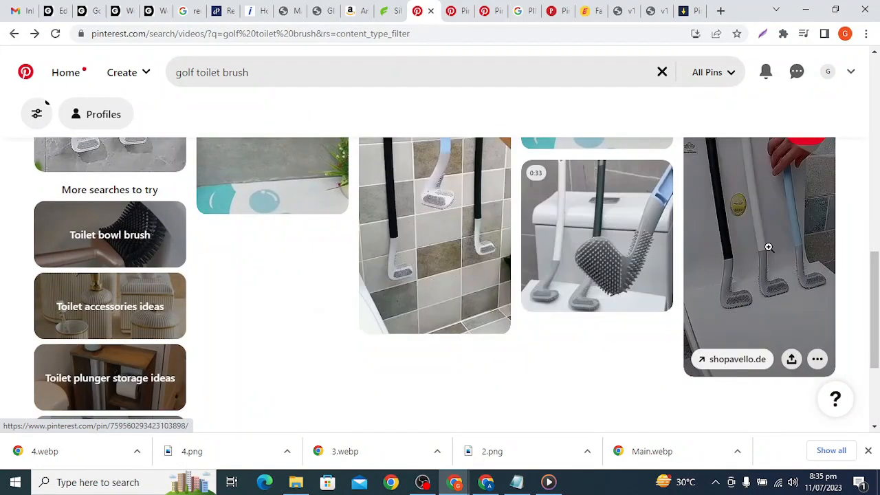
left_click(768, 247)
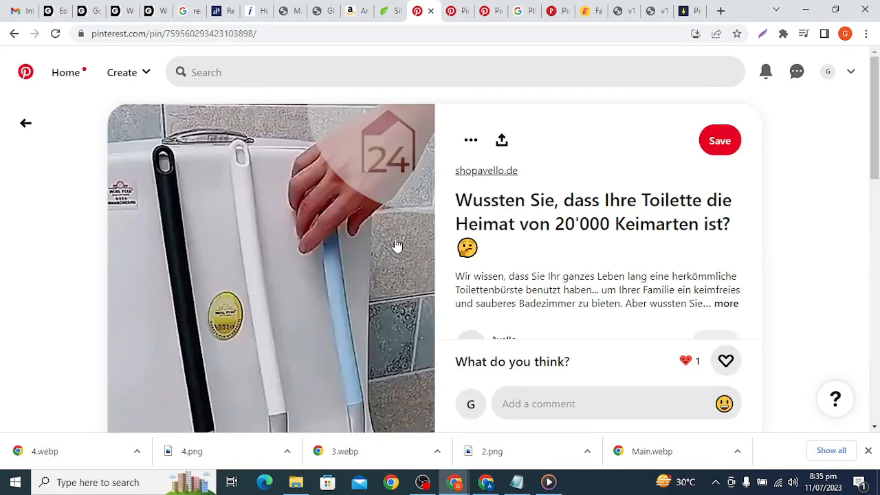
scroll(394, 248, "down", 1)
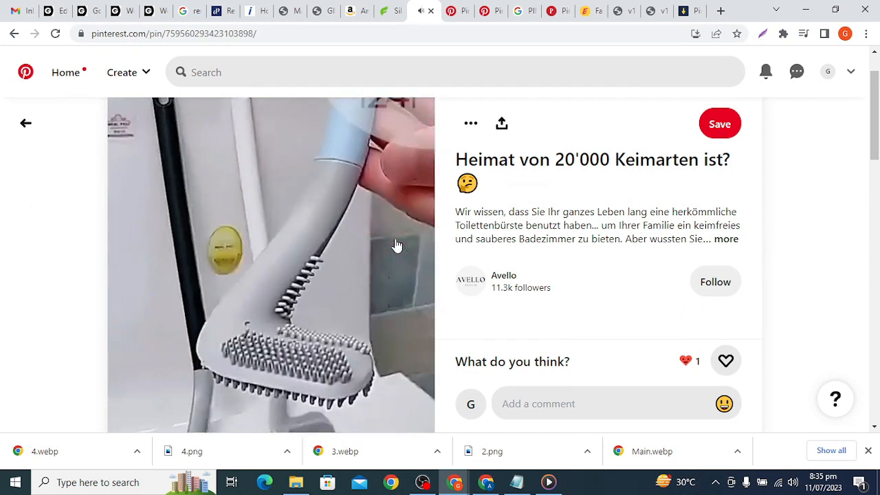
scroll(395, 245, "up", 1)
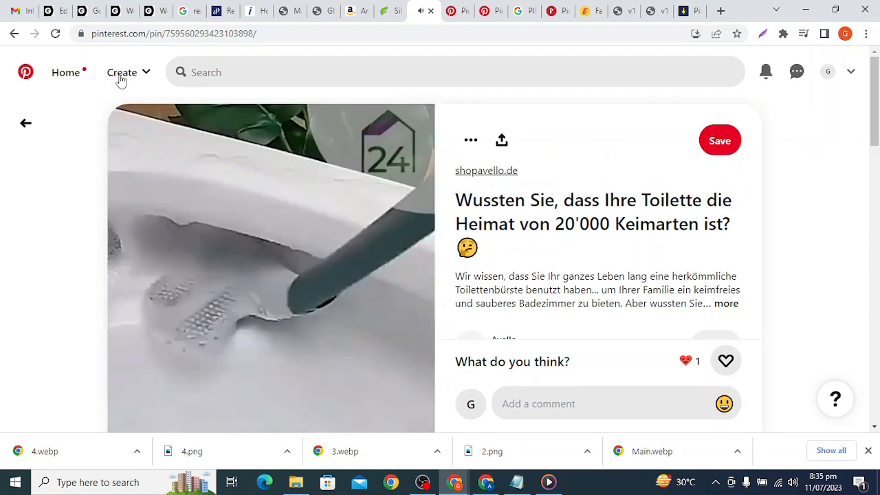
left_click(14, 33)
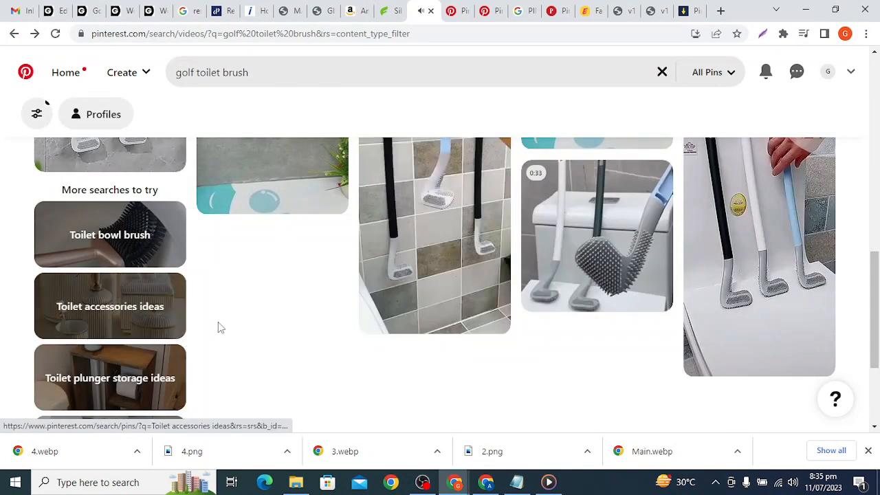
scroll(642, 331, "up", 1)
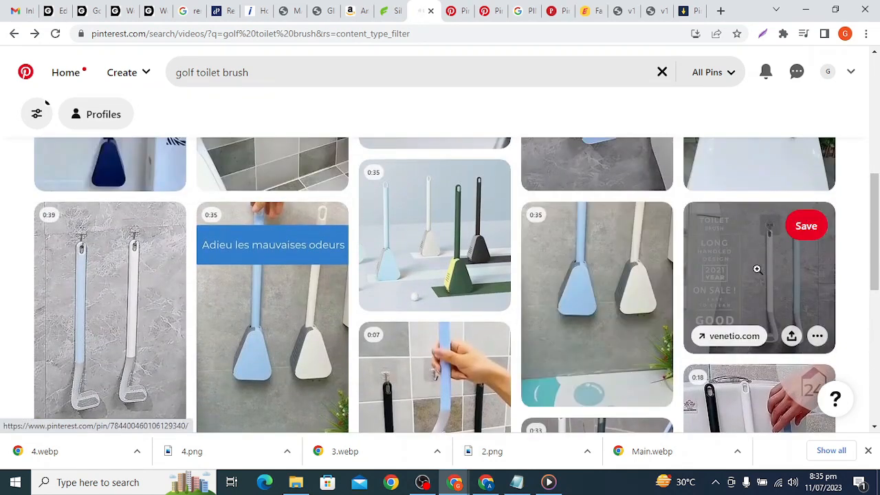
scroll(756, 268, "up", 4)
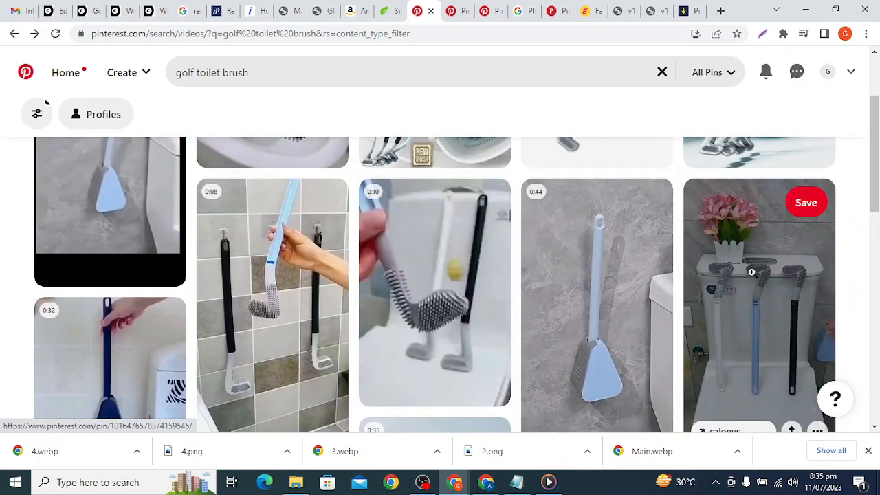
Step: Open the pin with brushes beside flowers, watch its video through, and select its web address
left_click(751, 275)
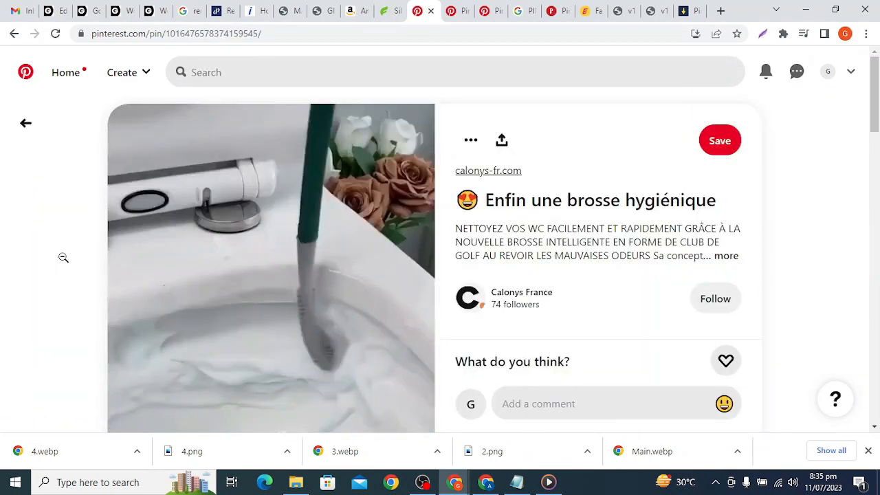
scroll(63, 257, "down", 1)
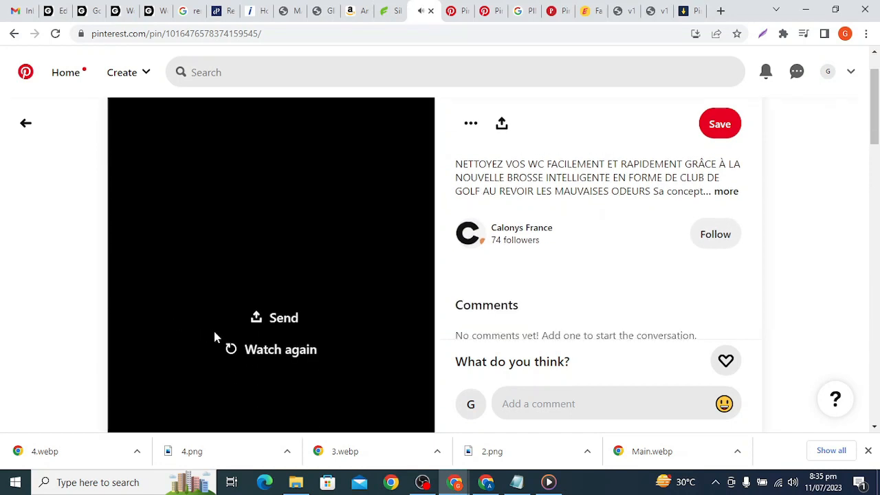
left_click(226, 347)
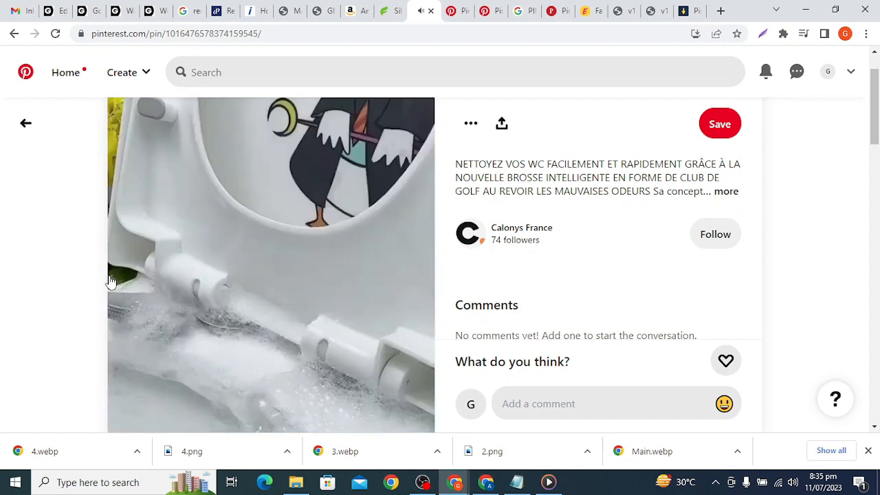
scroll(110, 282, "up", 1)
scroll(110, 282, "down", 1)
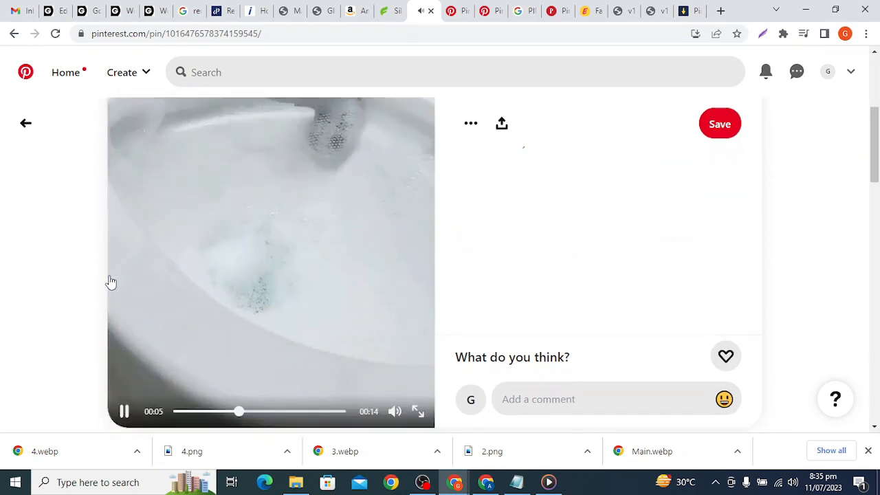
scroll(110, 282, "up", 1)
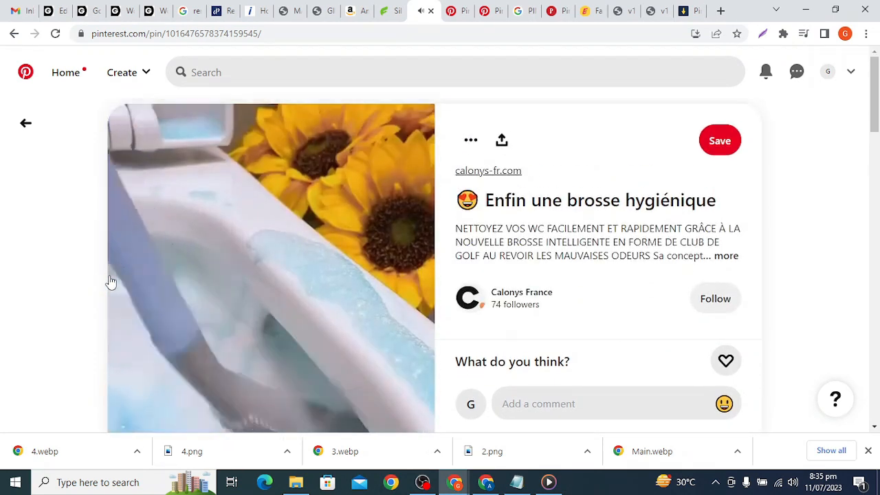
scroll(110, 282, "down", 1)
scroll(110, 282, "up", 2)
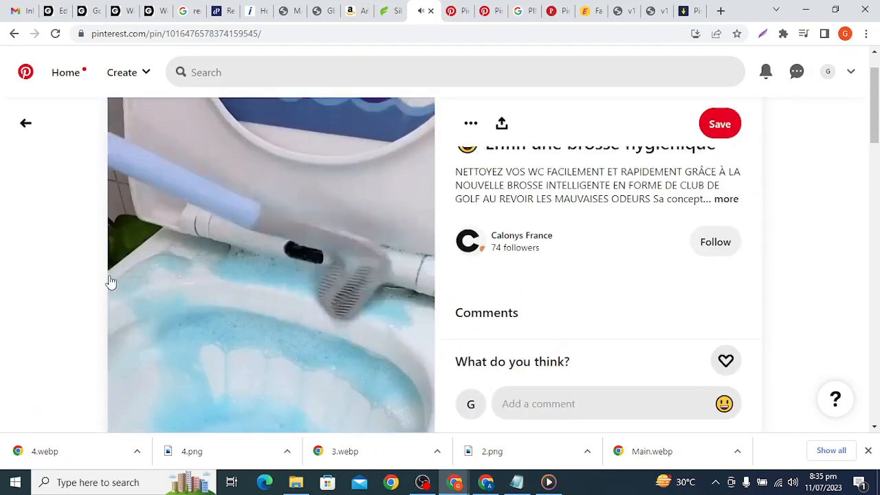
scroll(110, 282, "down", 1)
scroll(110, 282, "down", 1)
scroll(110, 282, "up", 1)
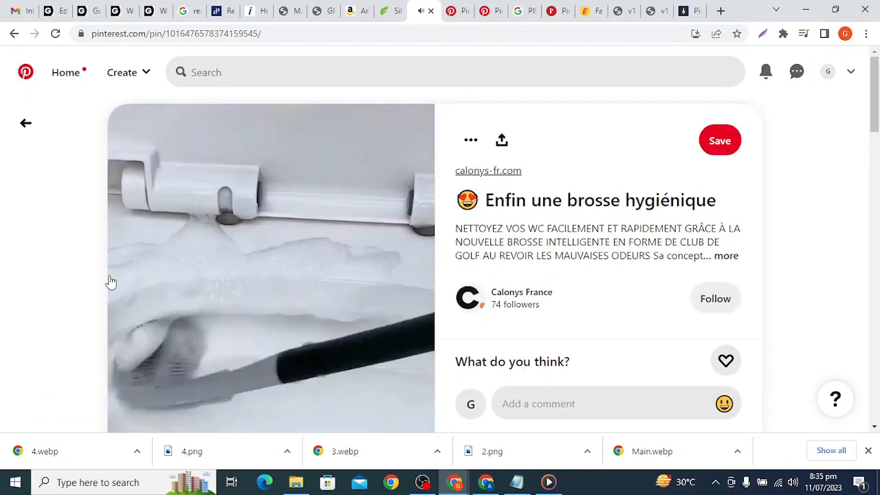
scroll(110, 282, "down", 3)
scroll(110, 282, "up", 2)
scroll(110, 281, "down", 2)
scroll(110, 282, "up", 2)
scroll(184, 259, "down", 2)
left_click(239, 33)
key("ctrl+c")
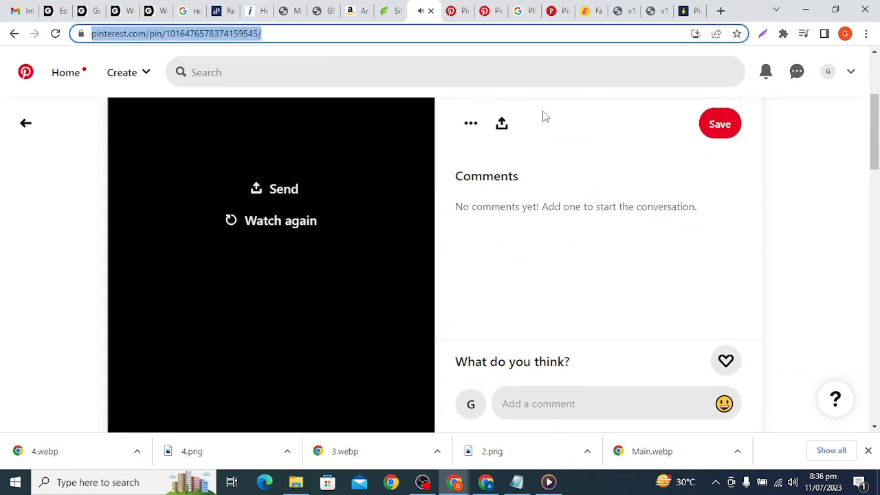
Step: Paste the copied pin link into the Pinterest Video Downloader and fetch its download links
left_click(616, 8)
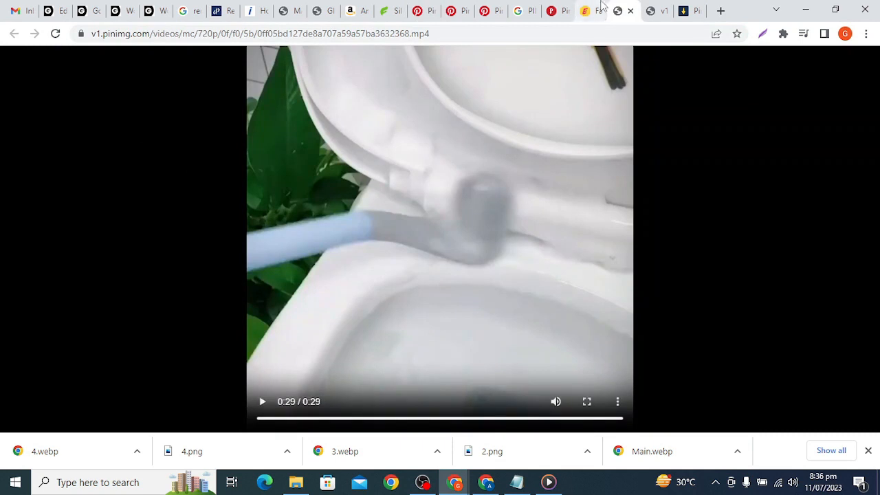
left_click(600, 8)
scroll(538, 230, "up", 10)
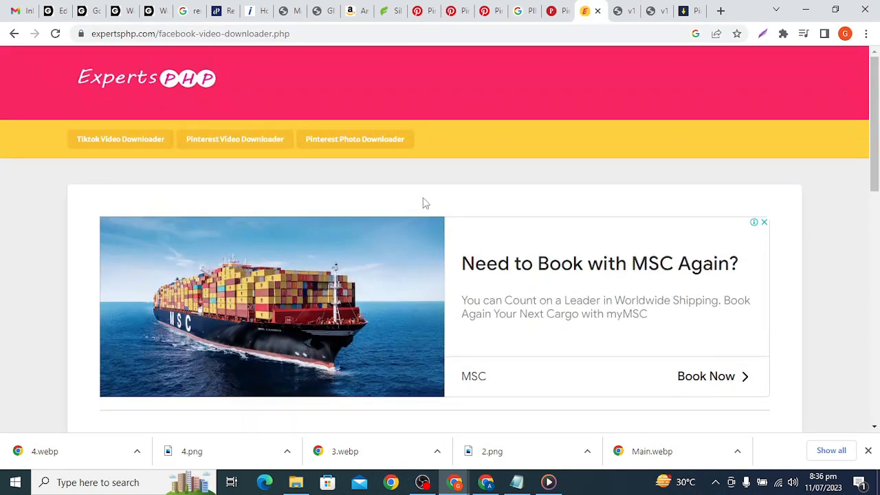
scroll(443, 205, "down", 3)
left_click(13, 35)
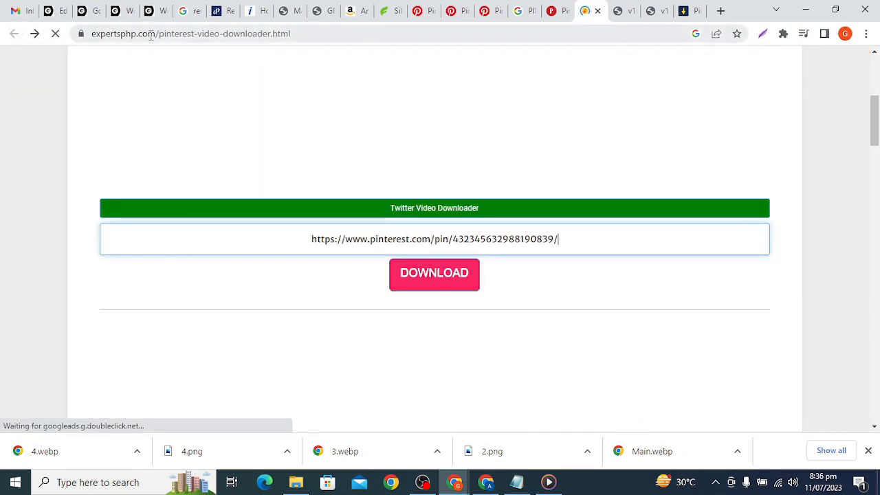
key("ctrl+a")
key("ctrl+v")
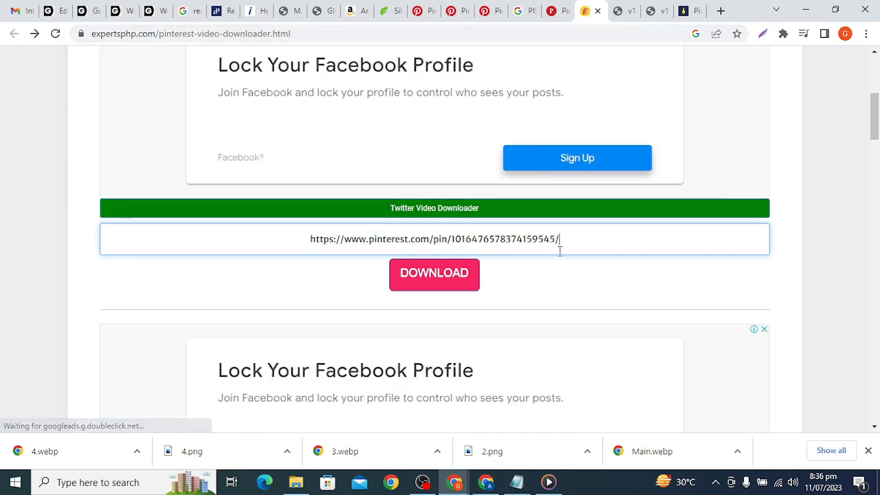
left_click(453, 279)
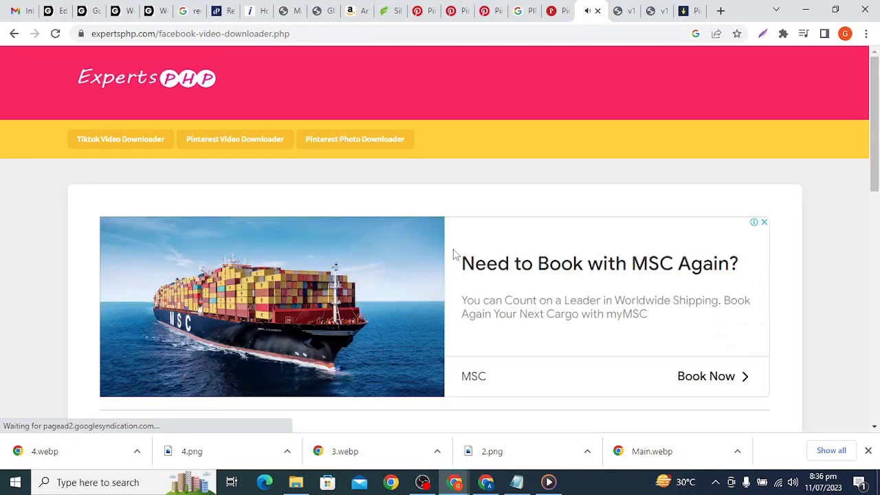
scroll(454, 261, "down", 5)
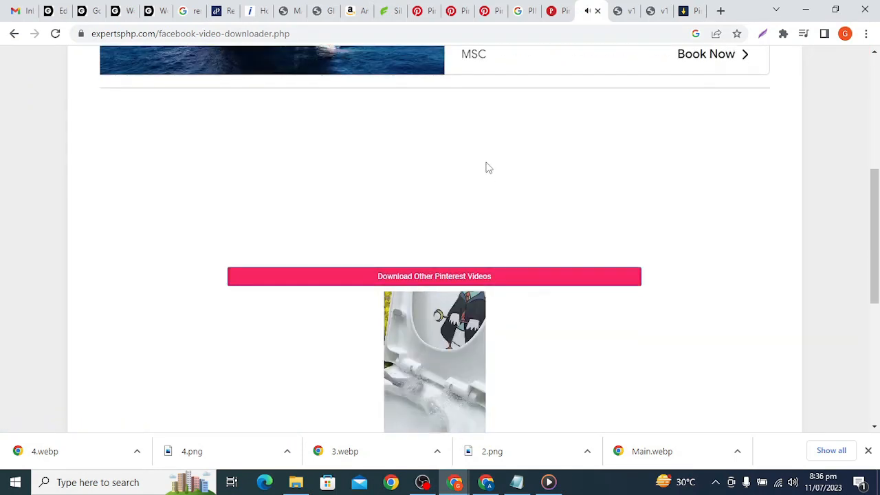
scroll(488, 166, "down", 4)
Step: Save the pin's video from the first download link as 'New Creative Video' in Golf Head Brush
left_click(277, 328)
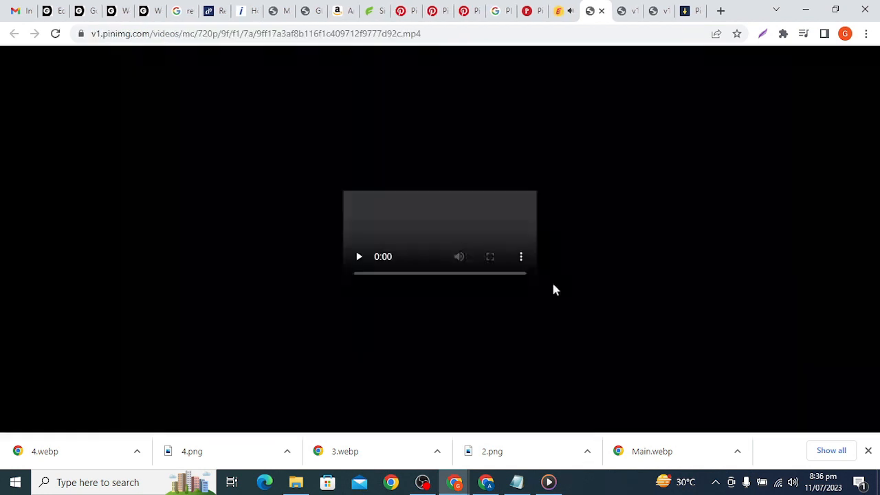
right_click(454, 186)
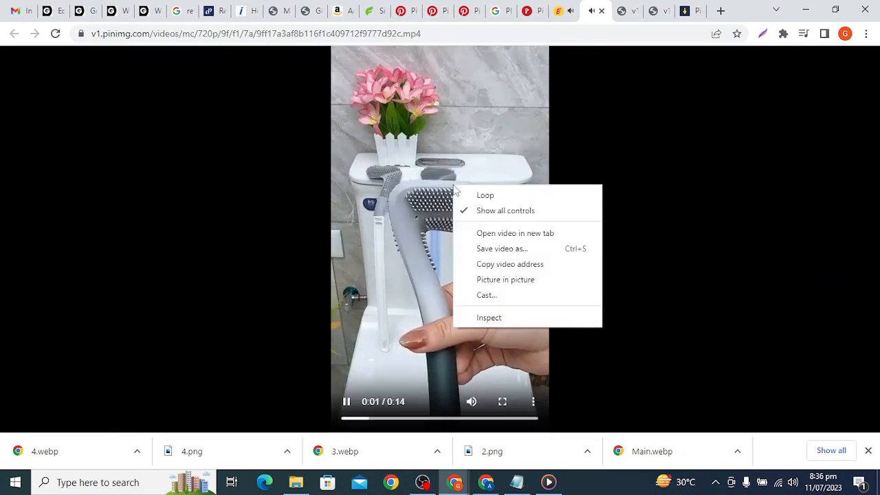
left_click(538, 252)
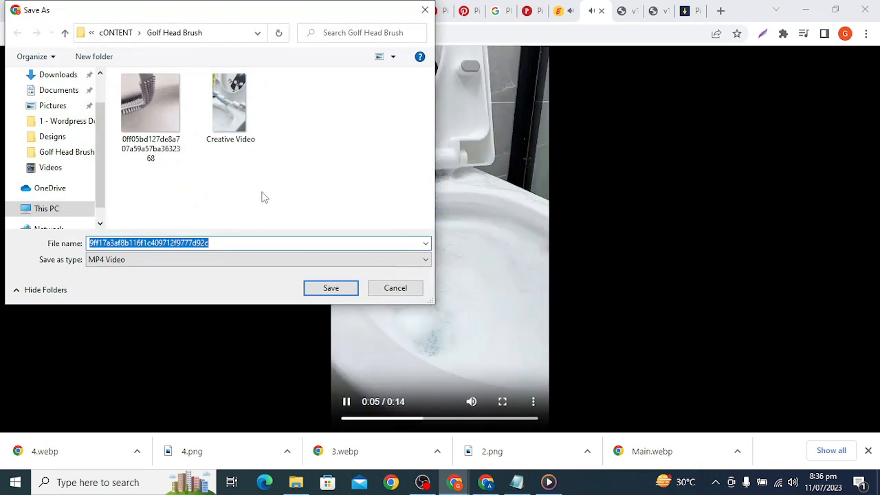
type("New Crea")
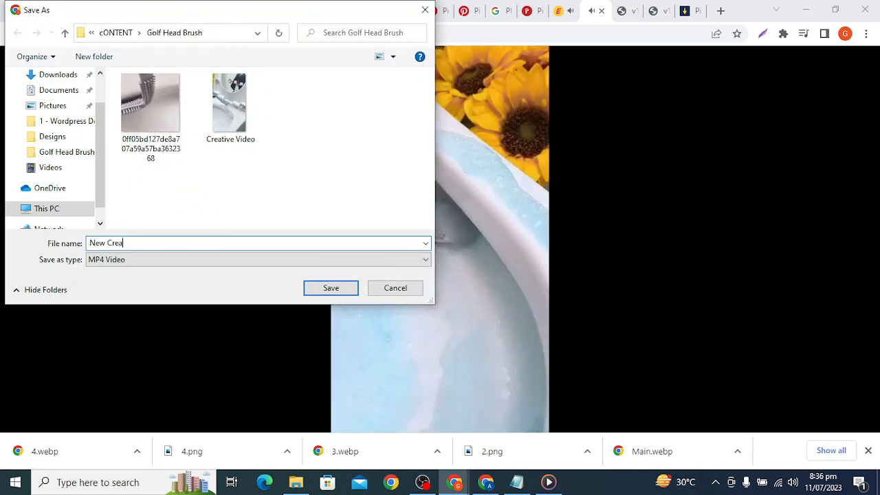
type("tive Video")
key("Return")
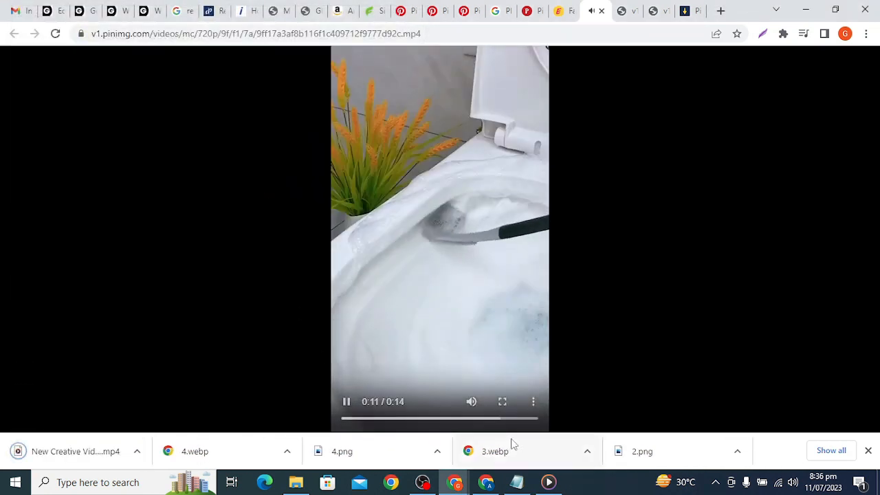
left_click(486, 483)
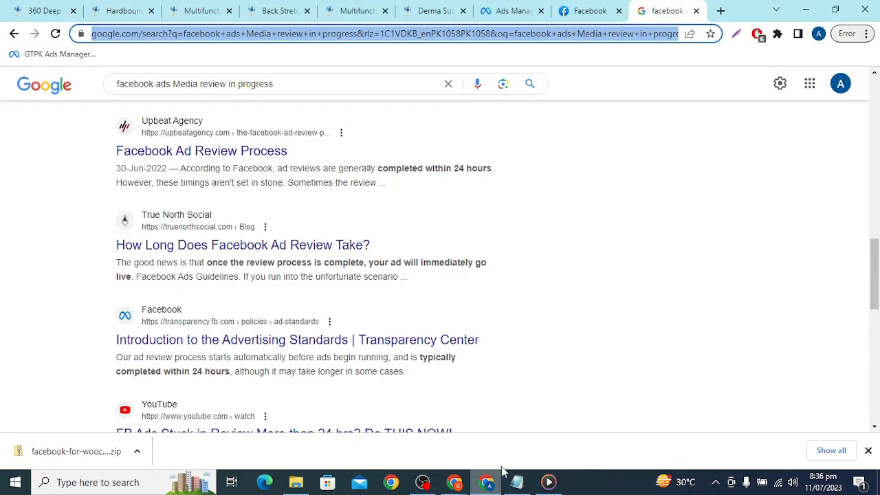
Step: Try uploading New Creative Video through the Select media dialog
left_click(512, 10)
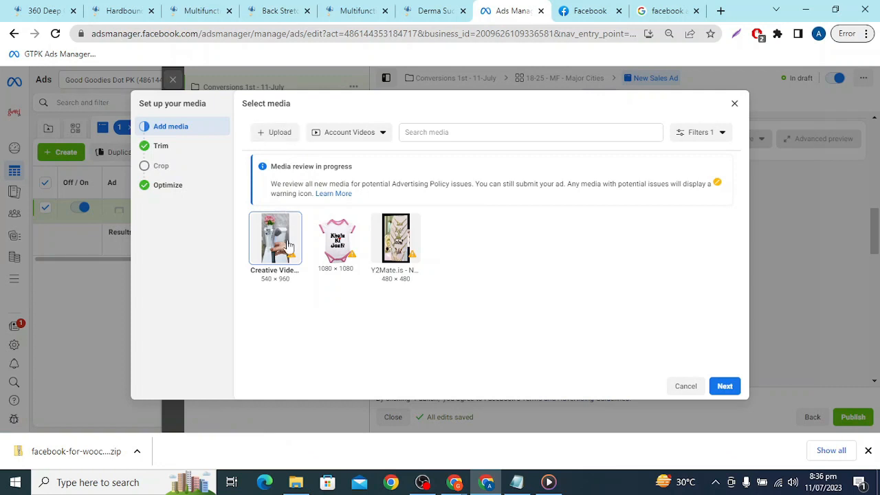
mouse_move(291, 257)
left_click(278, 133)
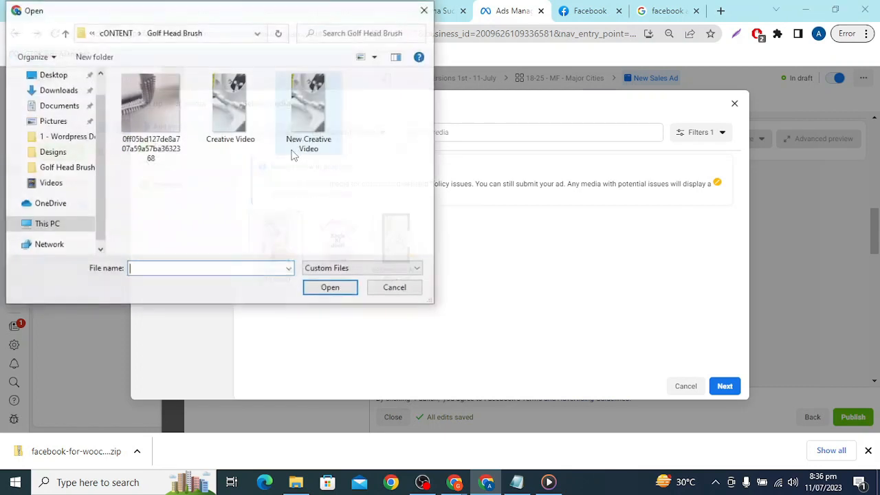
double_click(306, 110)
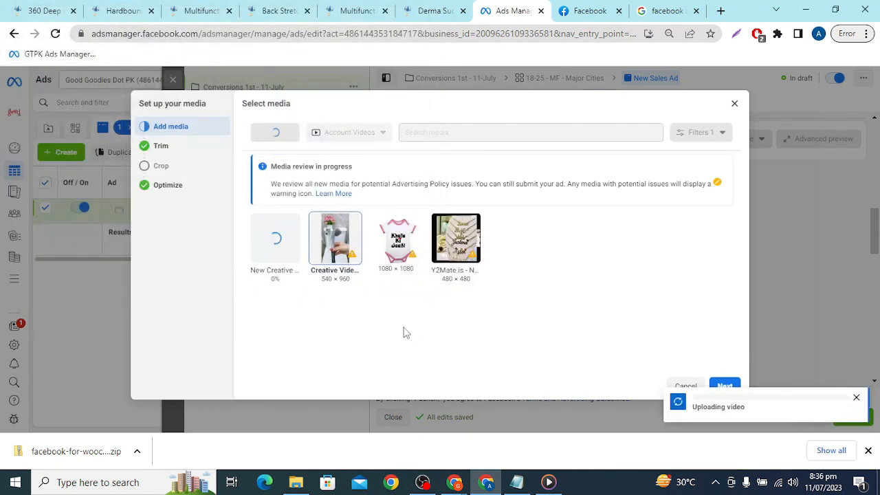
Step: After the upload fails, select the existing Creative Video, cancel the retry, and continue to Crop
mouse_move(353, 256)
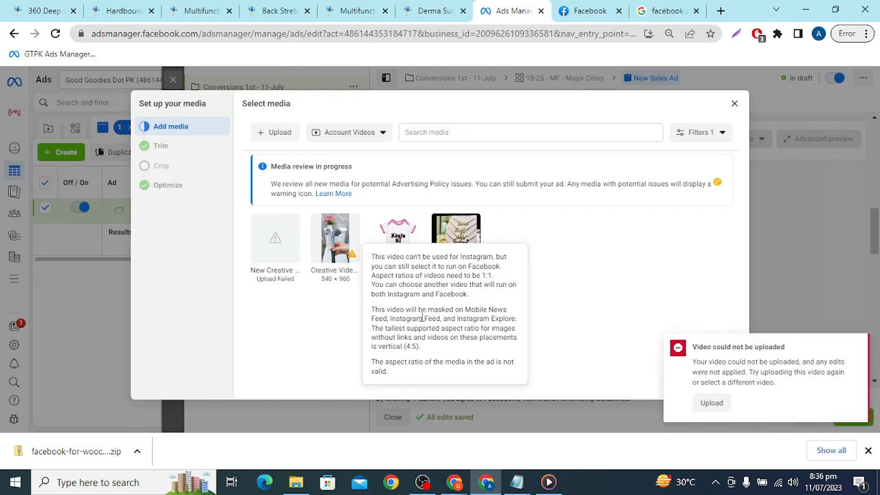
left_click(340, 244)
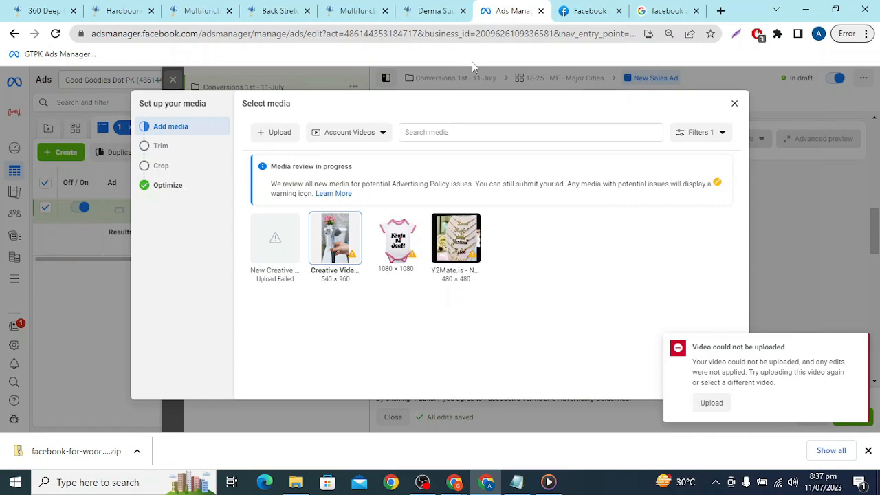
left_click_drag(732, 347, 747, 403)
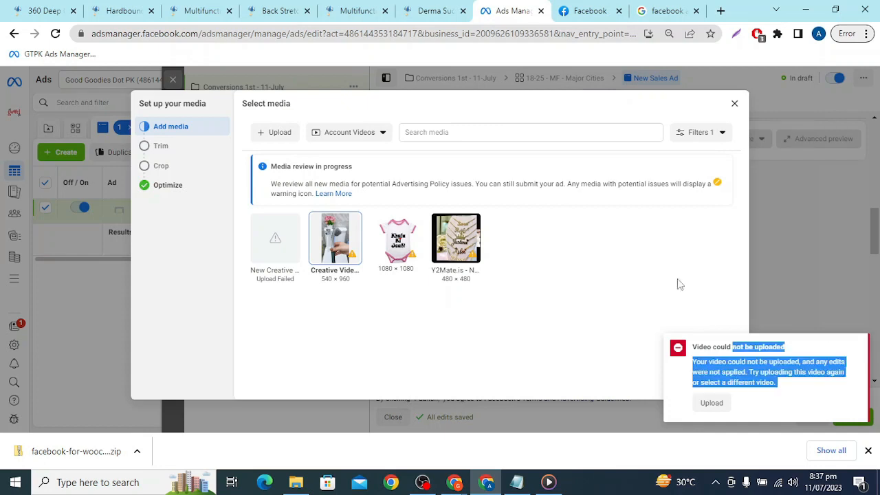
left_click(334, 250)
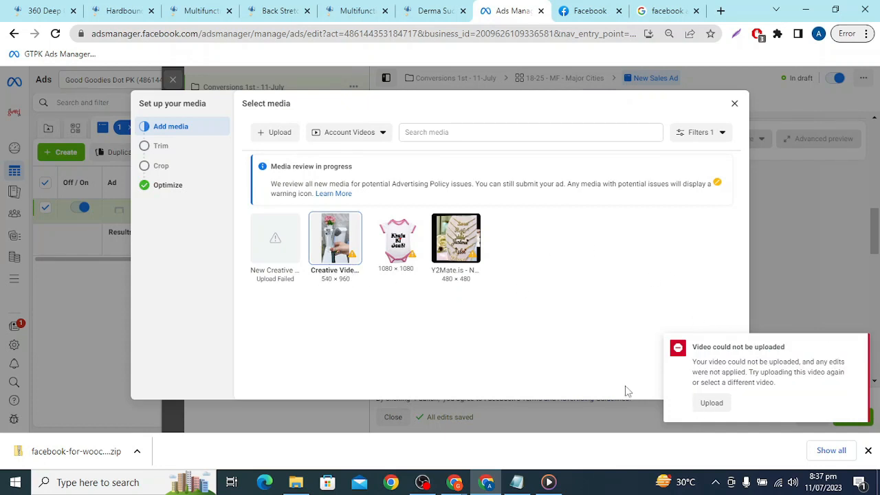
left_click(721, 404)
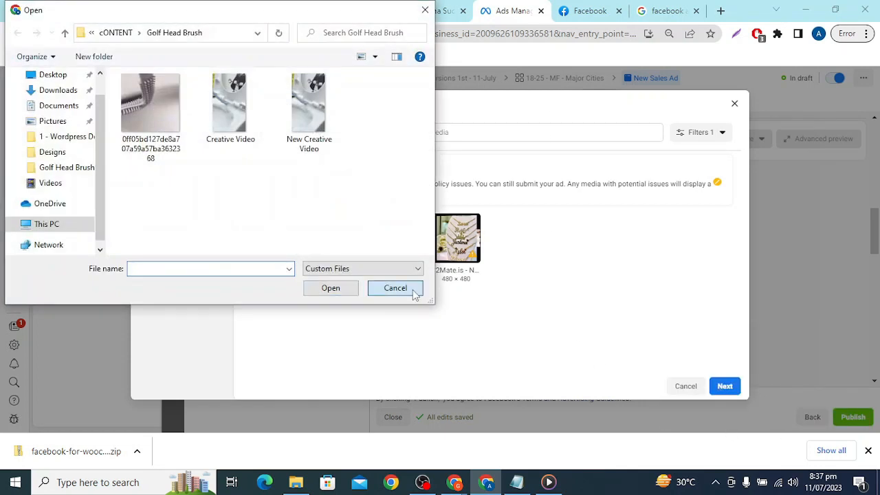
left_click(406, 288)
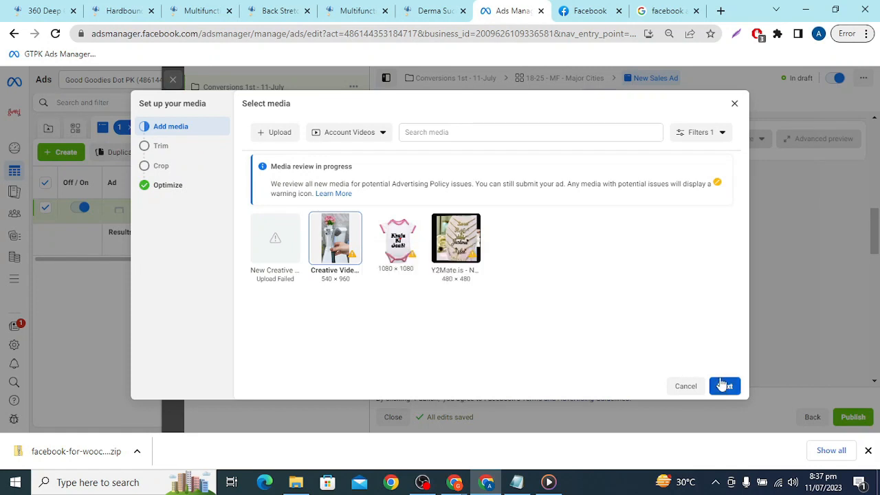
left_click(724, 385)
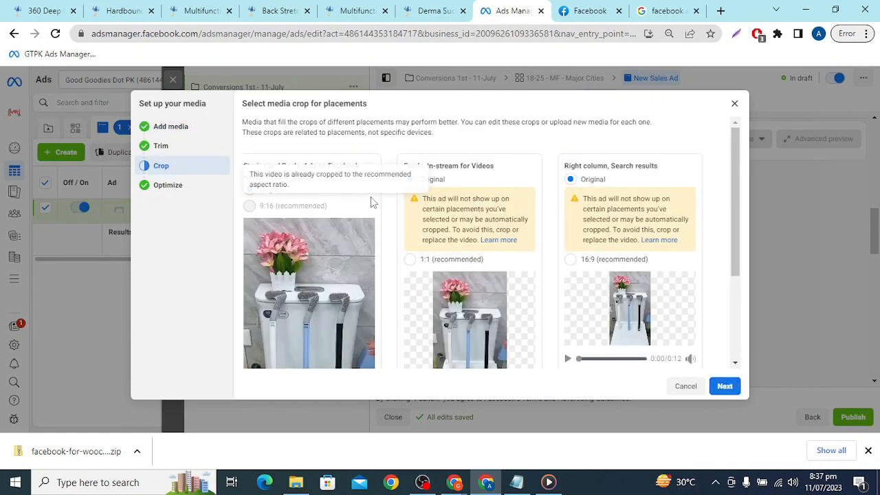
Step: Choose the 1:1 recommended crop for Feeds and preview the square video
scroll(395, 247, "down", 2)
scroll(397, 249, "up", 2)
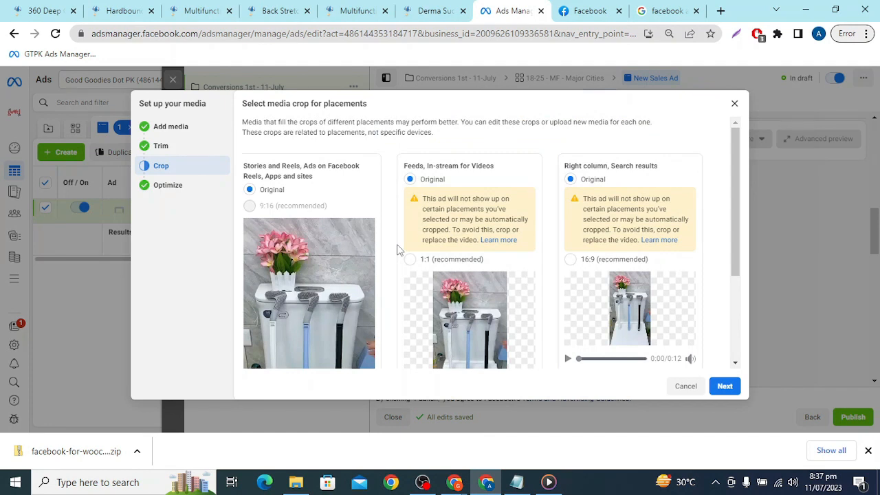
scroll(397, 249, "down", 2)
scroll(646, 273, "up", 2)
scroll(421, 275, "down", 2)
left_click(410, 195)
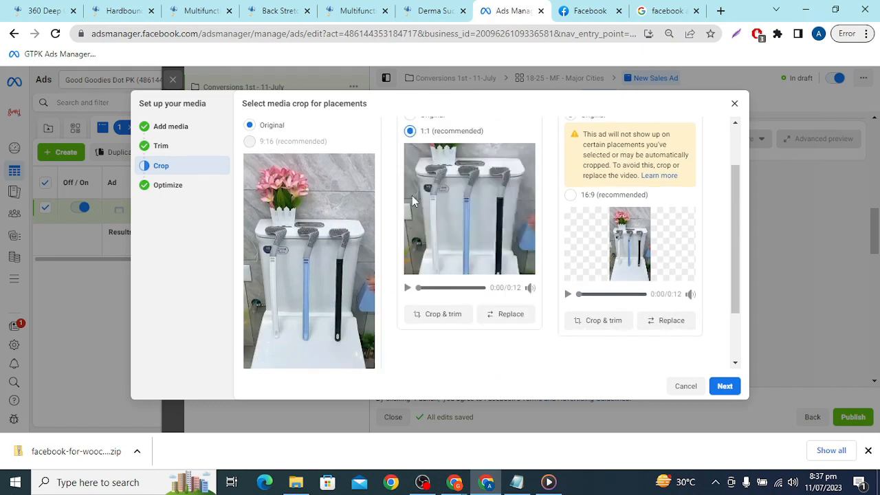
left_click(407, 287)
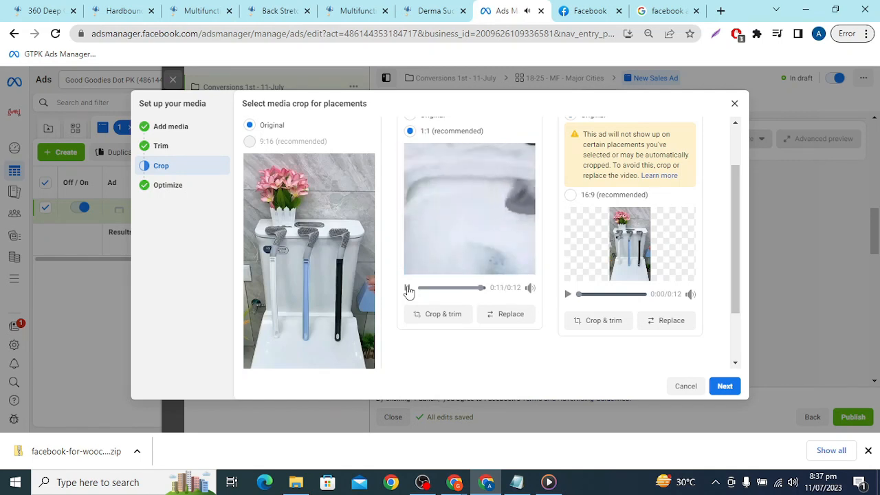
left_click(407, 288)
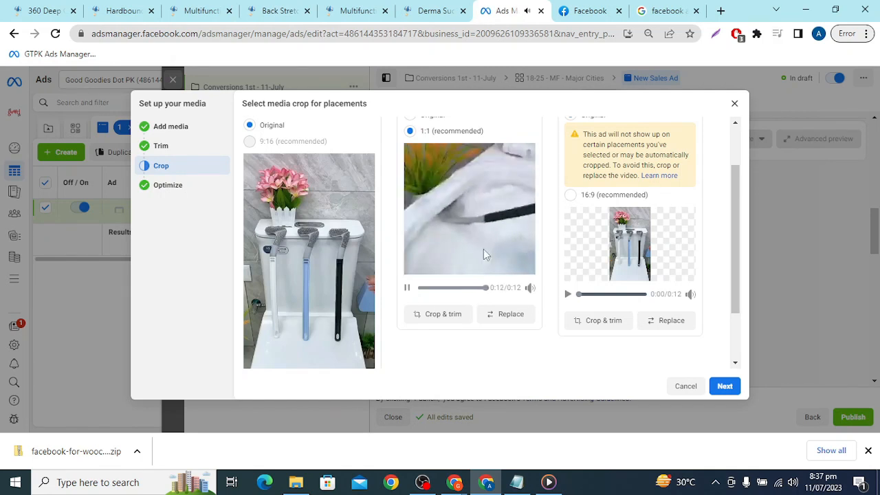
Step: Choose the 16:9 recommended crop for the right column, preview it, and continue to Optimize
scroll(484, 251, "up", 1)
scroll(575, 250, "down", 1)
left_click(573, 196)
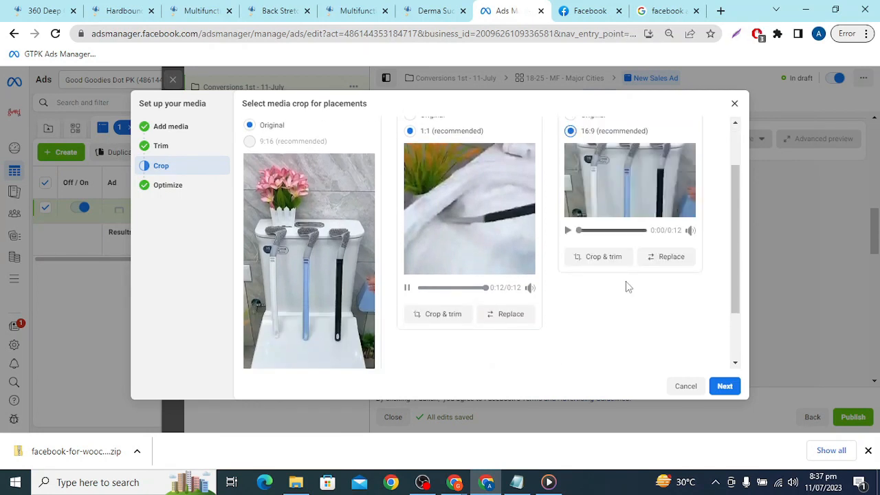
scroll(622, 239, "up", 1)
left_click(567, 294)
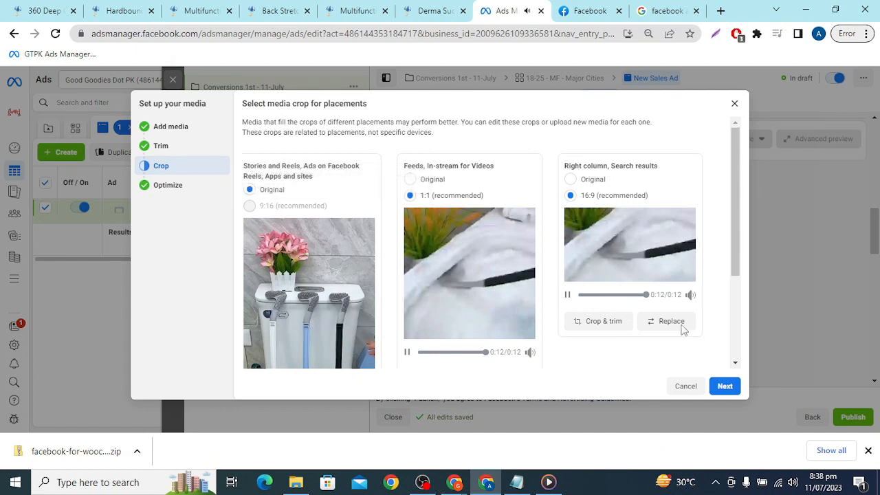
left_click(725, 386)
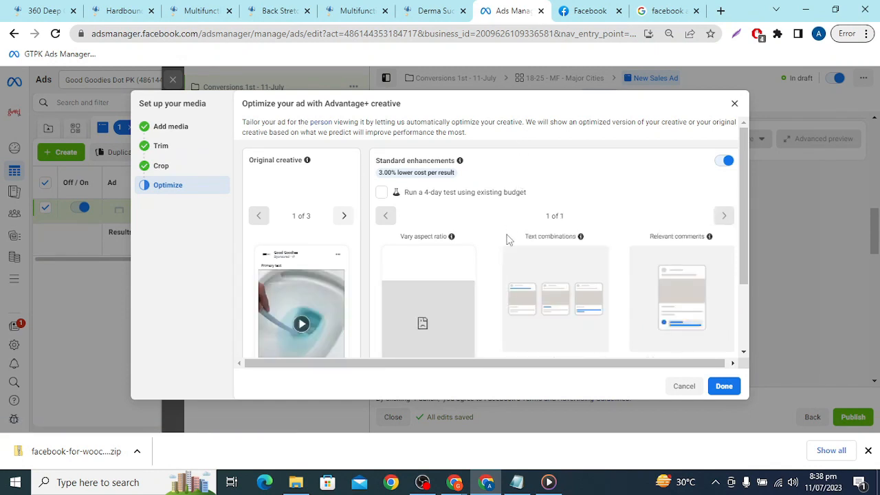
Step: Accept the standard Advantage+ creative enhancements in the dialog
scroll(507, 239, "down", 2)
scroll(508, 239, "up", 2)
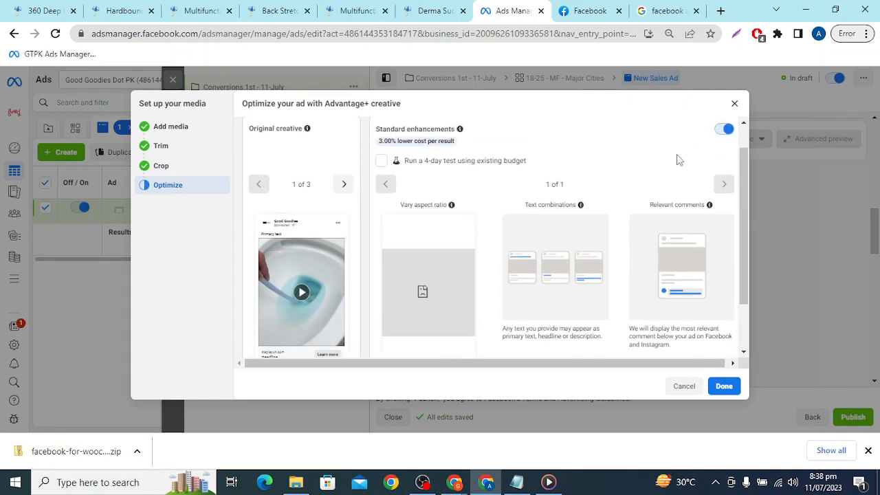
scroll(629, 268, "down", 1)
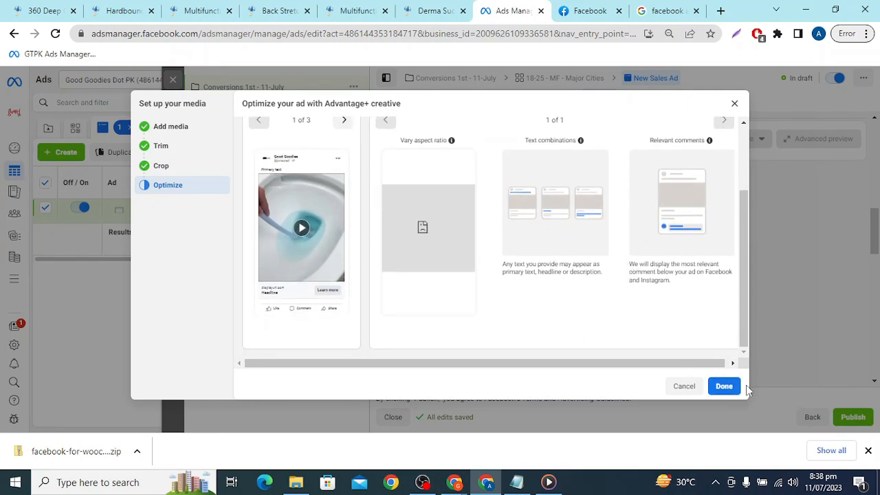
left_click(725, 385)
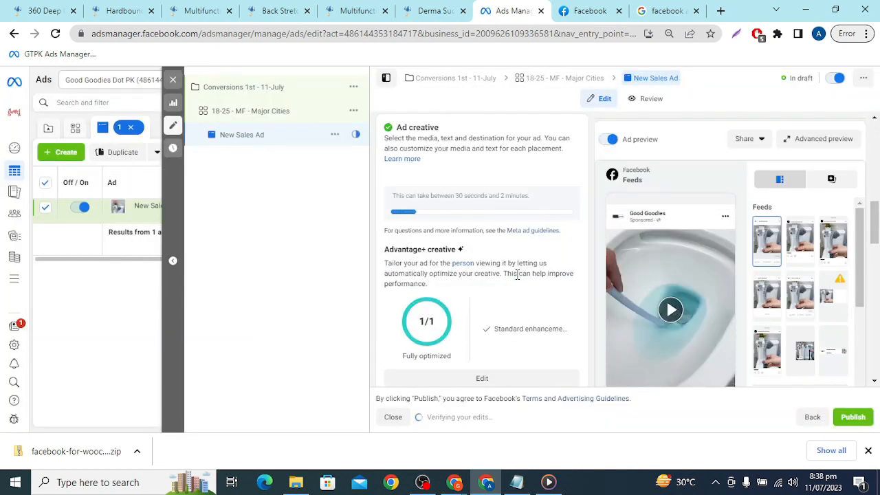
Step: Place the cursor in the ad's Primary text box further down the editor
scroll(519, 279, "down", 1)
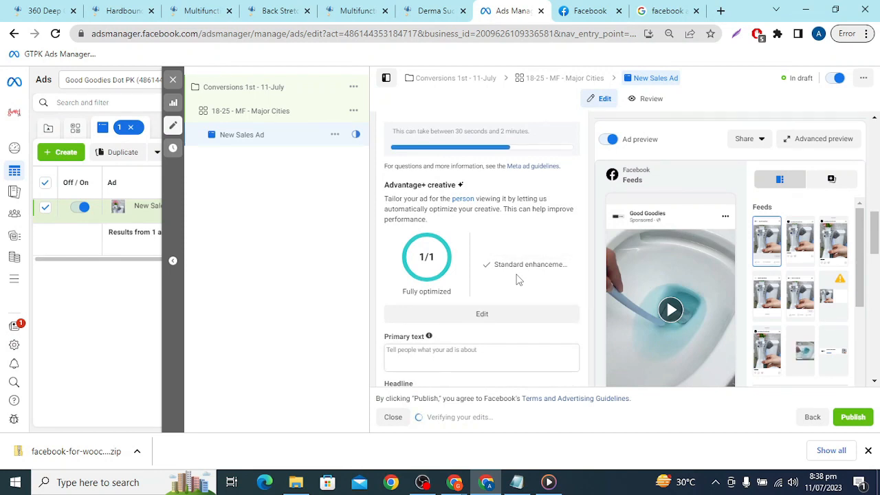
scroll(497, 219, "down", 2)
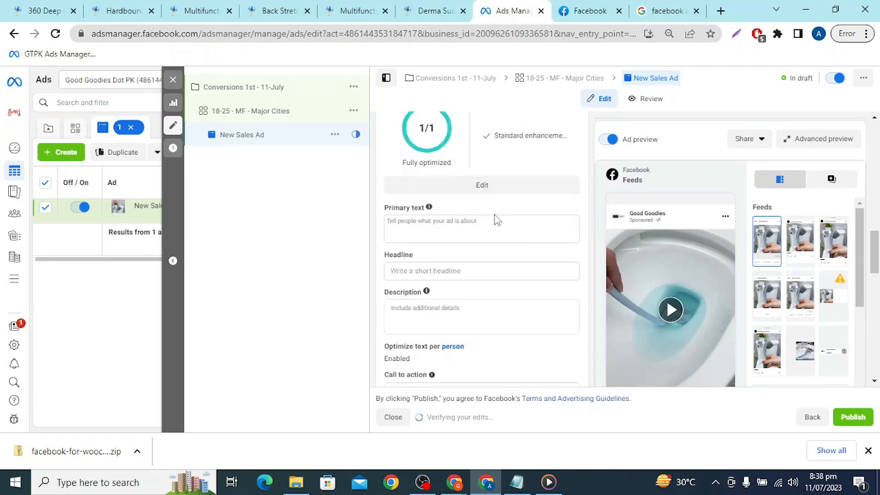
left_click(452, 224)
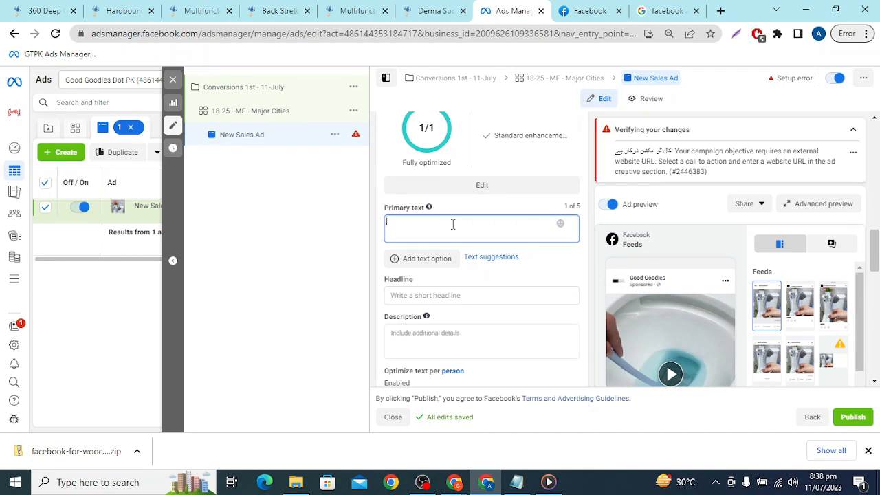
scroll(452, 224, "down", 1)
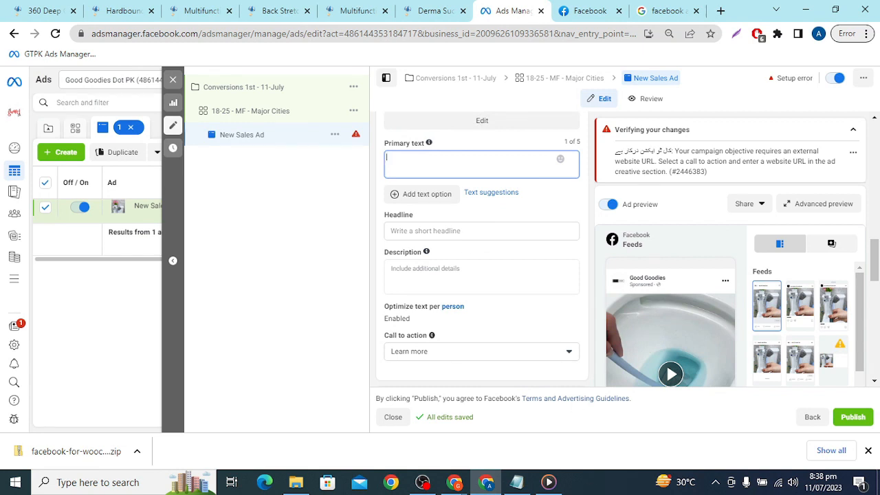
Step: Bring the Notepad notes forward and insert blank lines above the top divider
left_click(529, 489)
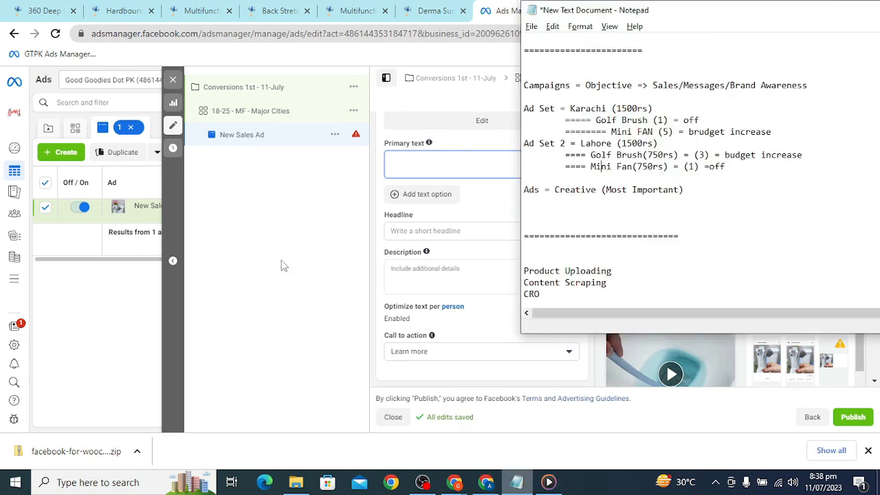
left_click(538, 38)
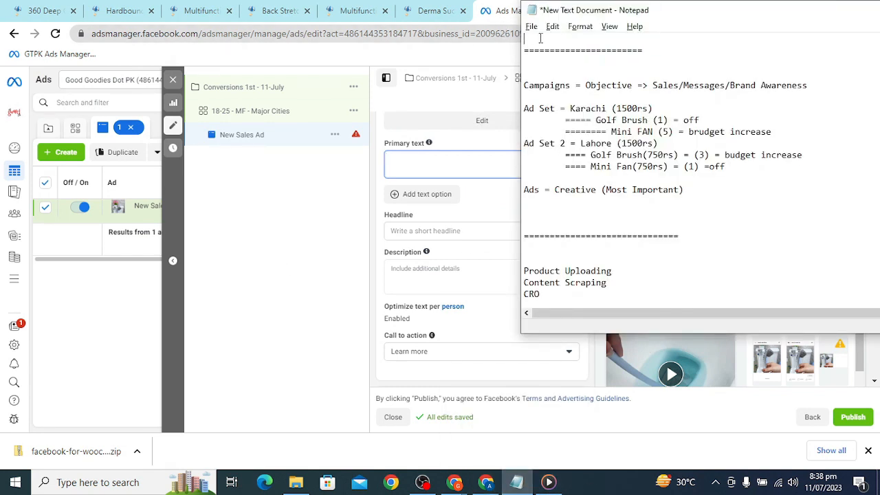
key("Return")
key("Return")
key("Return")
key("Return")
key("Return")
key("Return")
key("Return")
key("Return")
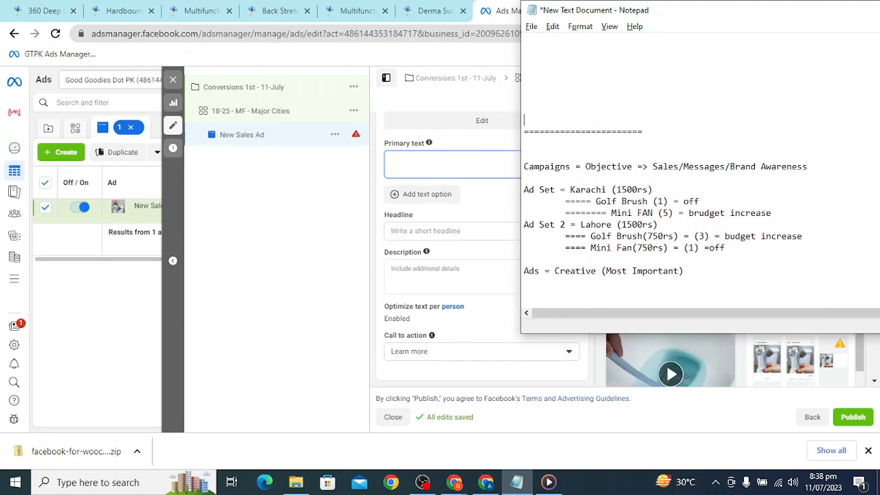
key("Up")
key("Up")
key("Up")
key("Up")
key("Up")
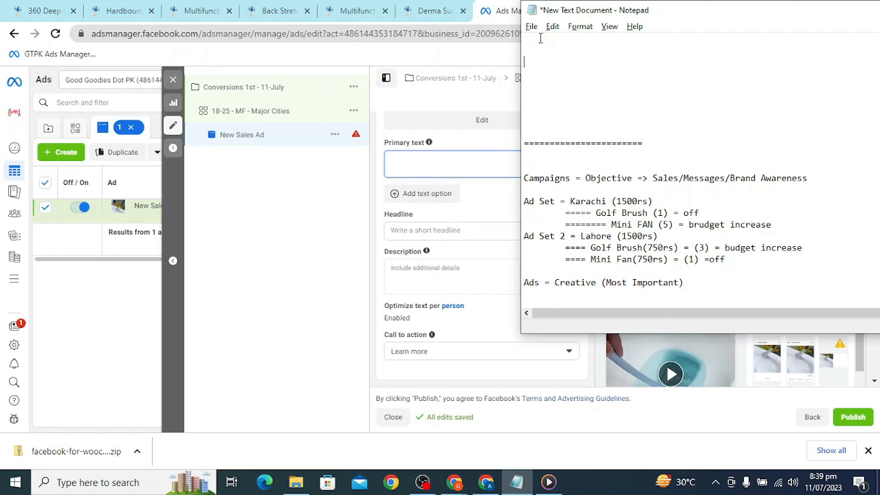
Step: Type a '==== Conversion' heading with 'Attract - Eyecatch' and 'Convince = Sale Points = Benefits' lines
type("==== S")
type("ou")
key("BackSpace")
type("nversion")
key("Return")
key("Return")
type("=====")
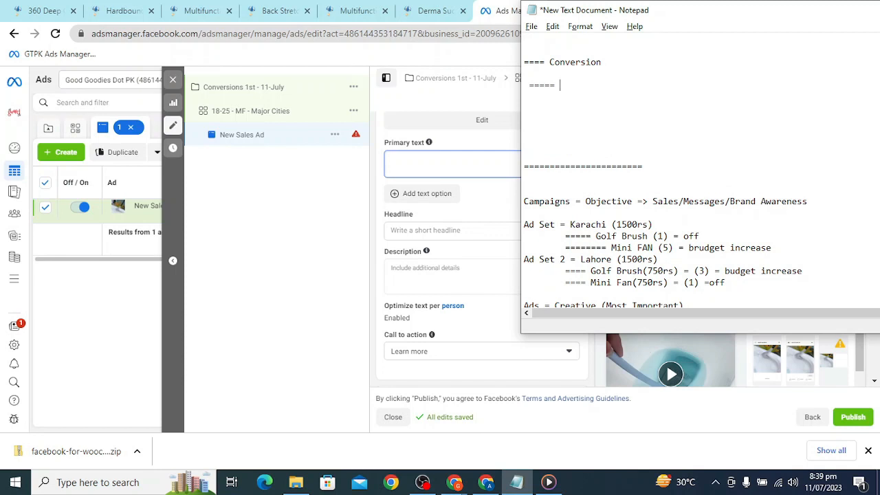
type(" Atta")
type("act")
type(" - Eyet")
type("cat")
type("ch")
key("Return")
type("=====")
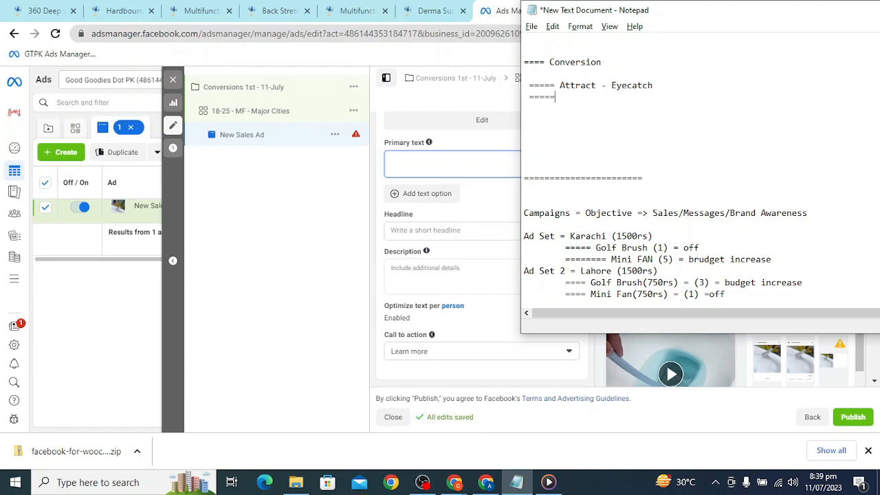
type("== Convince = Sale Points")
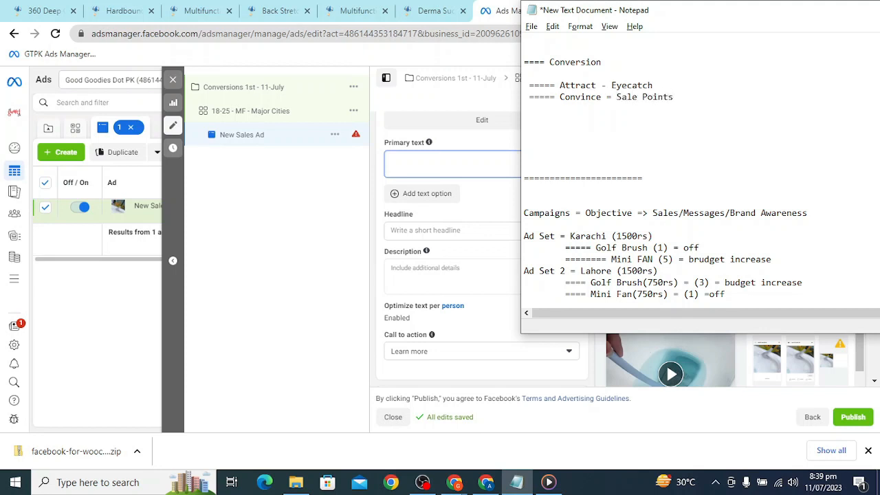
type(" = Benefits")
key("Return")
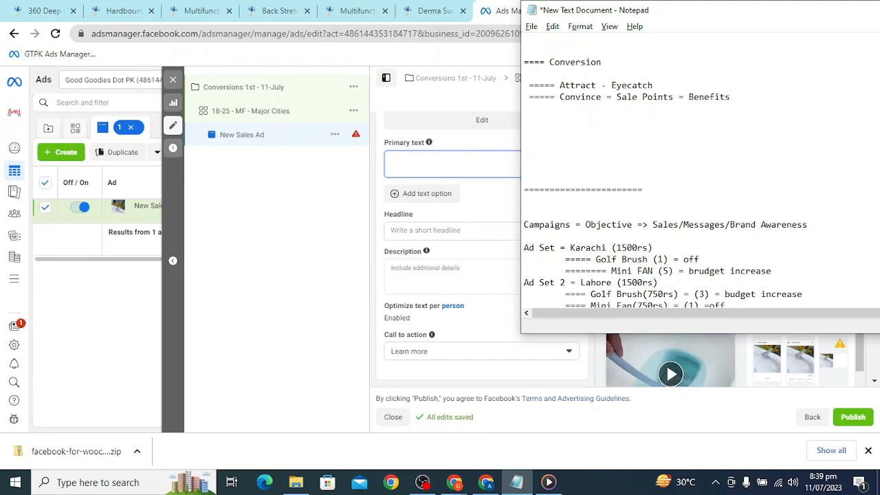
type("====")
Step: Type the final outline line 'Satisfaction = Sense of Urgency = Call To Actions'
type("M")
key("BackSpace")
type("Satisf")
type("action")
type("Se")
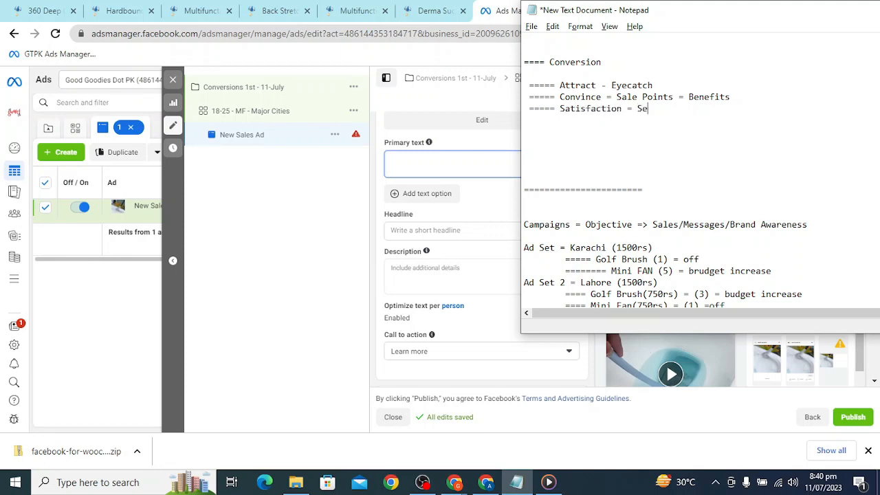
type("nse of Urgency = Cat")
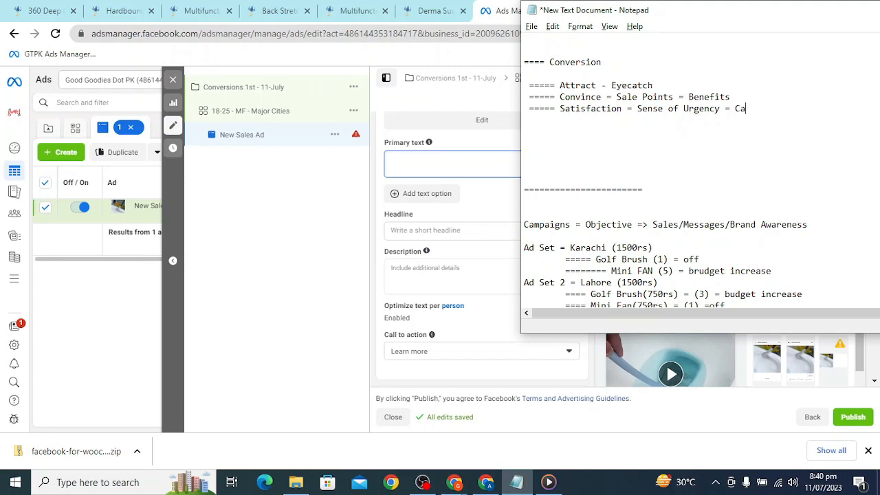
key("BackSpace")
type("ll To Actions")
Step: Select the Conversion heading and its three stage lines to review them
double_click(558, 62)
left_click(605, 98)
left_click_drag(525, 85, 770, 108)
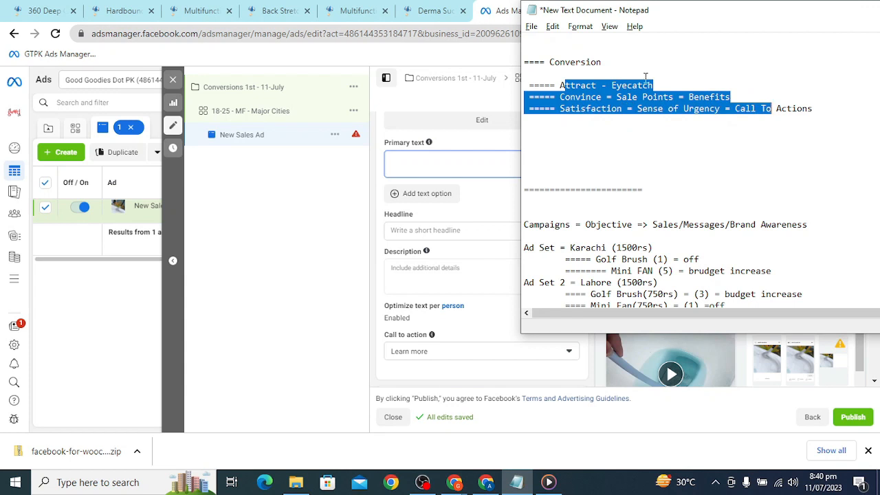
left_click(575, 63)
double_click(575, 63)
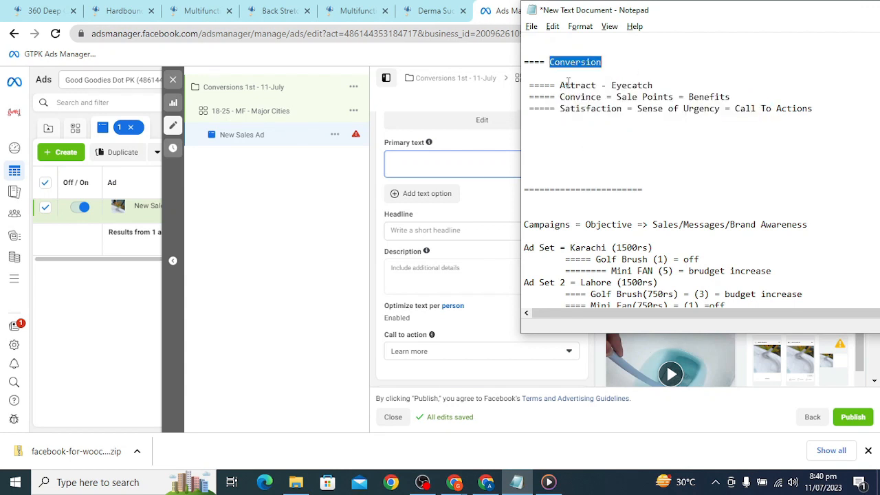
left_click_drag(559, 85, 814, 132)
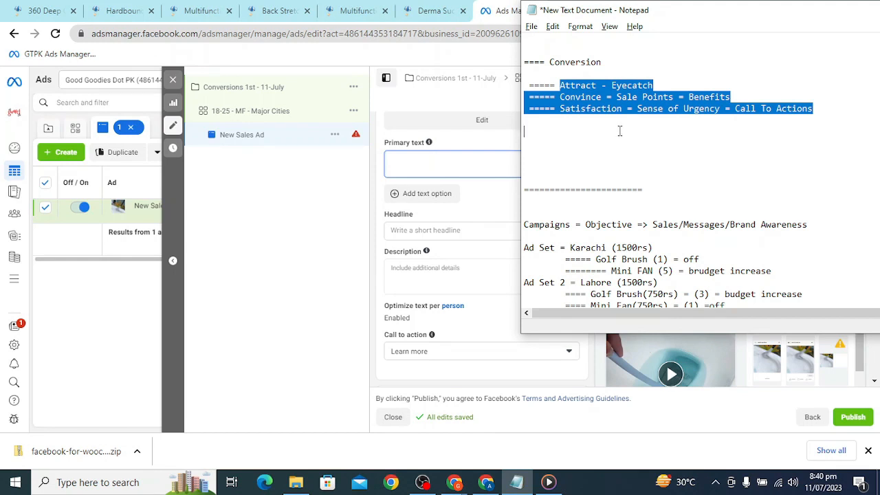
left_click(551, 54)
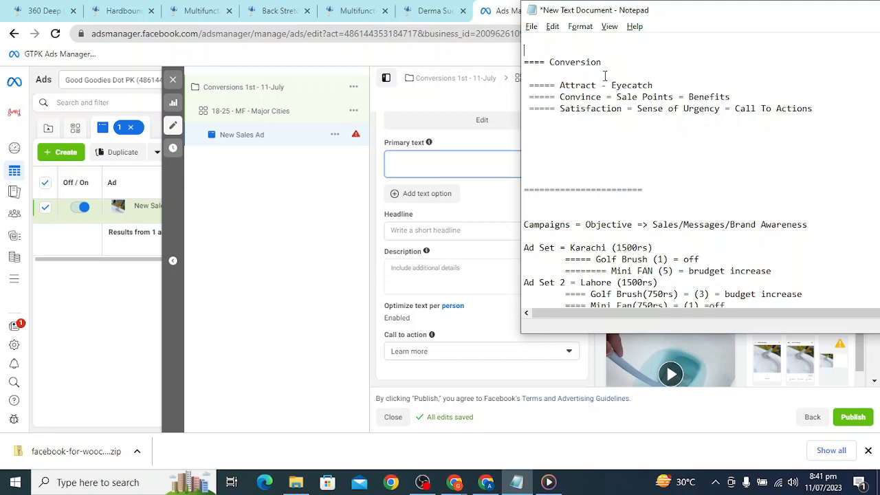
Step: Return to the New Sales Ad's Primary text field after glancing at the Notepad notes
left_click(455, 161)
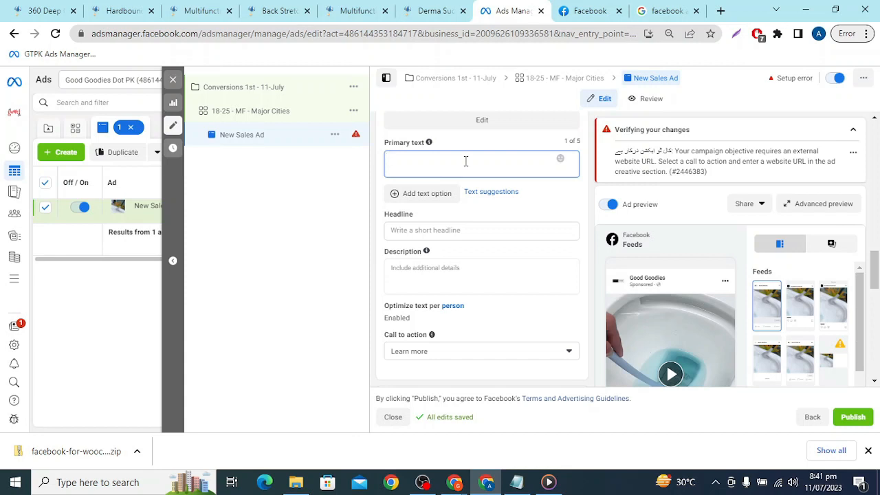
key("alt+Tab")
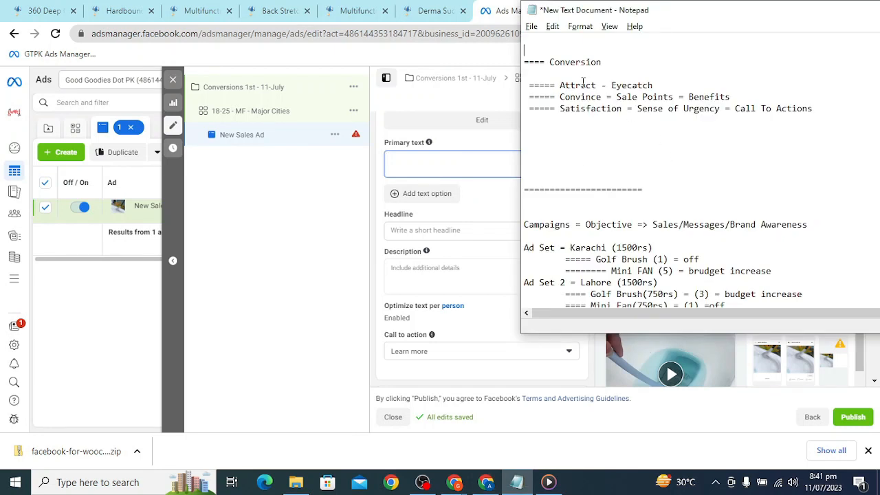
left_click(462, 155)
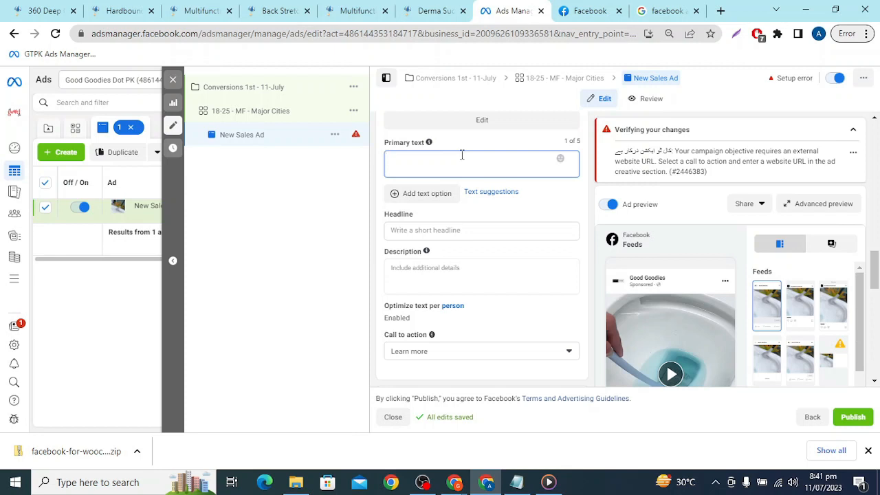
Step: Enter 'Ever felt your current toilet brush is not in ideal shape?' as the primary text
type("Ever felt your current")
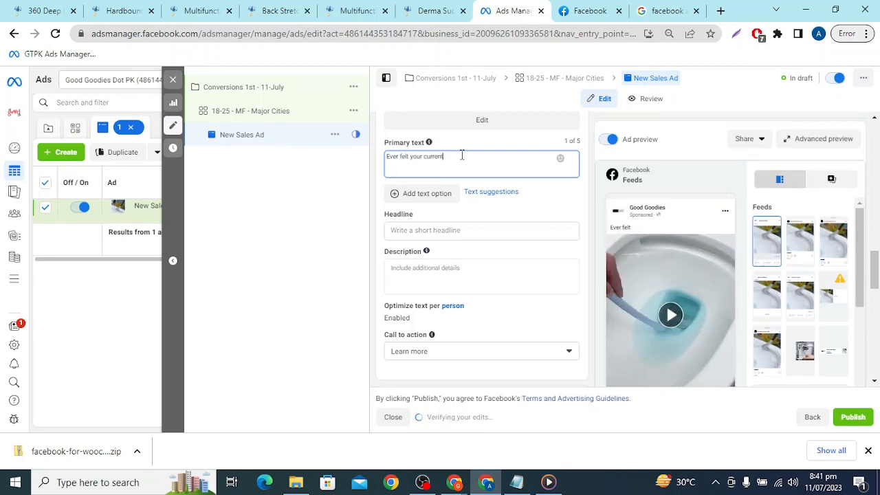
type(" toilet")
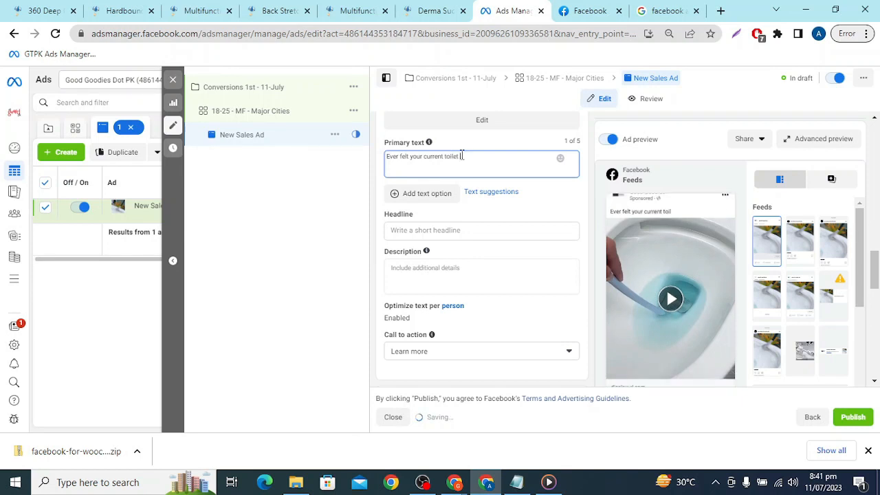
type(" brush is n")
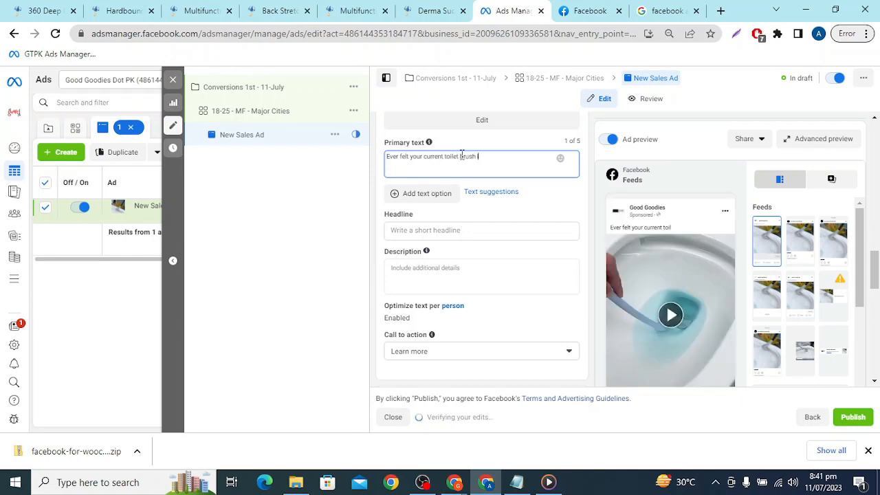
type("ot in ideal shape?")
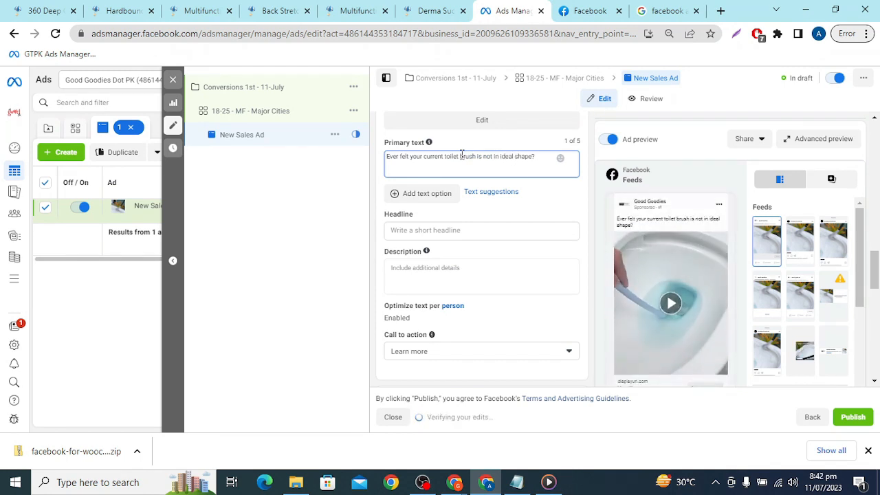
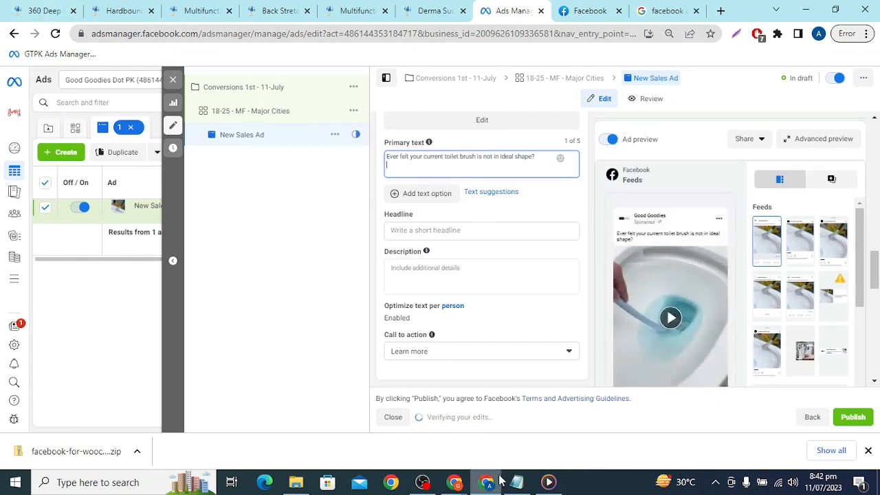
Step: Bring the AliExpress silicone toilet brush product window to the front
mouse_move(454, 482)
left_click(484, 411)
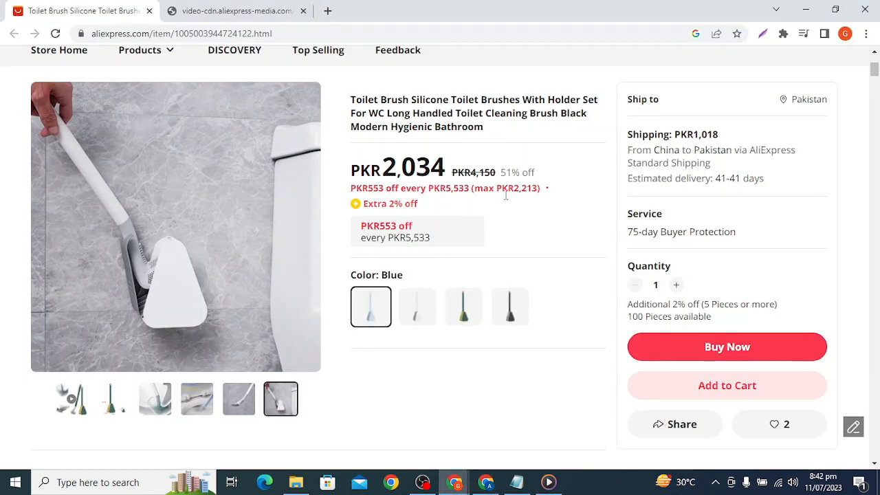
Step: Switch to the Good Goodies Golf Head 360 brush page and scroll to its description
mouse_move(484, 482)
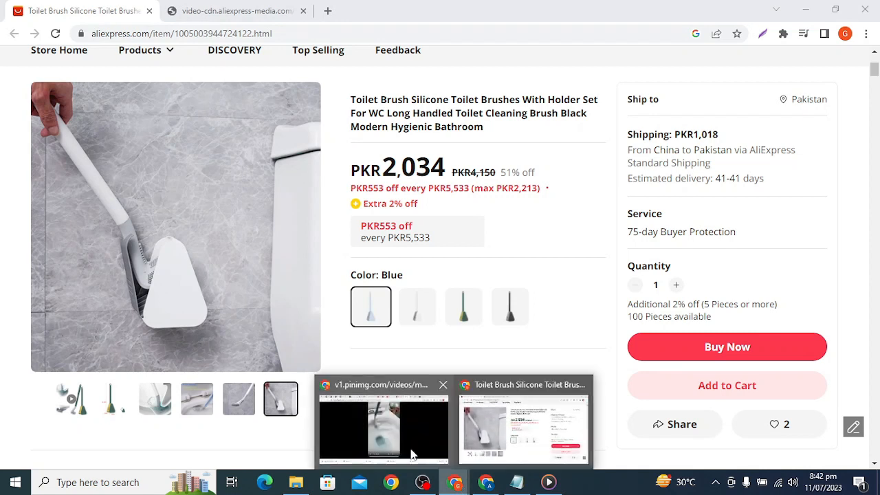
left_click(391, 422)
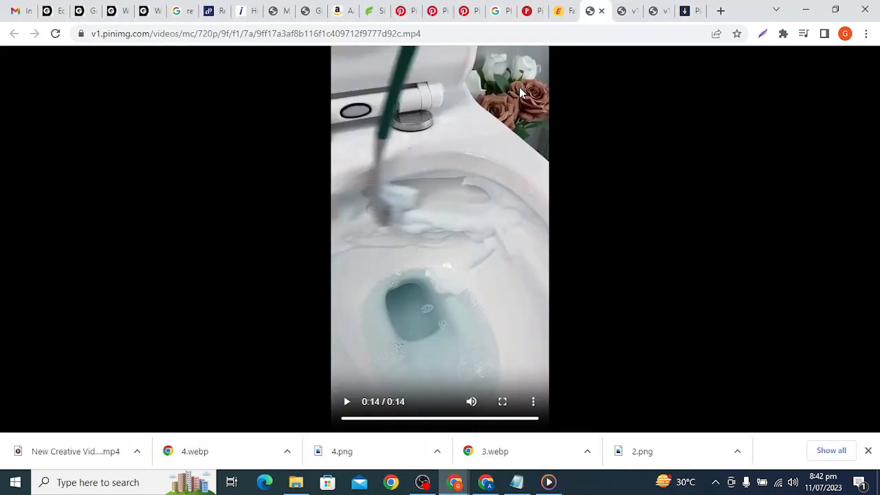
left_click(77, 11)
scroll(440, 197, "up", 4)
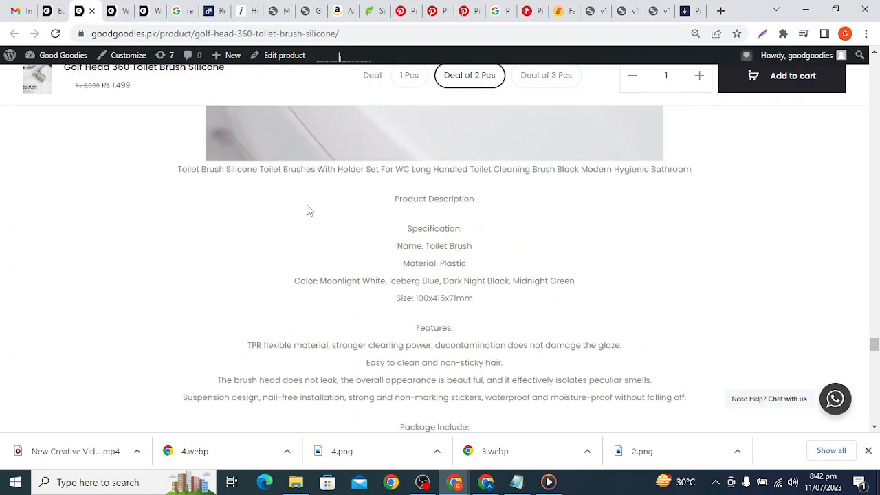
scroll(386, 228, "up", 10)
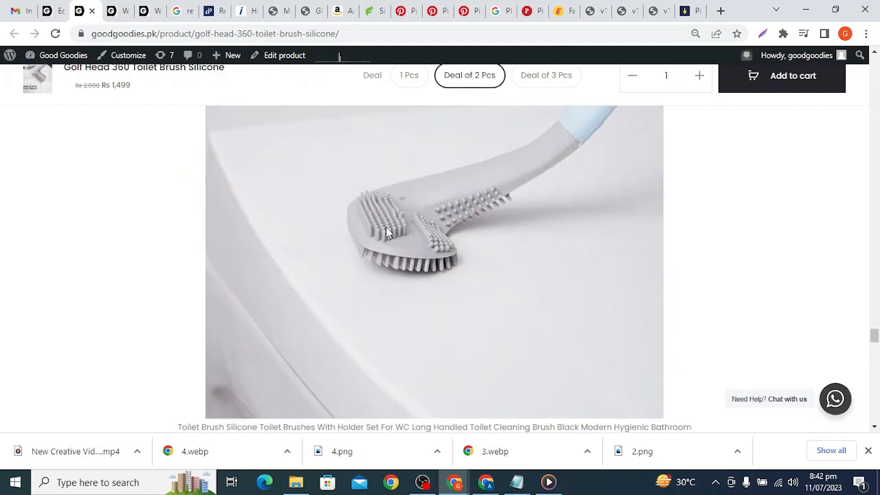
scroll(386, 232, "up", 5)
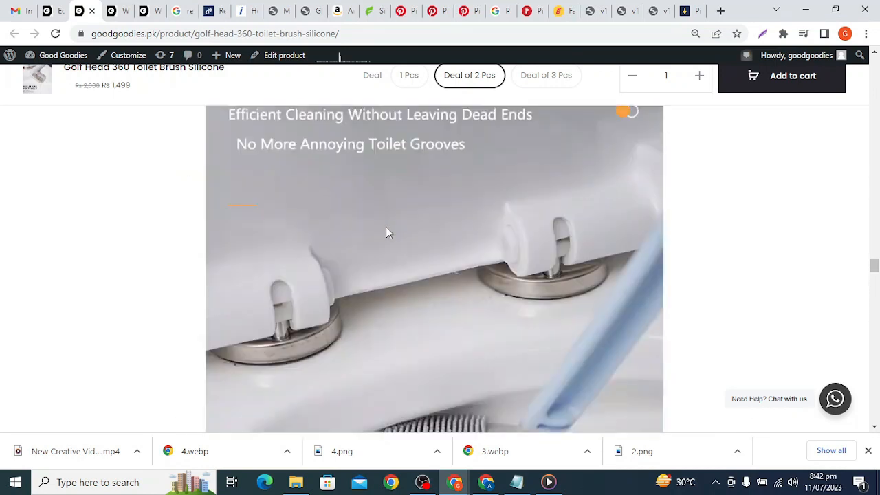
left_click_drag(873, 249, 873, 66)
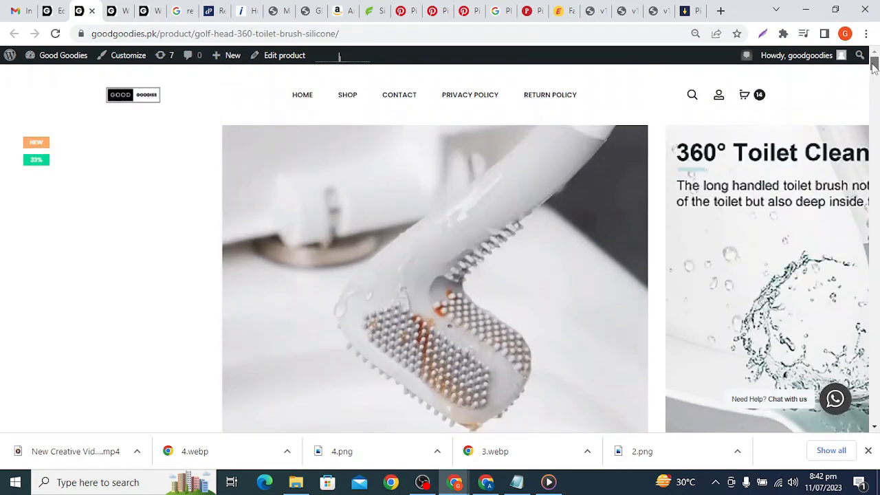
scroll(536, 210, "down", 5)
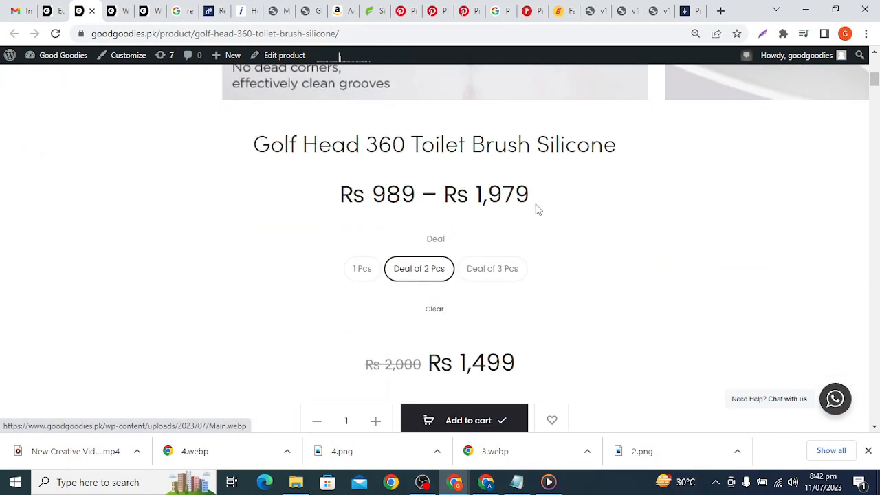
scroll(533, 209, "up", 2)
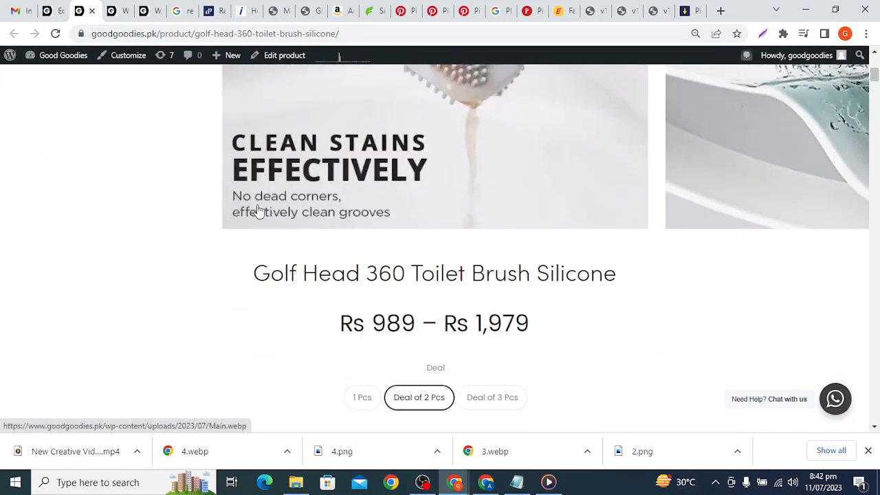
scroll(526, 278, "down", 8)
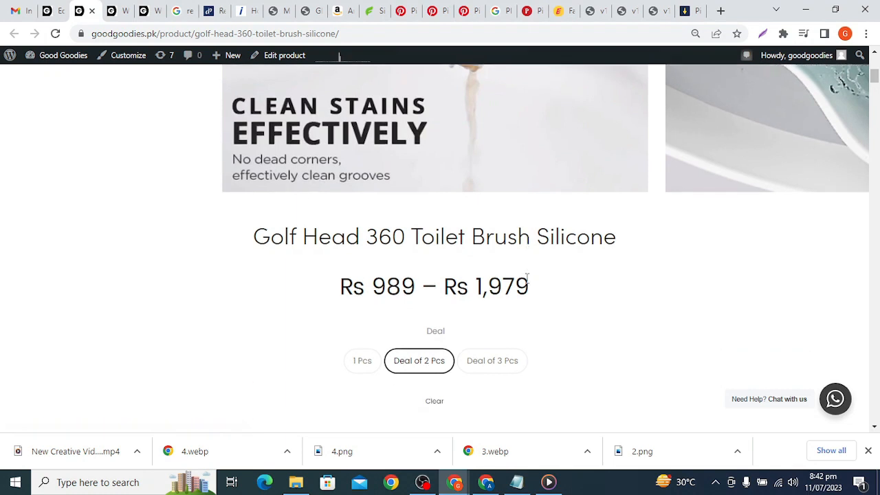
scroll(526, 282, "down", 7)
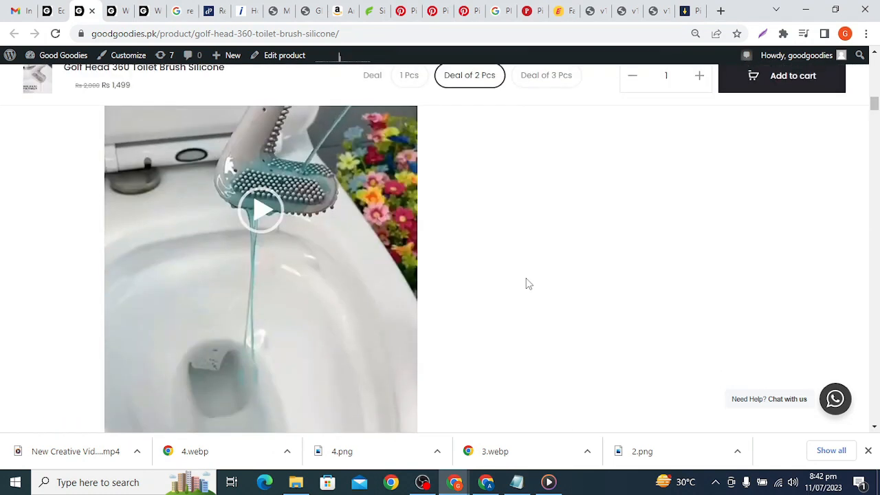
scroll(527, 281, "up", 1)
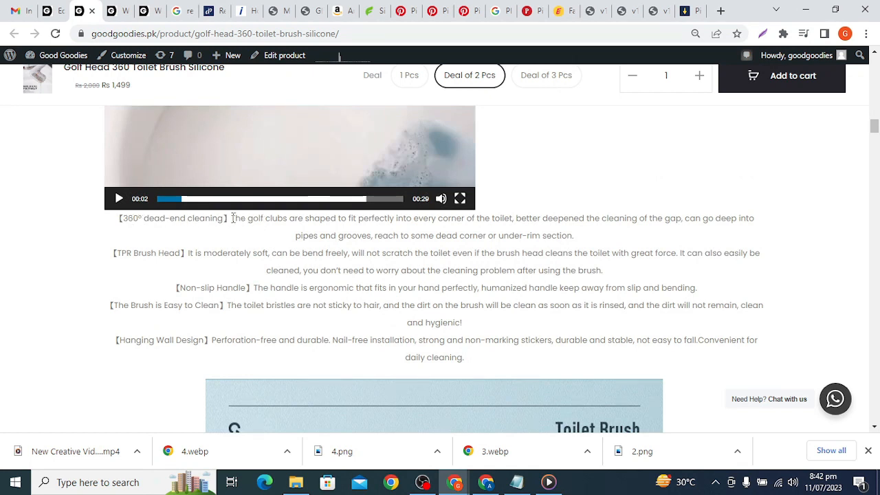
Step: Select the description phrase 'shaped to fit perfectly into every corner of the toilet'
double_click(276, 219)
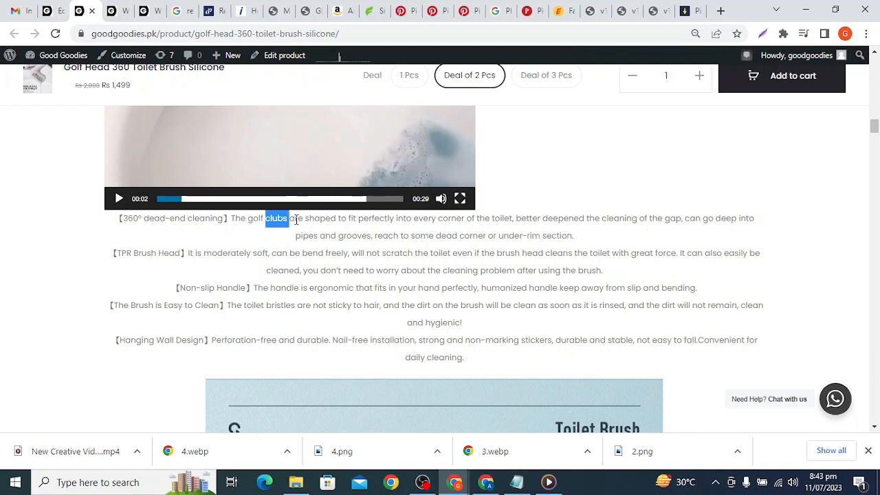
left_click(297, 219)
left_click_drag(308, 219, 513, 232)
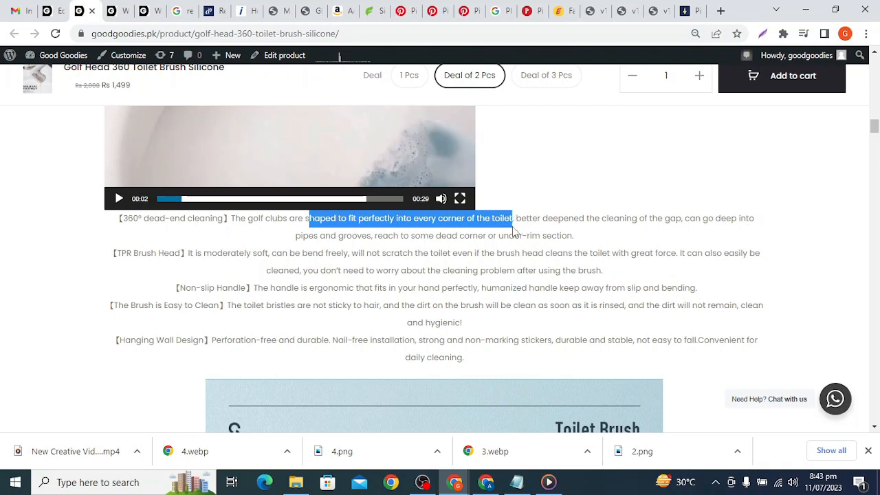
left_click_drag(308, 218, 515, 230)
key("ctrl+c")
Step: Start a new primary text line with a 👉 emoji from the emoji picker
key("alt+Tab")
key("alt+Tab")
key("alt+Tab")
scroll(213, 55, "down", 5)
key("alt+Tab")
key("alt+Tab")
key("alt+Tab")
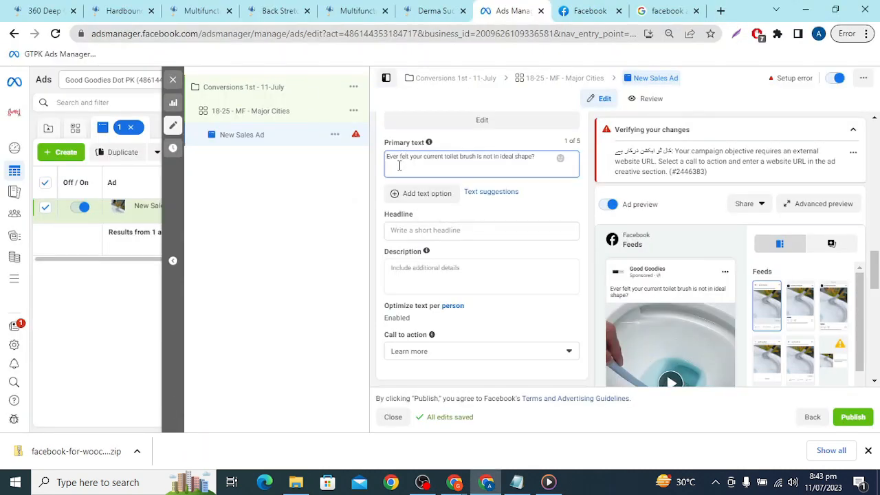
key("Return")
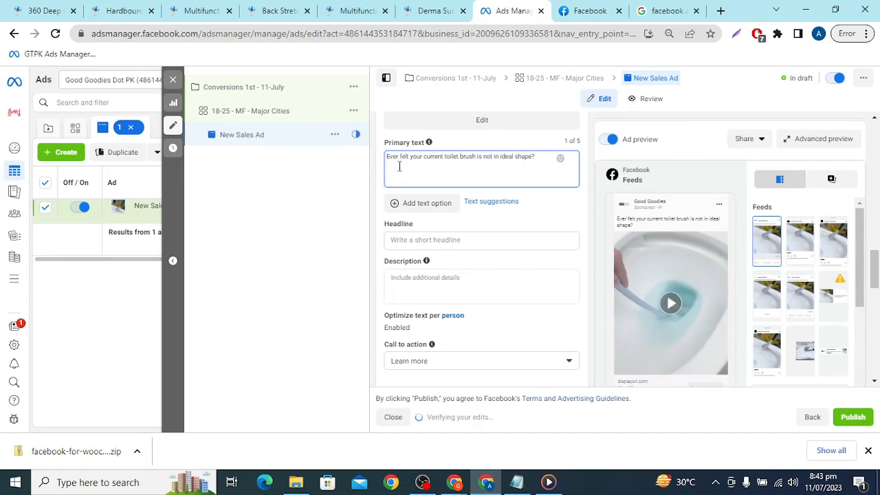
left_click(561, 159)
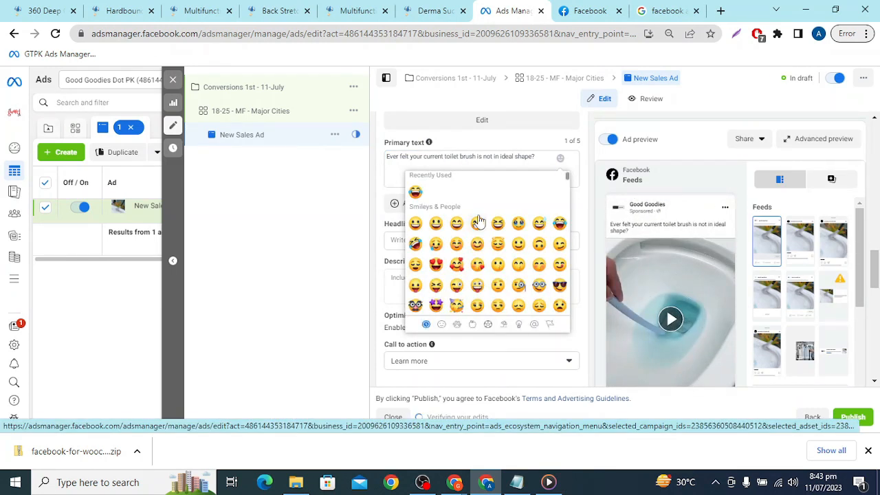
scroll(479, 249, "down", 2)
scroll(479, 249, "down", 3)
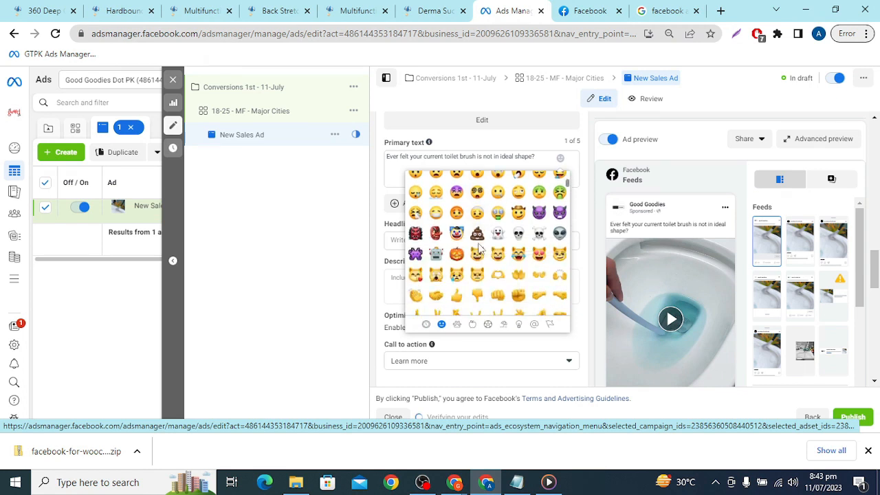
scroll(533, 274, "down", 2)
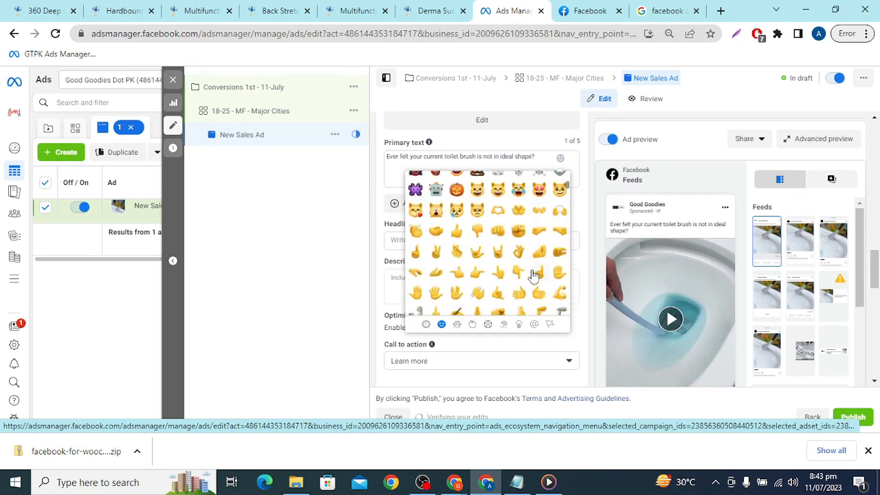
left_click(477, 273)
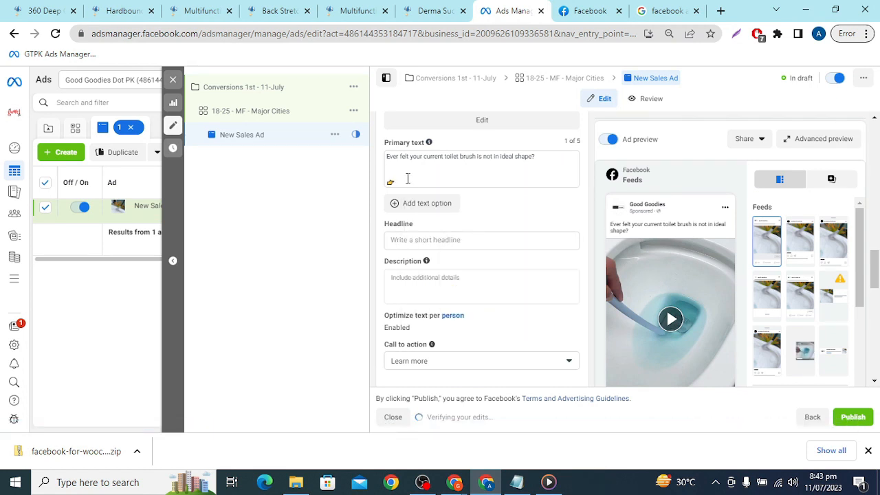
left_click(402, 182)
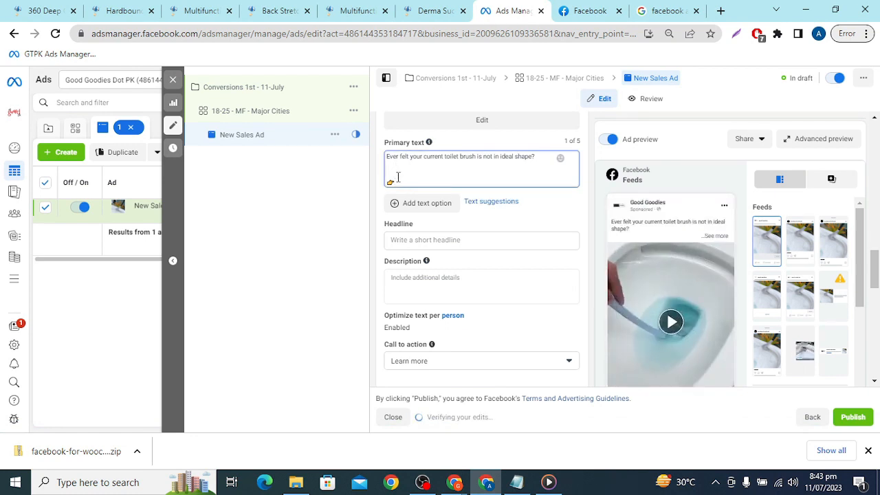
key("BackSpace")
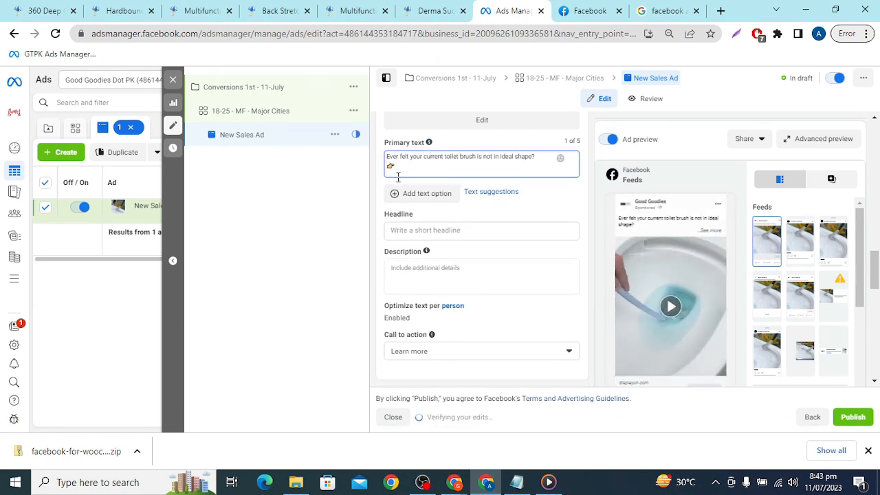
Step: Paste the phrase after the emoji, edited to 'This brushes are shaped to fit perfectly into every corner of the toilet'
key("ctrl+v")
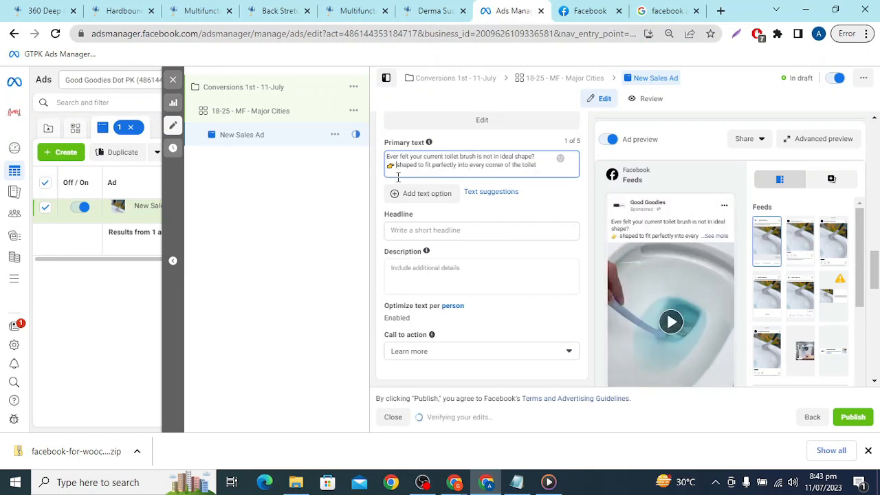
type("These")
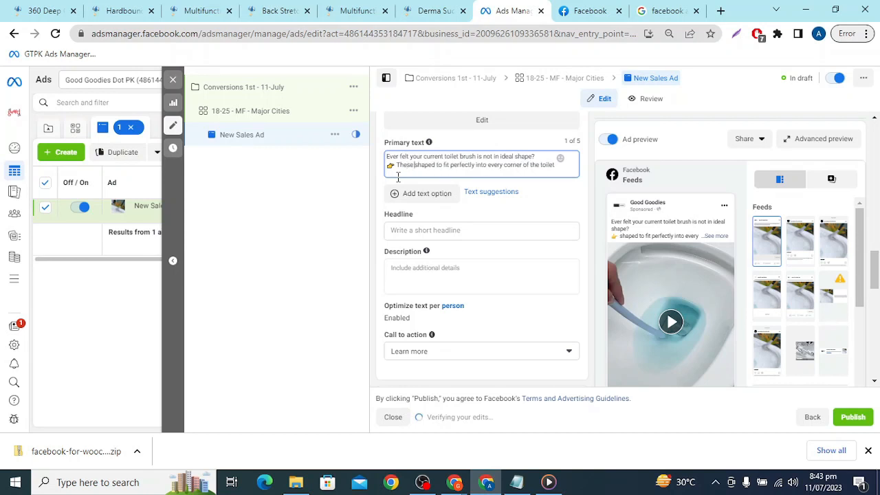
key("BackSpace")
key("BackSpace")
key("BackSpace")
key("BackSpace")
key("BackSpace")
key("BackSpace")
type("his brush")
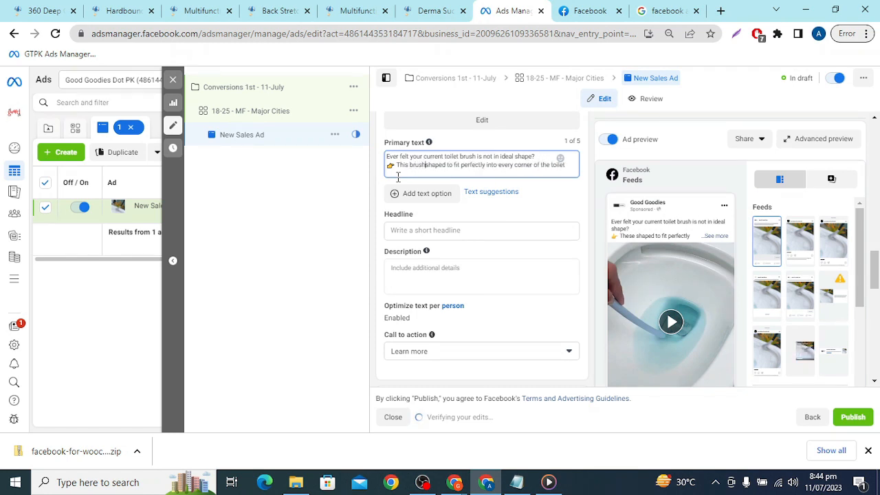
type(" are")
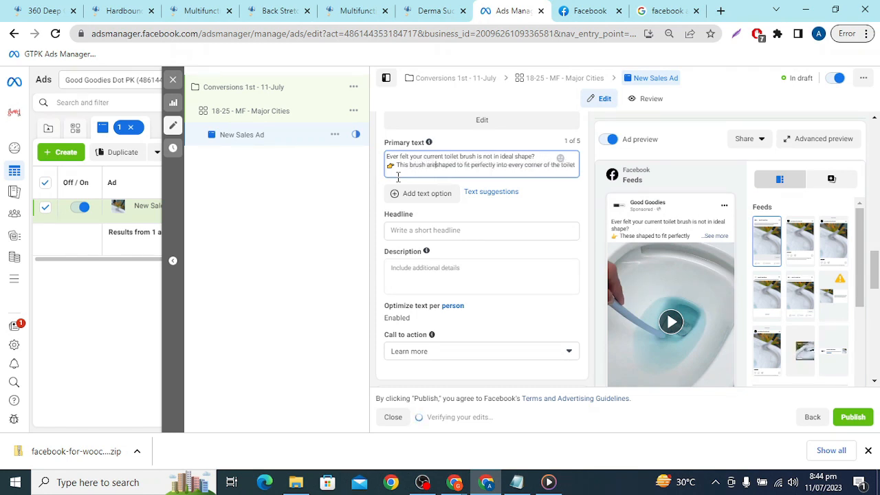
key("Left")
key("Left")
key("Left")
key("Left")
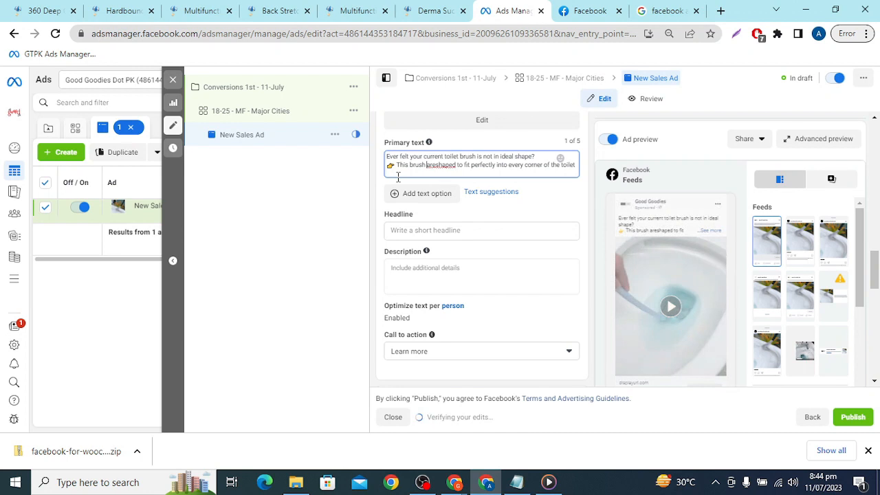
type("es")
key("Right")
key("Right")
key("Right")
key("Right")
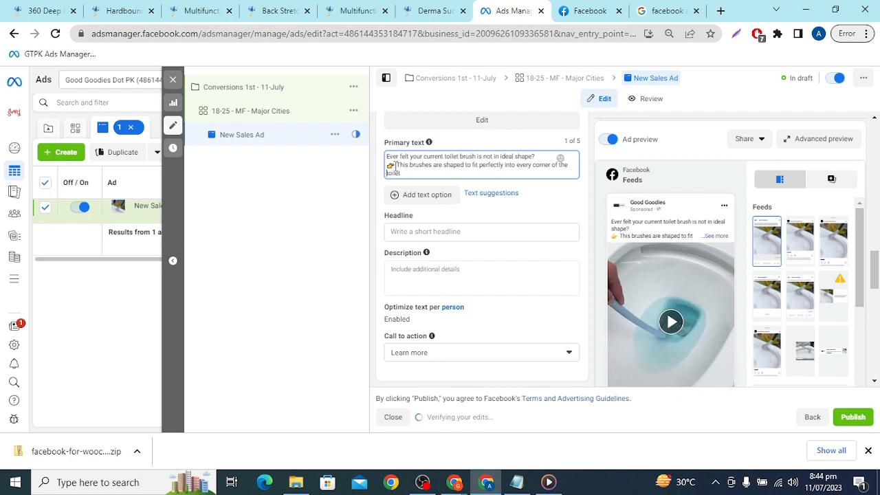
Step: Add three more 👉 bullet lines below the toilet-corner line
key("Return")
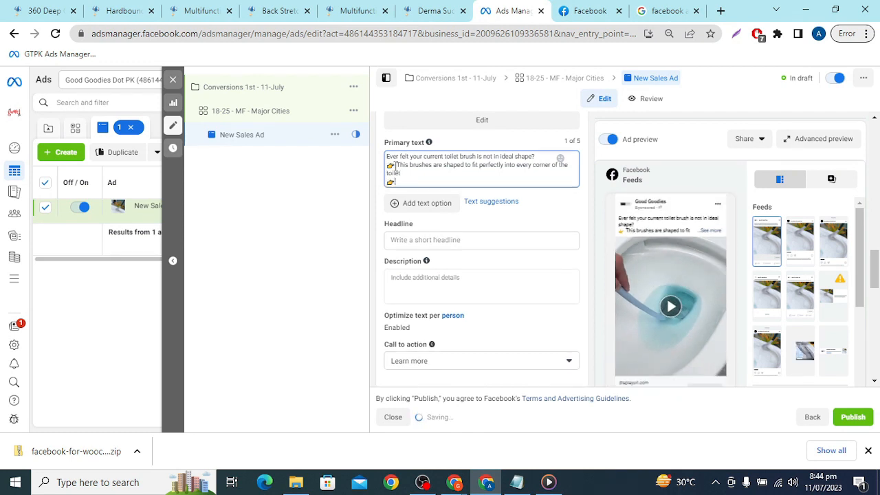
type("👉")
key("Return")
type("👉")
key("Return")
type("👉")
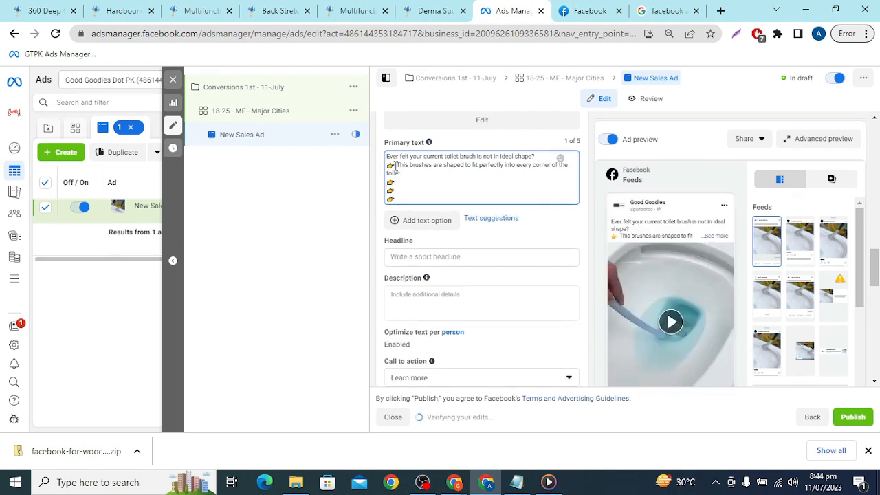
key("Up")
key("Up")
key("alt+Tab")
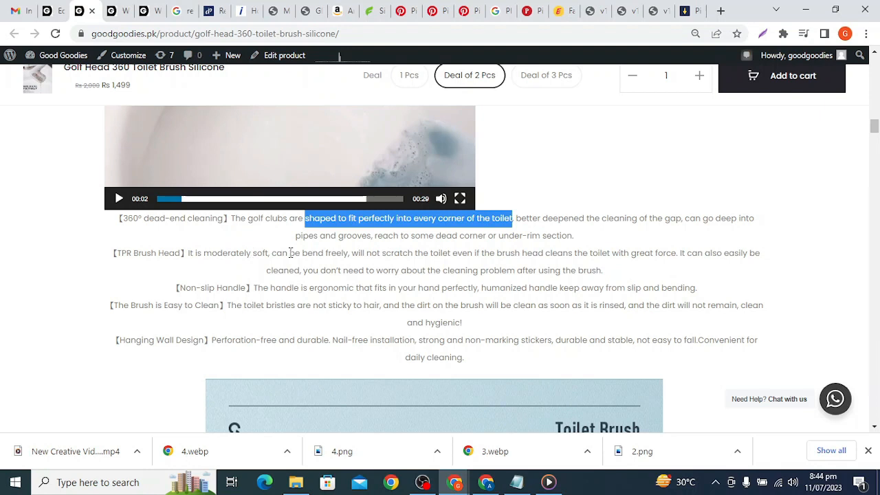
Step: Copy the soft brush head and easy cleaning sentences into the first two 👉 bullets
left_click_drag(188, 253, 678, 264)
key("ctrl+c")
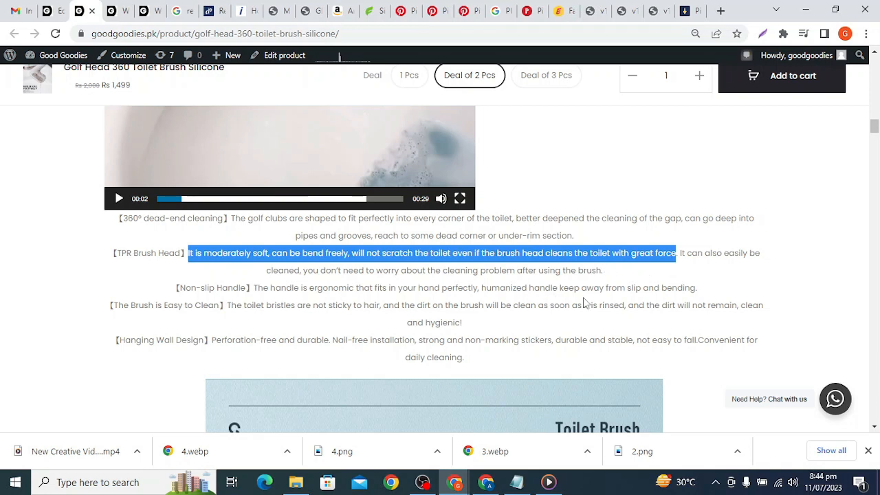
key("alt+Tab")
key("ctrl+v")
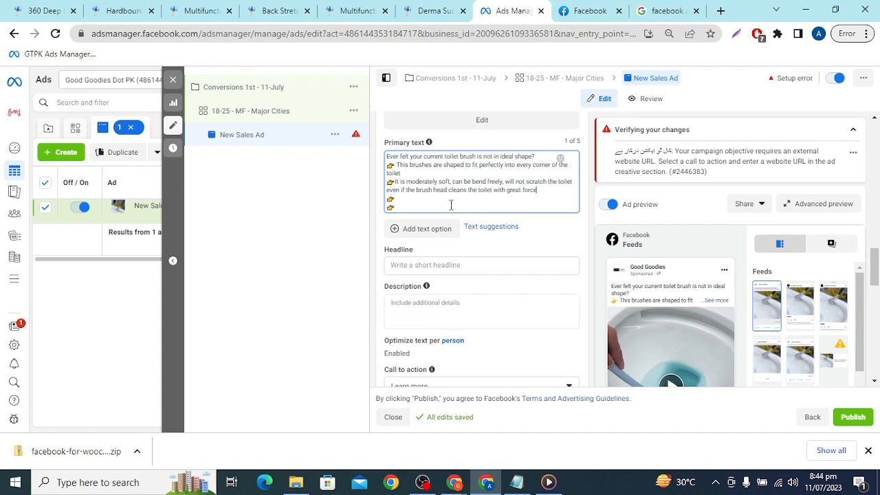
key("alt+Tab")
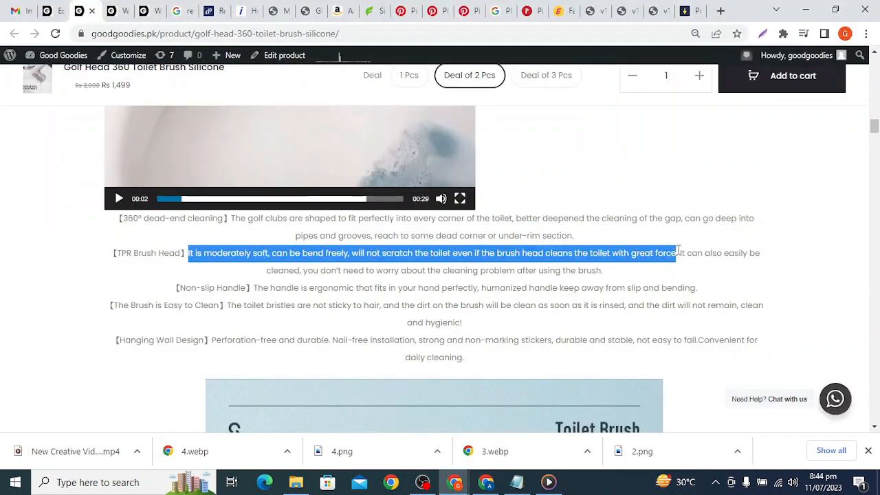
left_click_drag(679, 254, 517, 274)
key("ctrl+c")
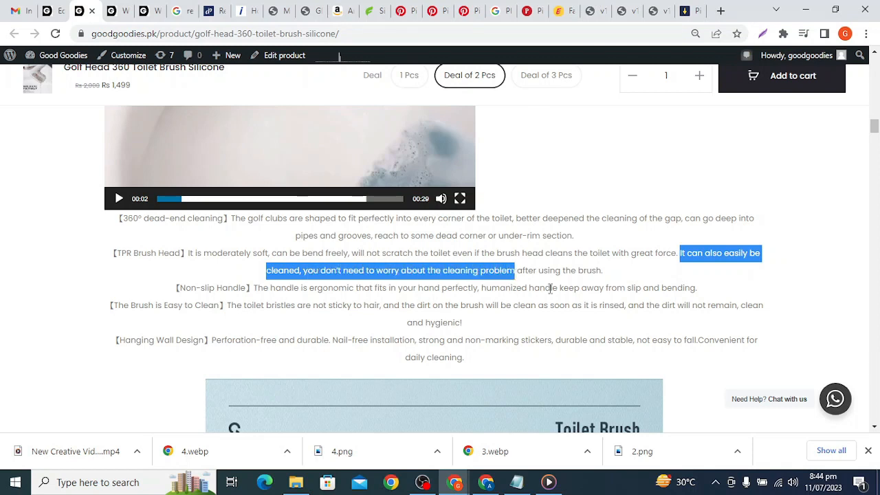
key("alt+Tab")
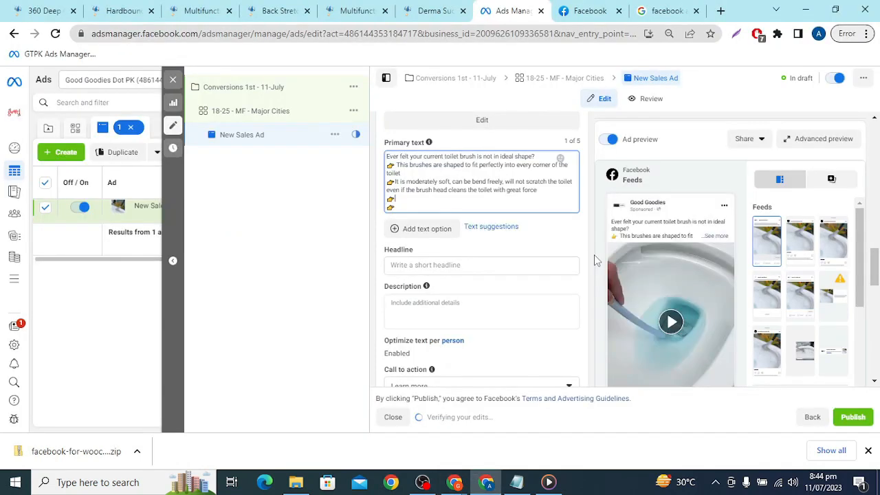
key("ctrl+v")
left_click(428, 213)
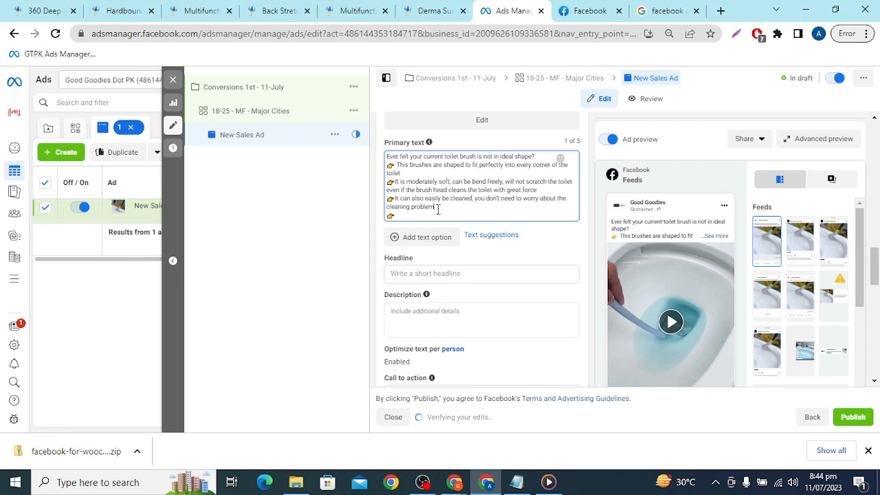
key("alt+Tab")
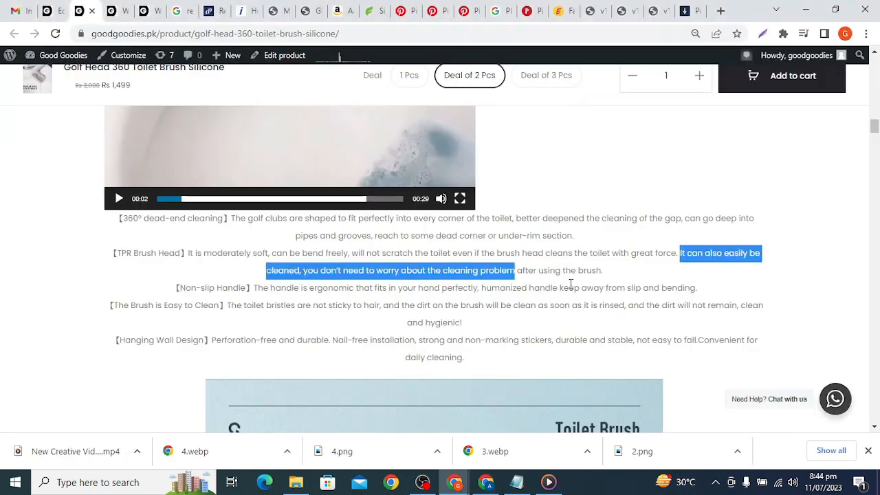
Step: Fill the next bullet with the handle line ending 'fits in your hand perfectly'
left_click(447, 301)
left_click_drag(253, 288, 300, 289)
left_click_drag(375, 288, 477, 290)
key("ctrl+c")
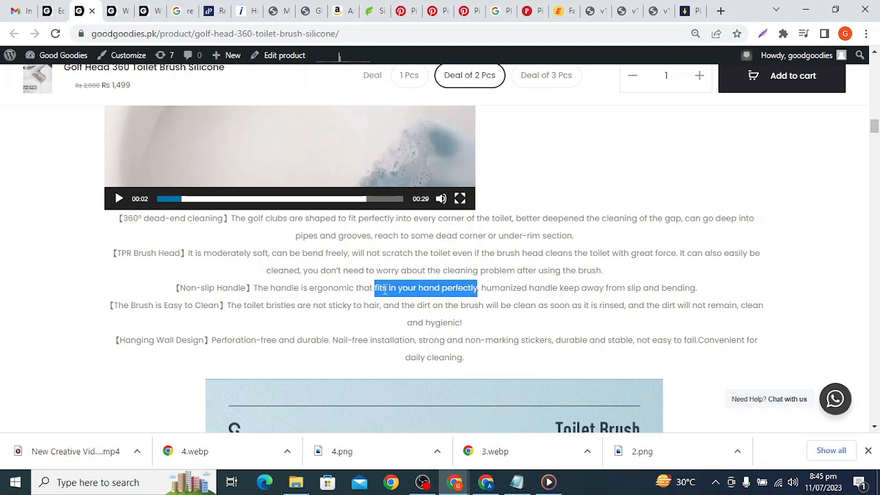
key("alt+Tab")
left_click(463, 214)
key("ctrl+v")
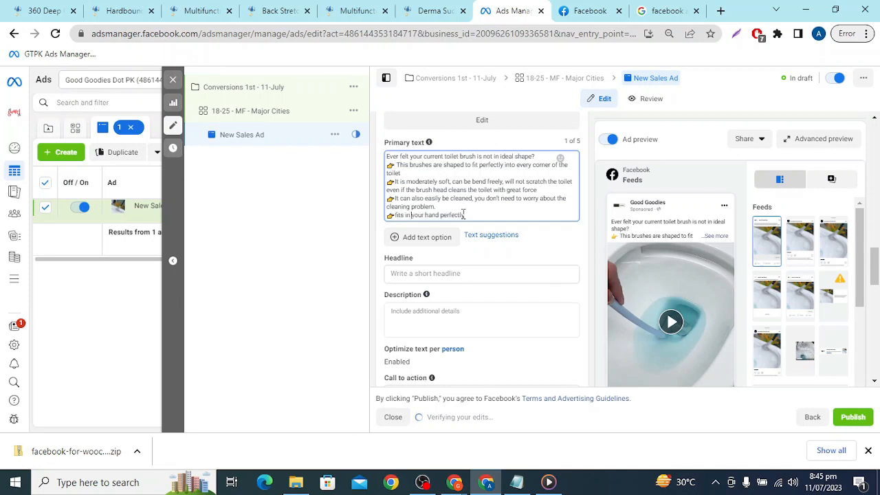
type("The Hand")
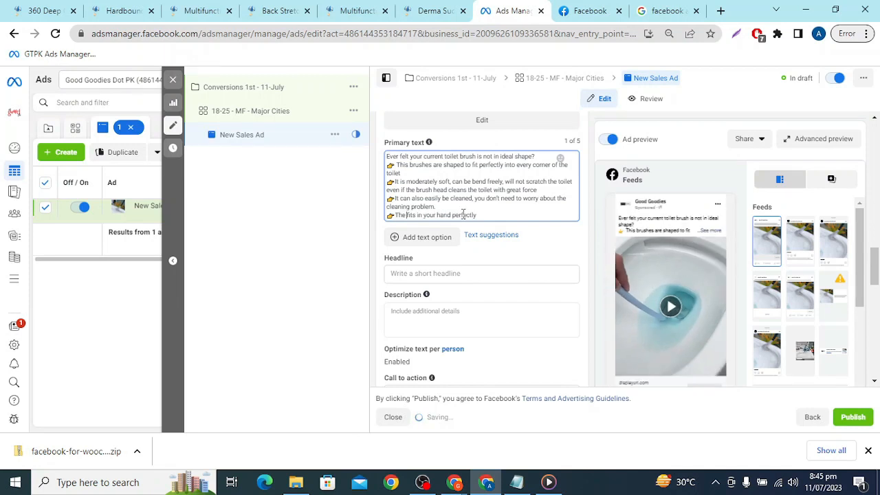
key("BackSpace")
key("BackSpace")
key("BackSpace")
key("BackSpace")
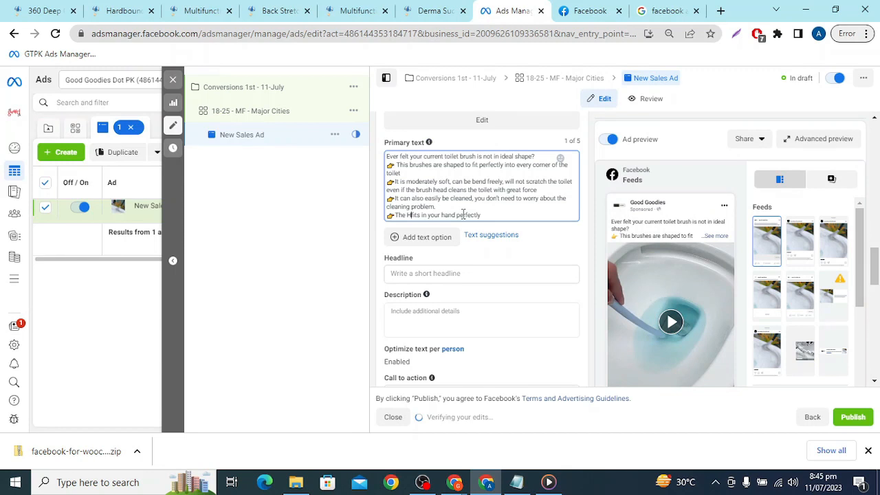
type("handle")
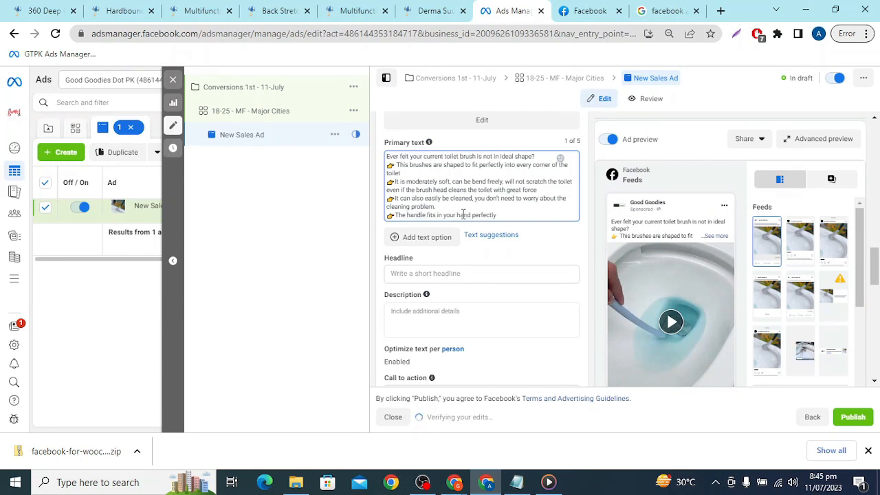
key("End")
key("Return")
Step: Add a final 👉 bullet reading 'clean and hygienic!'
key("alt+Tab")
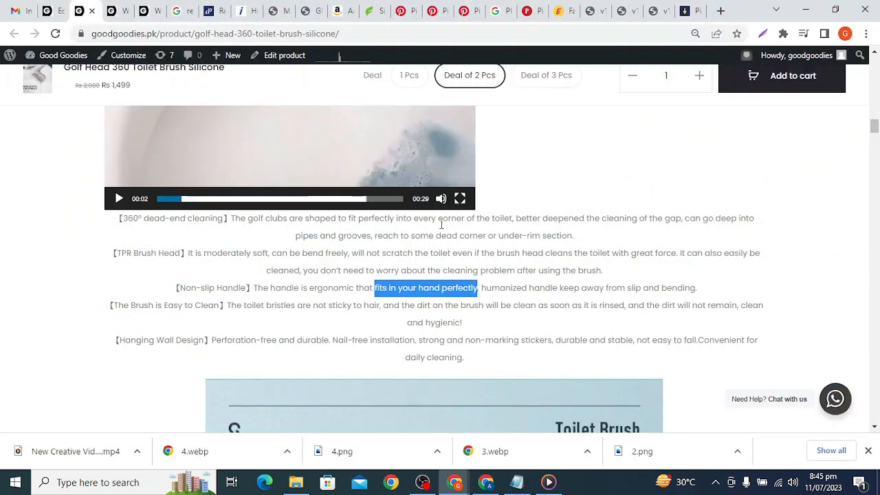
left_click_drag(213, 340, 317, 341)
left_click(340, 352)
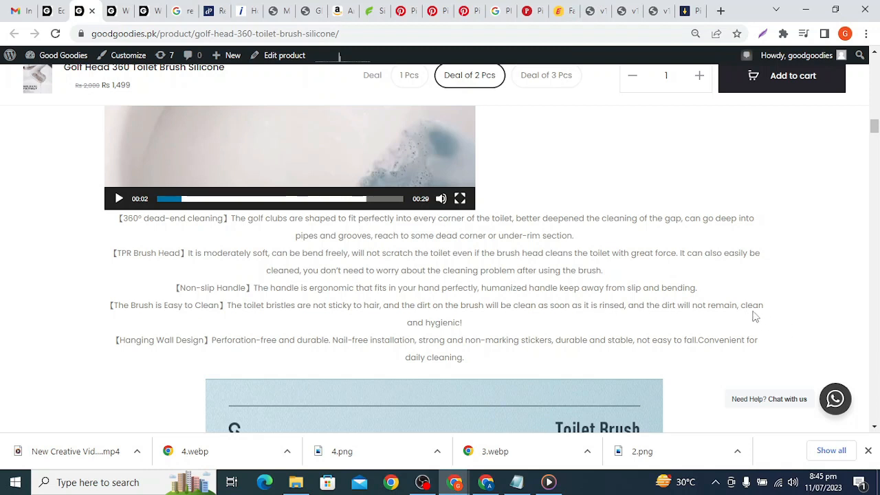
left_click_drag(741, 307, 464, 329)
key("ctrl+c")
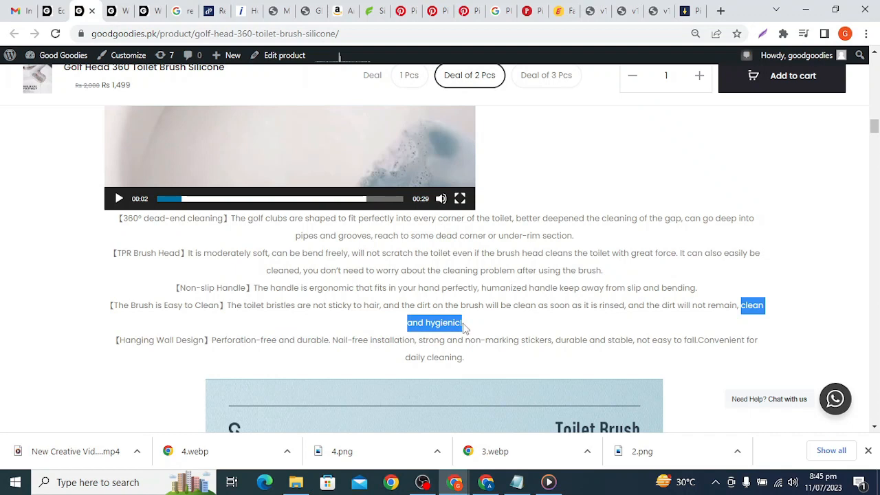
key("alt+Tab")
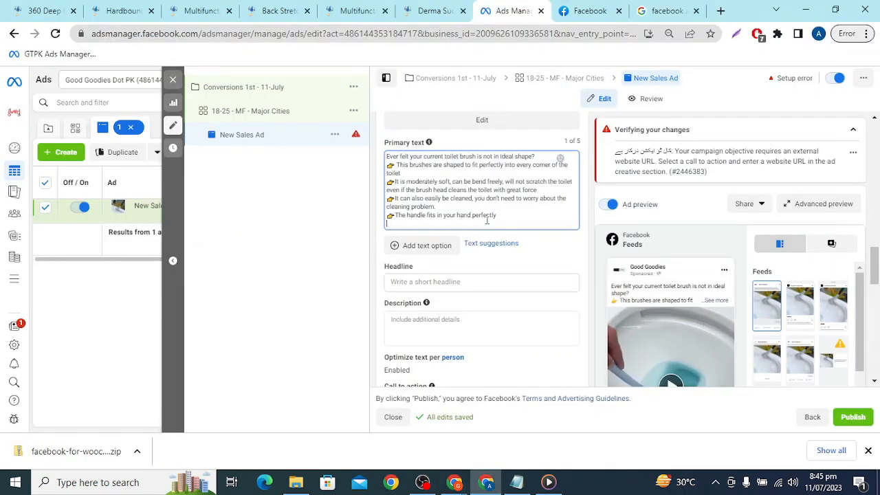
key("ctrl+v")
key("Down")
type("👉")
key("alt+Tab")
key("alt+Tab")
Step: After checking the notes, end the primary text with 'Satisfaction Guaranteed => LIMITED STOCK!!! Ends Very Soon'
left_click(516, 481)
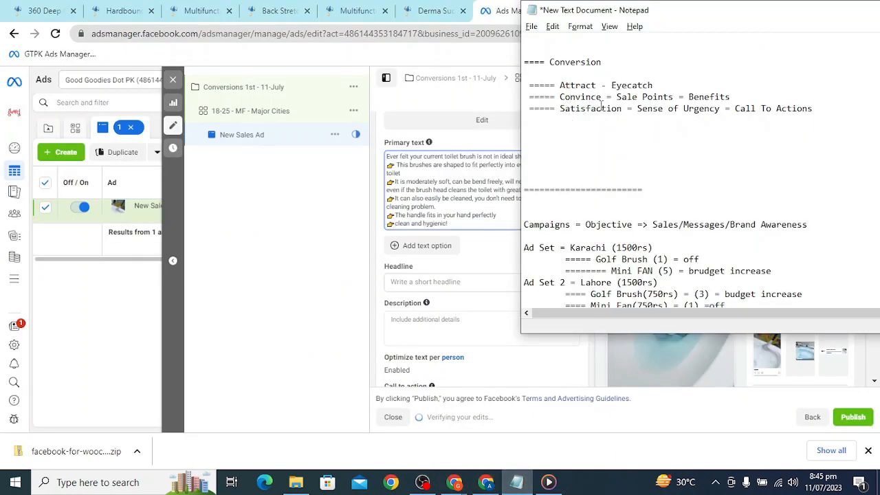
left_click(491, 222)
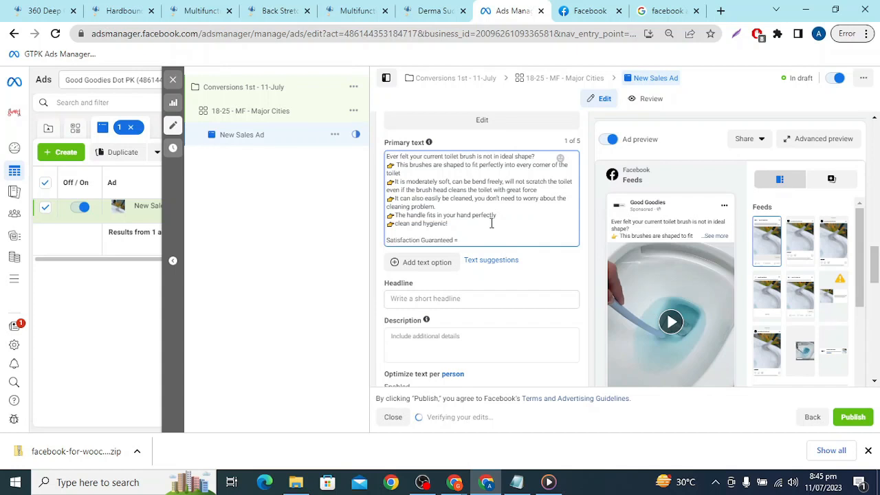
type("> LIMITED STOCK!!!")
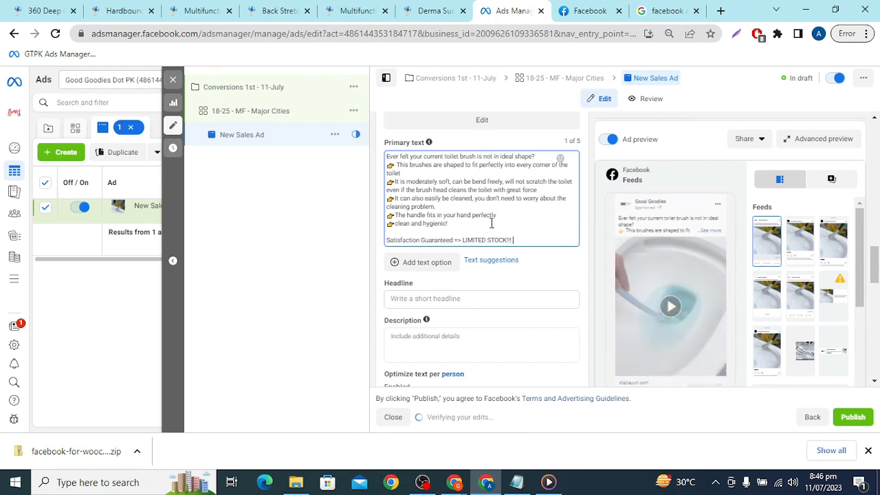
type("Ends")
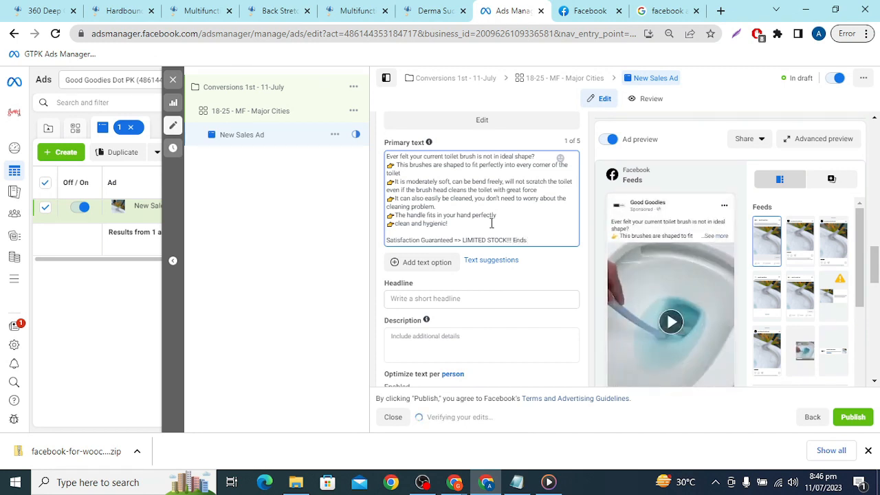
type(" Very Soon")
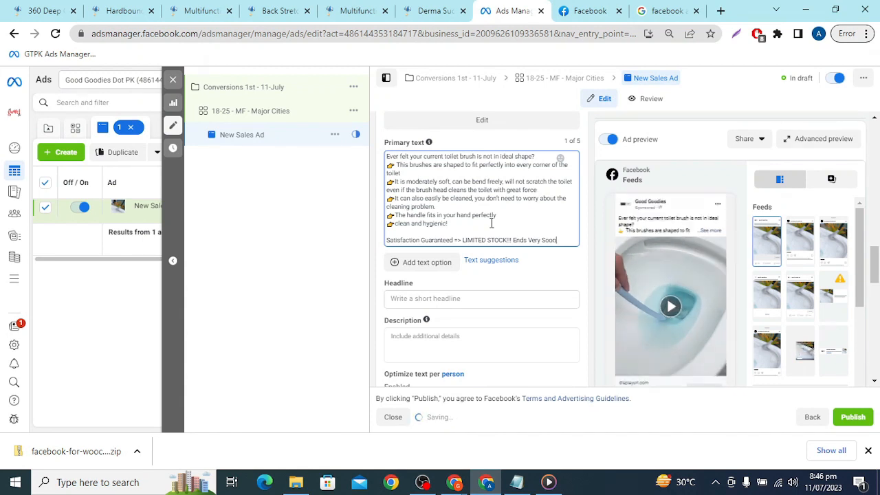
left_click(479, 296)
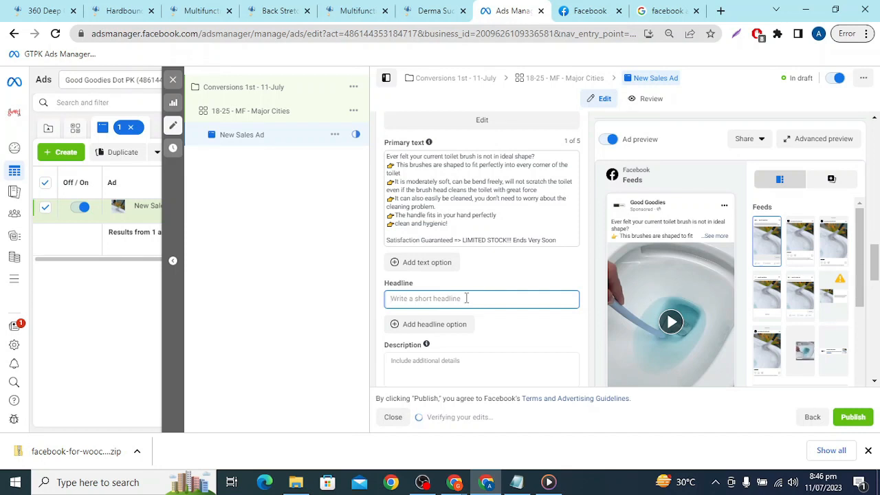
type("Deals")
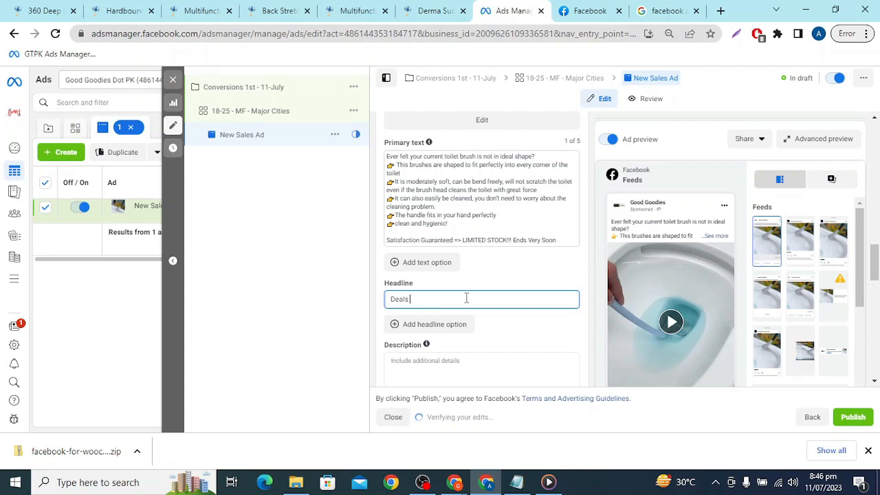
type(" & Discount Available")
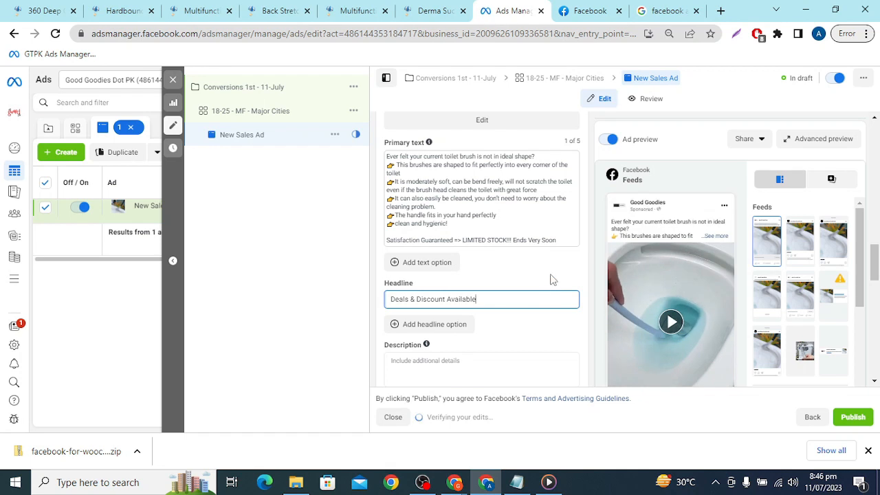
scroll(540, 282, "down", 1)
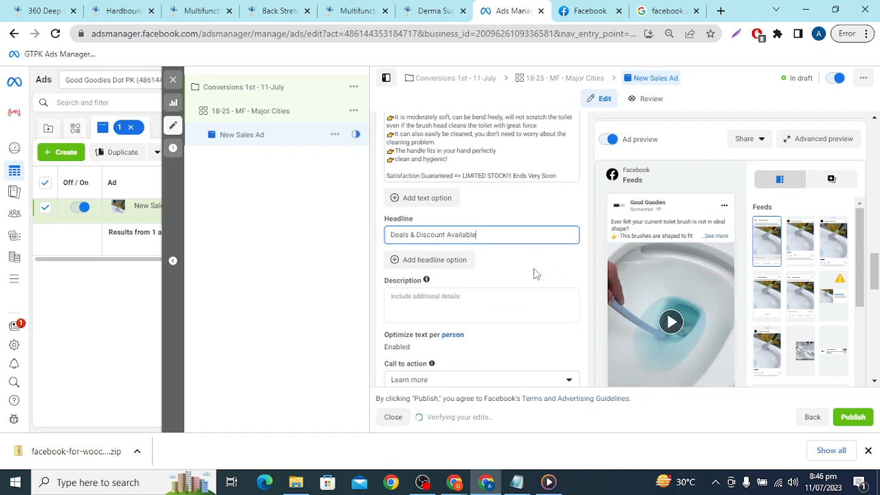
scroll(646, 296, "down", 1)
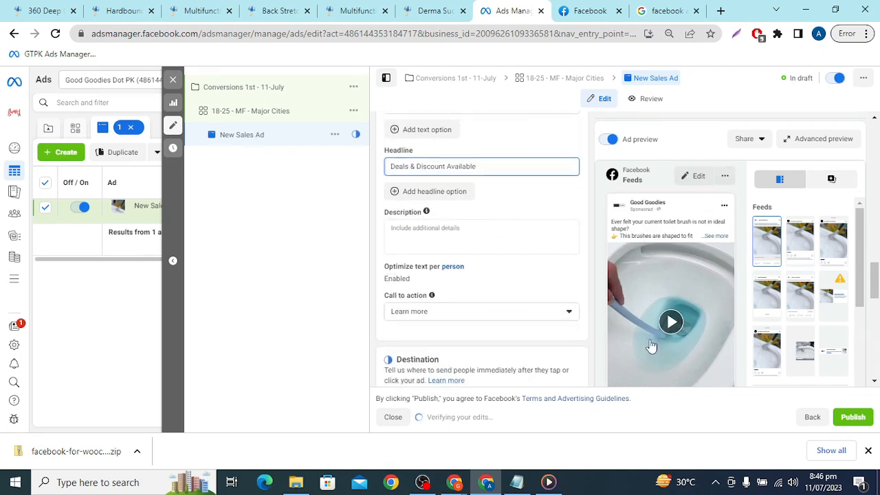
scroll(742, 285, "up", 1)
scroll(793, 273, "down", 5)
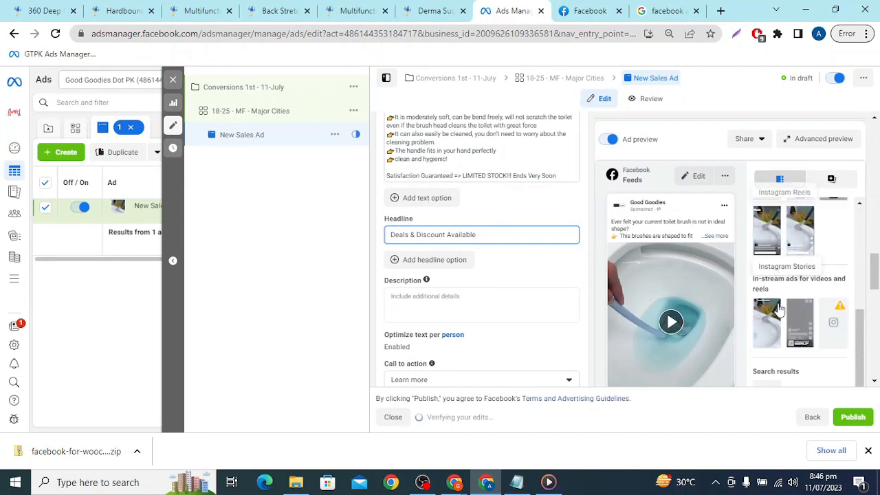
scroll(703, 345, "down", 6)
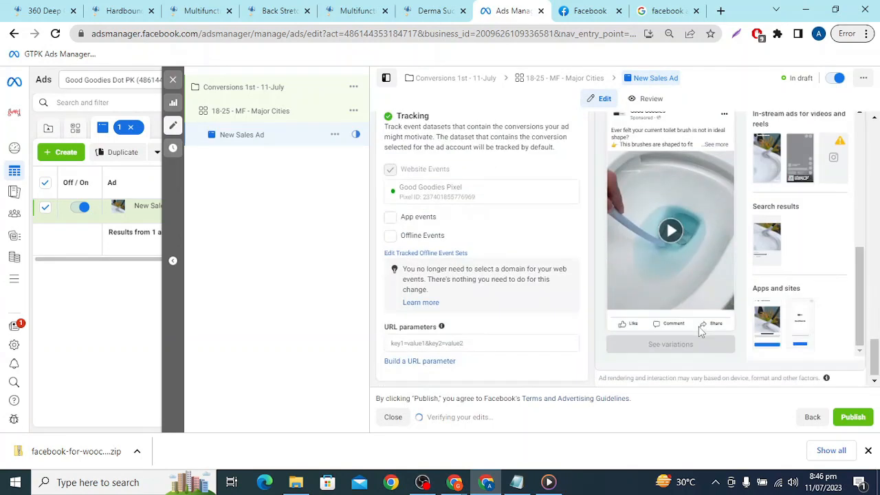
scroll(581, 233, "up", 4)
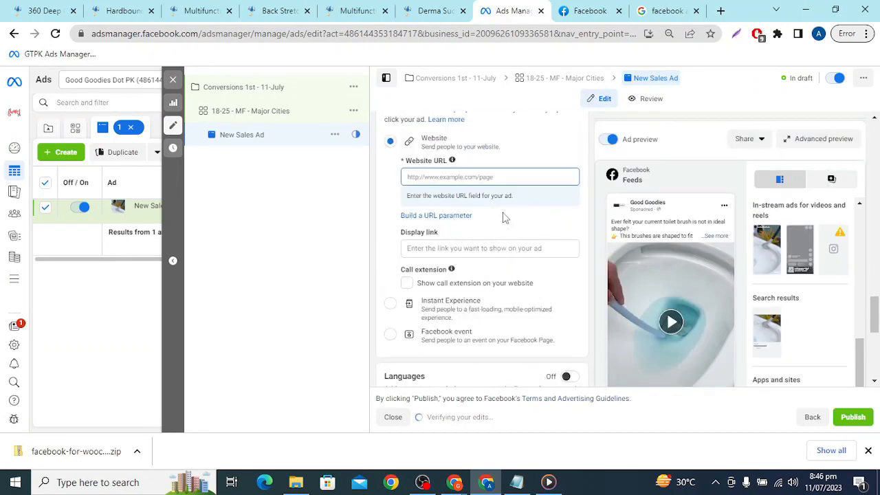
left_click(520, 177)
scroll(550, 275, "down", 5)
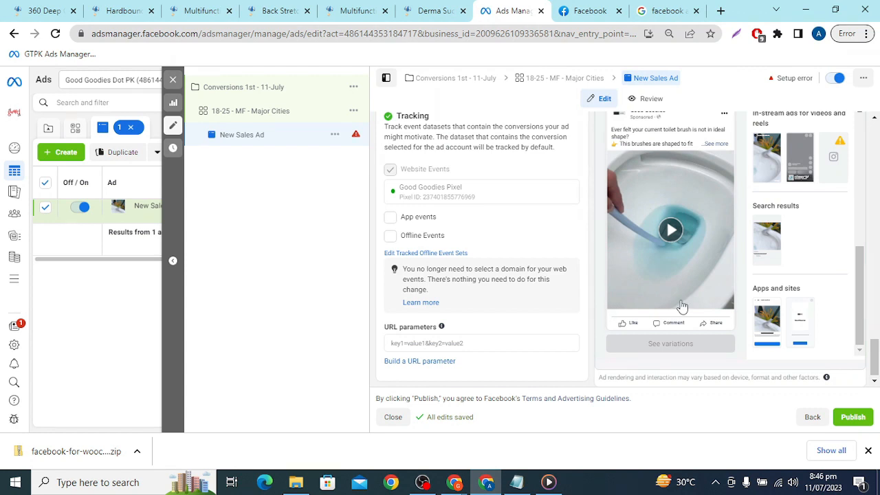
scroll(557, 294, "up", 4)
scroll(543, 296, "up", 3)
scroll(489, 281, "up", 4)
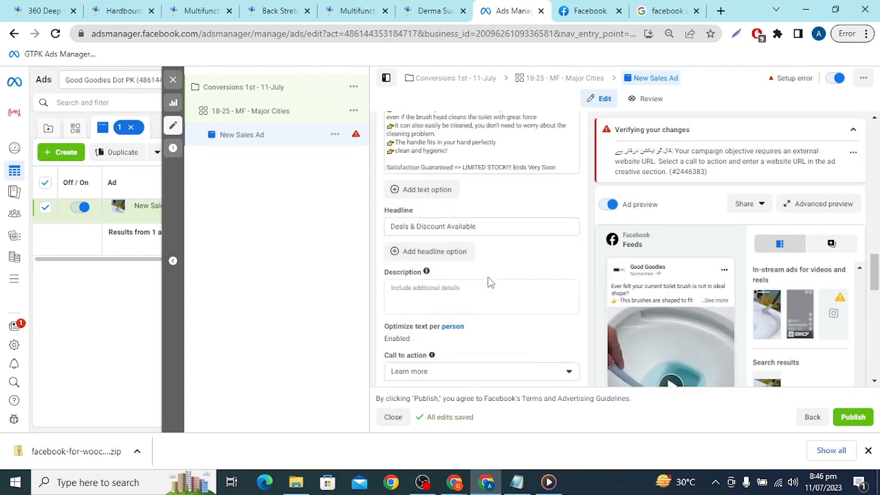
scroll(490, 257, "down", 2)
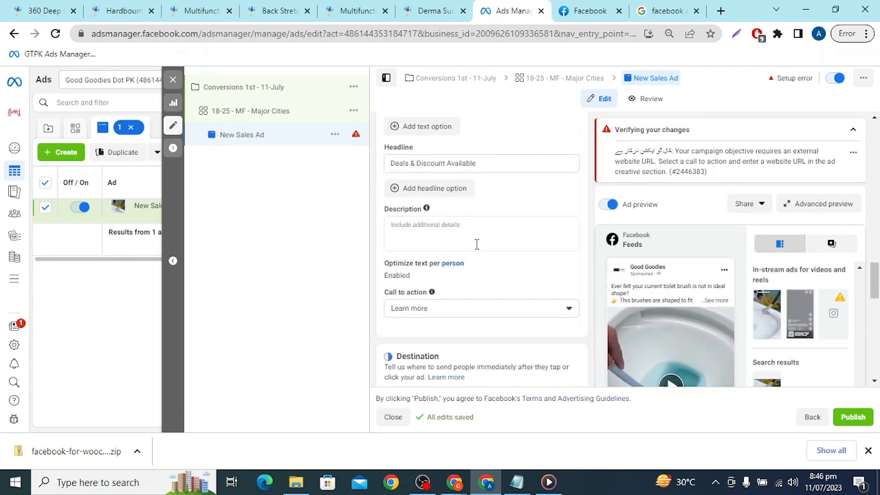
Step: Type 'Our Best Seller!' into the ad's Description field and confirm it
left_click(476, 243)
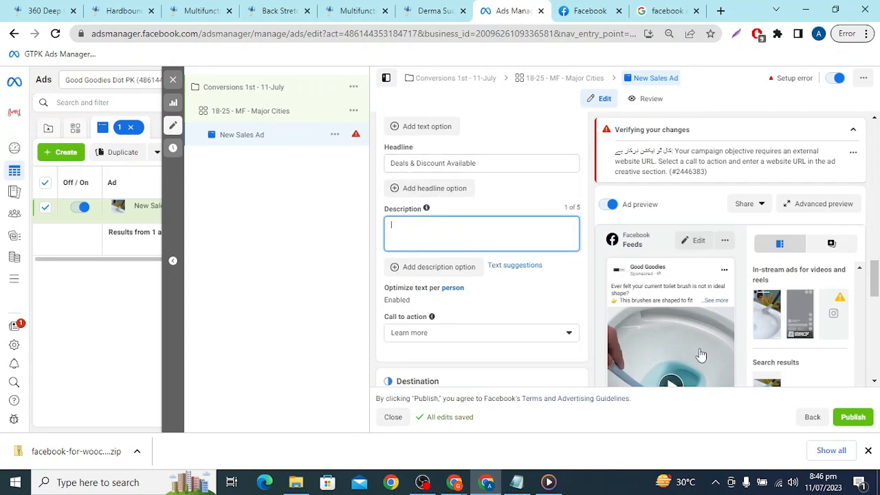
scroll(700, 354, "down", 4)
scroll(511, 231, "up", 2)
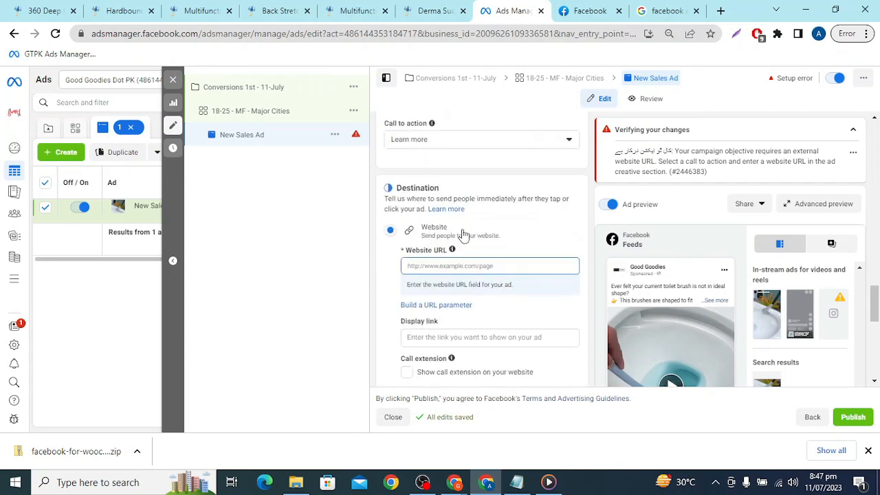
scroll(459, 229, "up", 2)
scroll(427, 171, "up", 2)
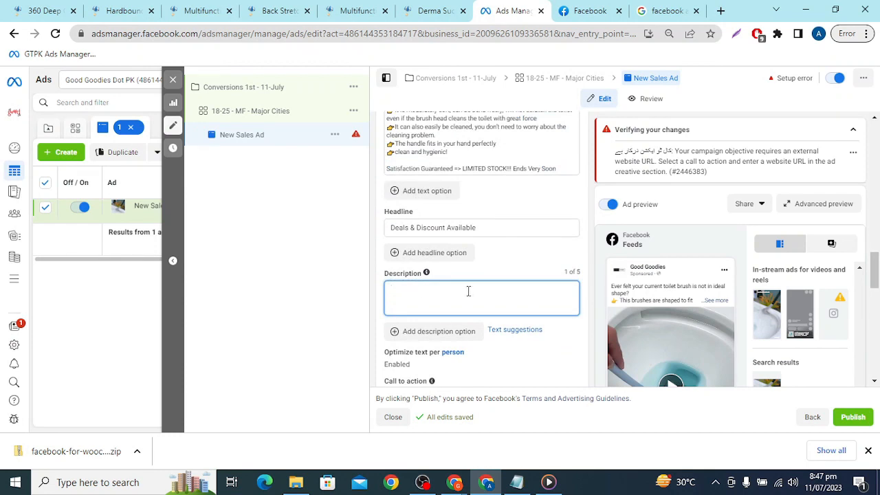
type("Our Best Seller!")
scroll(468, 289, "down", 2)
left_click(468, 193)
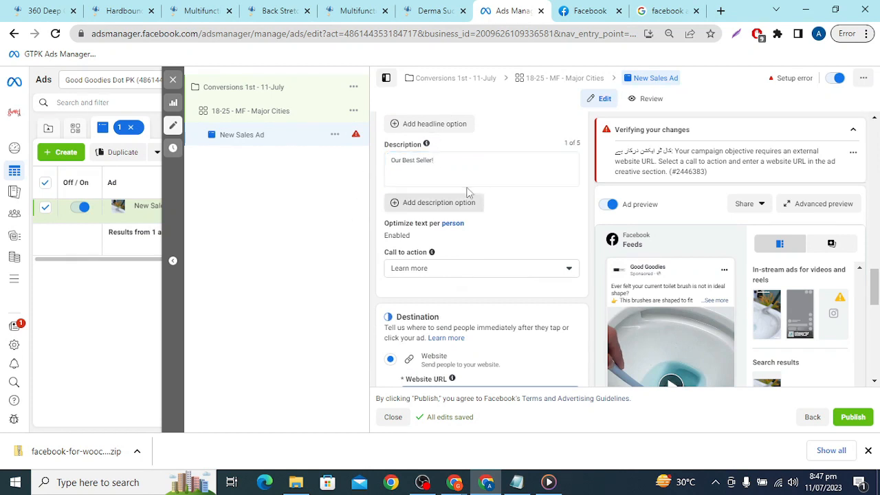
scroll(505, 236, "down", 1)
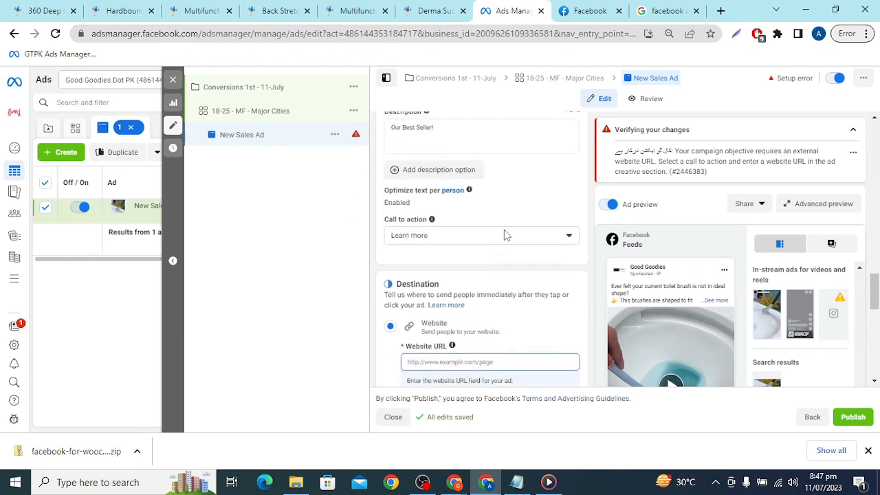
scroll(505, 230, "up", 2)
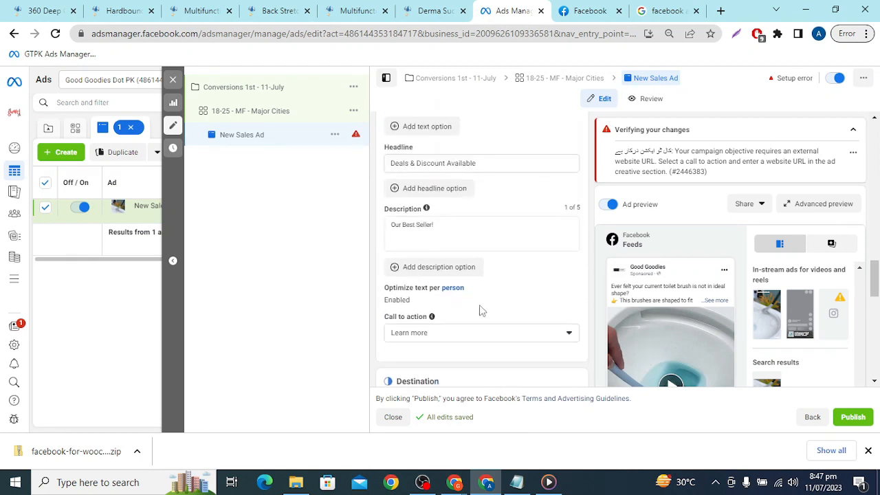
scroll(484, 299, "down", 1)
Step: Add the line 'Click Shop Now or Visit' below 'Ends Very Soon' in the primary text
left_click(499, 268)
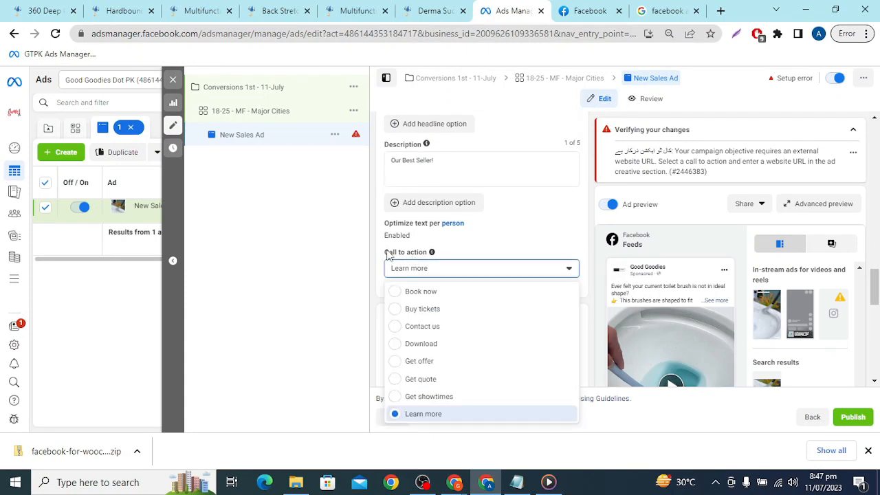
scroll(484, 203, "up", 1)
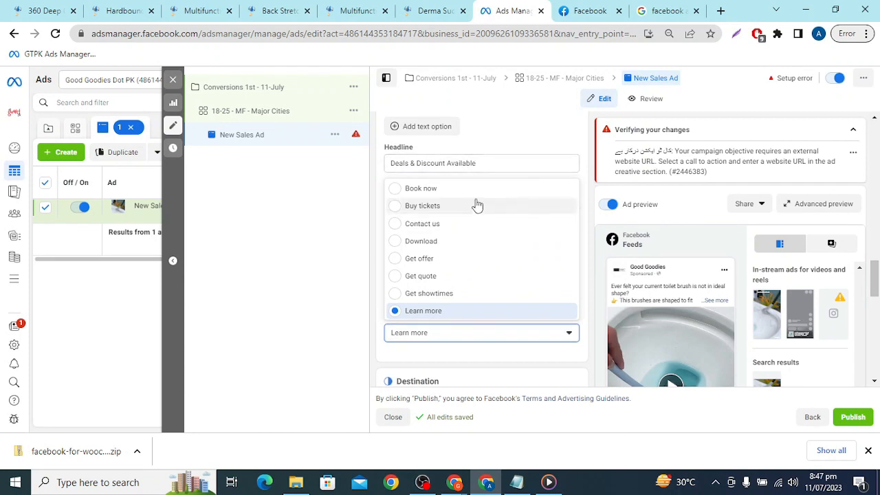
scroll(508, 155, "up", 2)
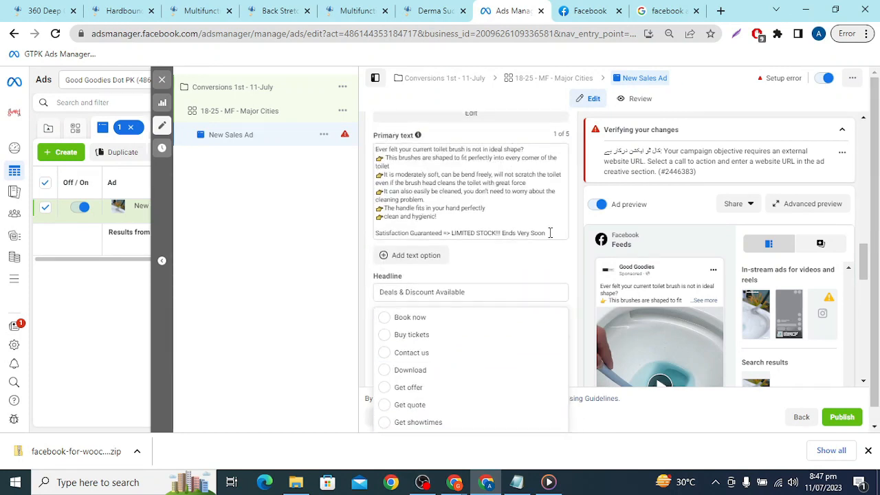
left_click(562, 240)
scroll(570, 246, "up", 3)
left_click(560, 213)
key("Return")
type("Cl")
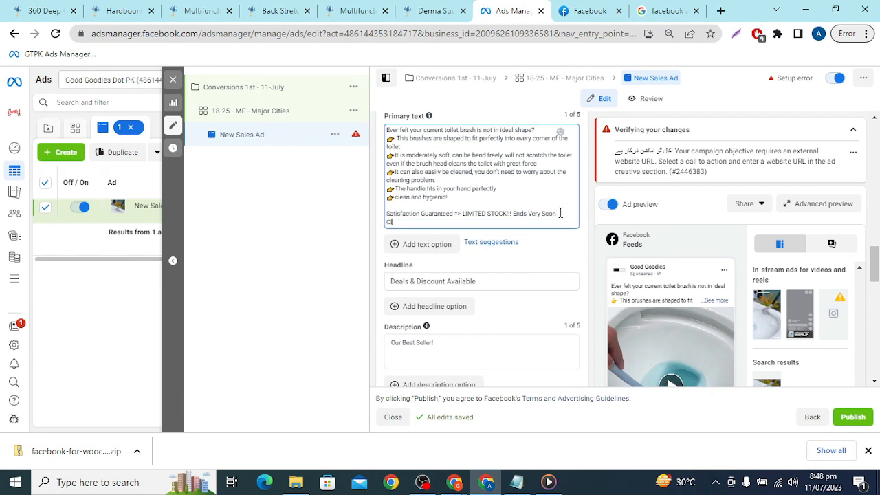
type("ick Shop Now or Visit")
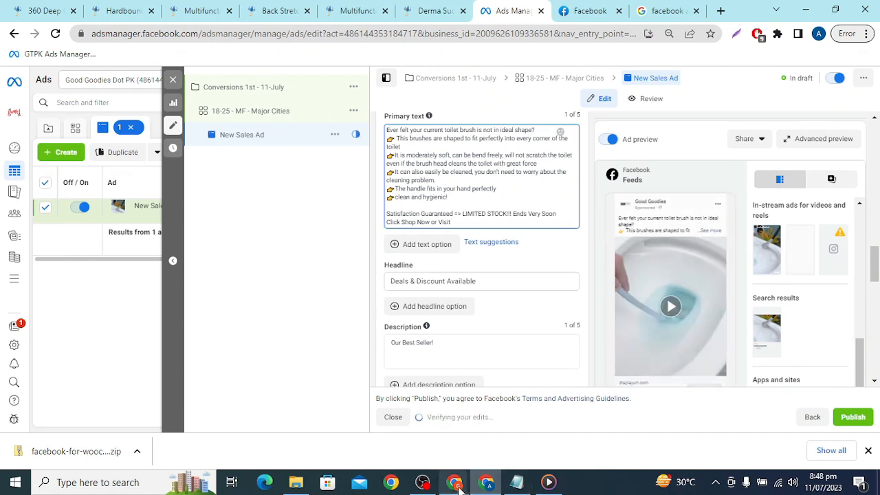
Step: Bring the Good Goodies toilet brush product page to the front
mouse_move(453, 484)
left_click(395, 442)
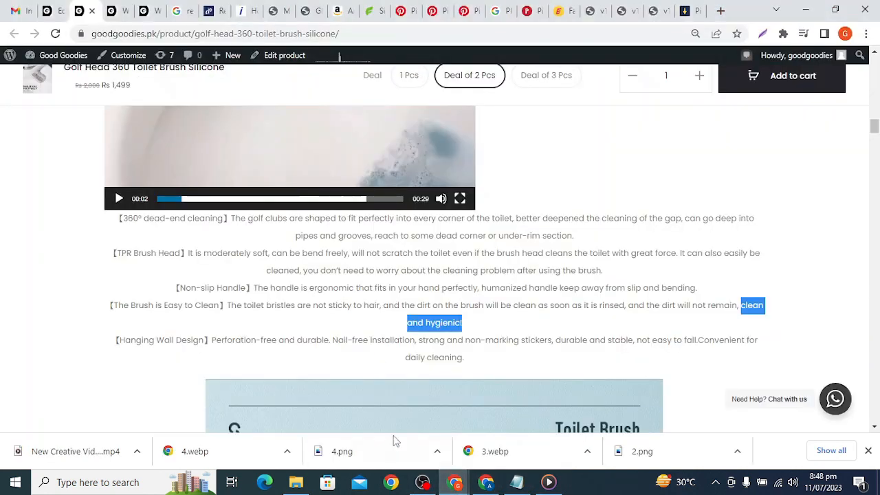
left_click(527, 450)
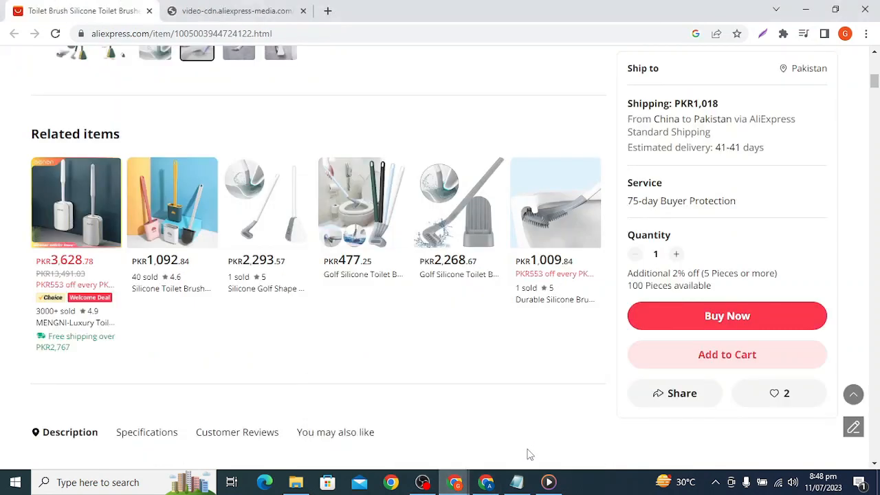
left_click(396, 440)
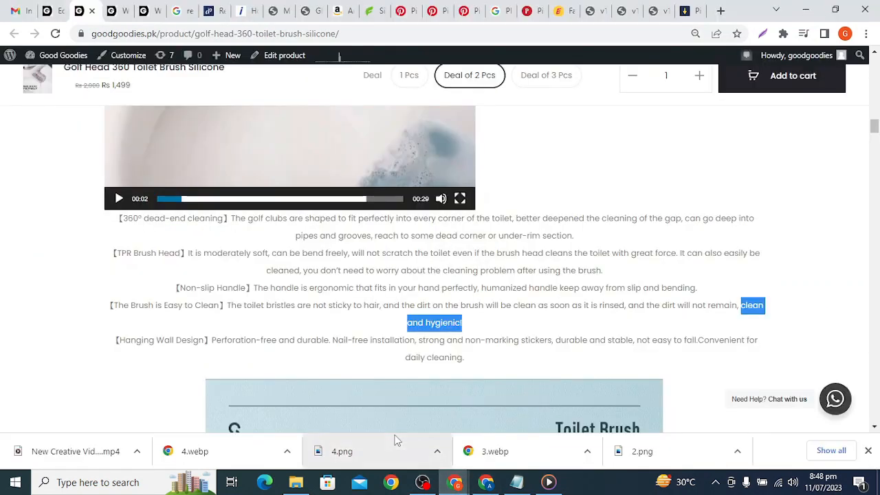
Step: Copy the Golf Head 360 Toilet Brush Silicone page URL from the address bar
left_click(295, 33)
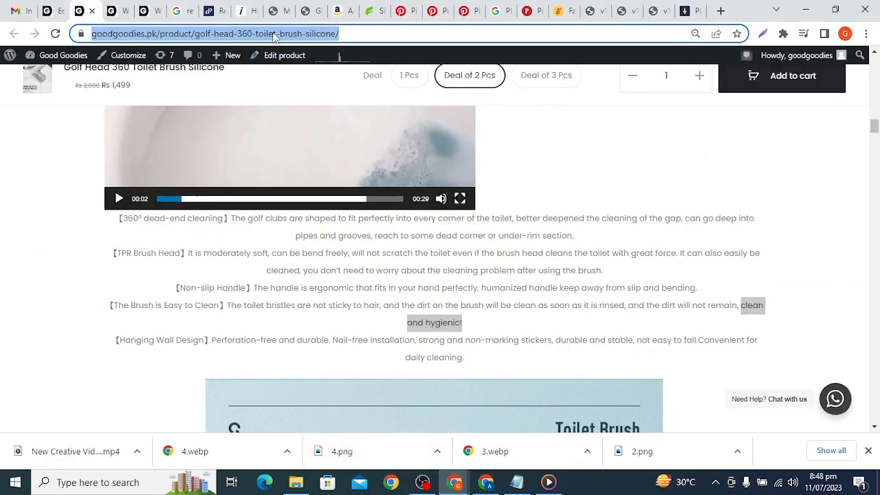
left_click(180, 33)
left_click_drag(216, 34, 515, 33)
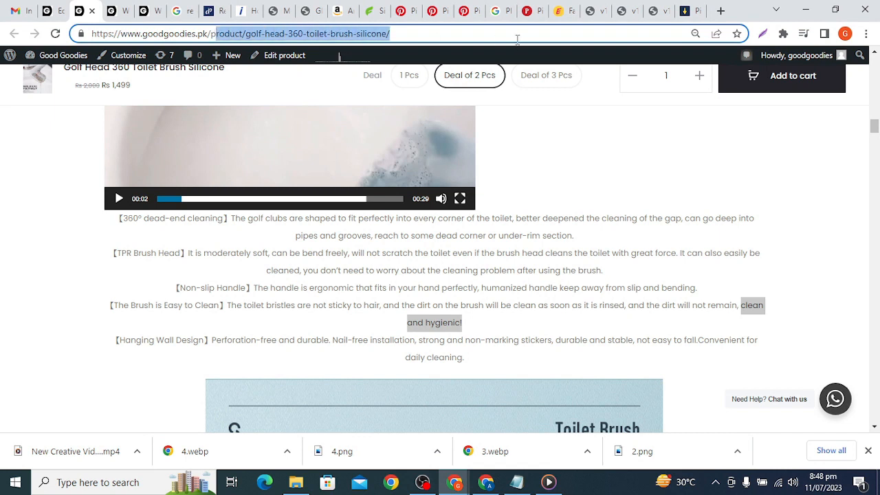
key("ctrl+a")
key("ctrl+c")
key("alt+Tab")
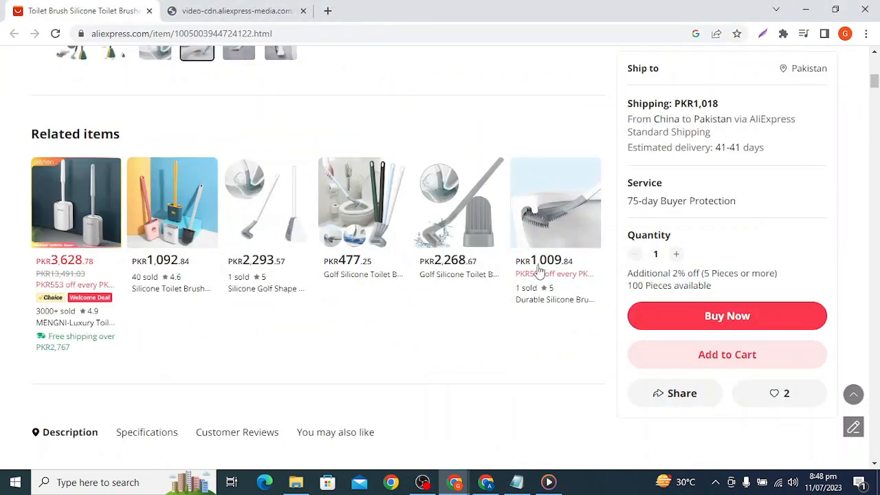
key("alt+Tab")
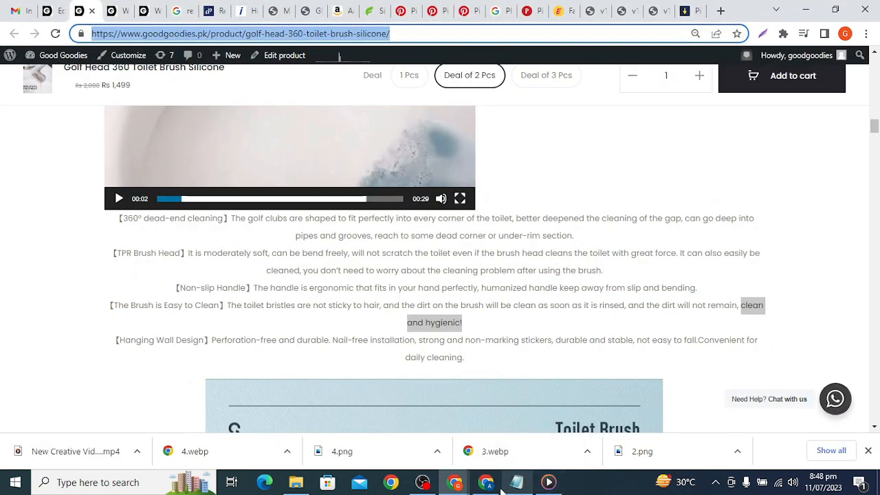
left_click(493, 488)
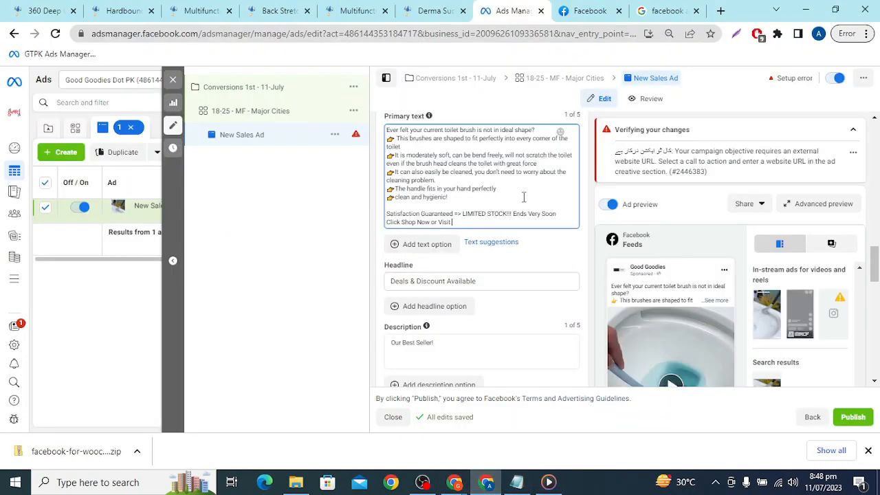
Step: Paste the product link after 'Visit' and change the call to action from Learn more to Shop now
key("ctrl+v")
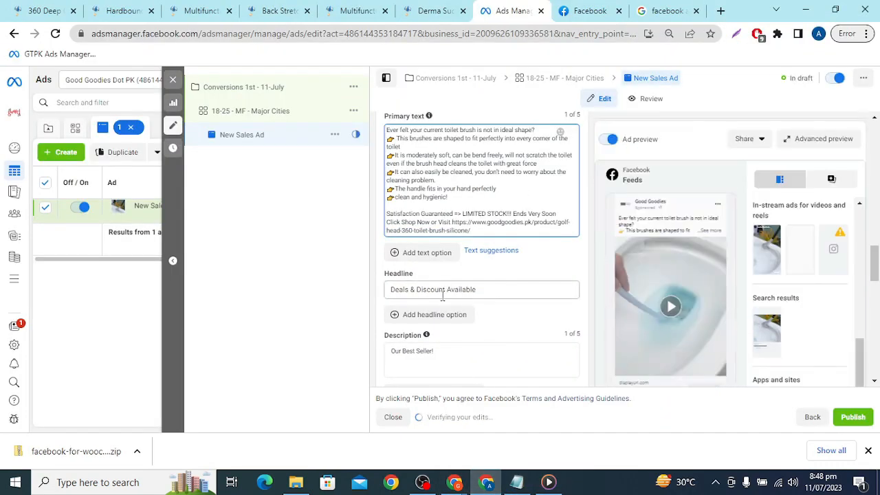
scroll(442, 296, "down", 3)
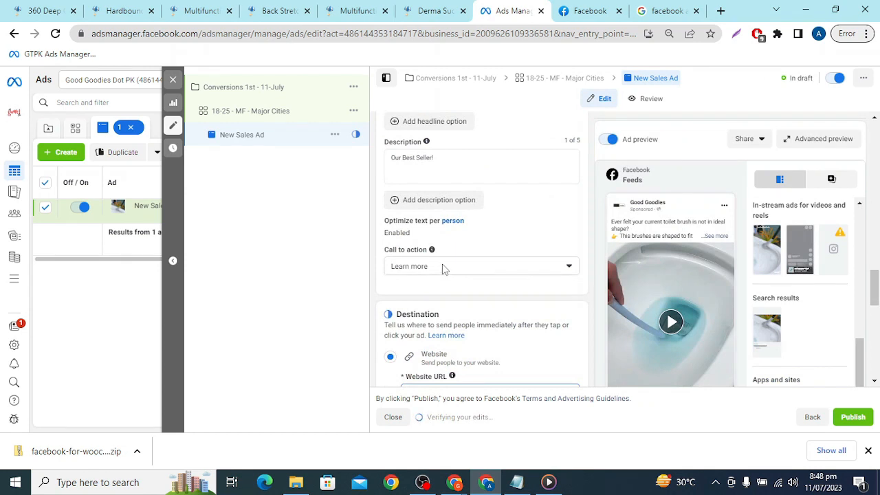
left_click(524, 267)
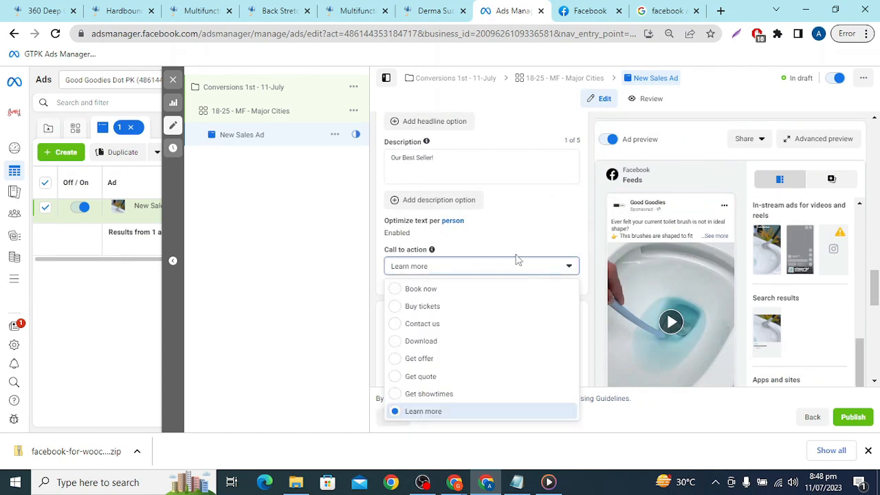
scroll(458, 358, "down", 4)
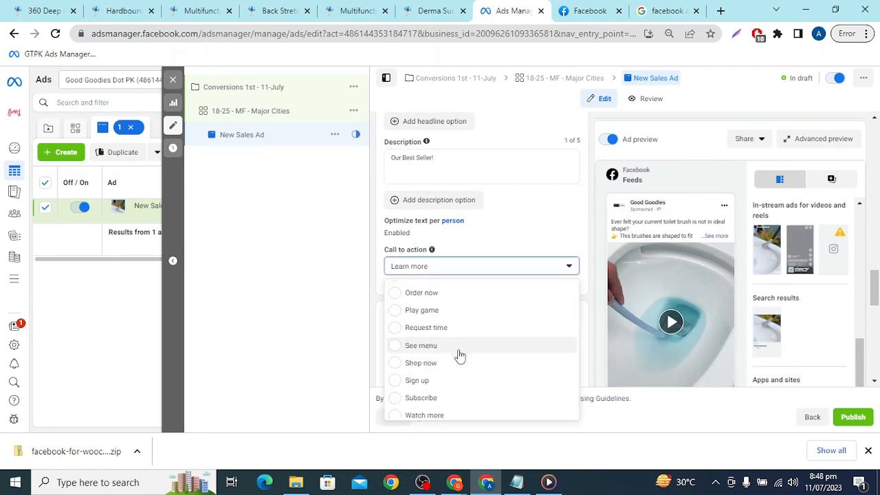
left_click(446, 343)
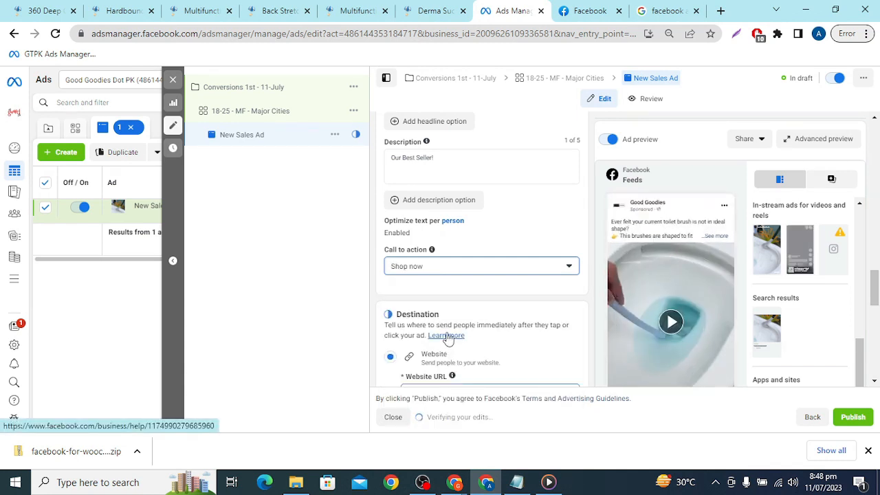
scroll(528, 193, "down", 1)
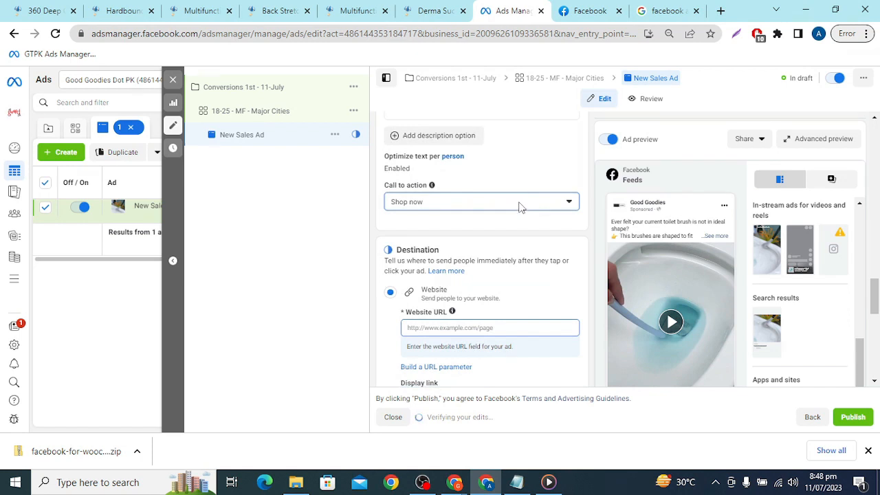
Step: Paste the product link as the website URL and scroll to check Good Goodies Pixel tracking
left_click(474, 324)
key("ctrl+v")
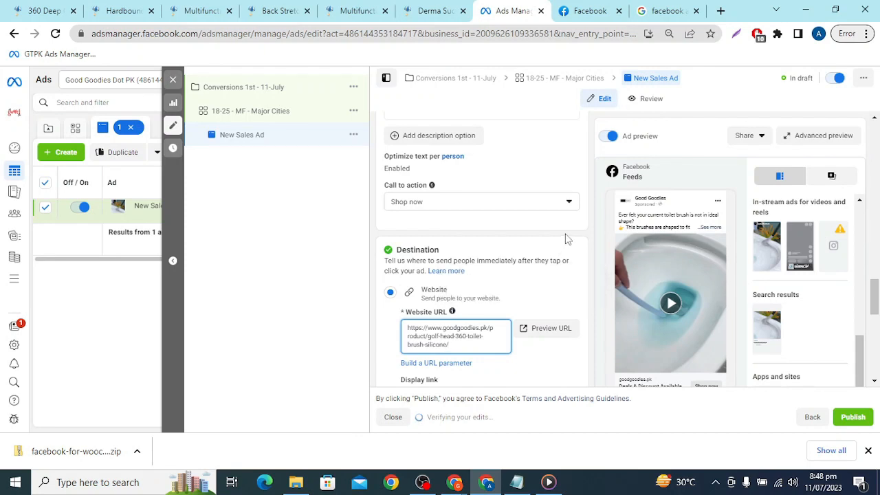
left_click(323, 309)
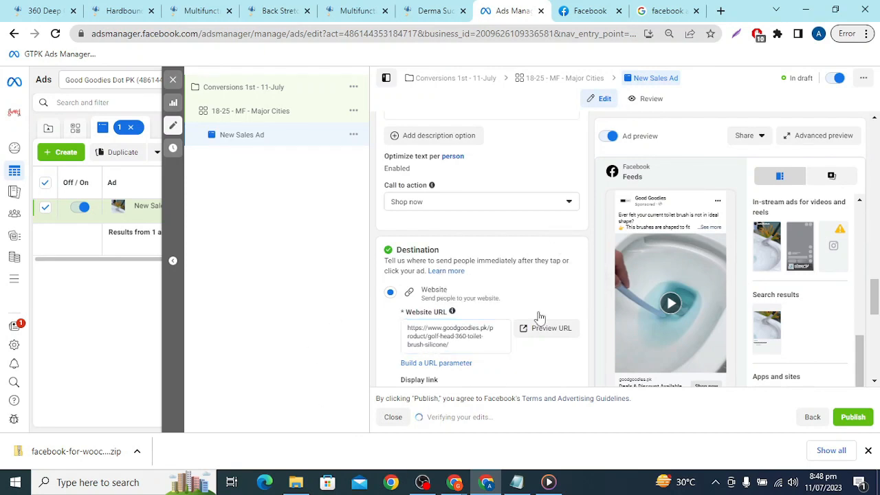
scroll(596, 262, "down", 5)
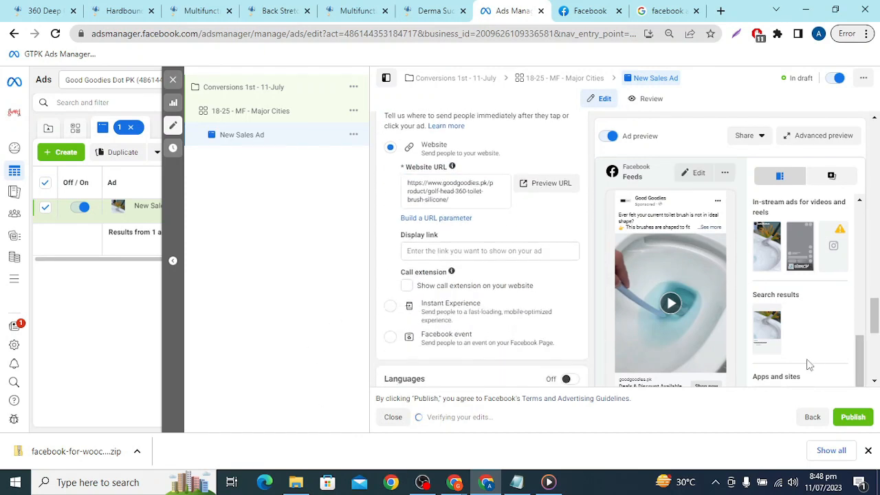
scroll(809, 365, "down", 3)
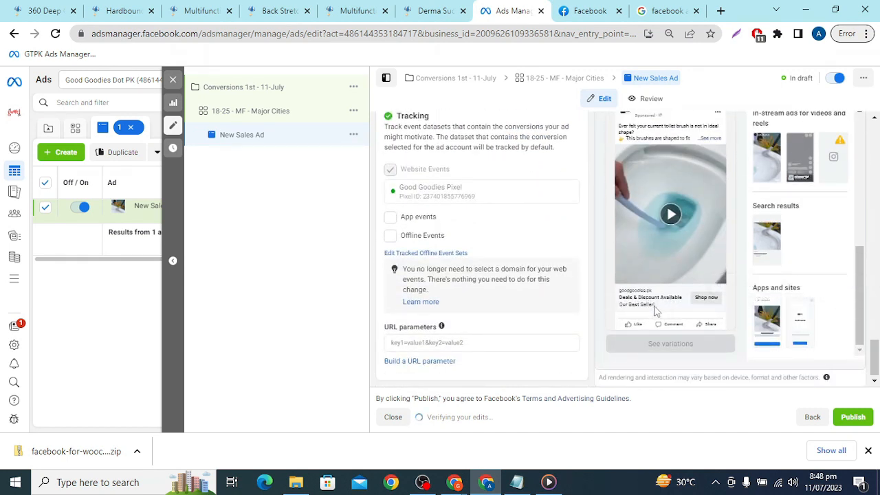
scroll(597, 216, "up", 2)
scroll(597, 216, "up", 1)
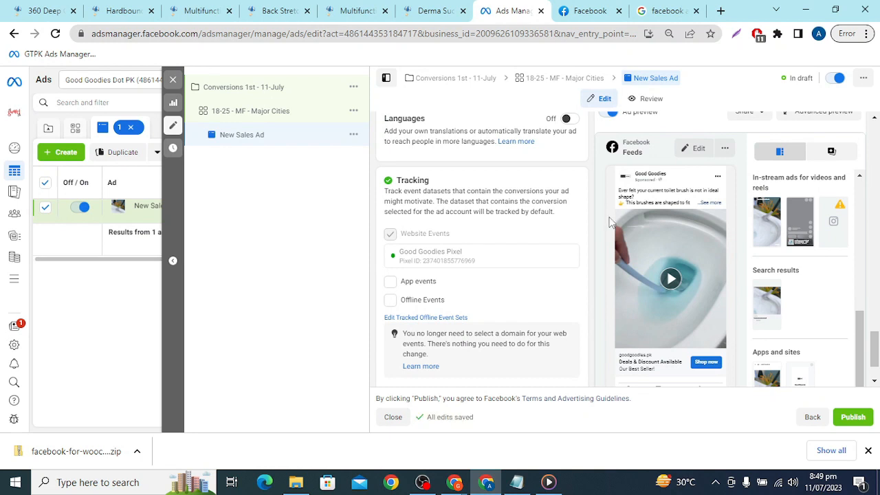
Step: Expand the full toilet brush description in the Facebook Feeds preview and review the ad's settings
left_click(712, 203)
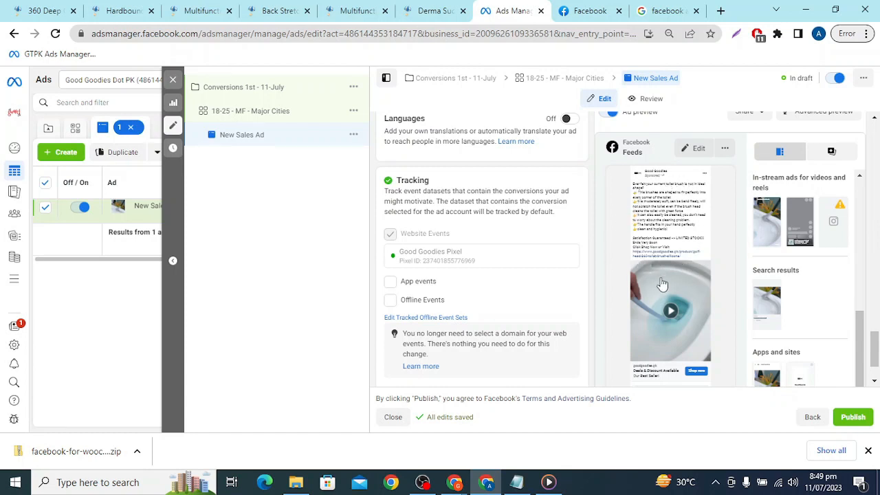
scroll(661, 284, "up", 1)
scroll(661, 284, "down", 2)
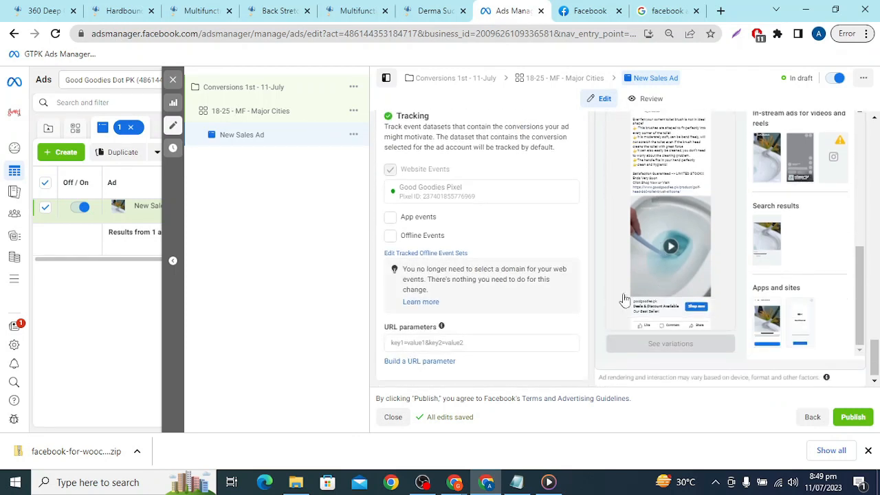
scroll(620, 304, "up", 5)
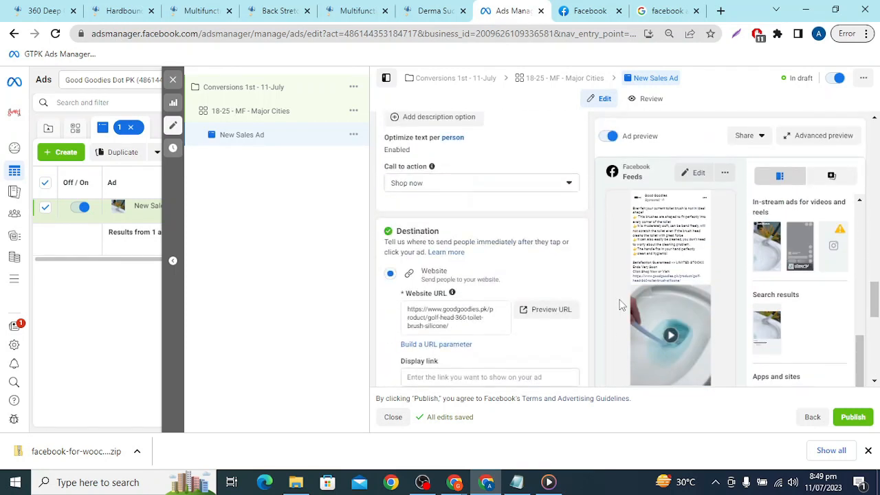
scroll(621, 305, "up", 15)
scroll(620, 304, "down", 15)
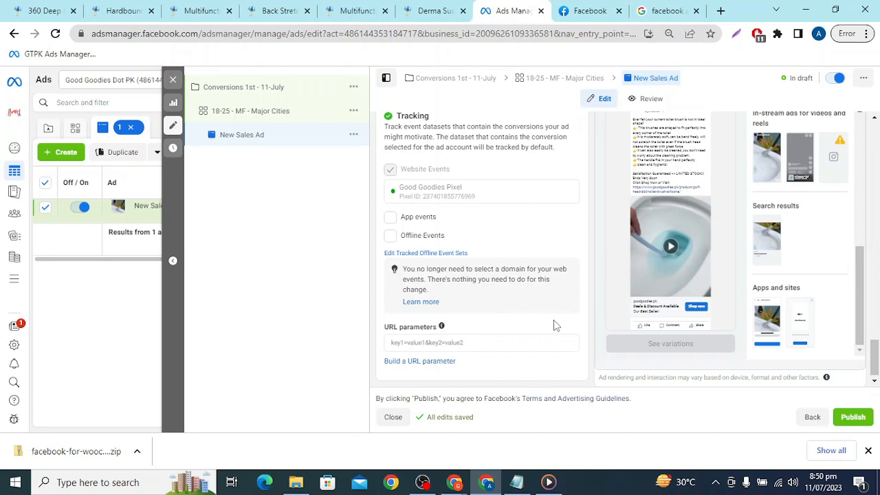
Step: Publish the campaign, ad set and New Sales Ad, then close the editor to return to the ads table
left_click(853, 416)
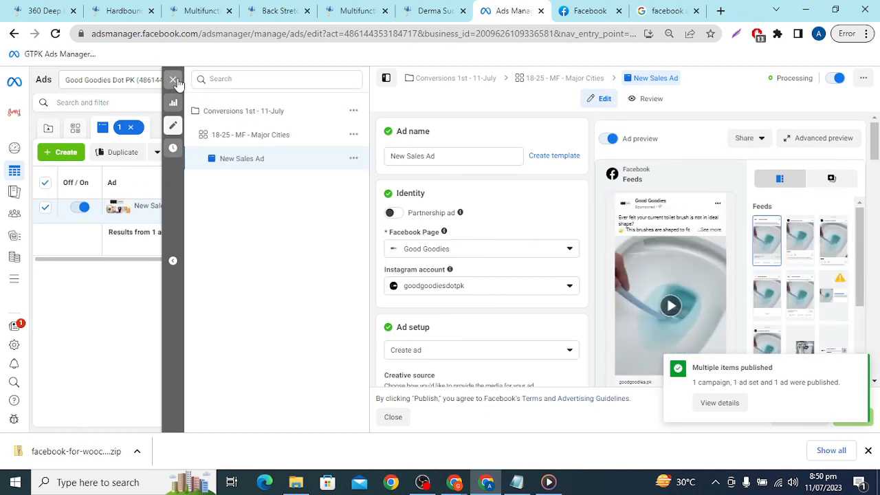
left_click(174, 81)
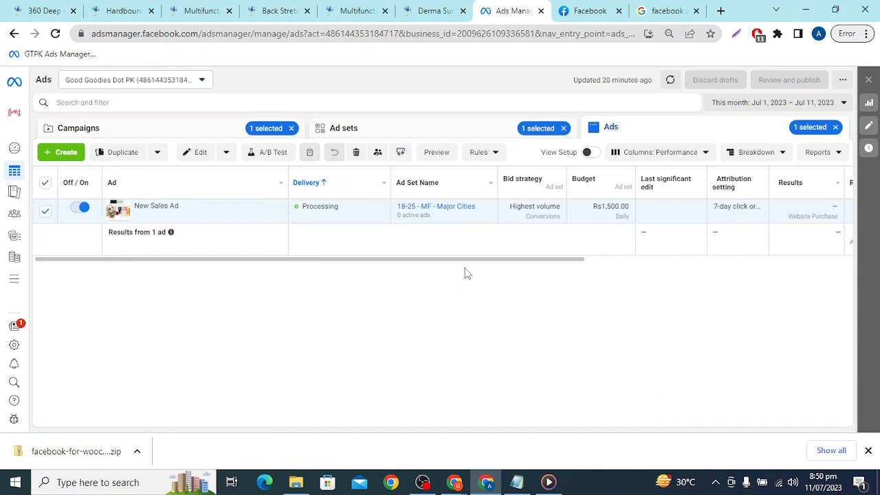
Step: Refresh the ads table, then switch to the Ad sets list showing 18-25 - MF - Major Cities
mouse_move(214, 222)
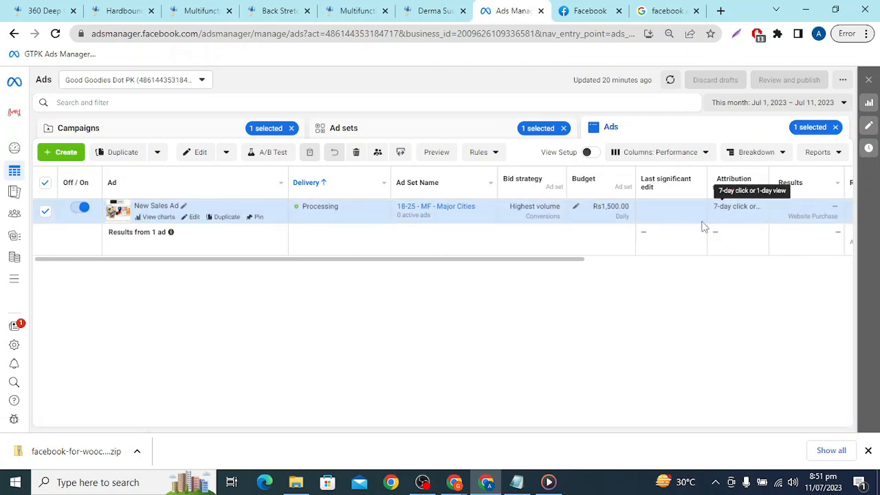
left_click(669, 87)
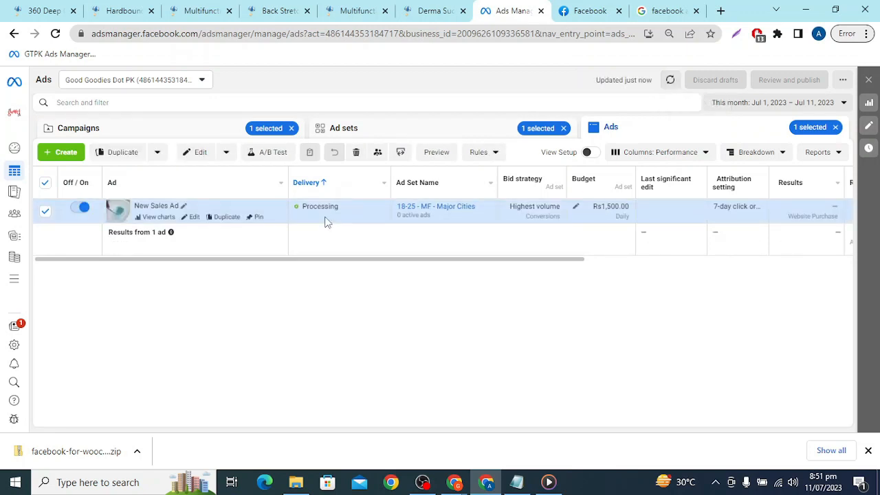
left_click(346, 129)
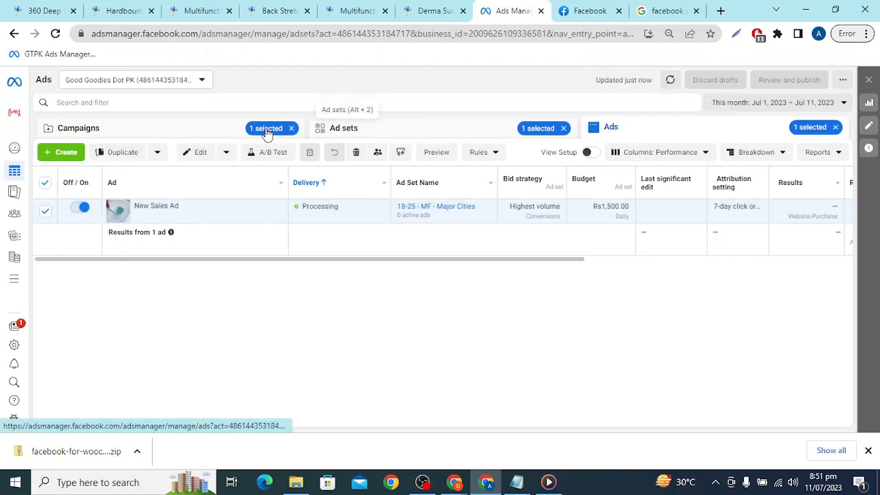
Step: Reload the Ads Manager page and dismiss the ad-blocker warning
left_click(206, 130)
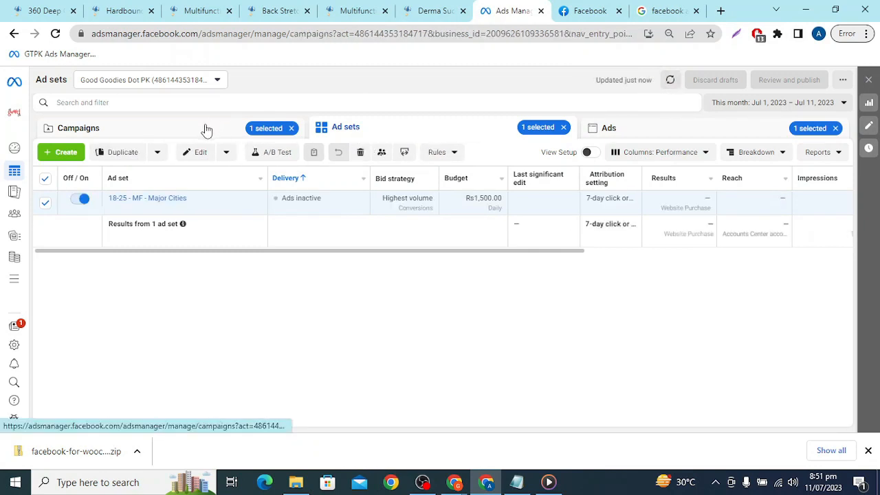
left_click(376, 33)
key("Return")
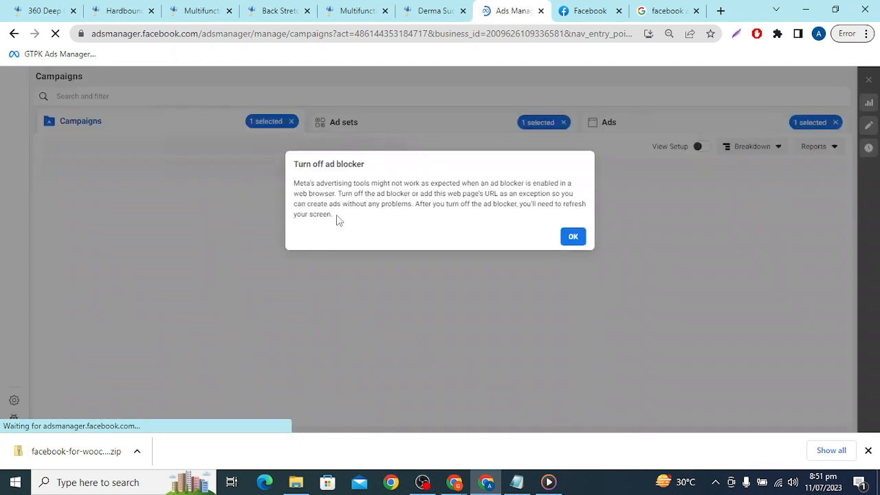
left_click(580, 171)
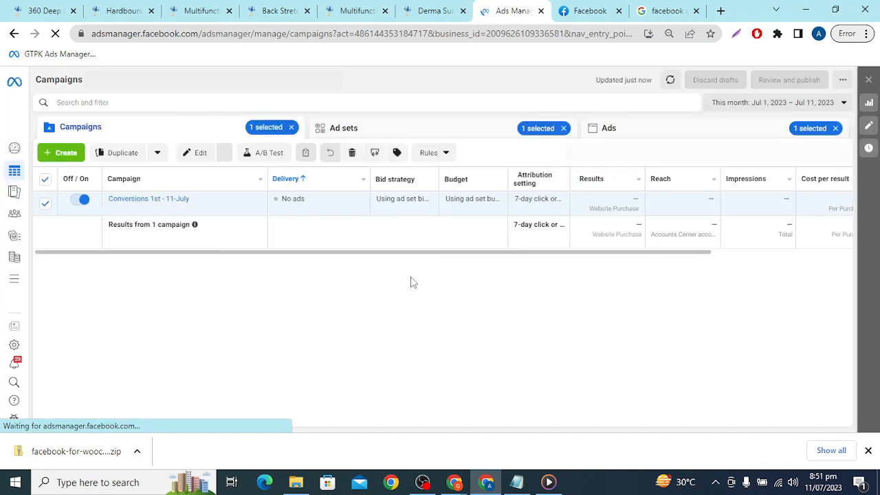
Step: Refresh the data, set the date range to Today, and switch to the Ads tab
left_click(671, 80)
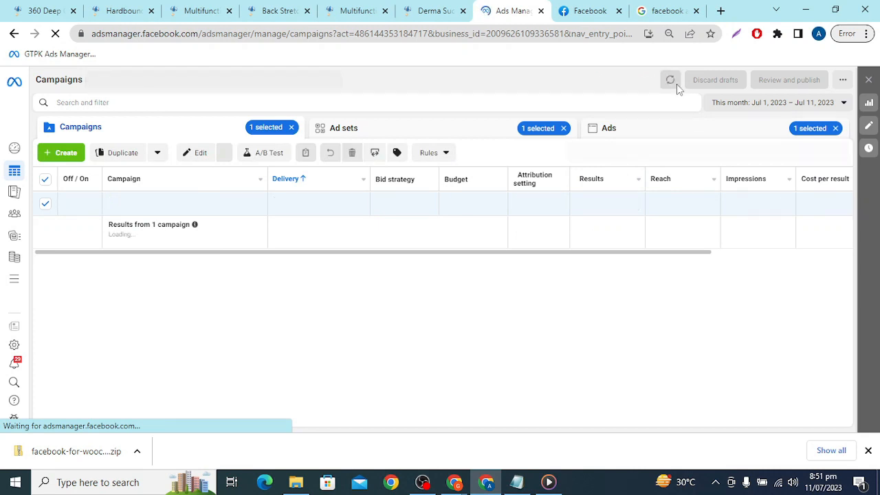
left_click(761, 109)
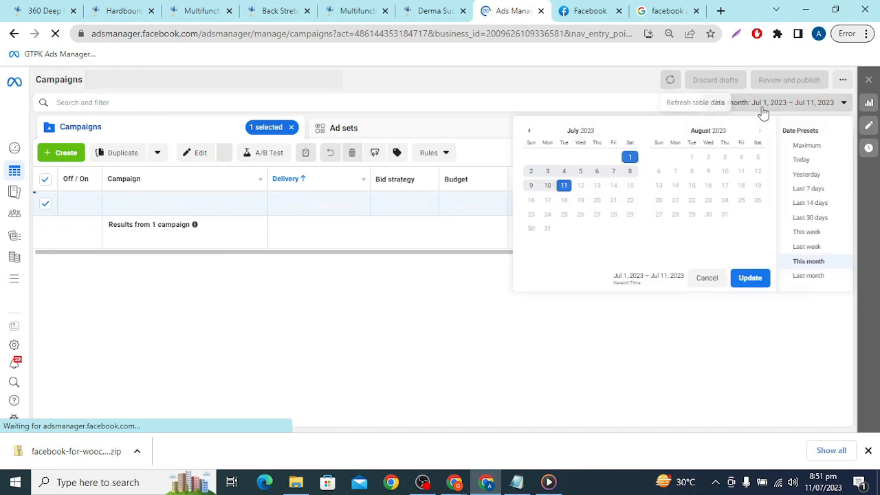
left_click(790, 158)
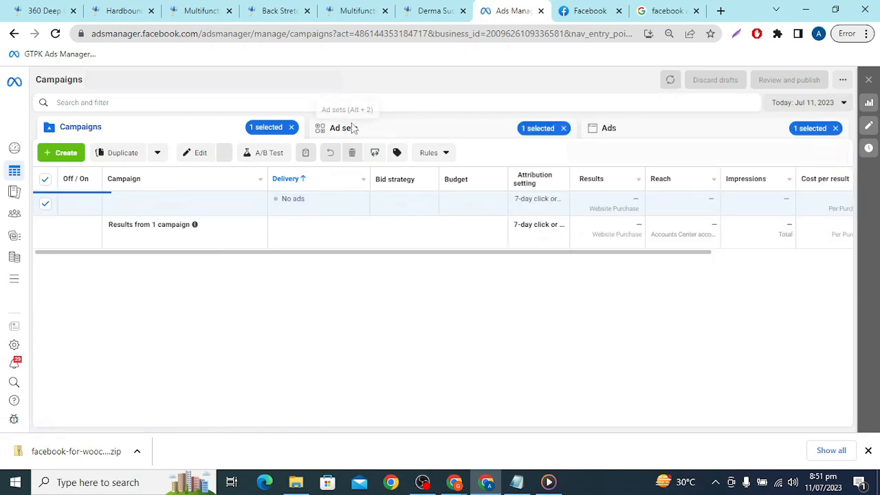
left_click(350, 128)
left_click(627, 132)
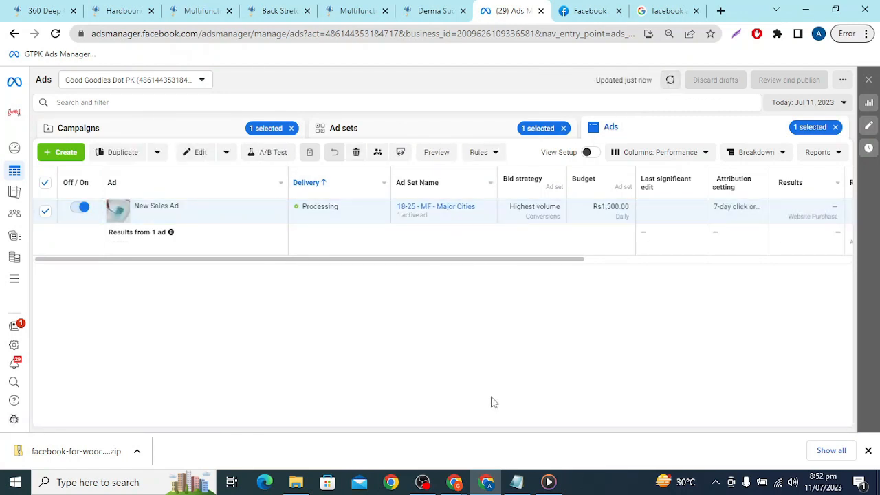
mouse_move(547, 481)
mouse_move(453, 481)
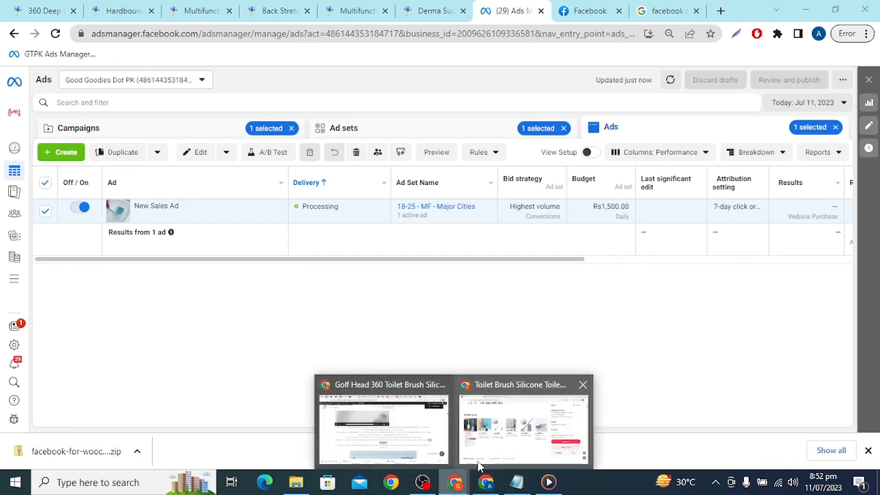
left_click(392, 420)
scroll(476, 259, "down", 5)
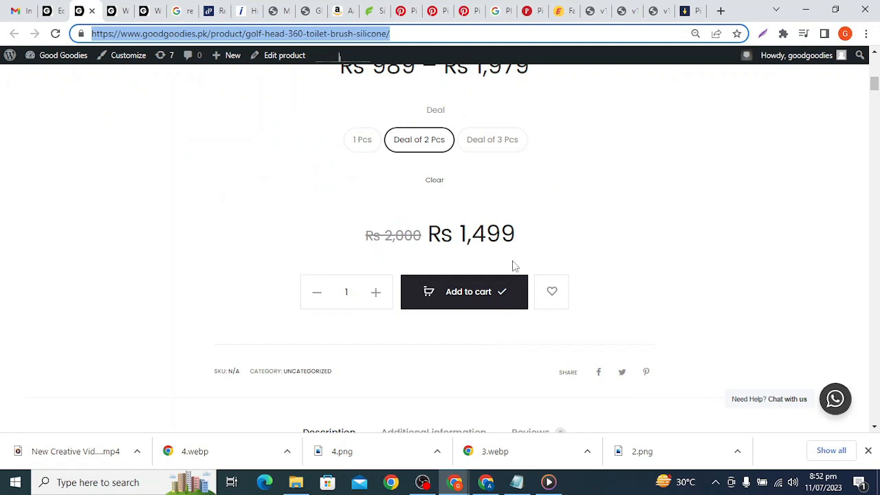
left_click(454, 481)
scroll(691, 302, "down", 6)
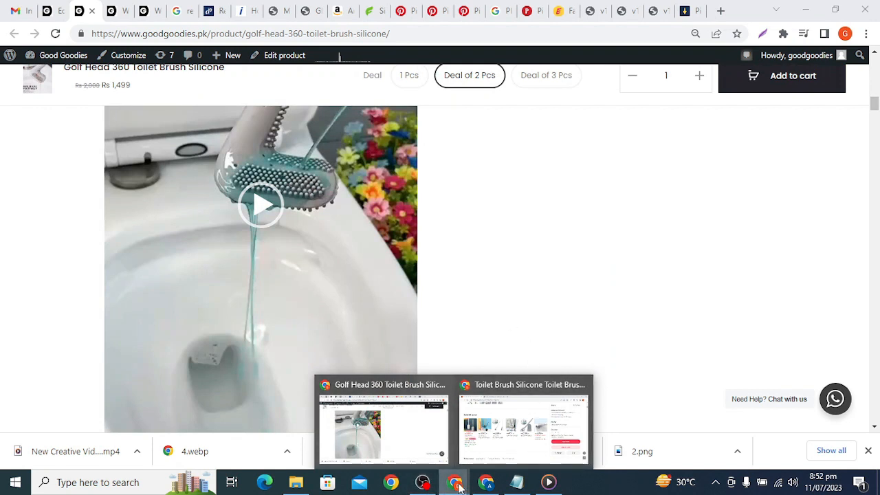
left_click(486, 483)
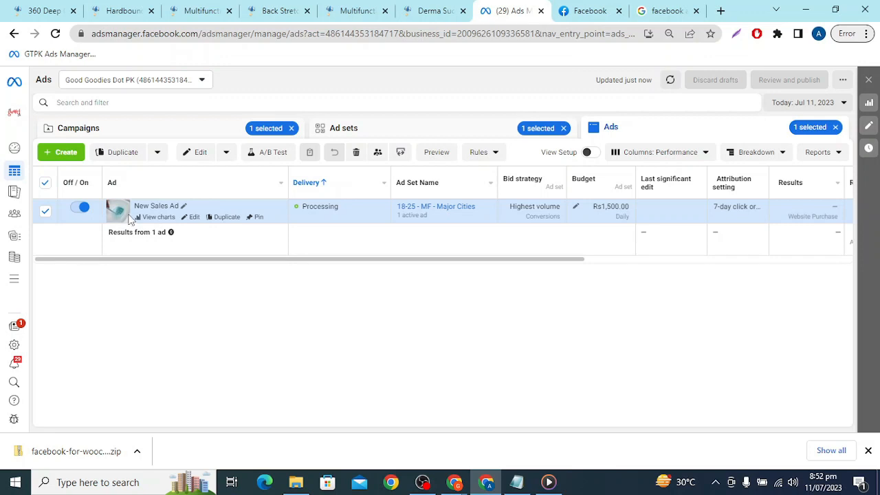
Step: Refresh the ads data and switch to the Ad sets tab while its figures load
mouse_move(453, 487)
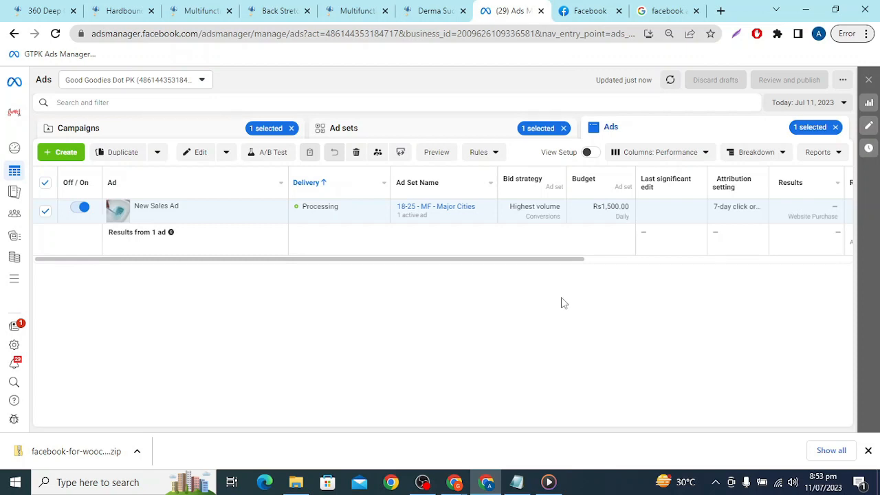
left_click(670, 80)
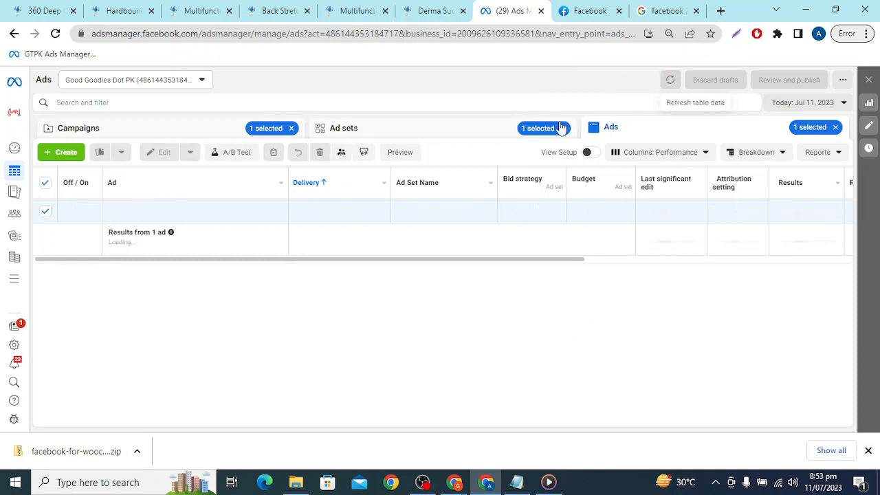
left_click(483, 128)
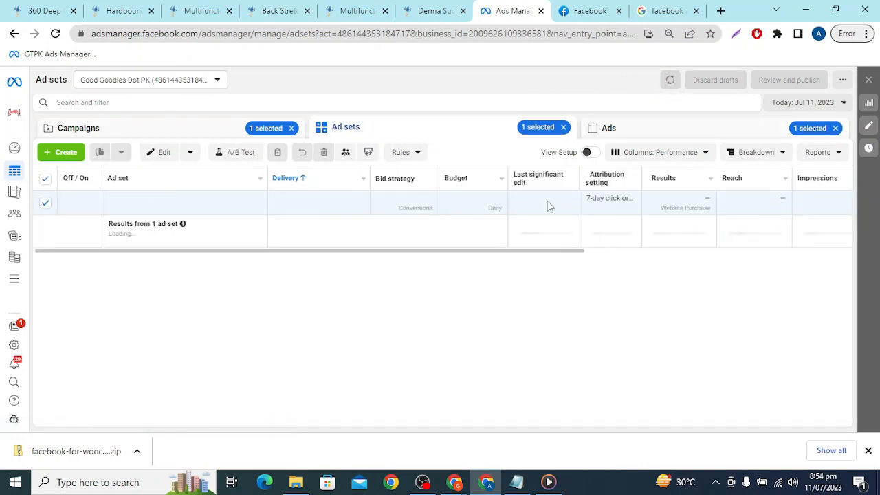
Step: Restart the OBS screen recording and return to Ads Manager, where New Sales Ad shows In review
left_click(548, 481)
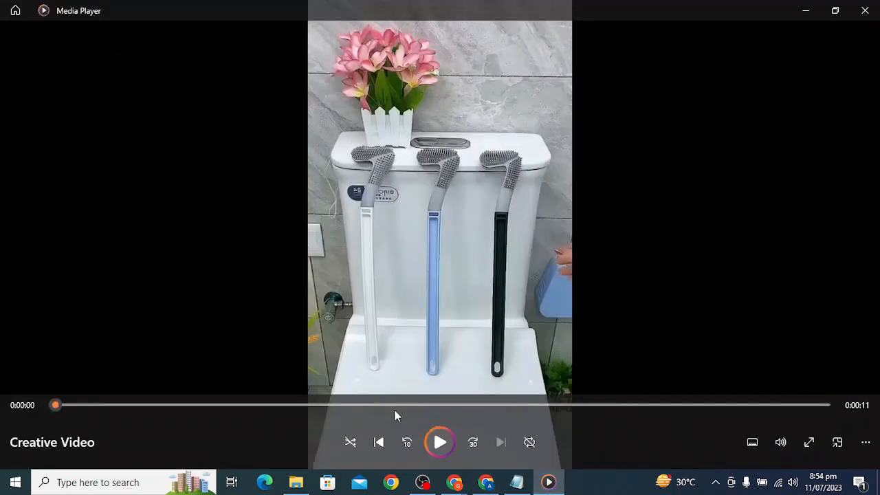
left_click(486, 481)
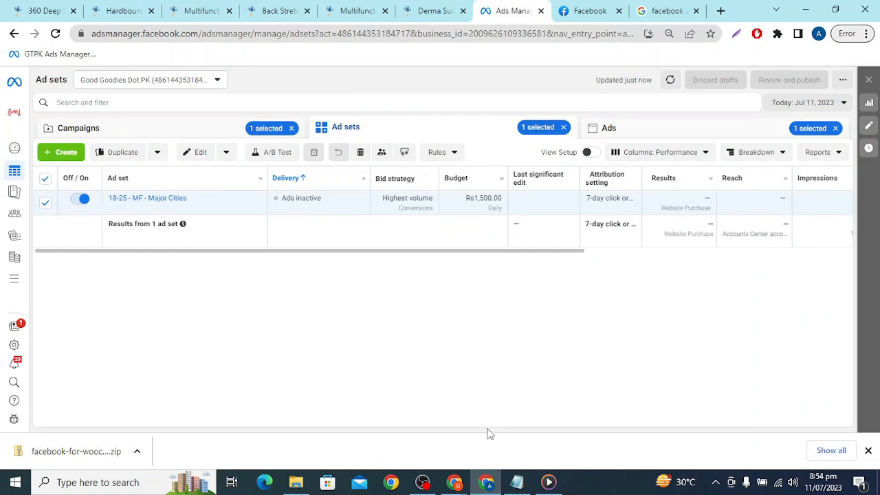
left_click(421, 481)
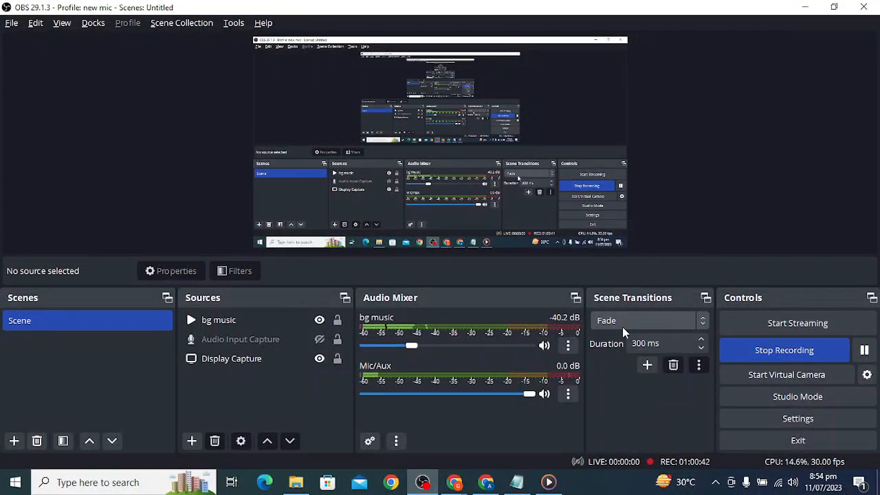
left_click(775, 347)
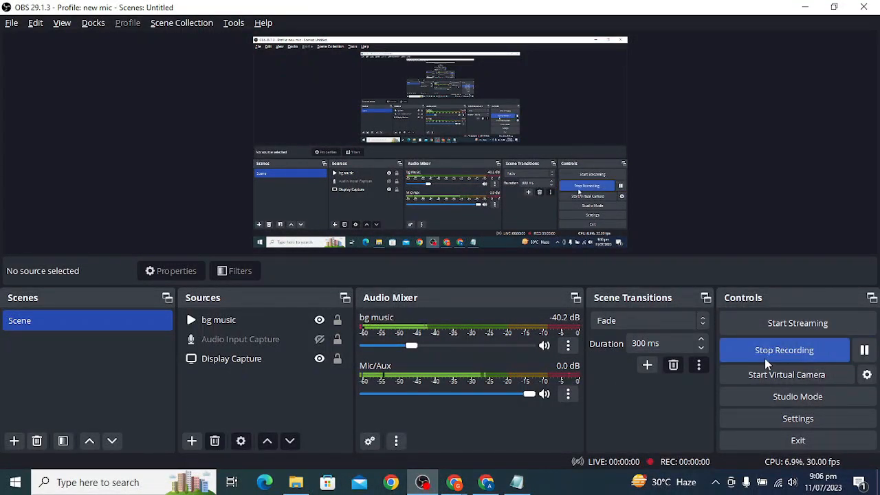
left_click(427, 485)
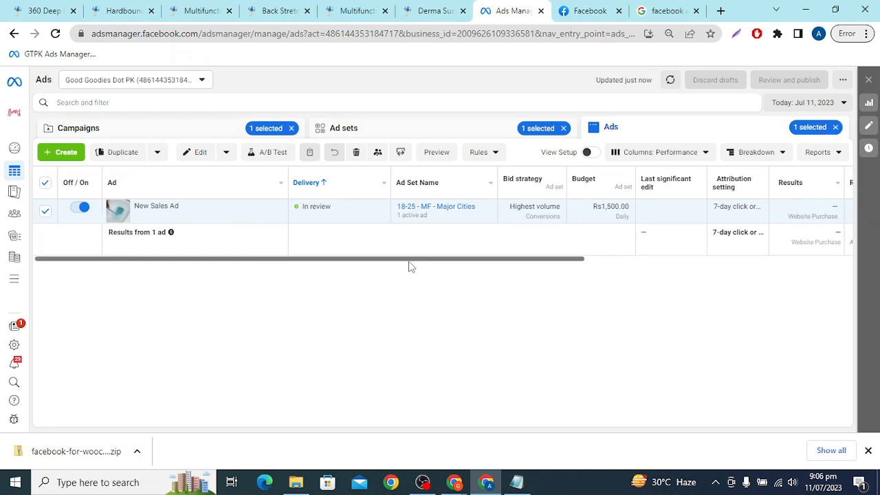
Step: Open the Good Goodies Facebook page and scroll through its feed
left_click(590, 10)
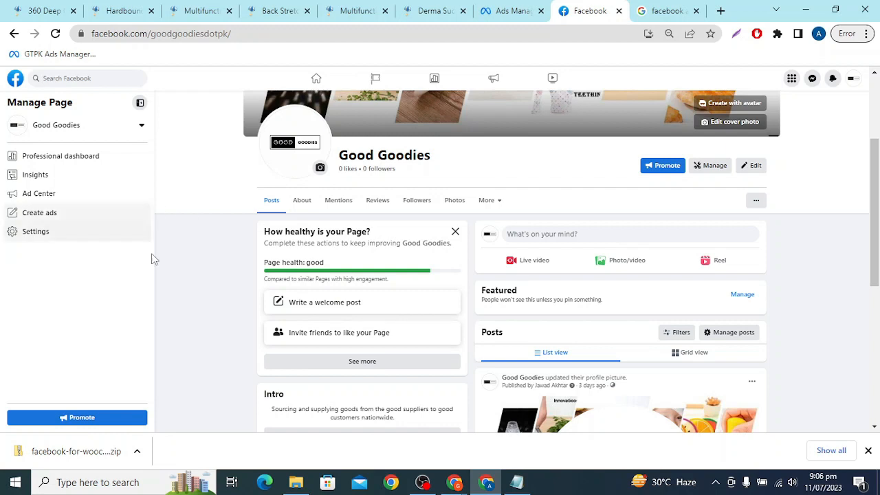
scroll(678, 334, "down", 3)
scroll(588, 263, "up", 5)
scroll(588, 263, "down", 4)
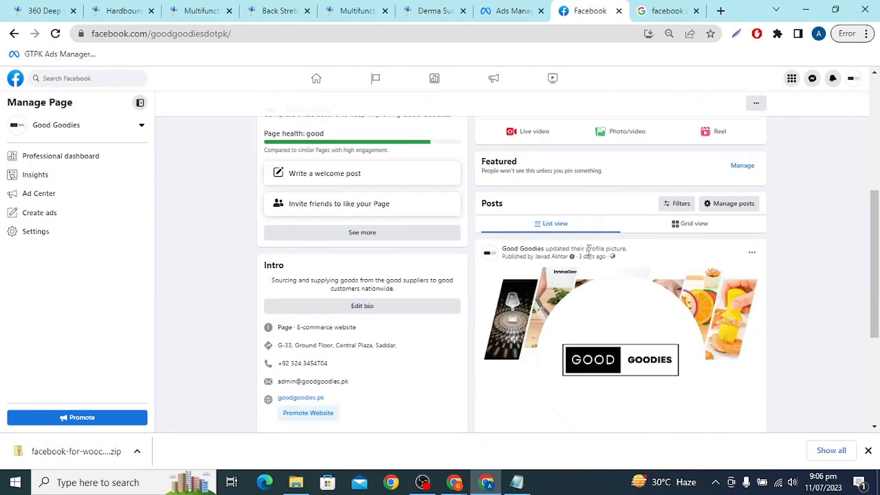
scroll(556, 304, "up", 3)
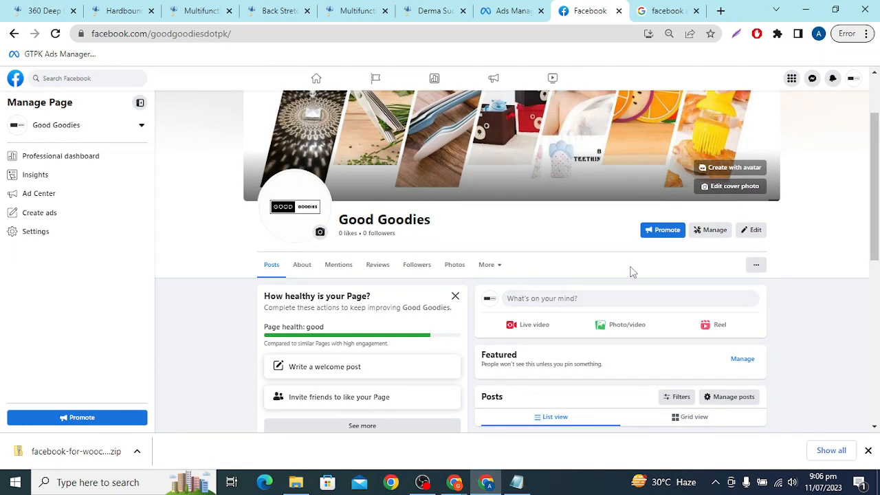
scroll(595, 275, "down", 2)
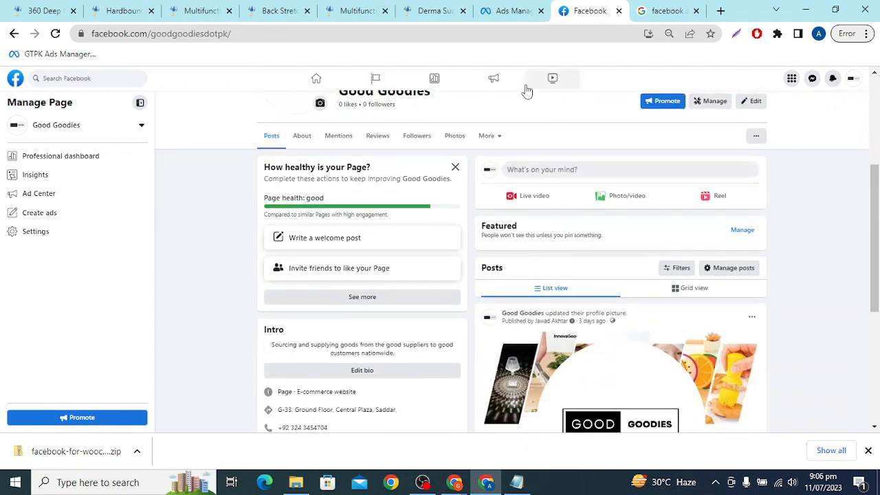
Step: Open the Create post box, close it without posting, and return to the Ads Manager tab
left_click(560, 171)
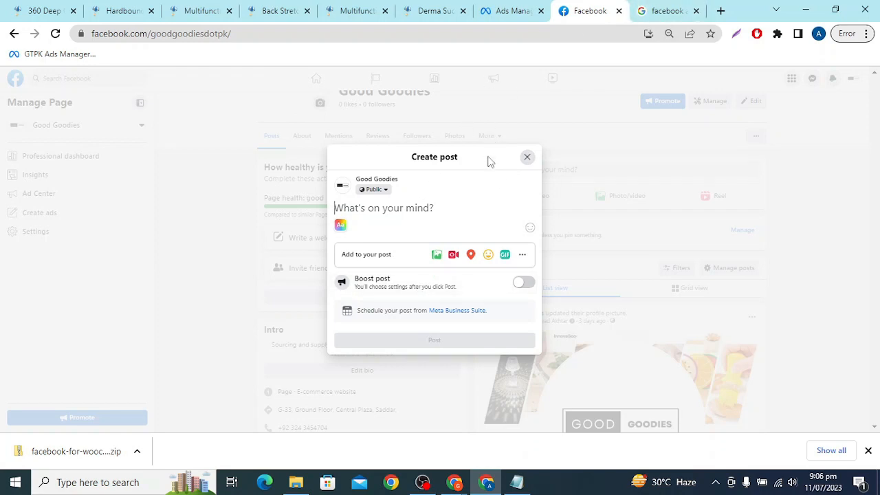
left_click(526, 157)
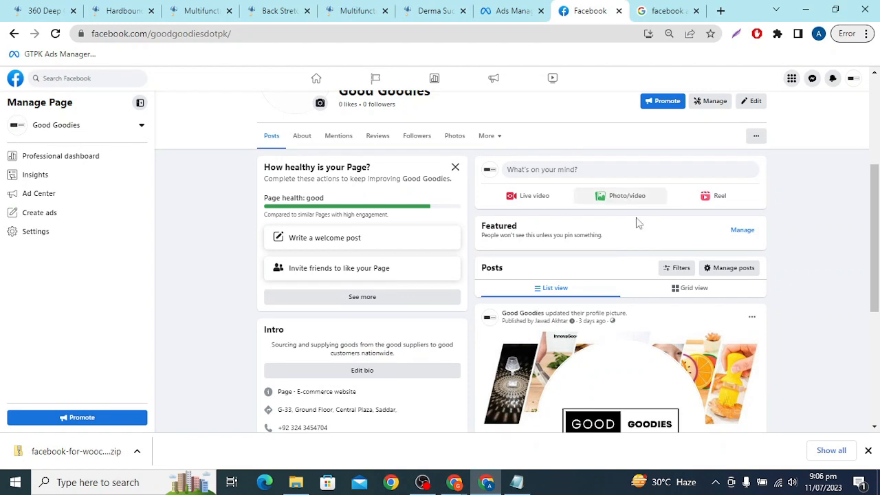
left_click(510, 7)
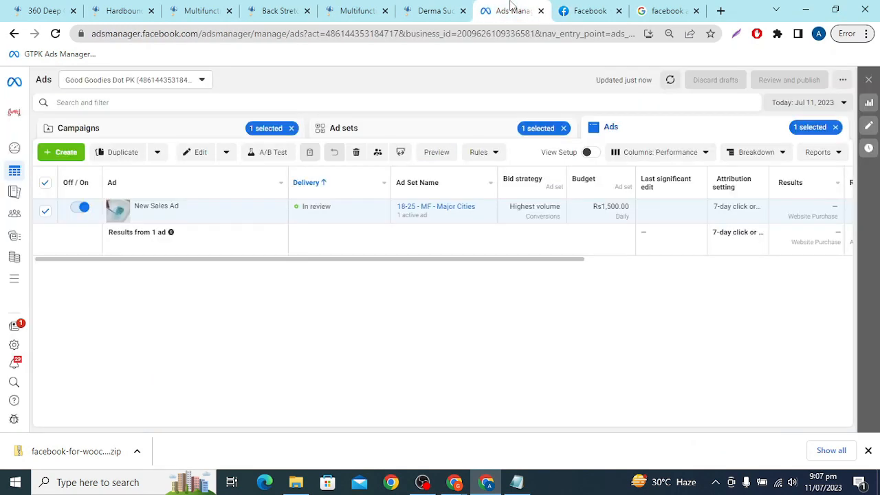
Step: Open Page posts from All tools in a new browser tab
mouse_move(51, 342)
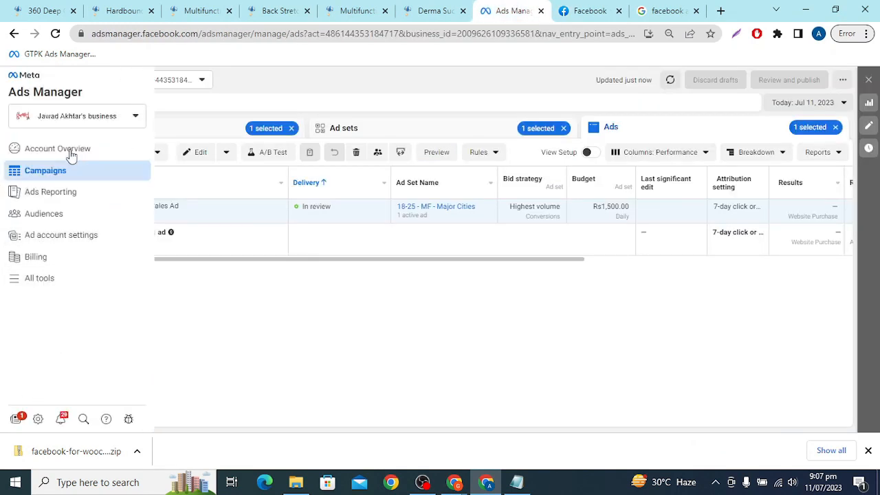
left_click(42, 278)
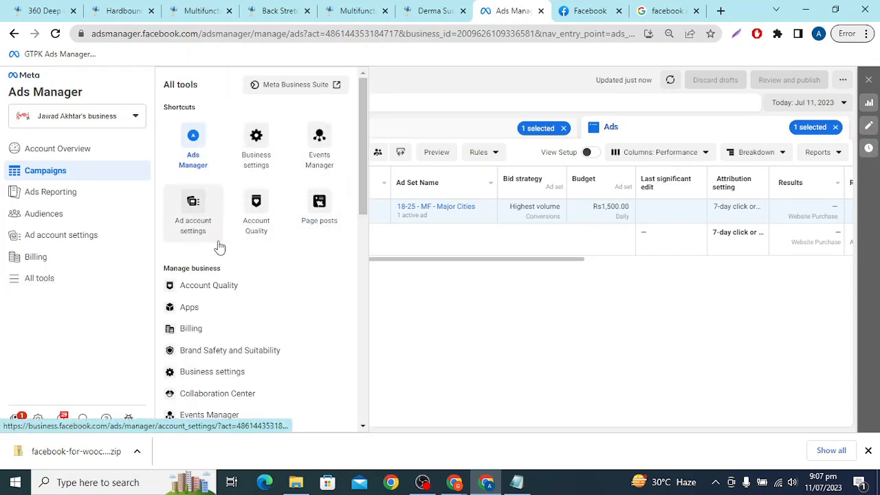
right_click(323, 215)
left_click(373, 218)
left_click(526, 11)
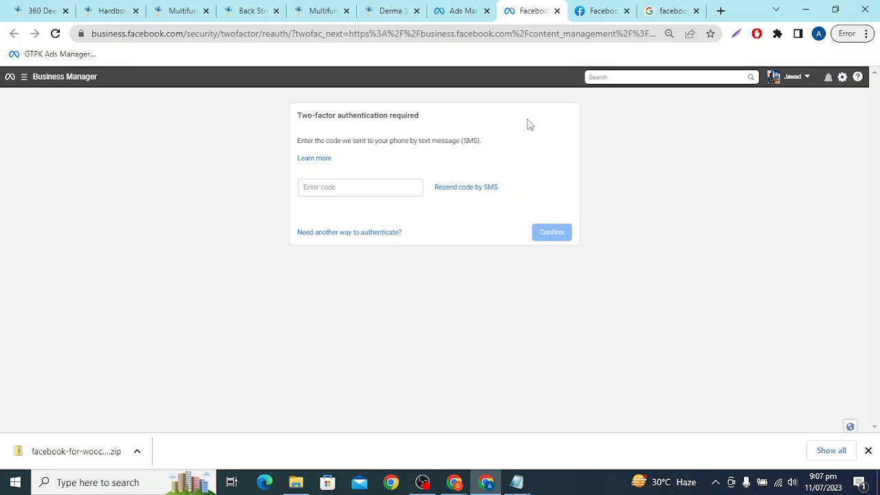
Step: Pause the OBS recording and enter the text-message security code
left_click(422, 481)
left_click(423, 483)
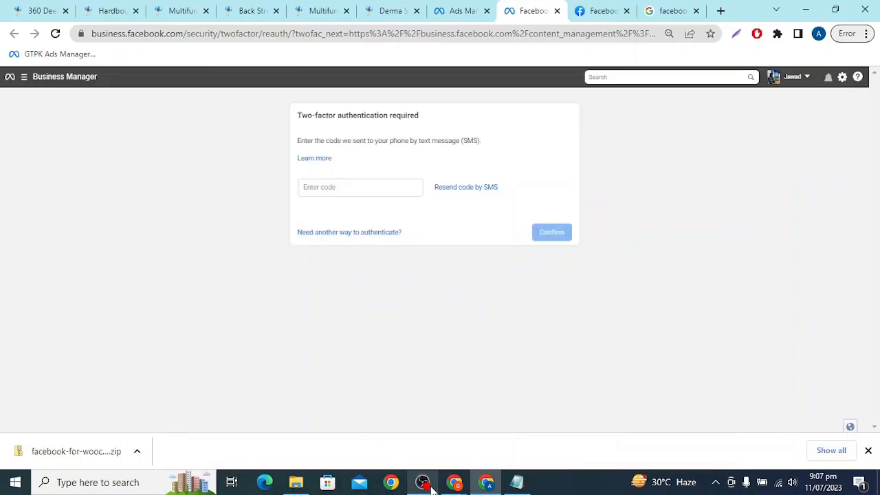
left_click(423, 482)
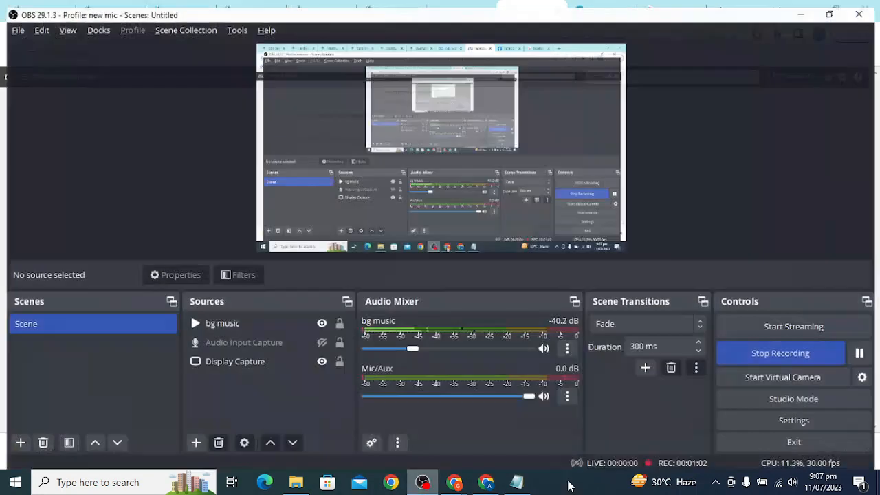
left_click(864, 351)
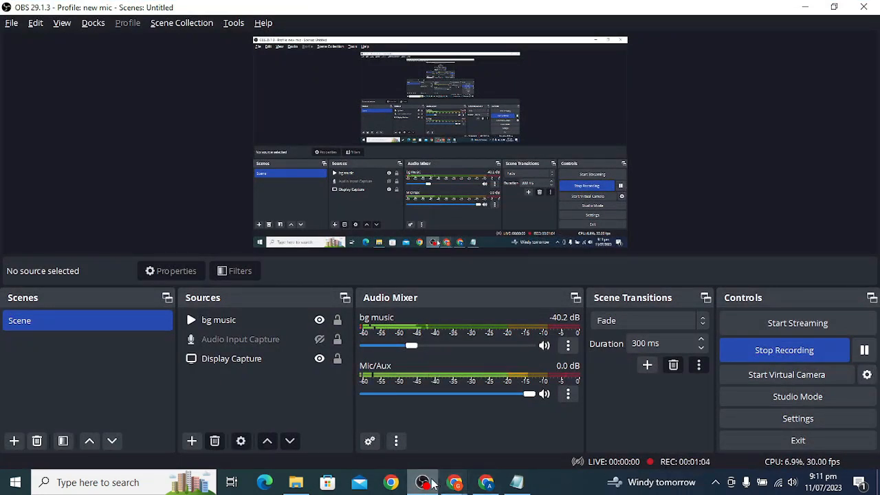
left_click(424, 482)
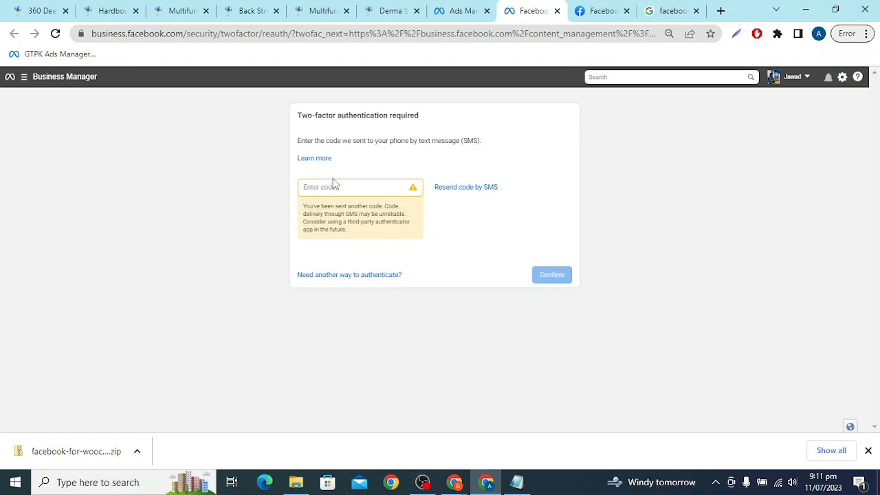
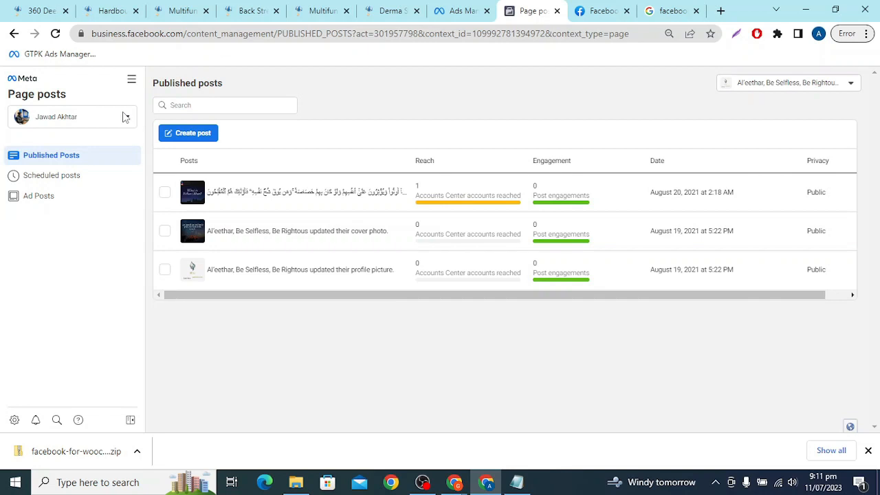
Step: Switch to the Good Goodies page and show its Ad Posts list
left_click(830, 82)
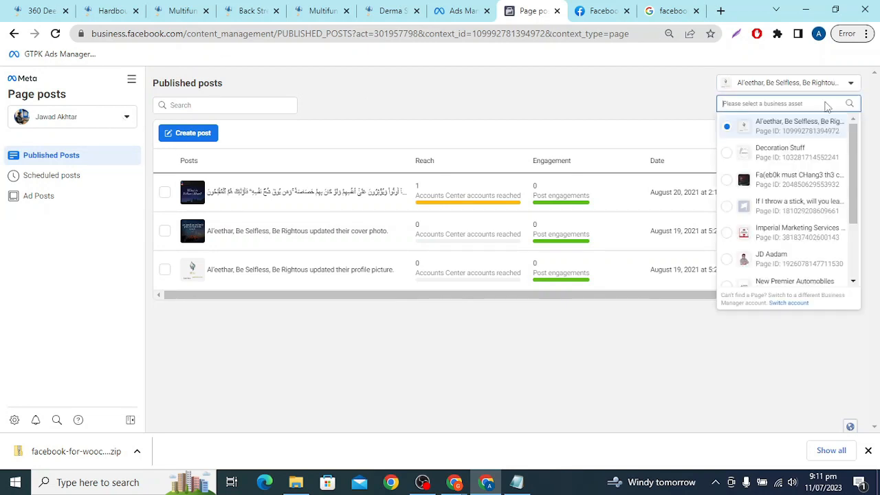
scroll(813, 202, "down", 2)
scroll(813, 206, "down", 1)
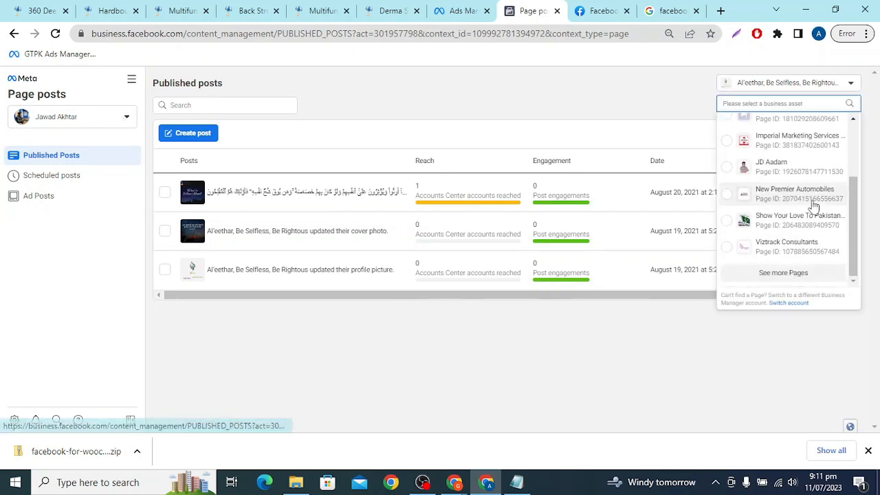
left_click(814, 270)
scroll(809, 217, "down", 5)
scroll(809, 216, "up", 5)
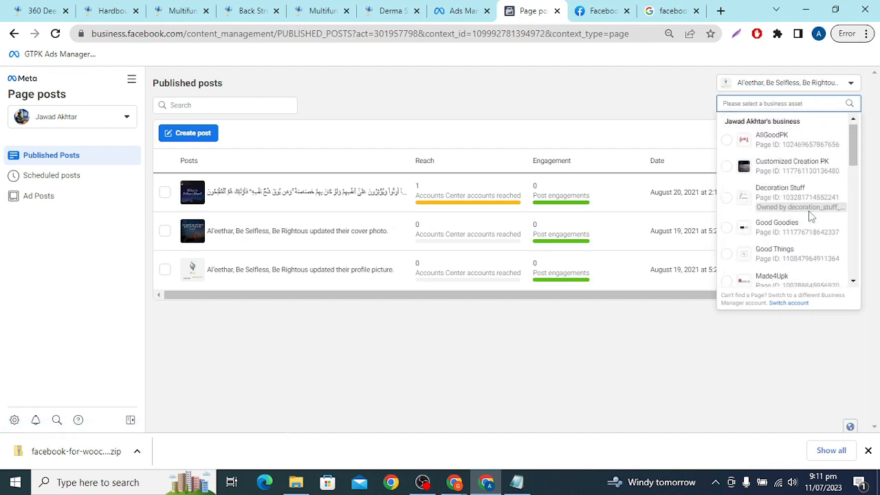
left_click(777, 231)
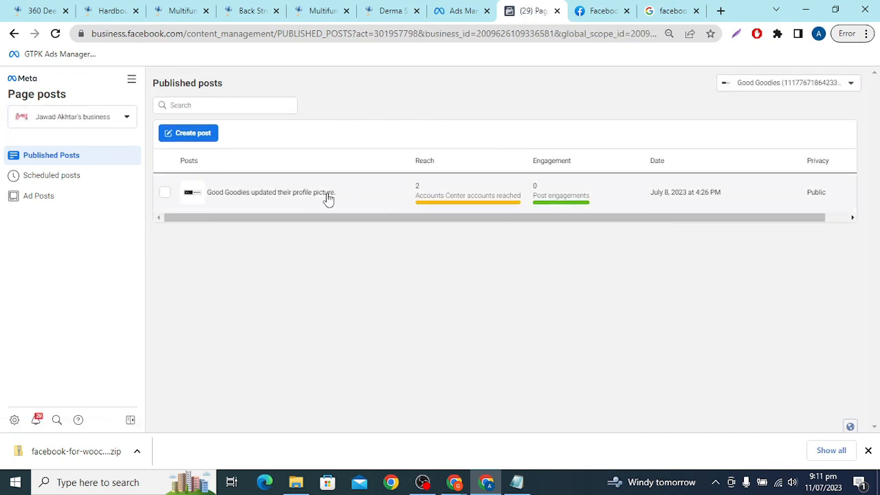
left_click(35, 196)
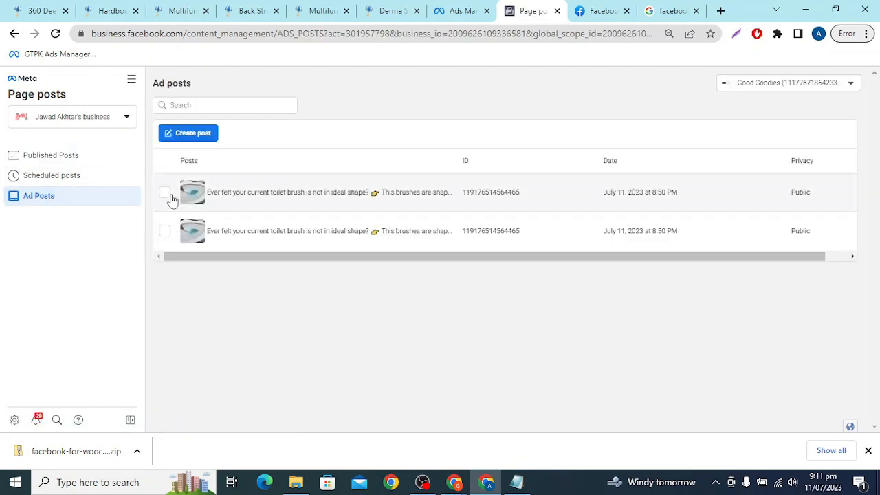
Step: Publish the first toilet brush ad post to the page
left_click(285, 207)
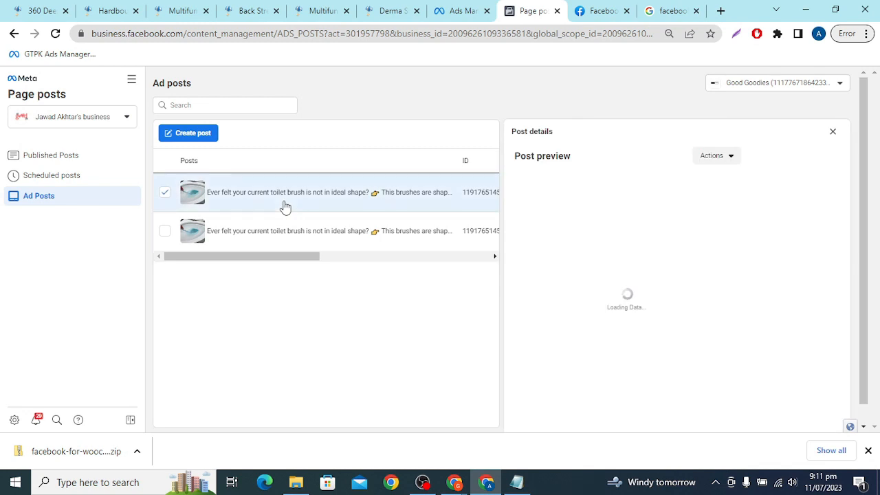
left_click(738, 156)
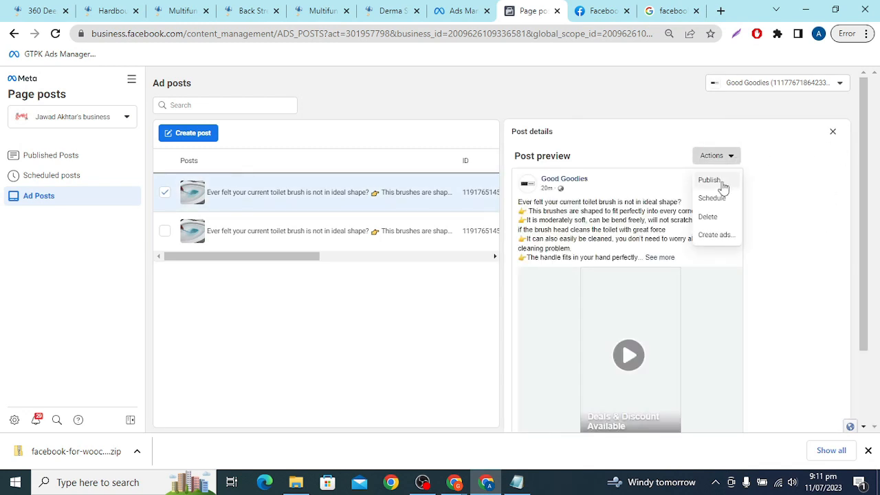
left_click(722, 181)
left_click(569, 218)
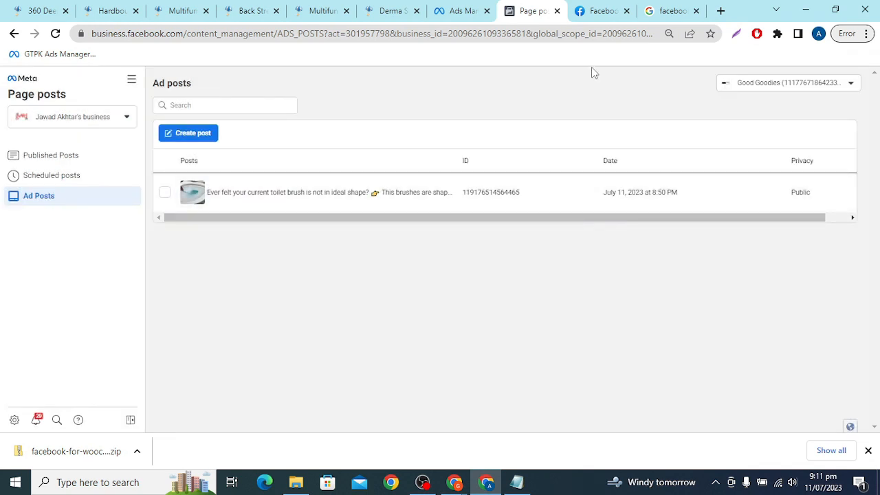
Step: Reload Good Goodies to confirm the toilet brush video post is live, then refresh Ads Manager showing Learning
left_click(602, 14)
left_click(532, 29)
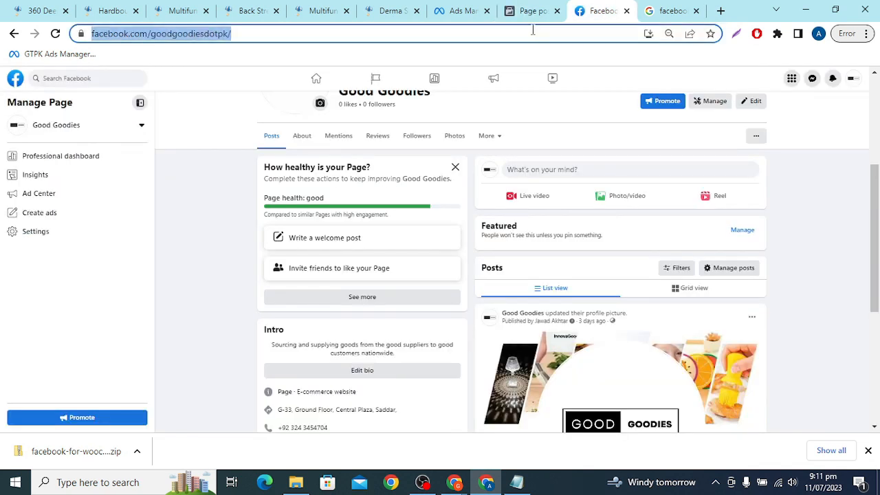
key("Return")
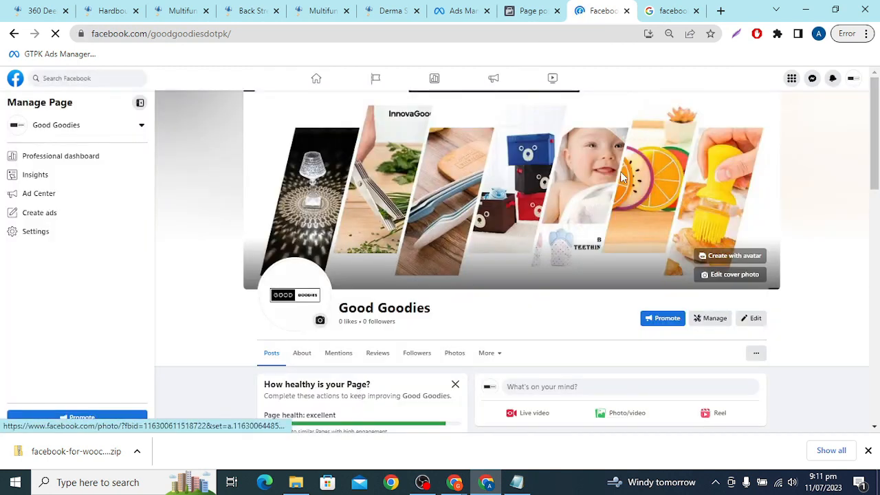
scroll(617, 180, "down", 3)
scroll(605, 187, "down", 4)
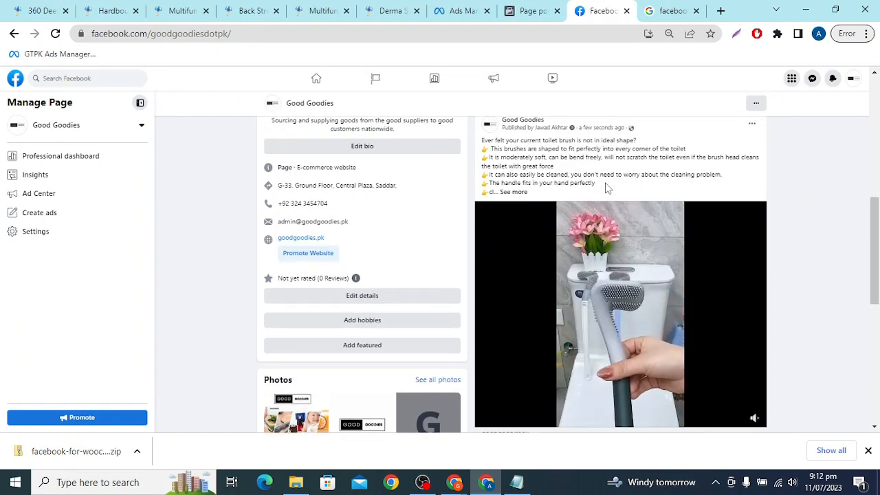
scroll(607, 187, "down", 3)
scroll(606, 188, "up", 3)
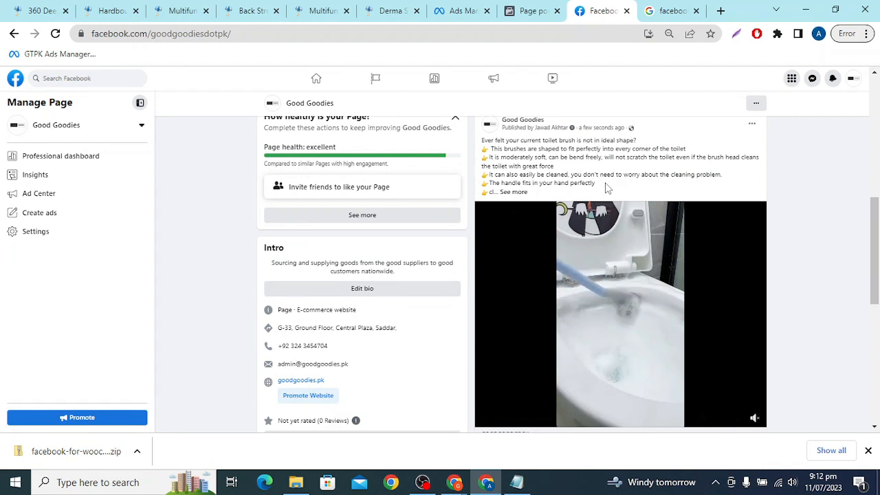
left_click(515, 192)
scroll(516, 272, "down", 1)
scroll(517, 271, "up", 1)
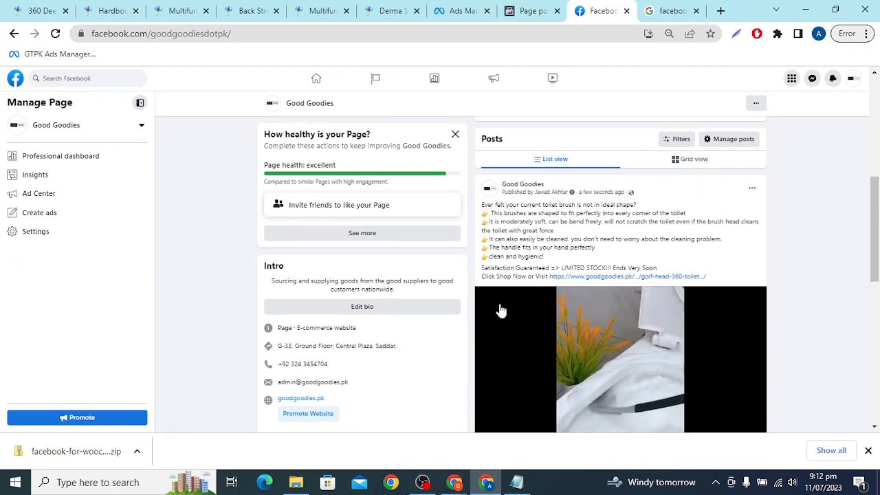
left_click(441, 10)
left_click(668, 81)
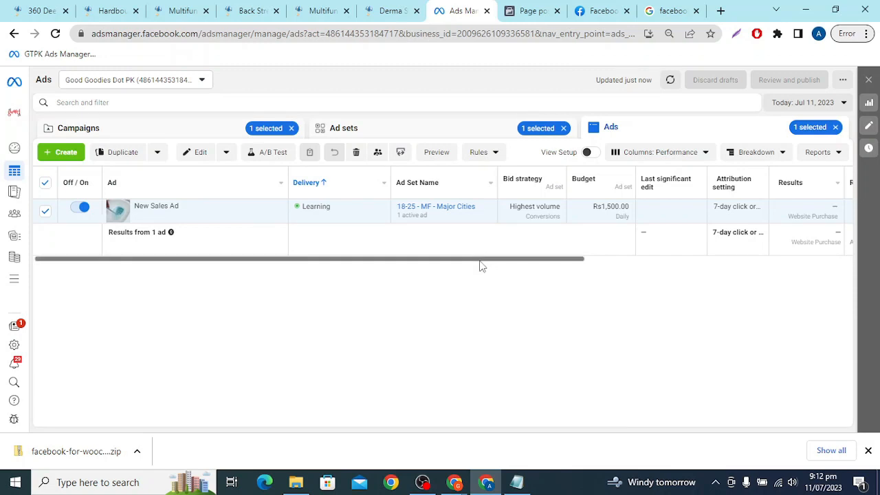
Step: Return from ad sets to the campaigns table with Conversions 1st - 11-July, then switch to OBS Studio
left_click_drag(481, 266, 176, 265)
left_click(455, 128)
left_click(173, 144)
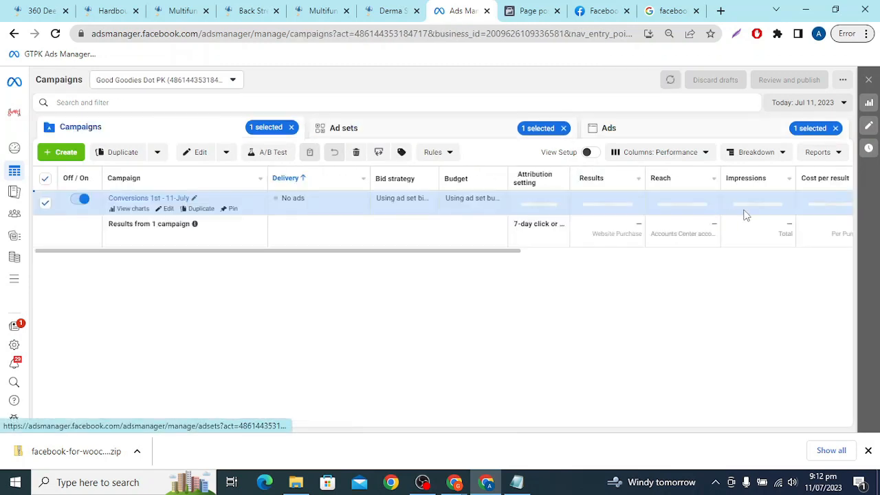
left_click_drag(391, 252, 387, 210)
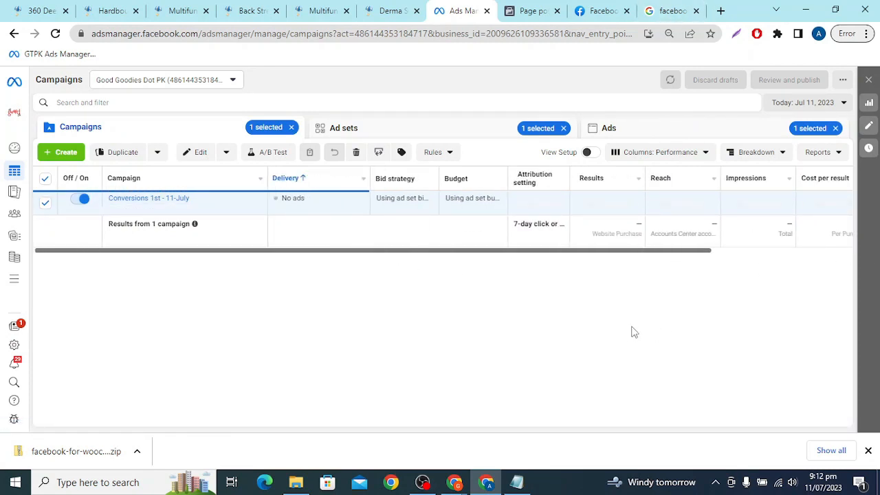
mouse_move(422, 485)
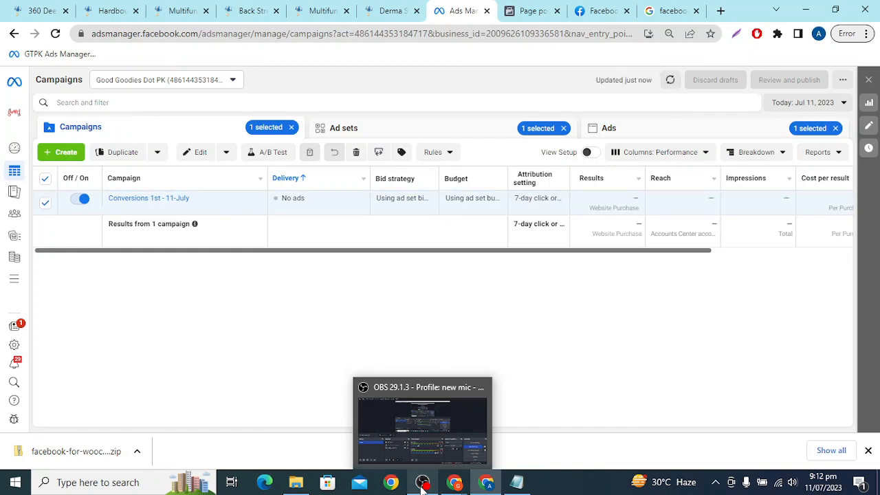
left_click(422, 482)
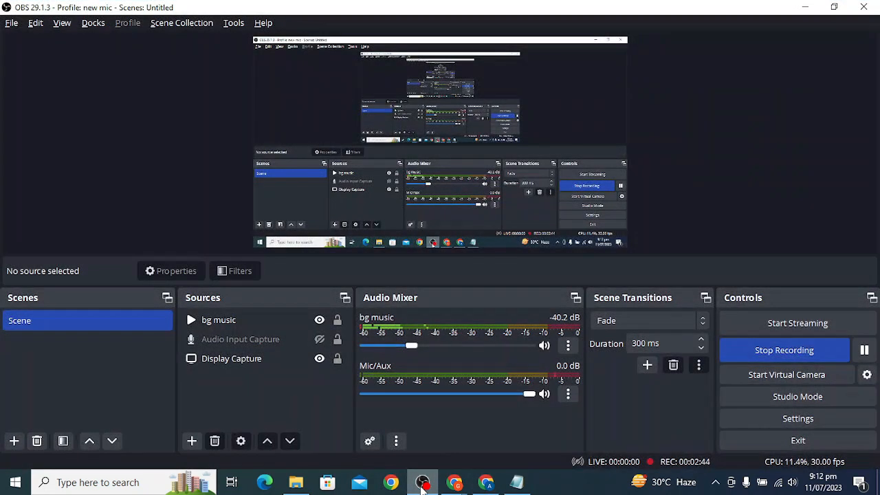